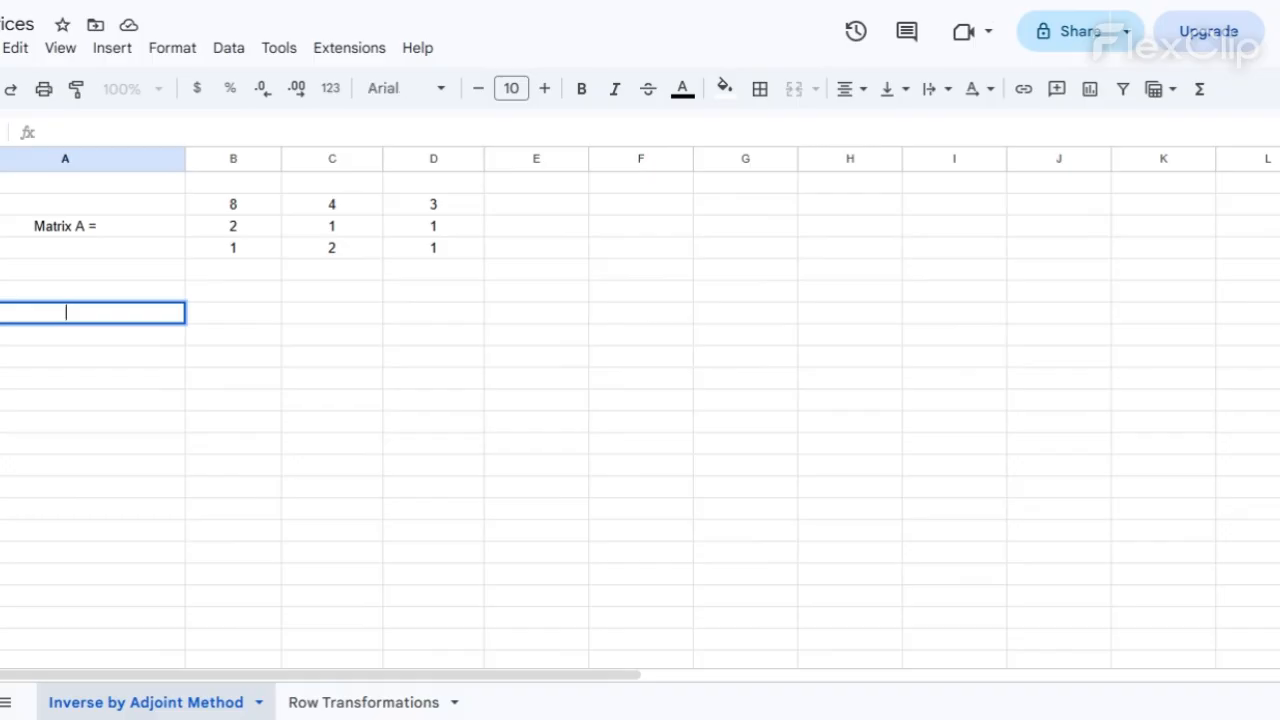
Enter the label |A| in cell A7 below the matrix for its determinant.
text(\A)
key(BackSpace)
text(|A\)
key(BackSpace)
text(|)
key(Tab)
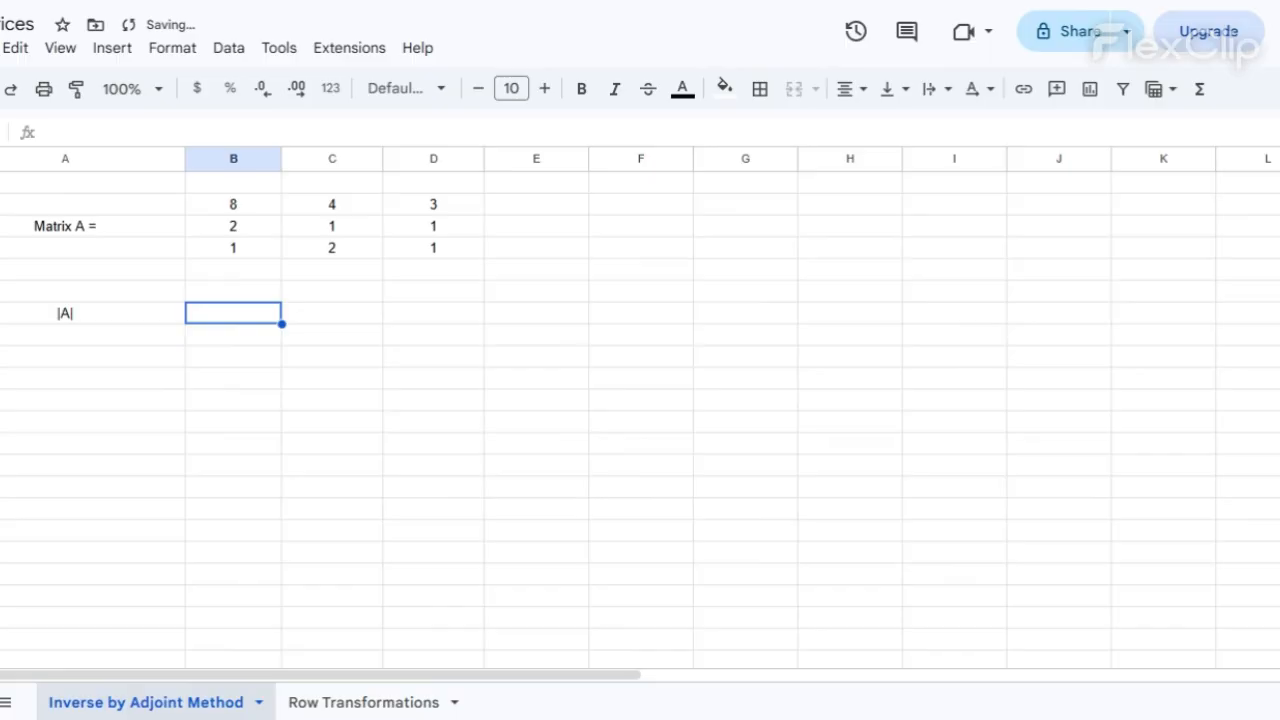
click(251, 294)
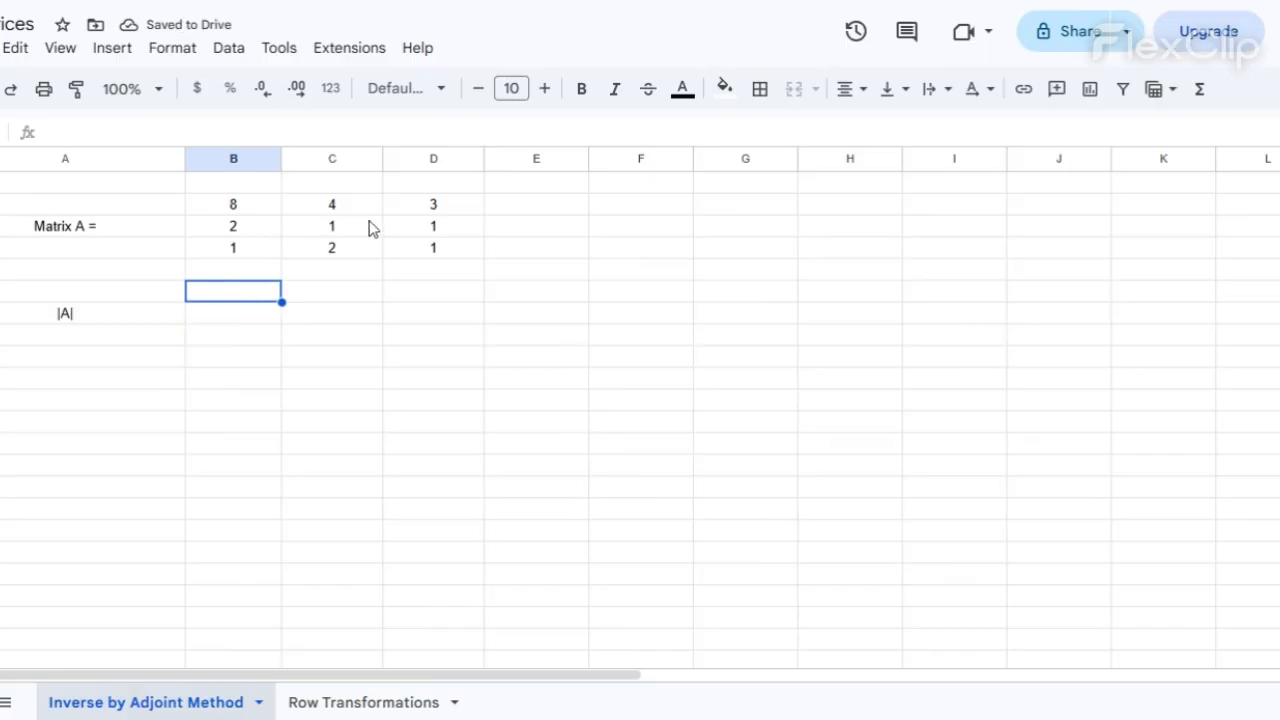
click(238, 208)
click(229, 283)
text(=)
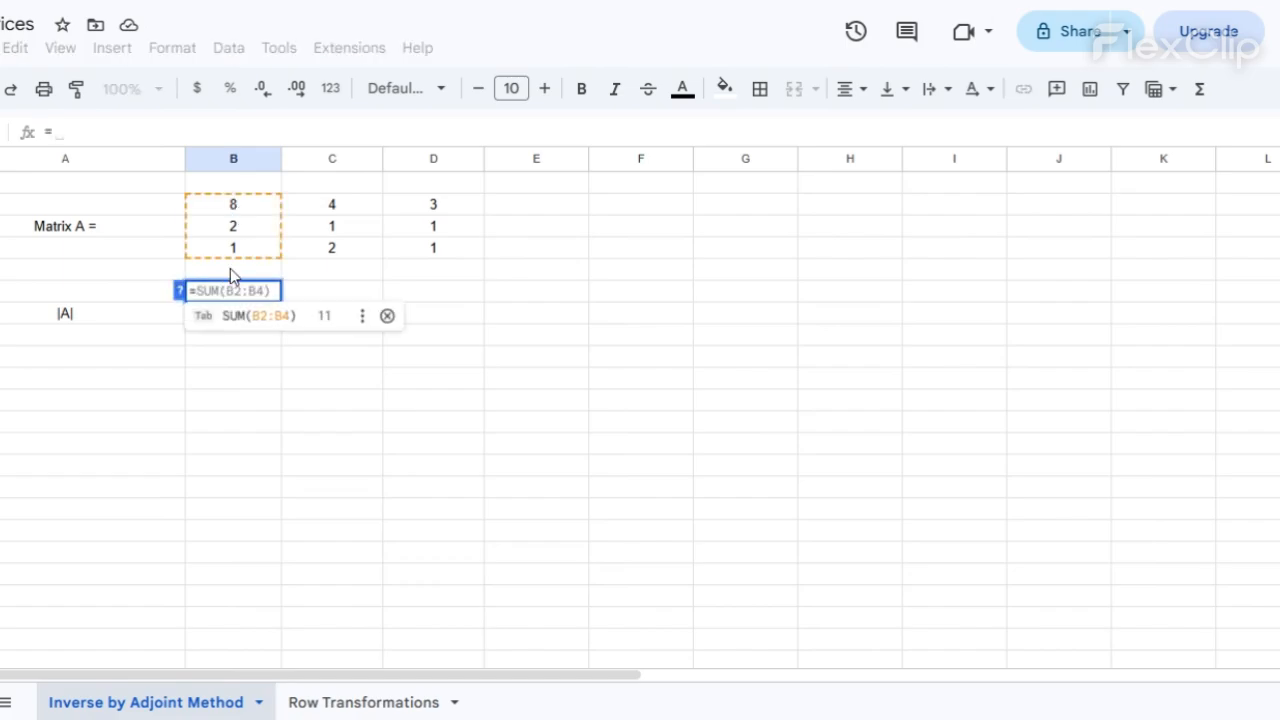
click(230, 210)
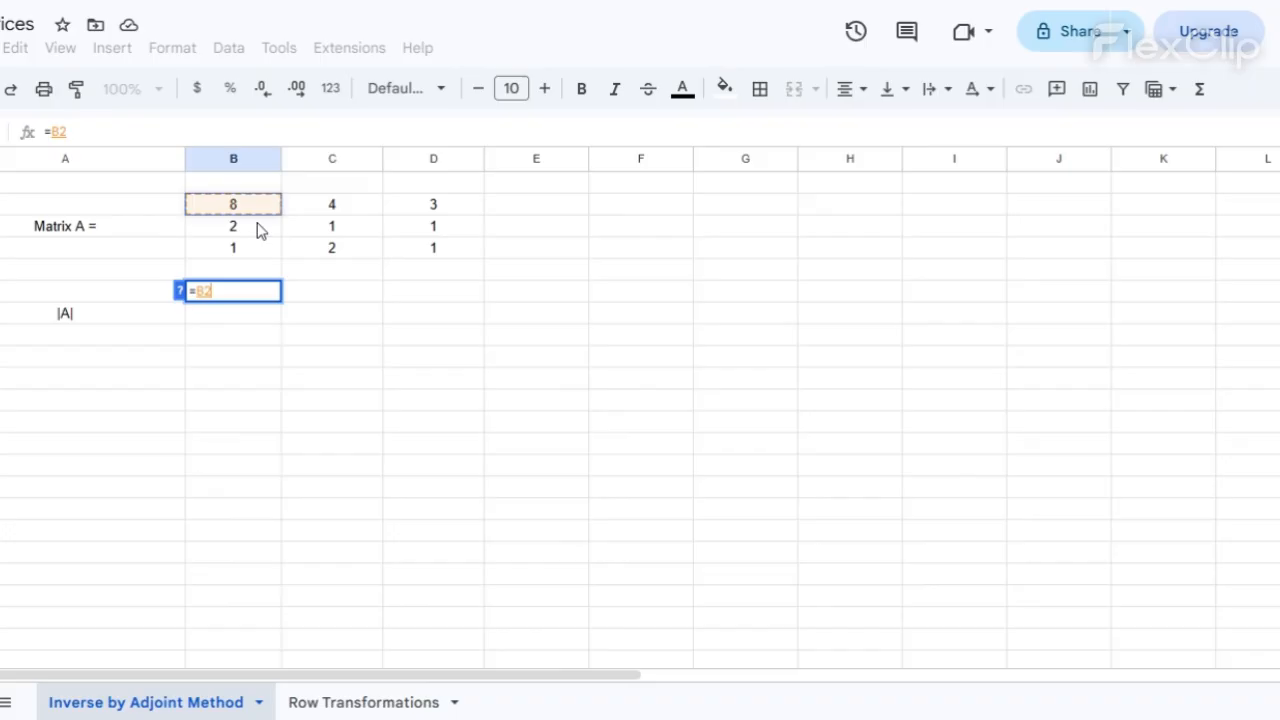
text(*)
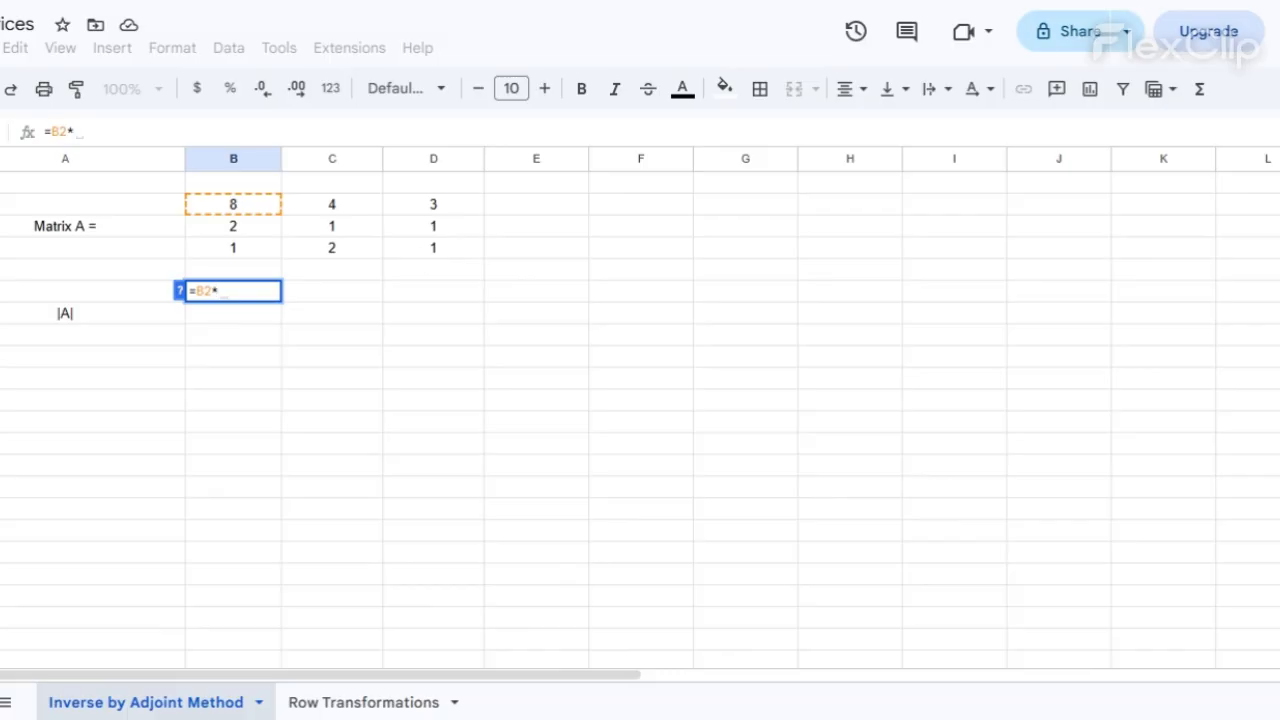
text(()
click(433, 247)
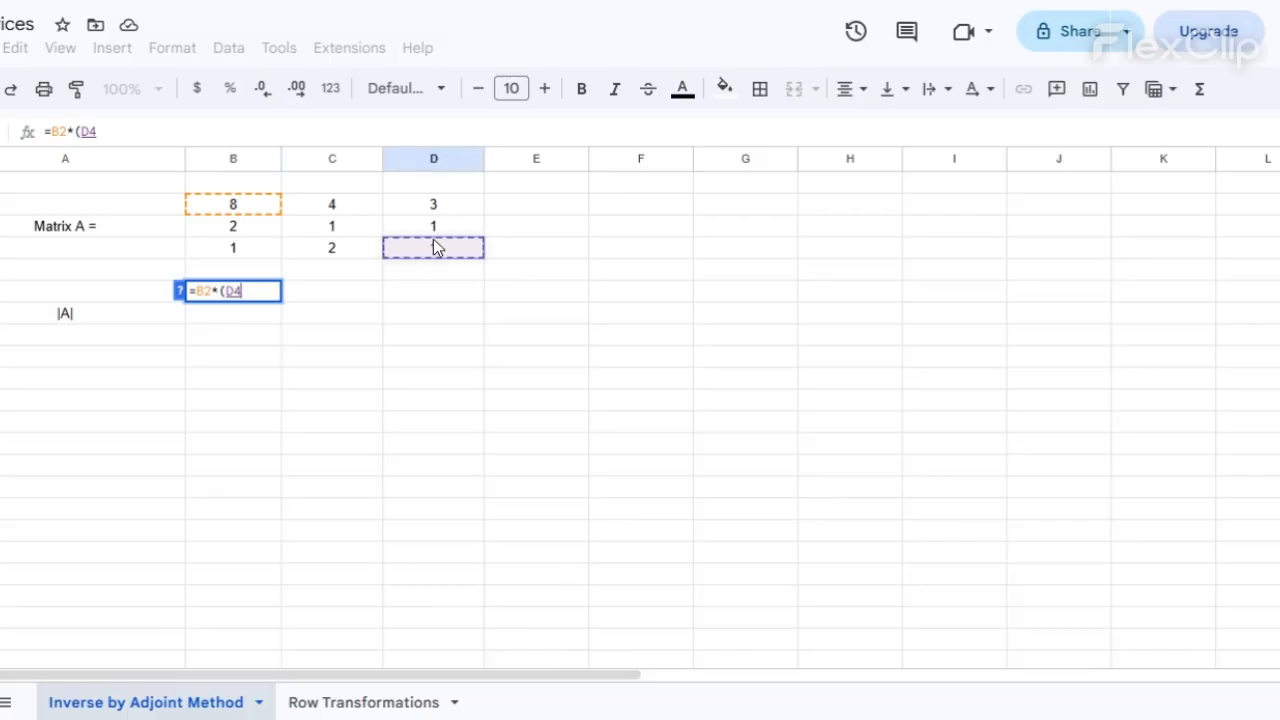
key(Up)
key(Up)
key(Up)
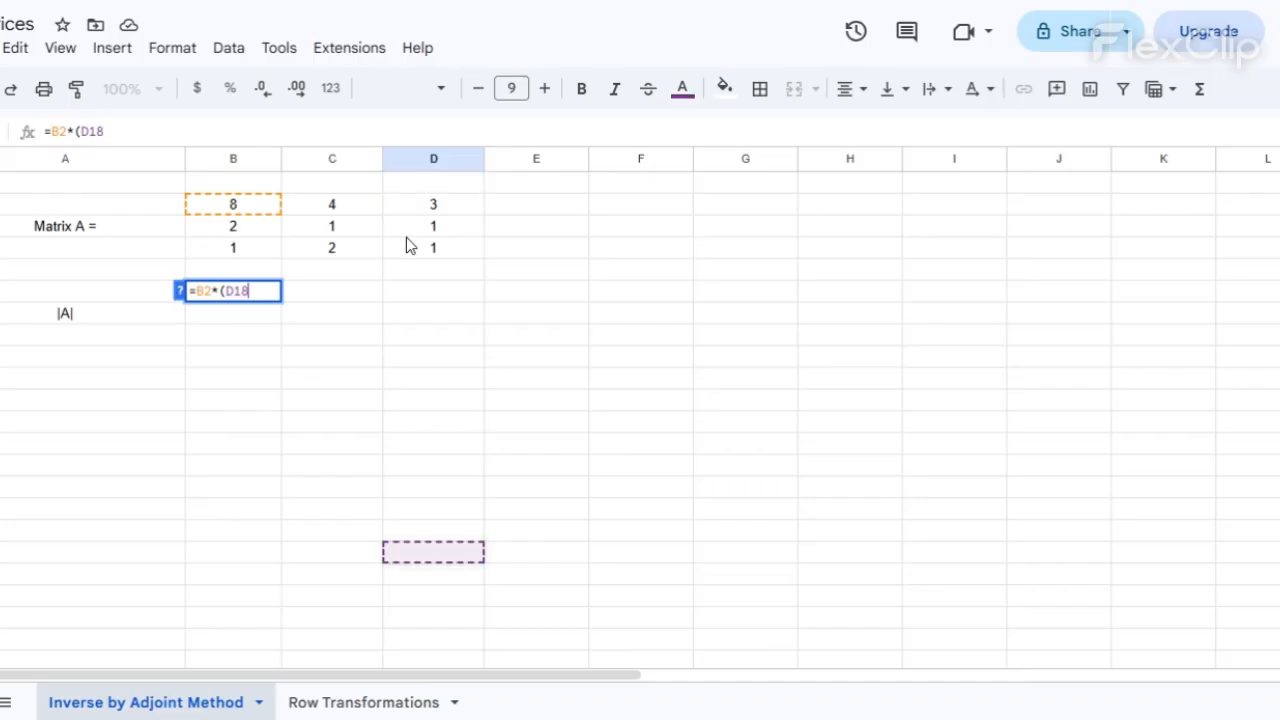
key(Return)
drag(410, 230, 420, 250)
click(226, 300)
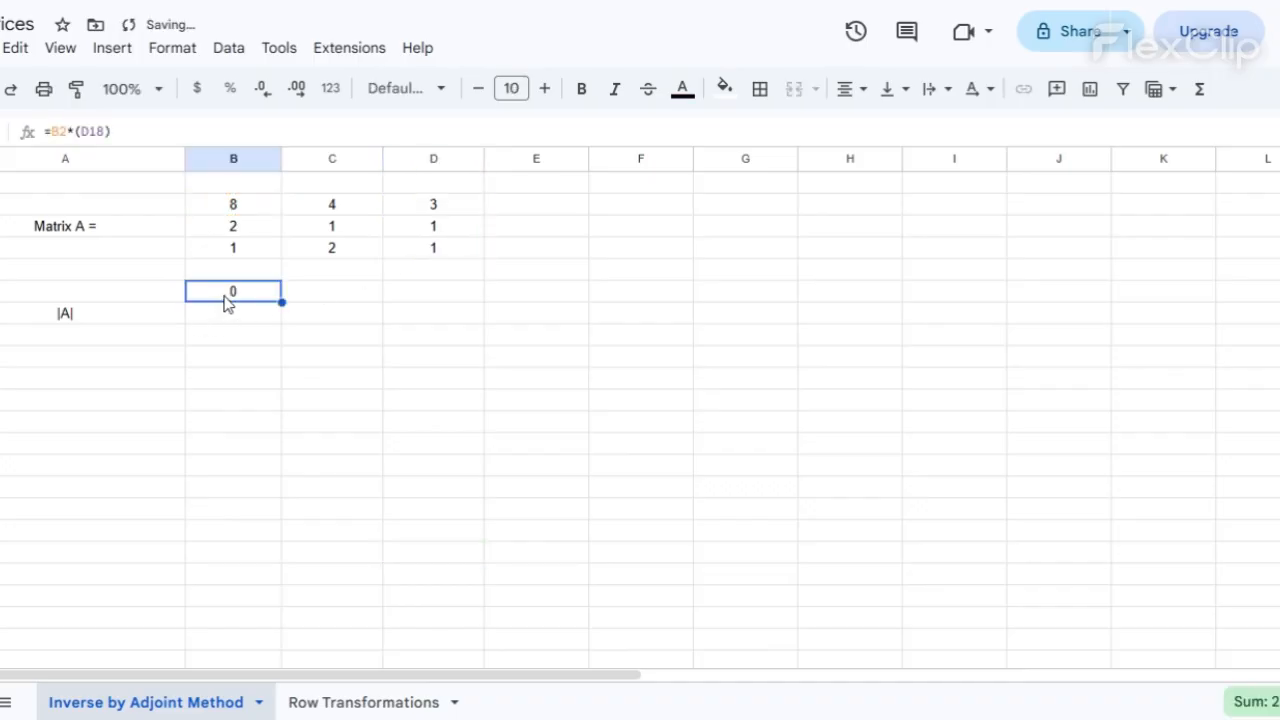
key(Delete)
Compute the first determinant term in cell B6 with the formula =B2*(D4*C3-D3*C4).
text(=)
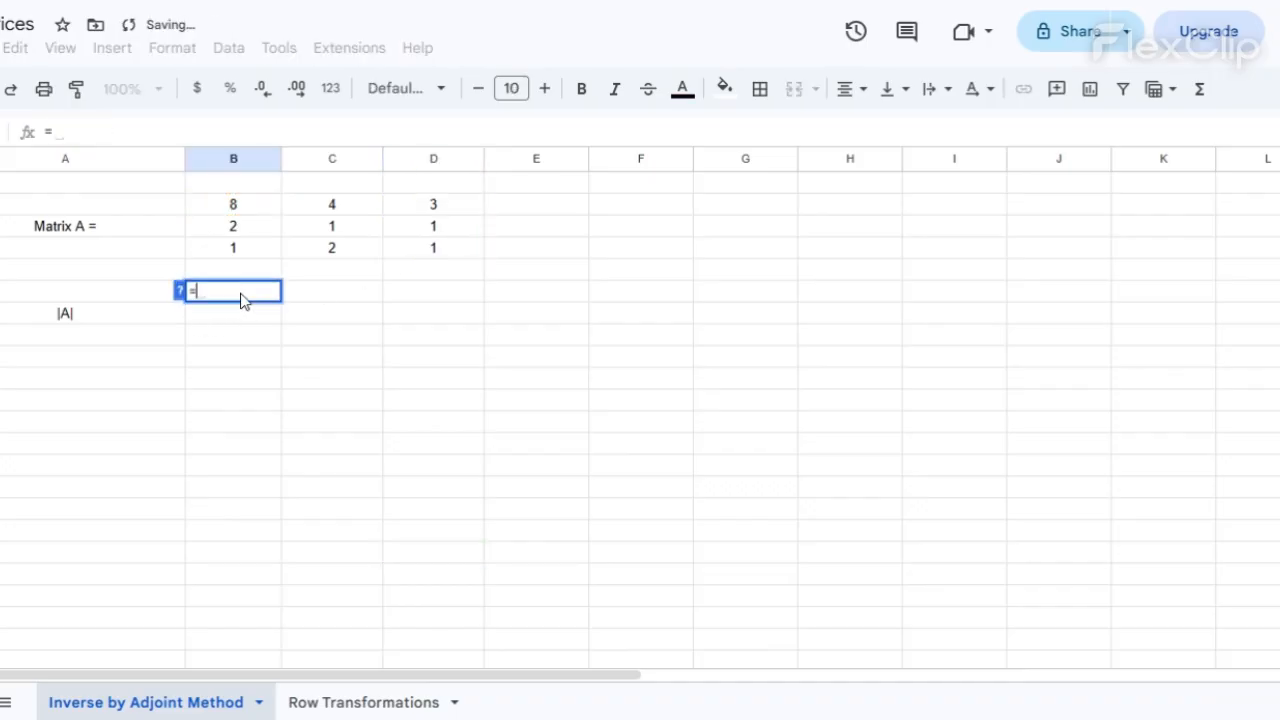
click(234, 208)
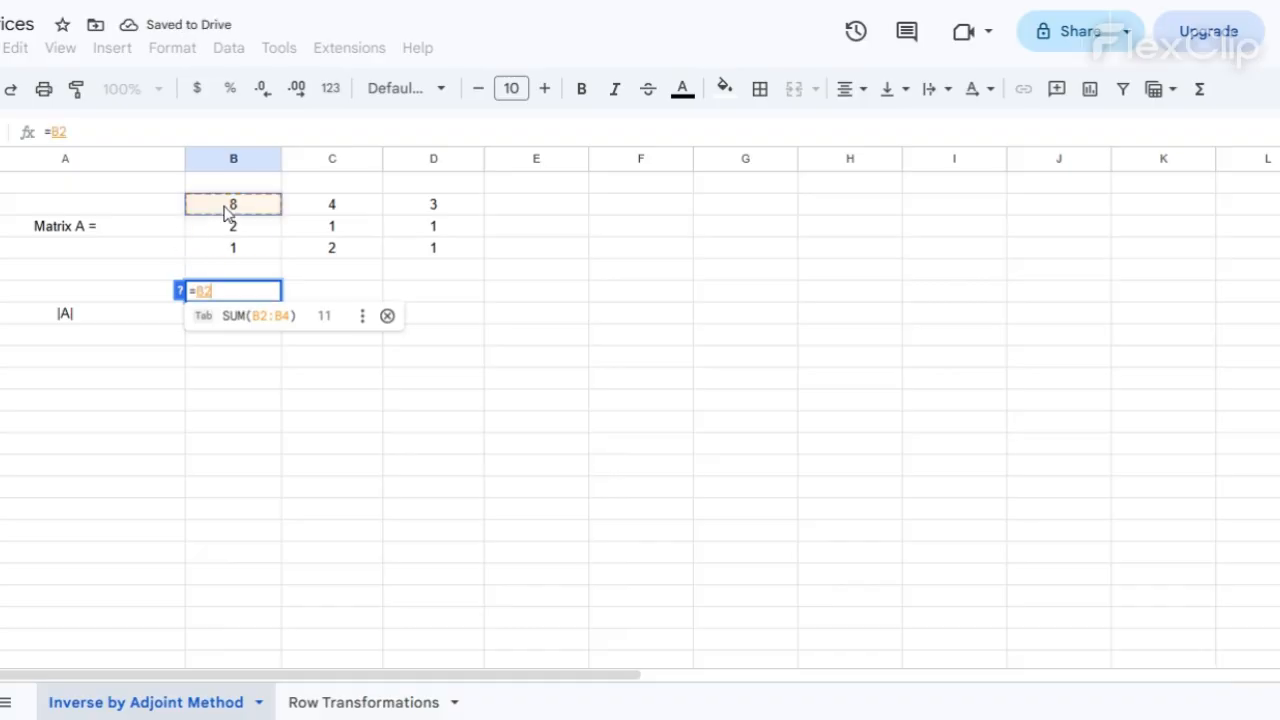
text(*()
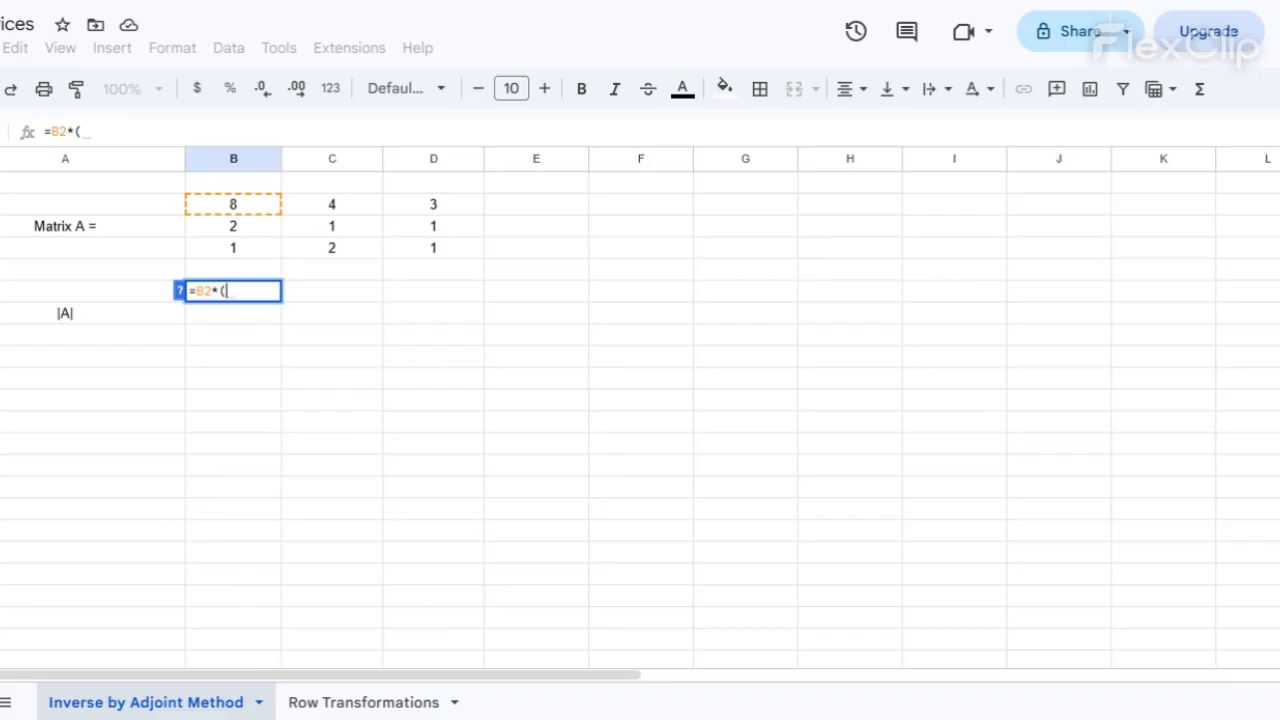
click(396, 254)
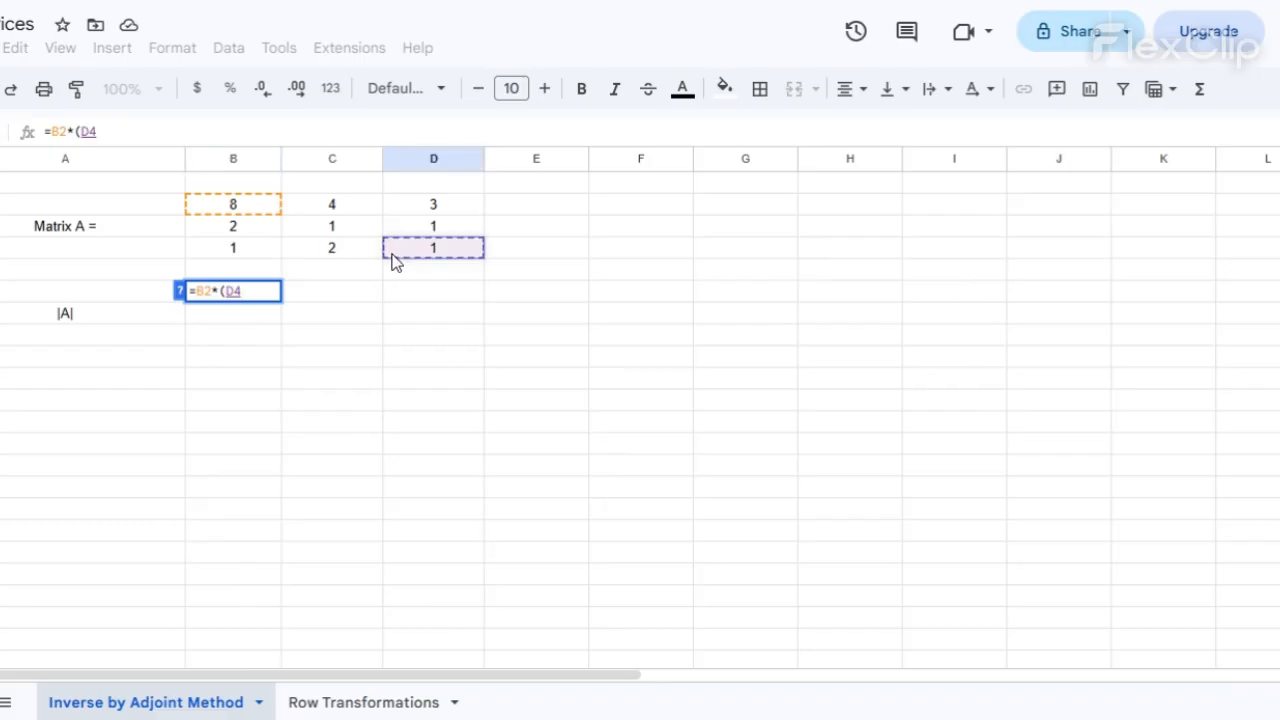
text(*)
click(348, 224)
text(-)
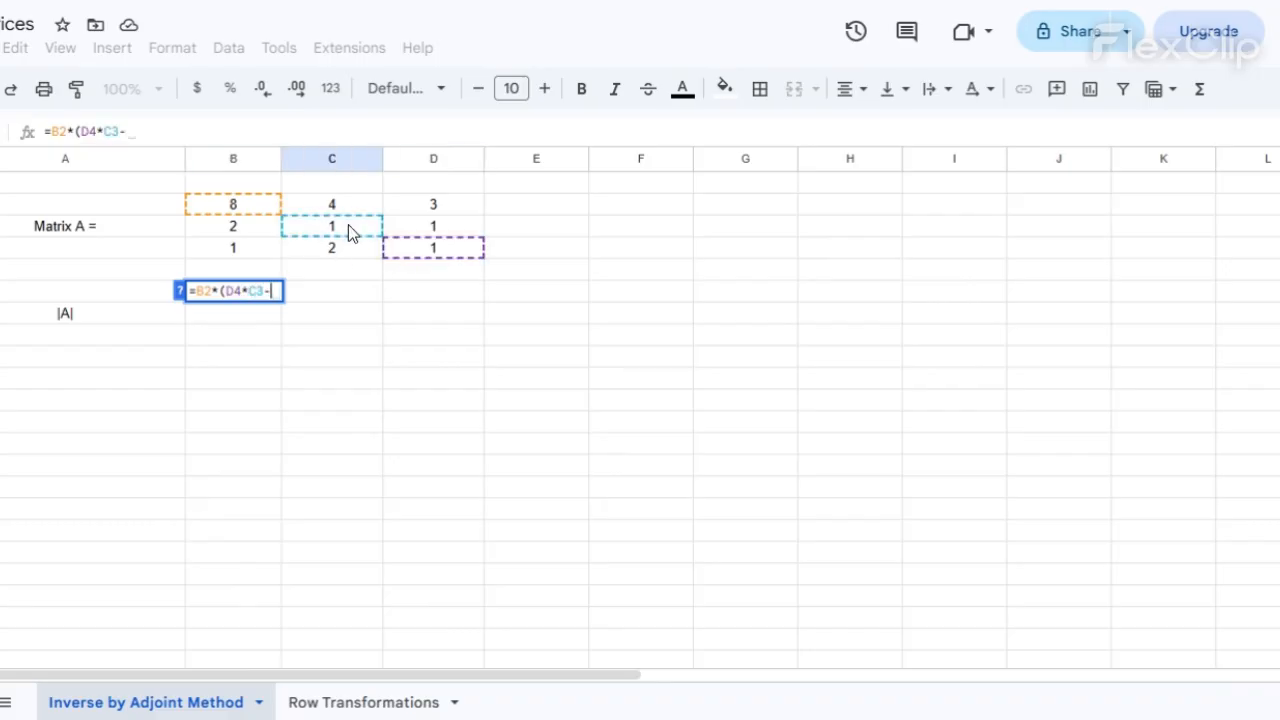
click(430, 228)
text(*)
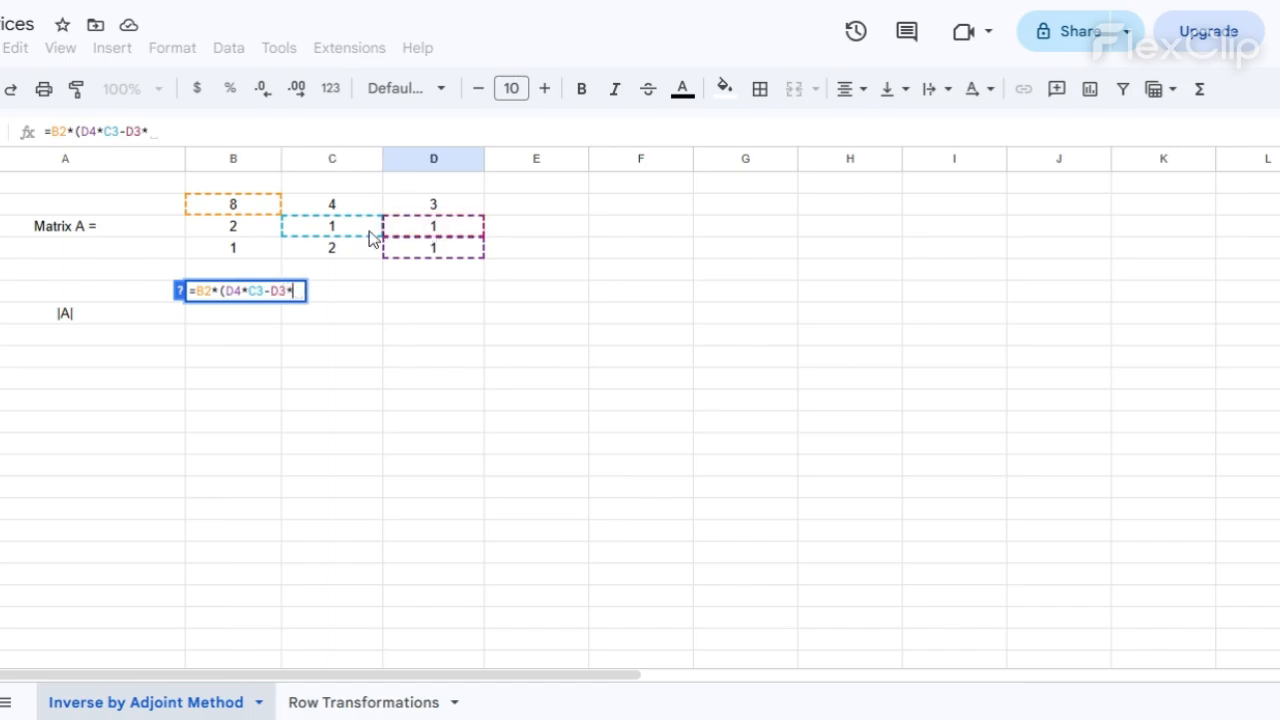
click(348, 248)
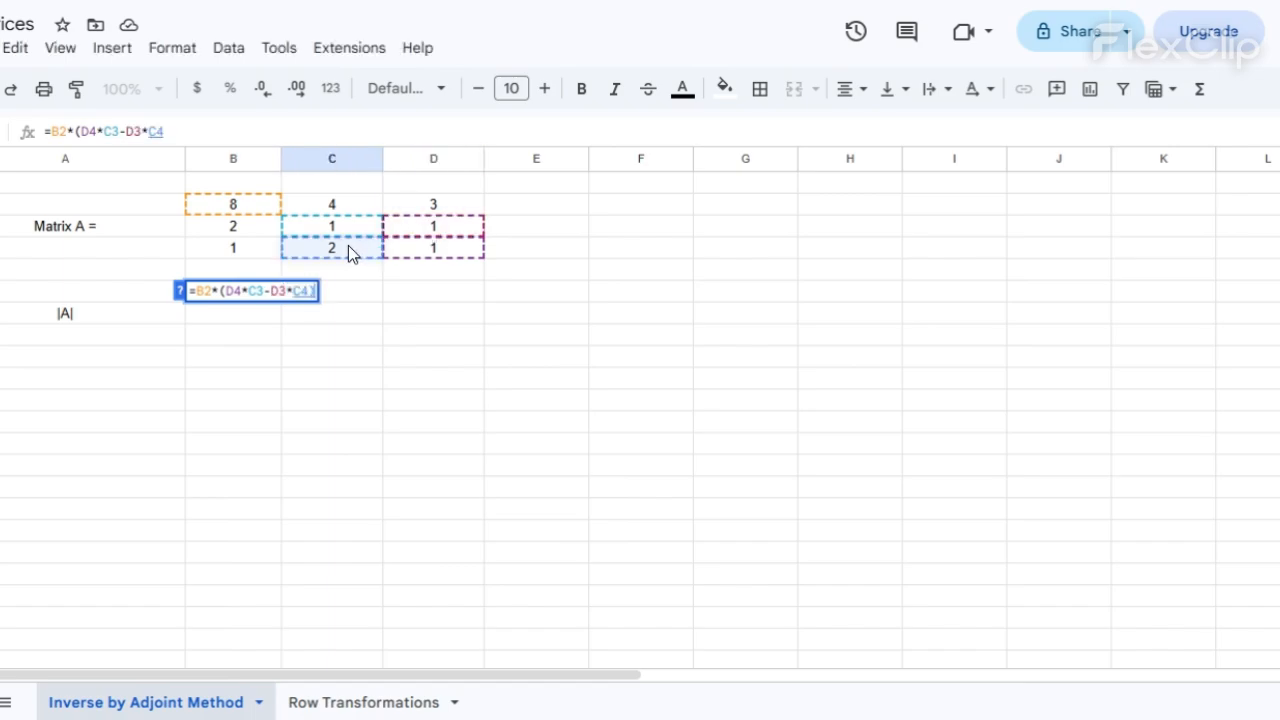
key(Return)
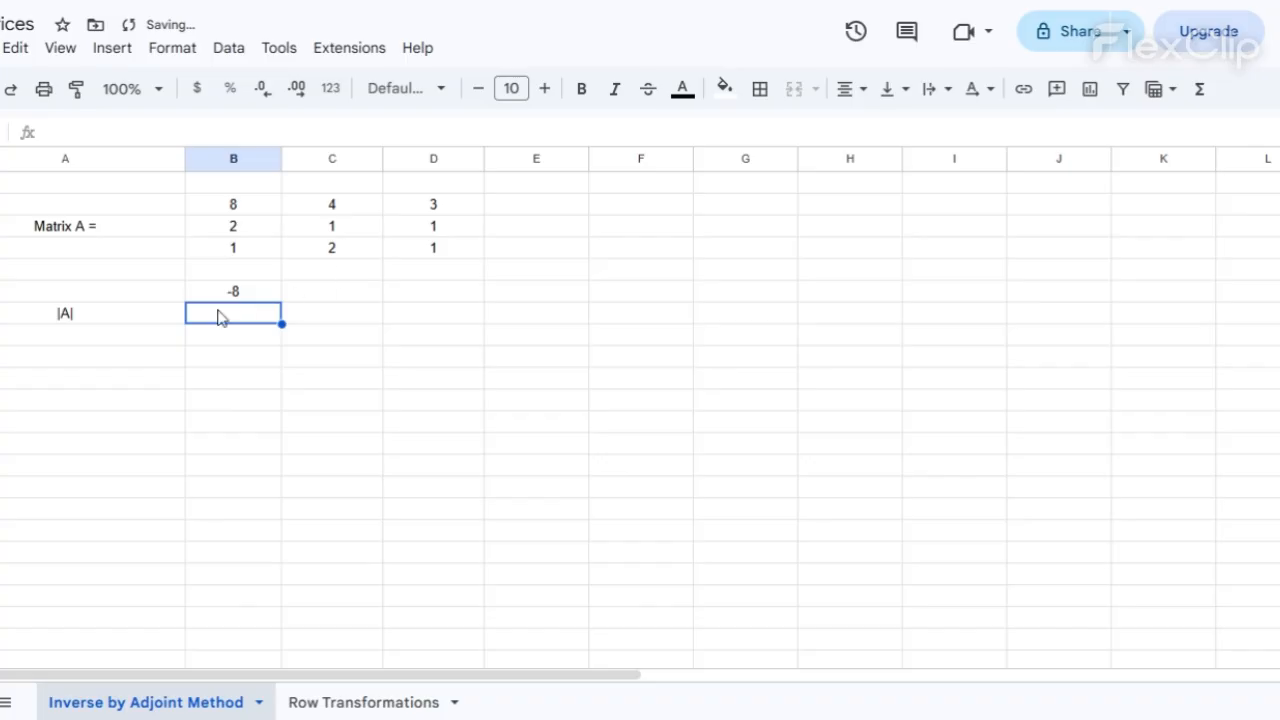
click(243, 294)
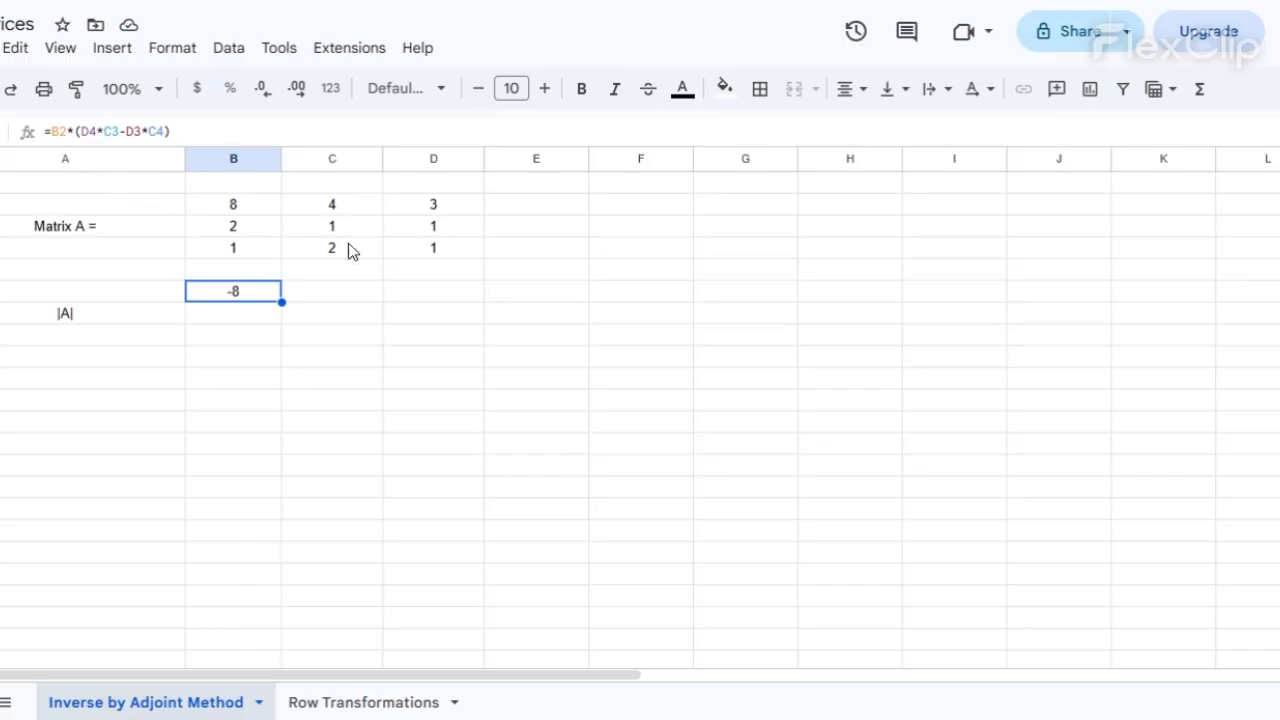
Compute the second determinant term in cell C6 with the formula =C2*(D4*B3-D3*B4).
click(319, 299)
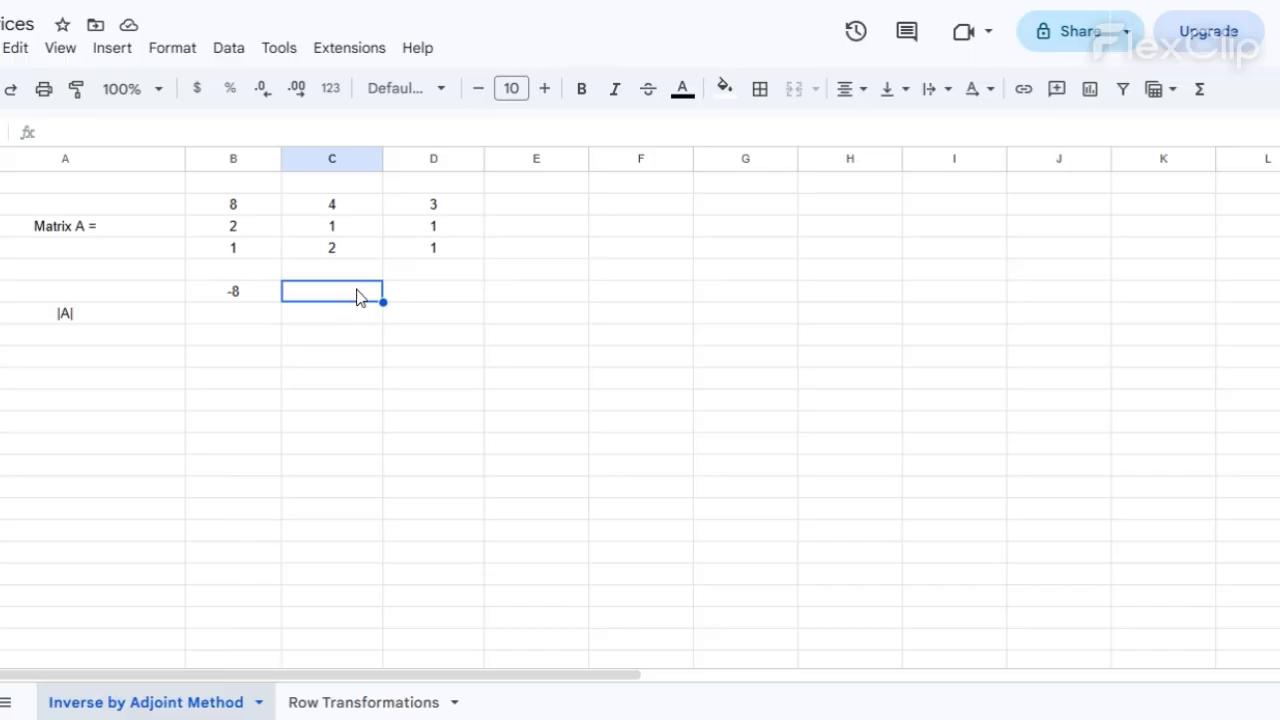
text(=)
click(342, 208)
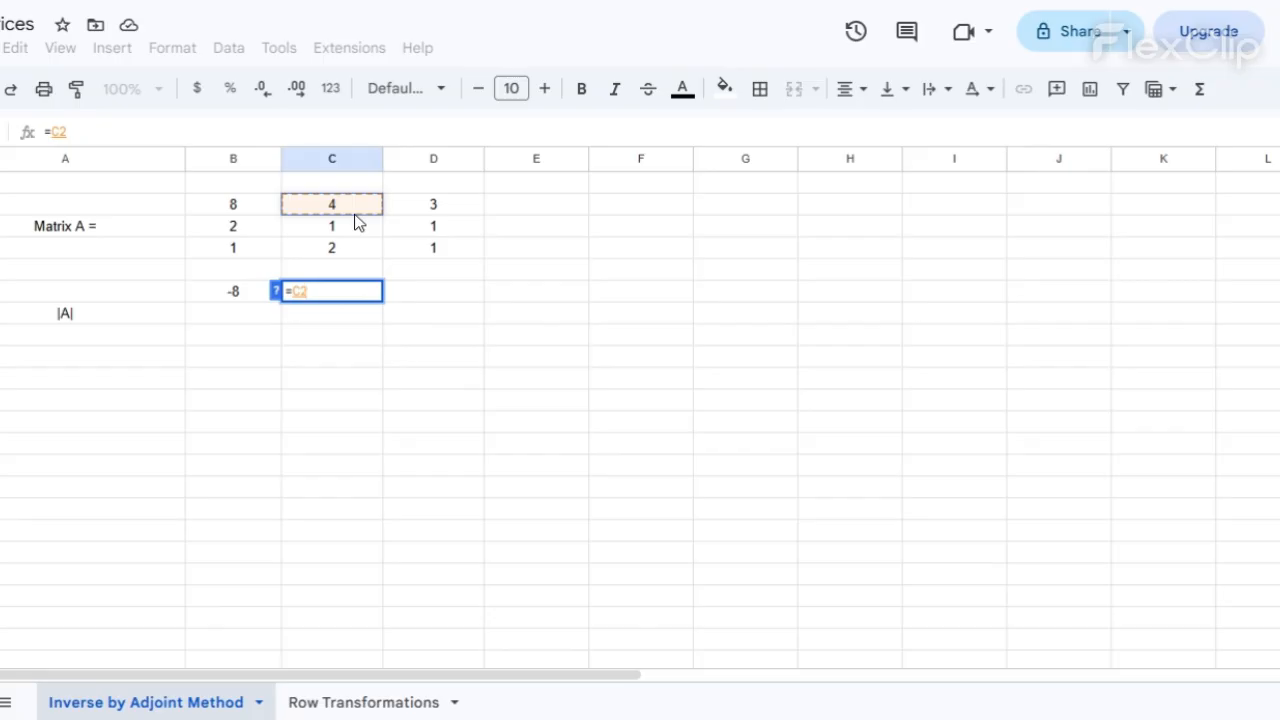
text(*()
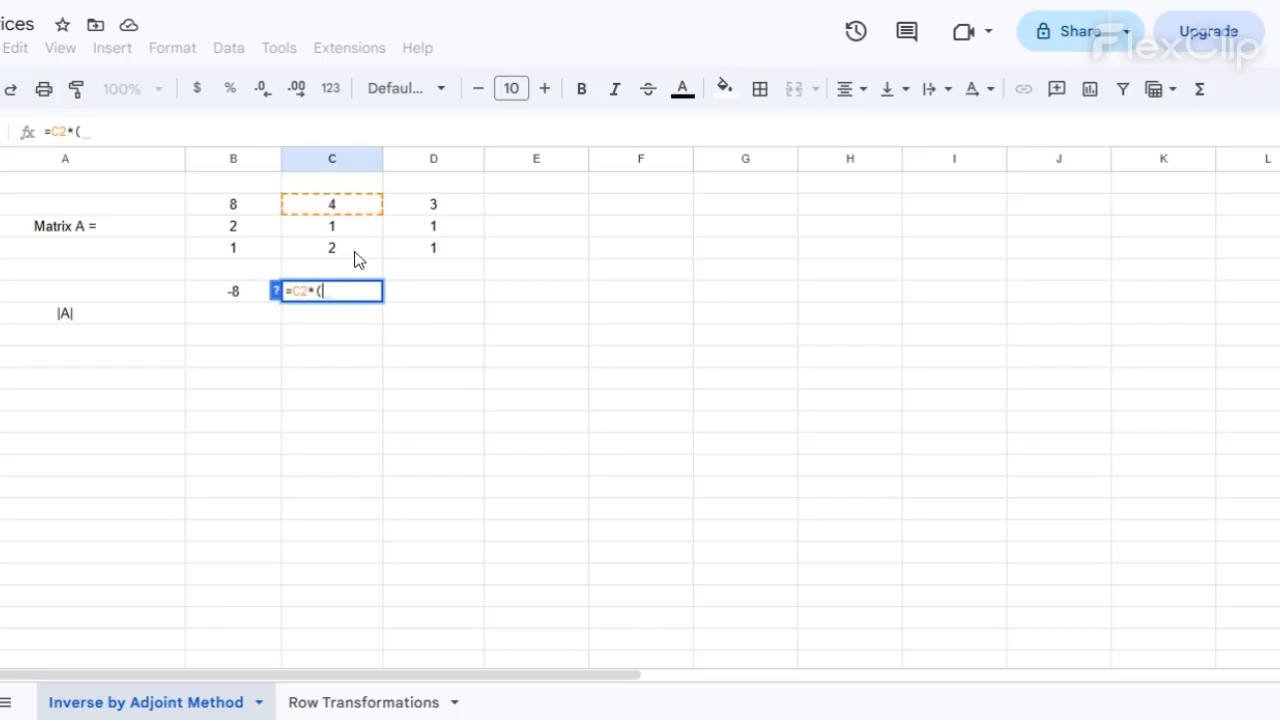
click(416, 258)
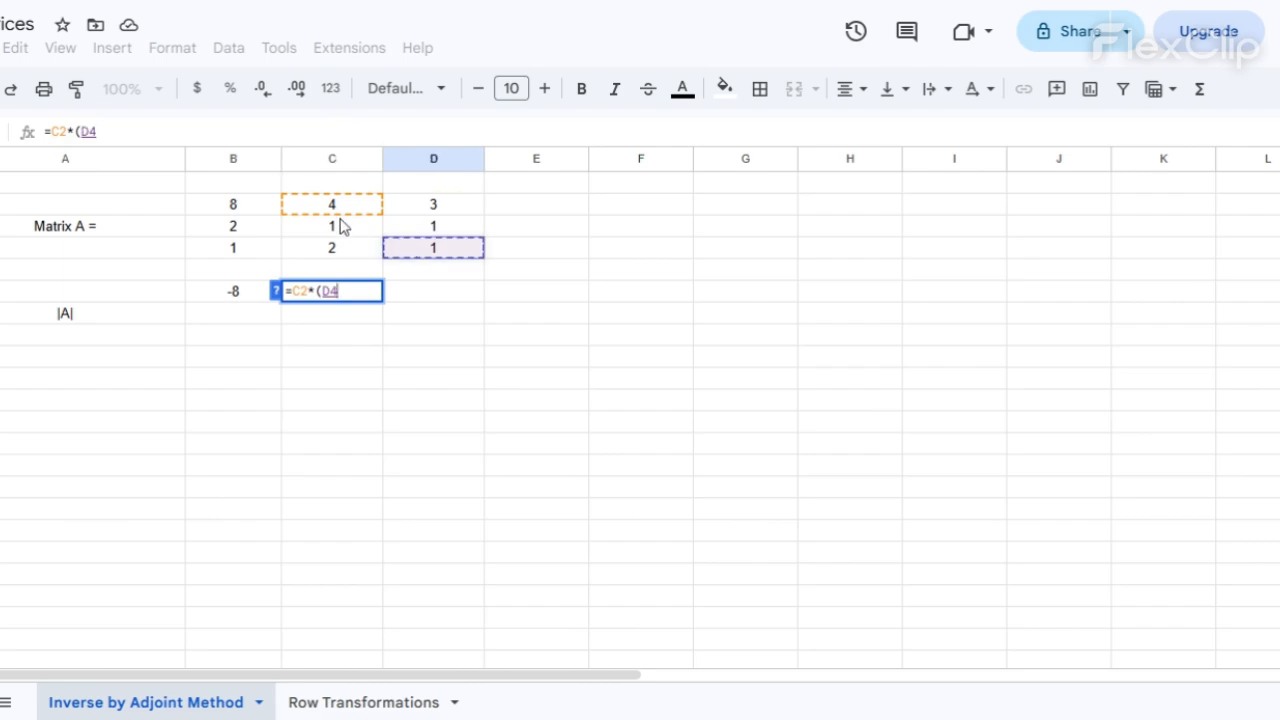
text(*)
click(250, 232)
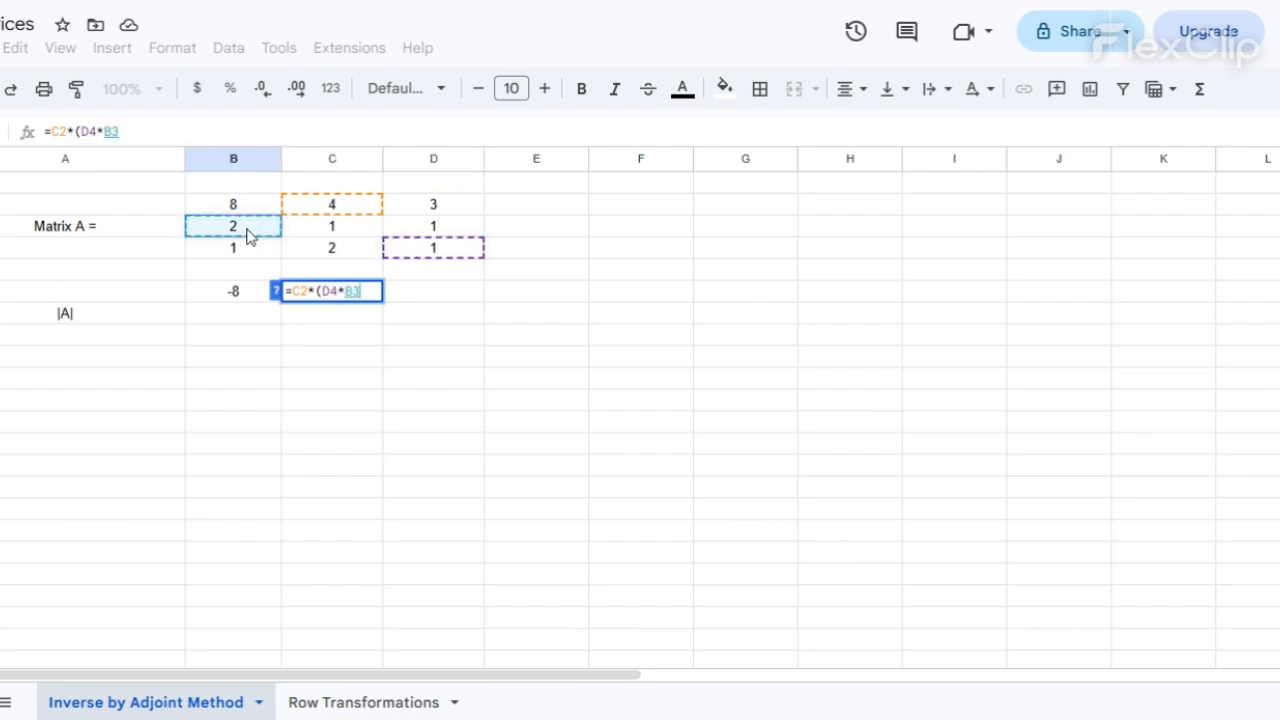
text(-)
click(428, 229)
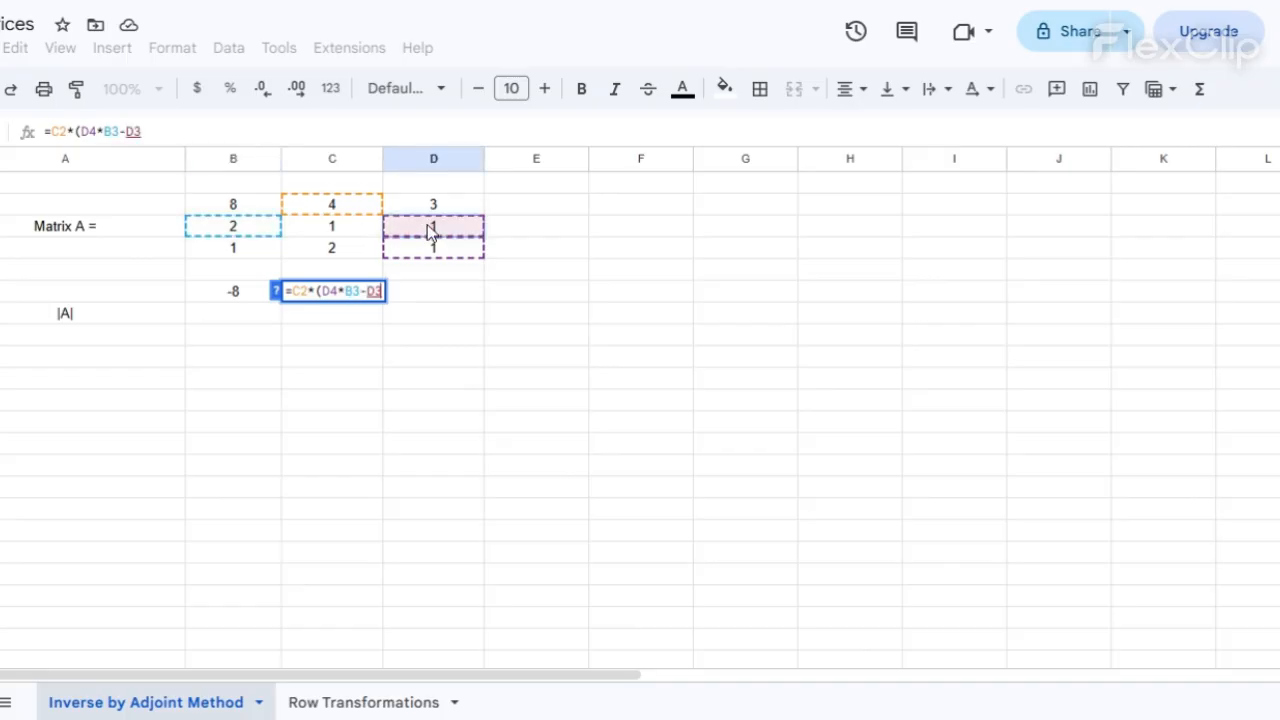
text(*)
click(248, 257)
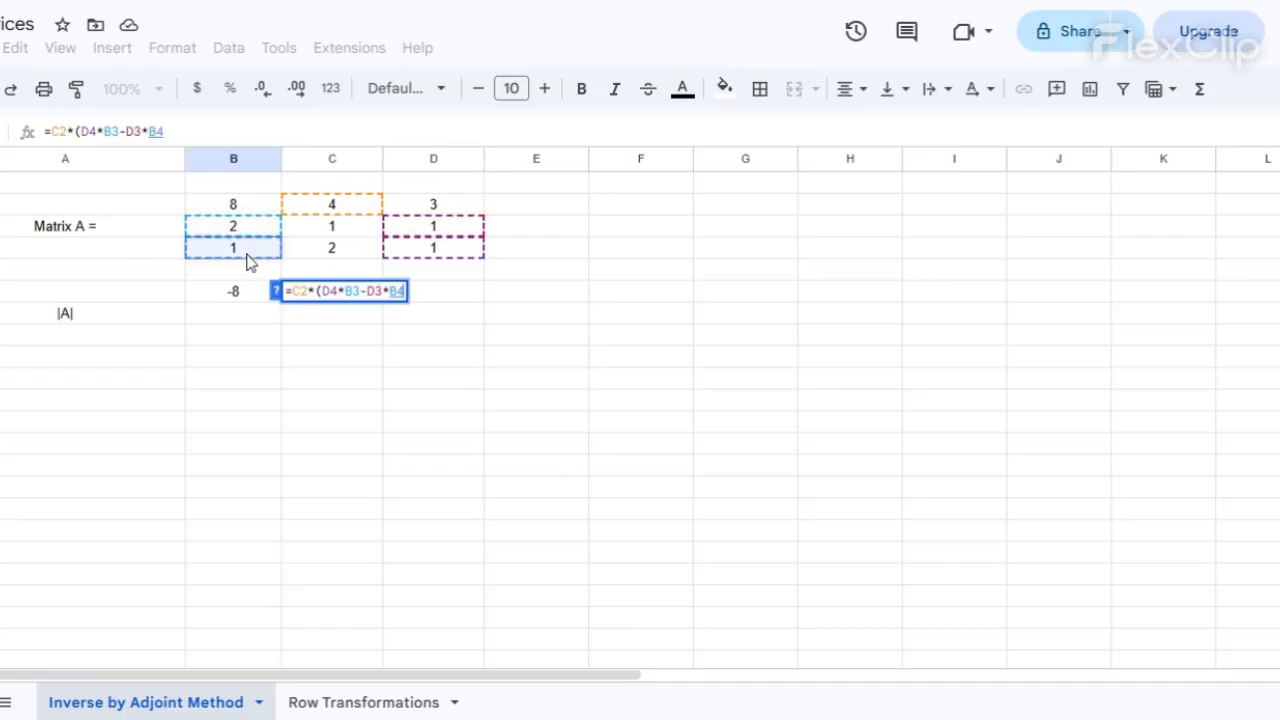
key(Return)
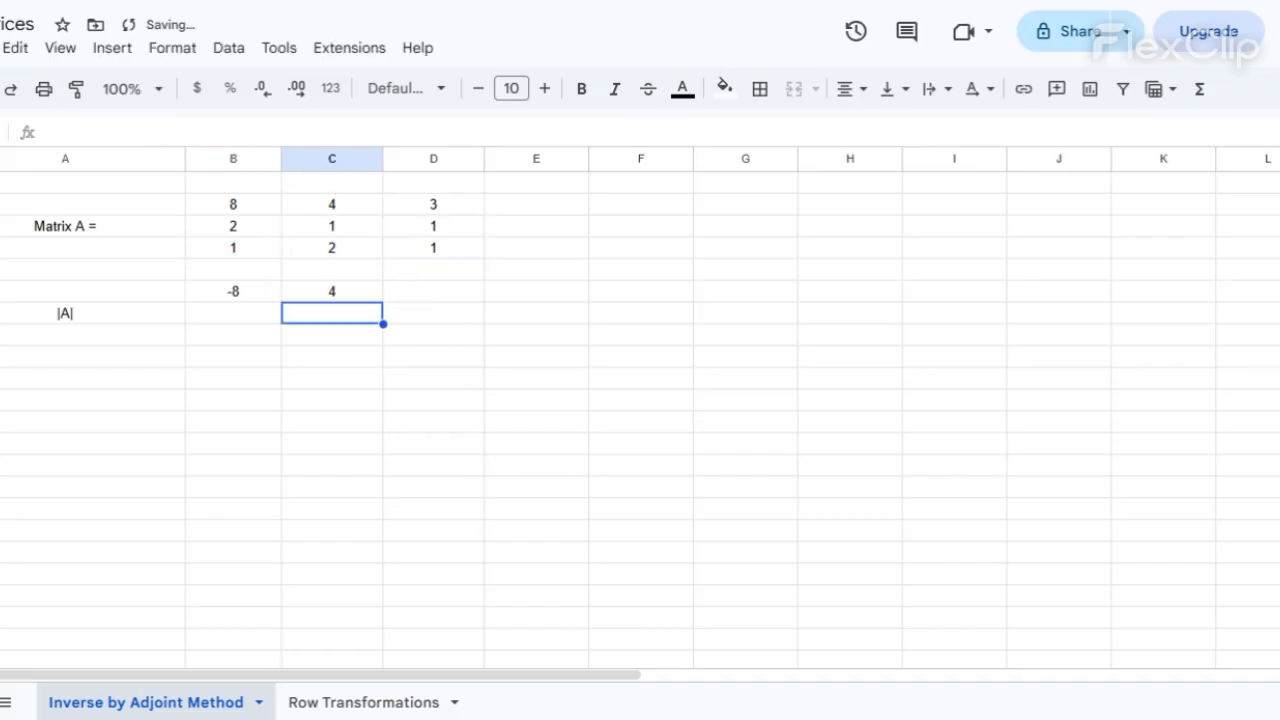
Compute the third determinant term in cell D6 with the formula =D2*(C4*B3-C3*B4).
click(397, 292)
text(=)
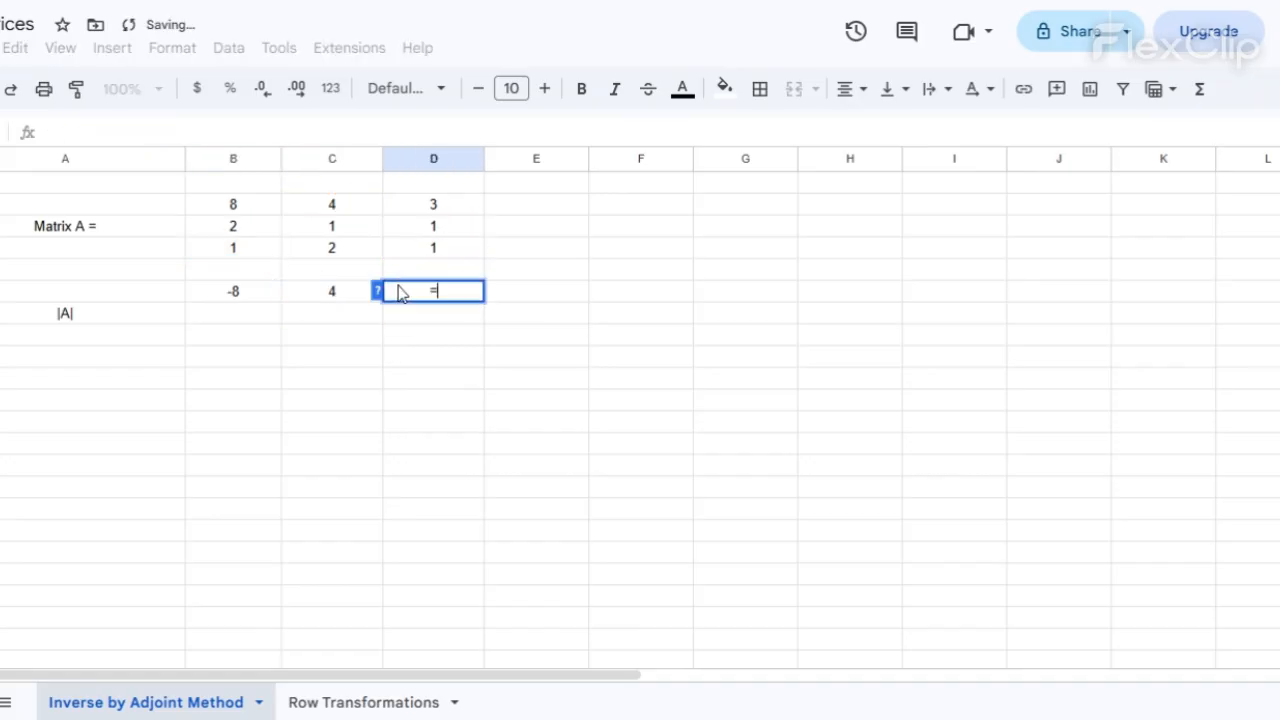
click(437, 212)
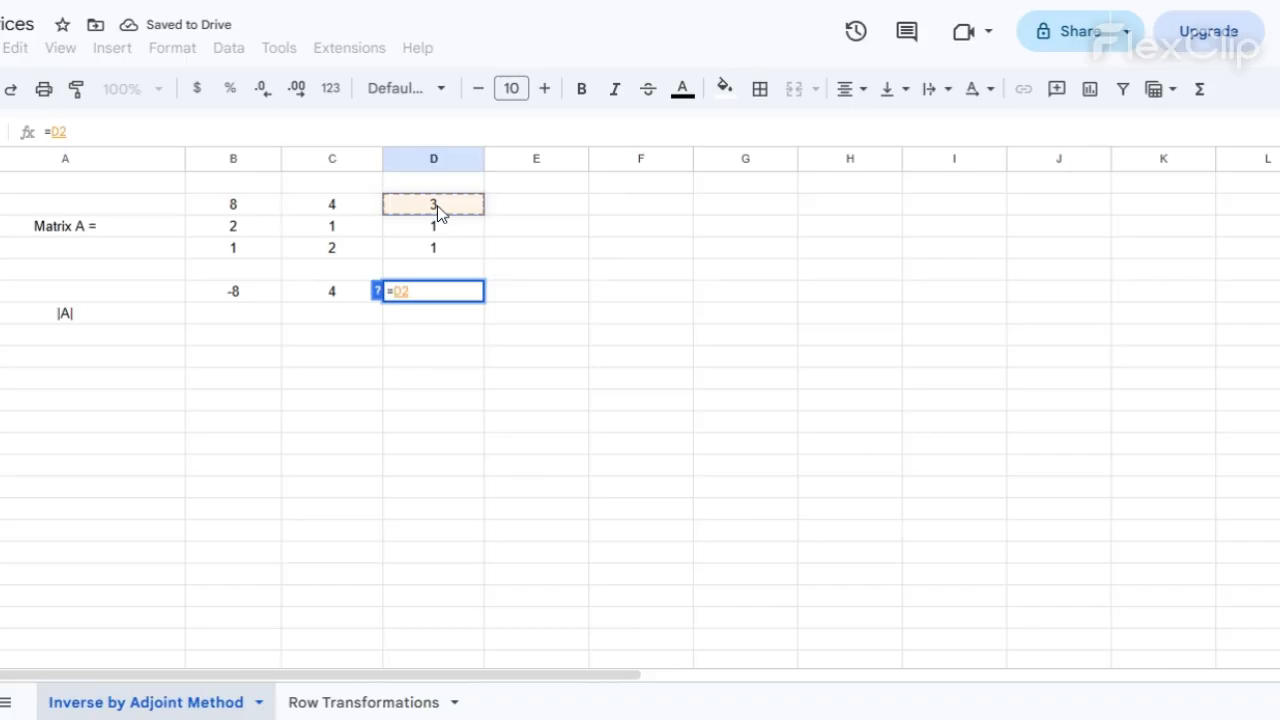
text(*)
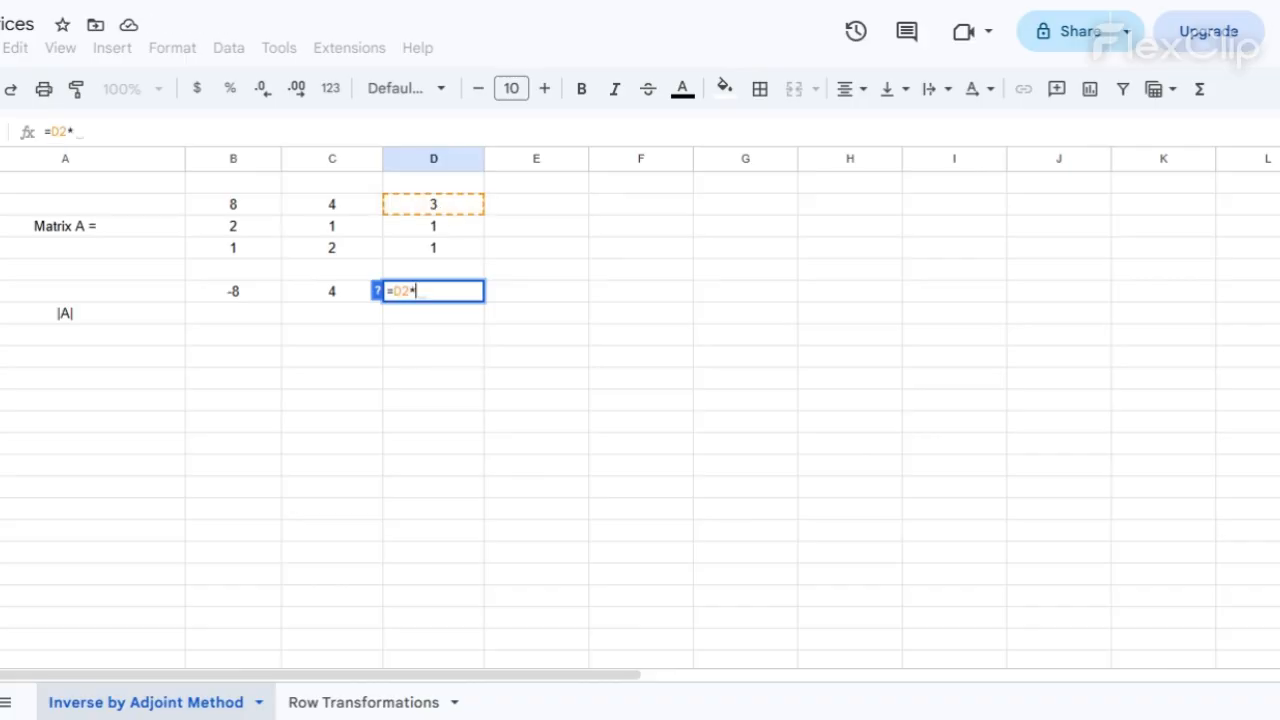
text(()
click(337, 255)
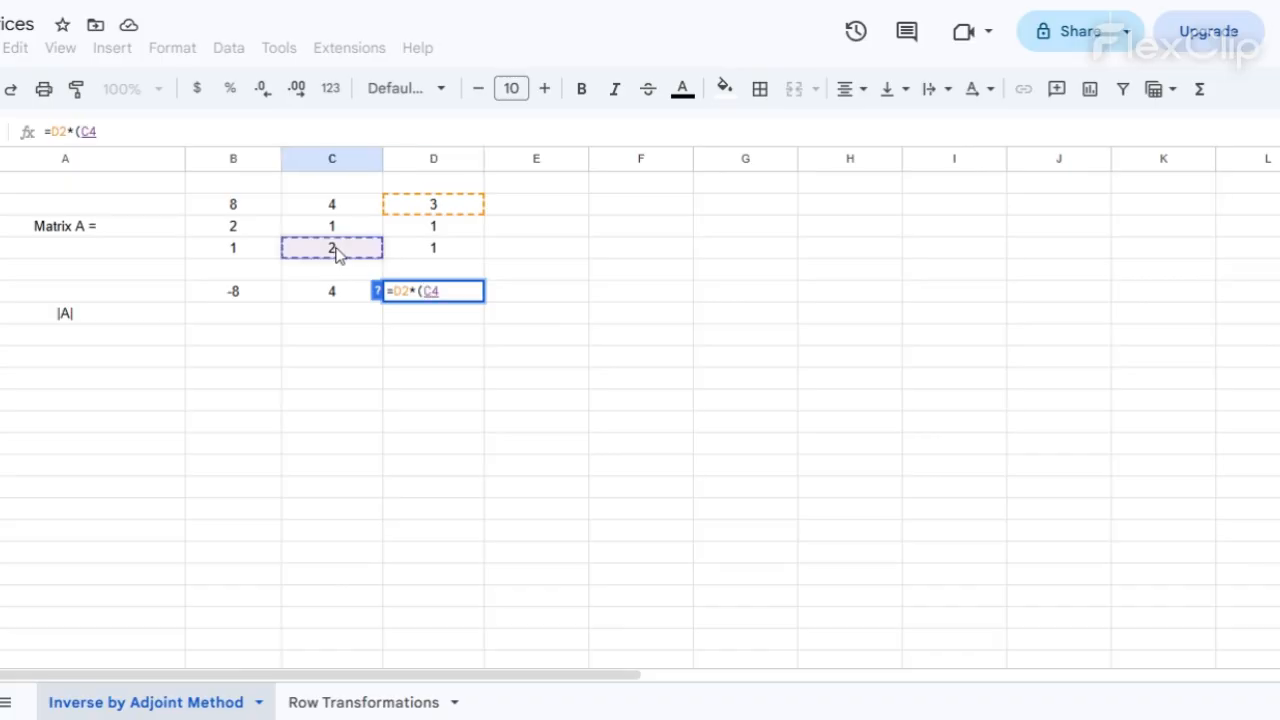
text(*)
click(259, 238)
text(-)
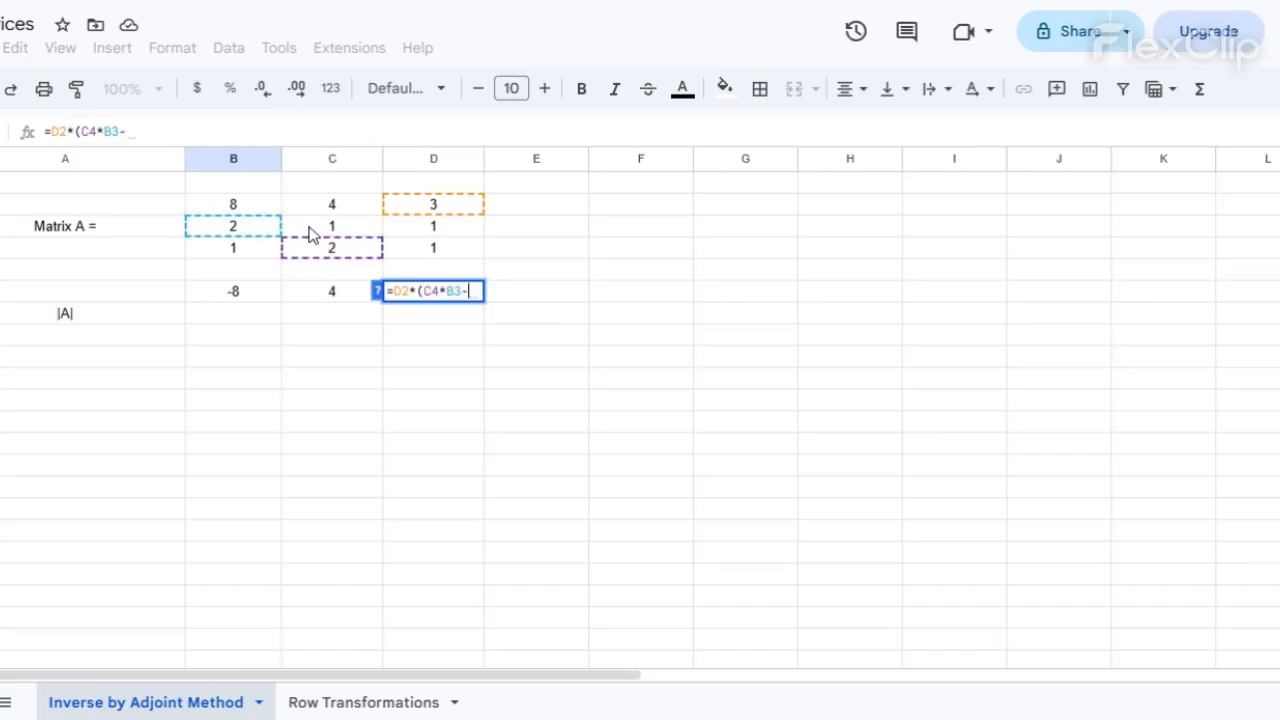
click(309, 230)
text(*)
click(247, 252)
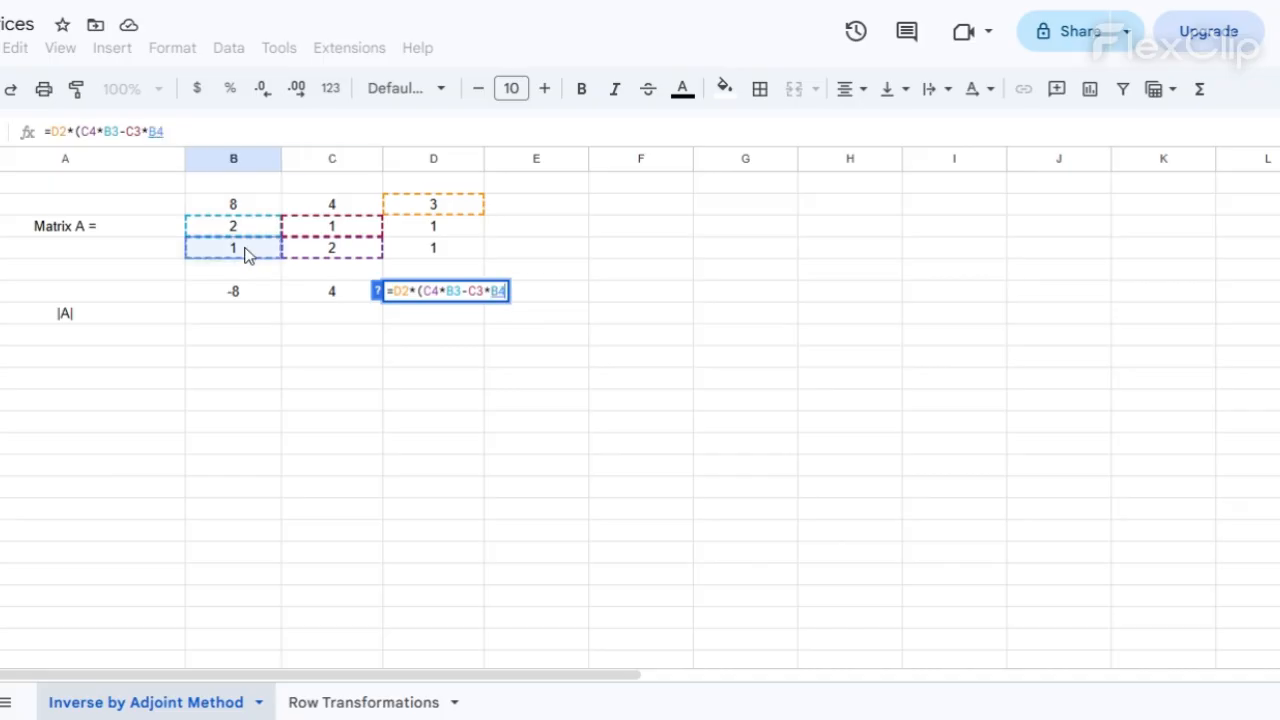
text())
key(Return)
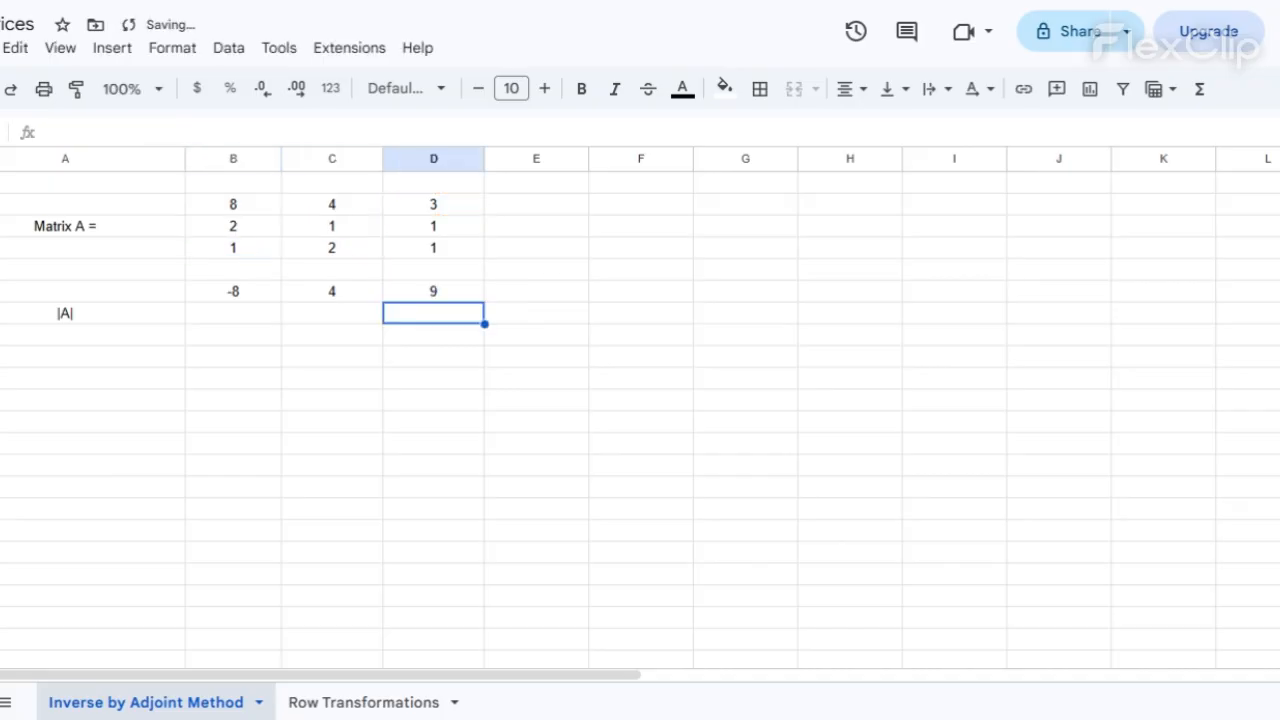
Label the three determinant values in cells B7 to D7 as 1st Term, 2nd Term and 3rd Term.
click(232, 324)
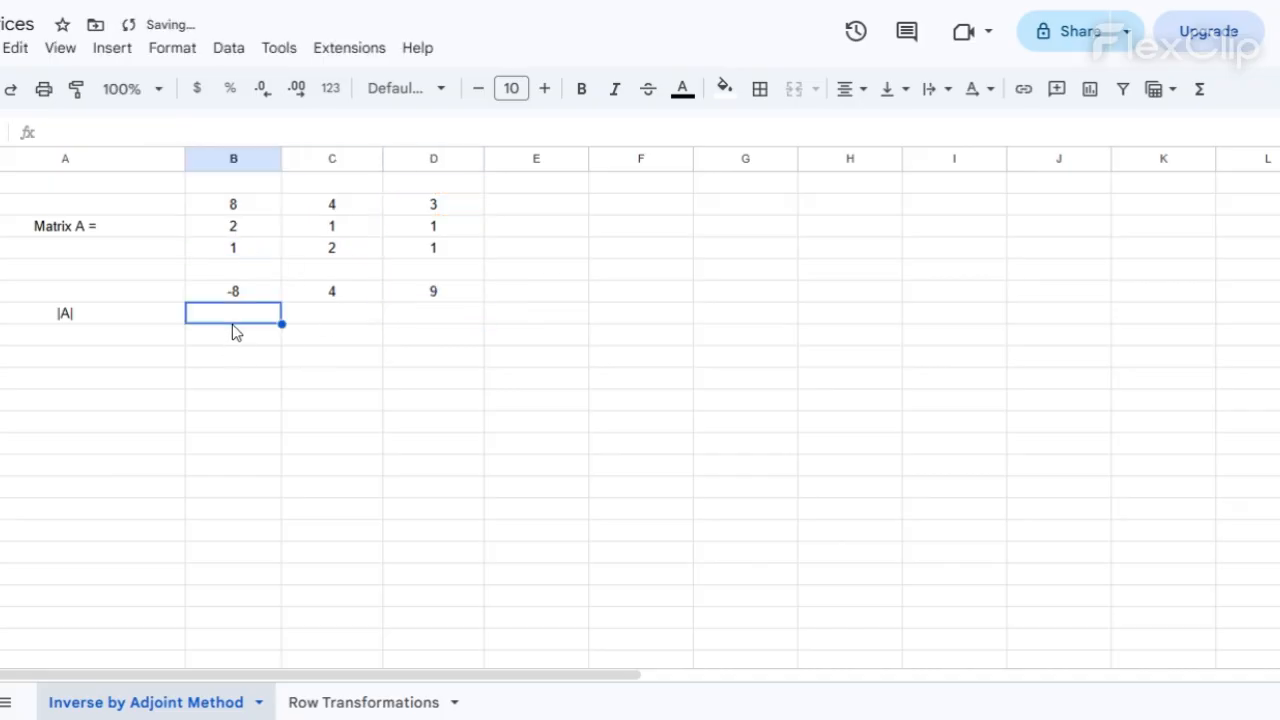
text(1)
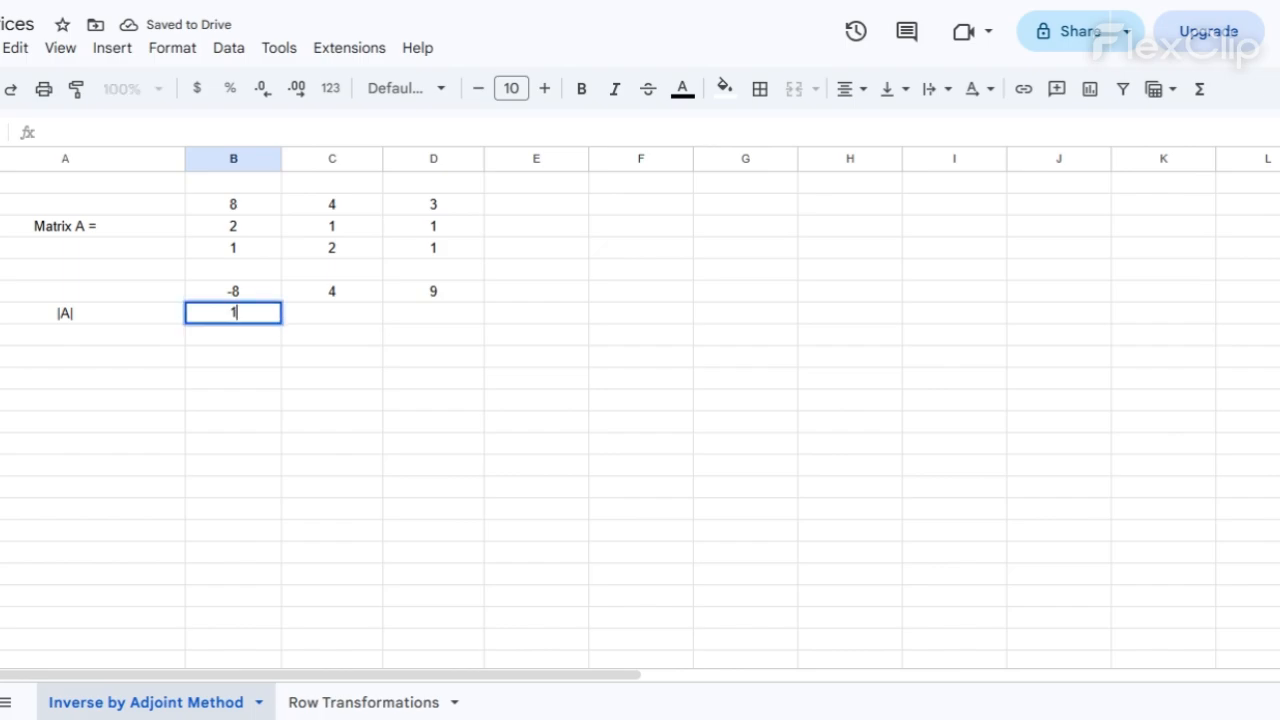
text(St Term)
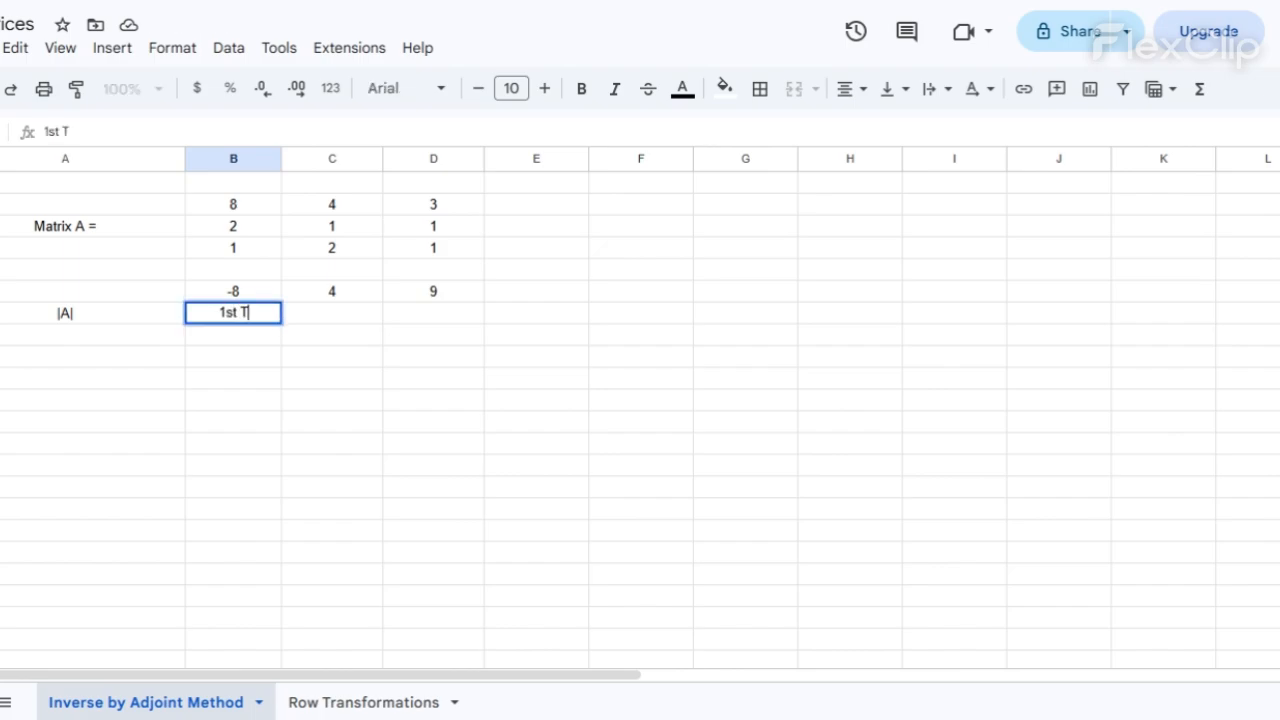
key(Tab)
text(2nd Term)
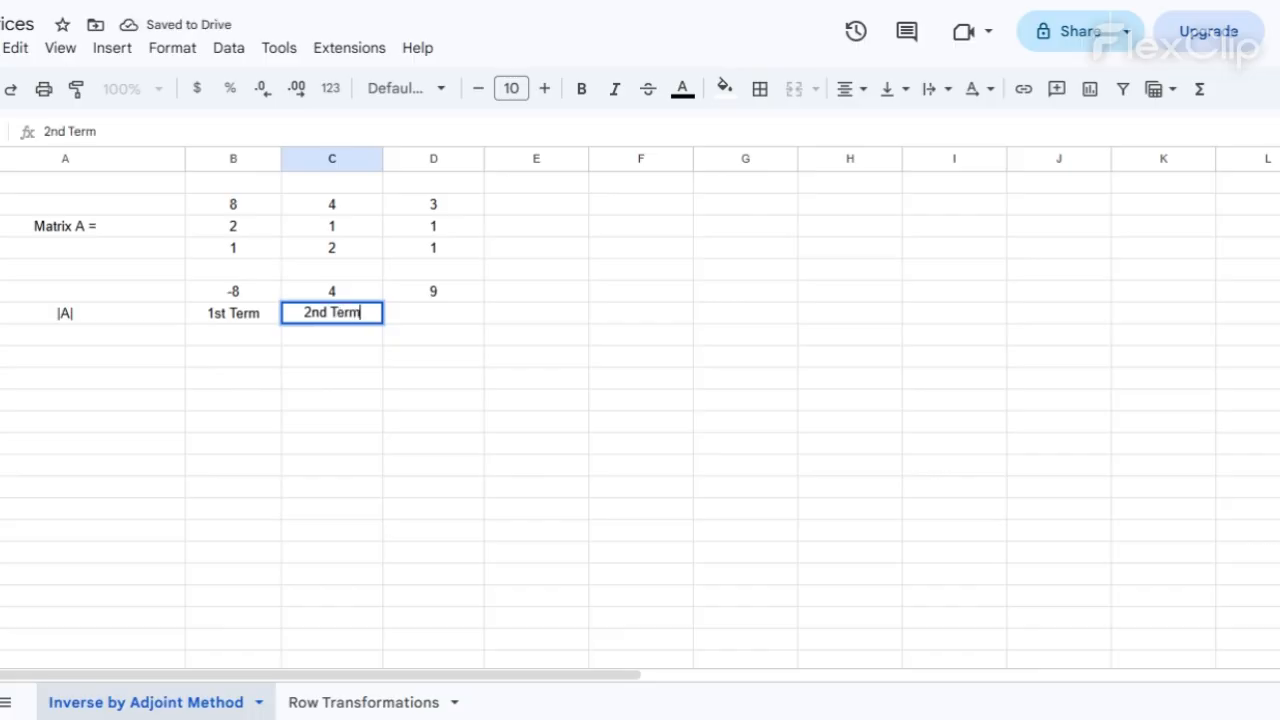
key(Tab)
text(3)
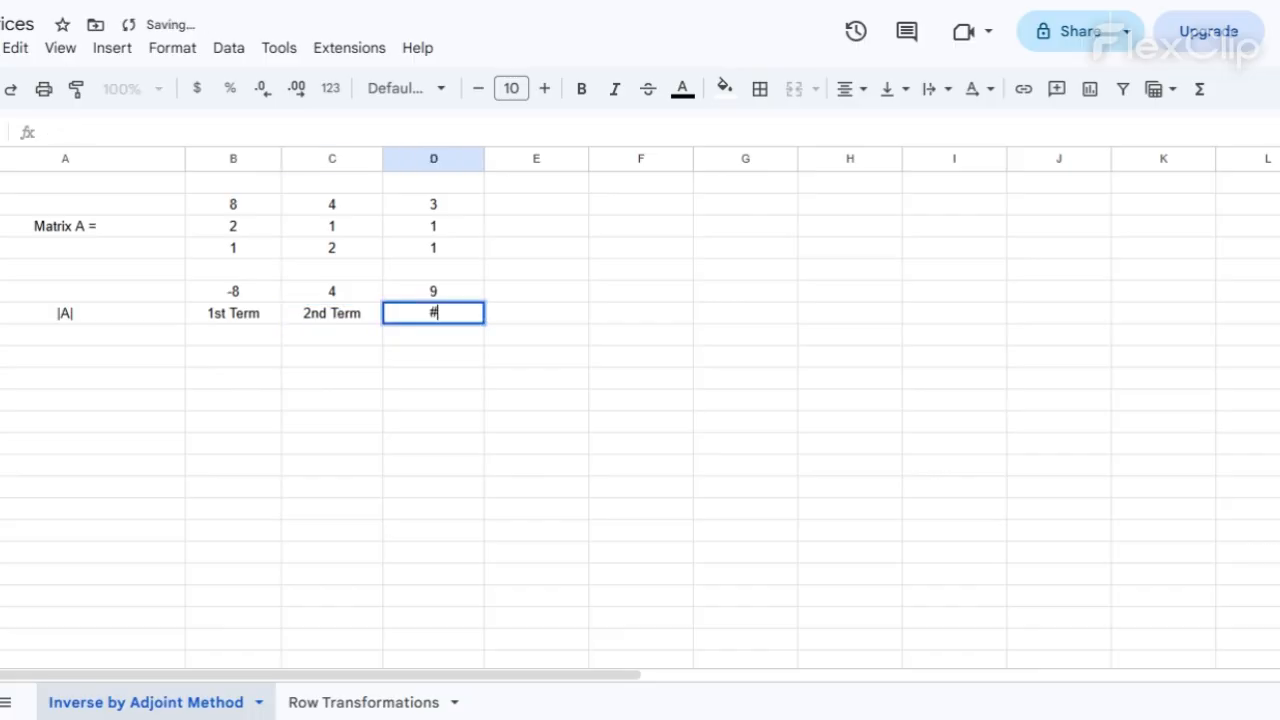
text(rd Term)
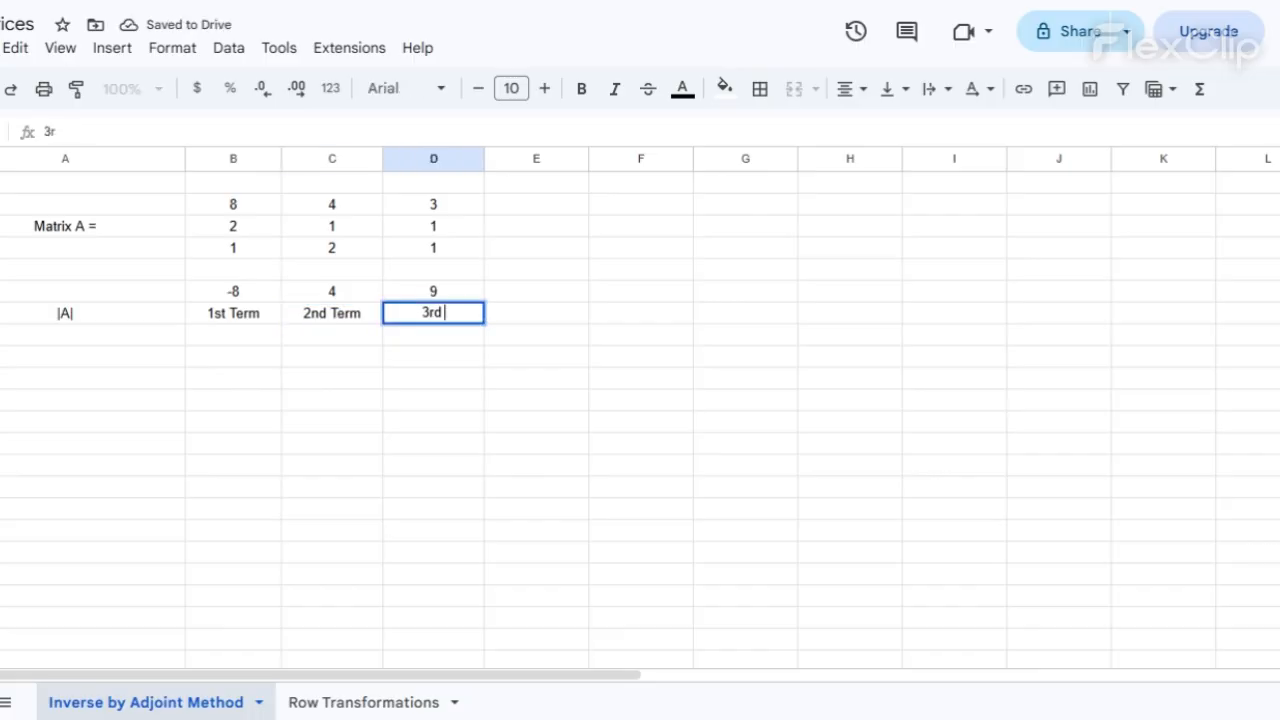
key(Return)
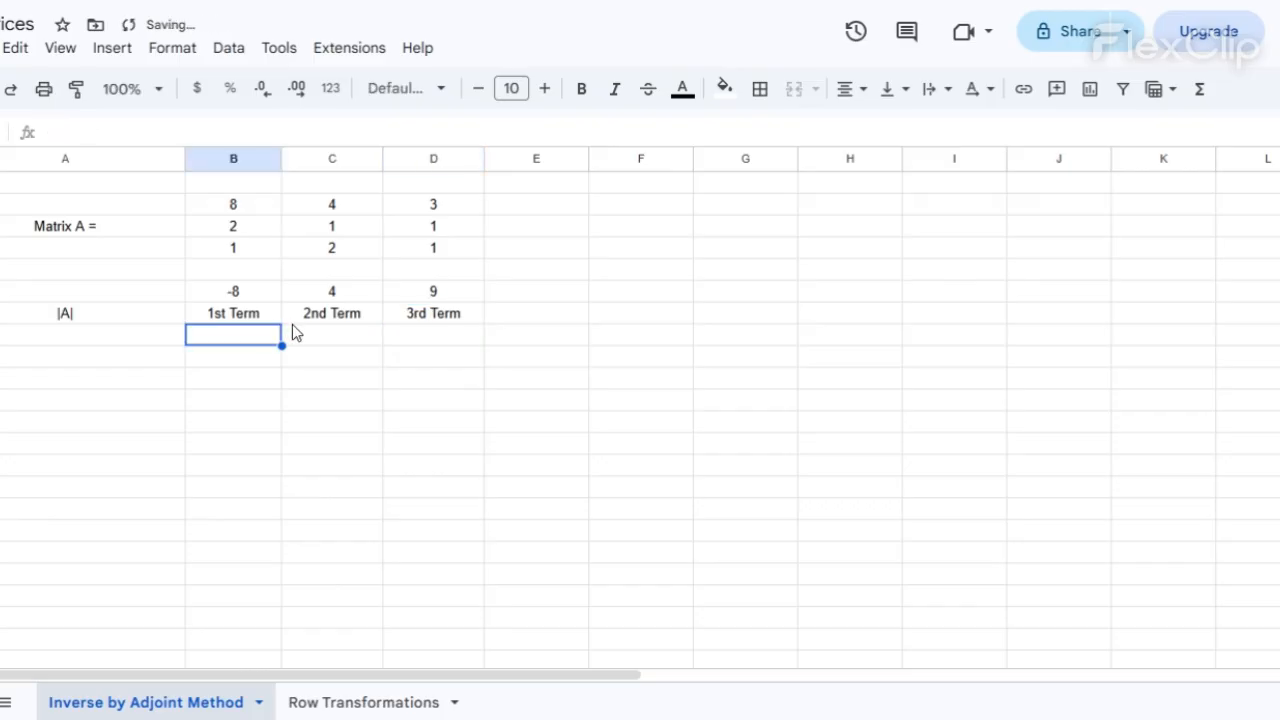
Compute the determinant in cell B9 by combining the three terms with the formula =B6-C6+D6.
click(252, 367)
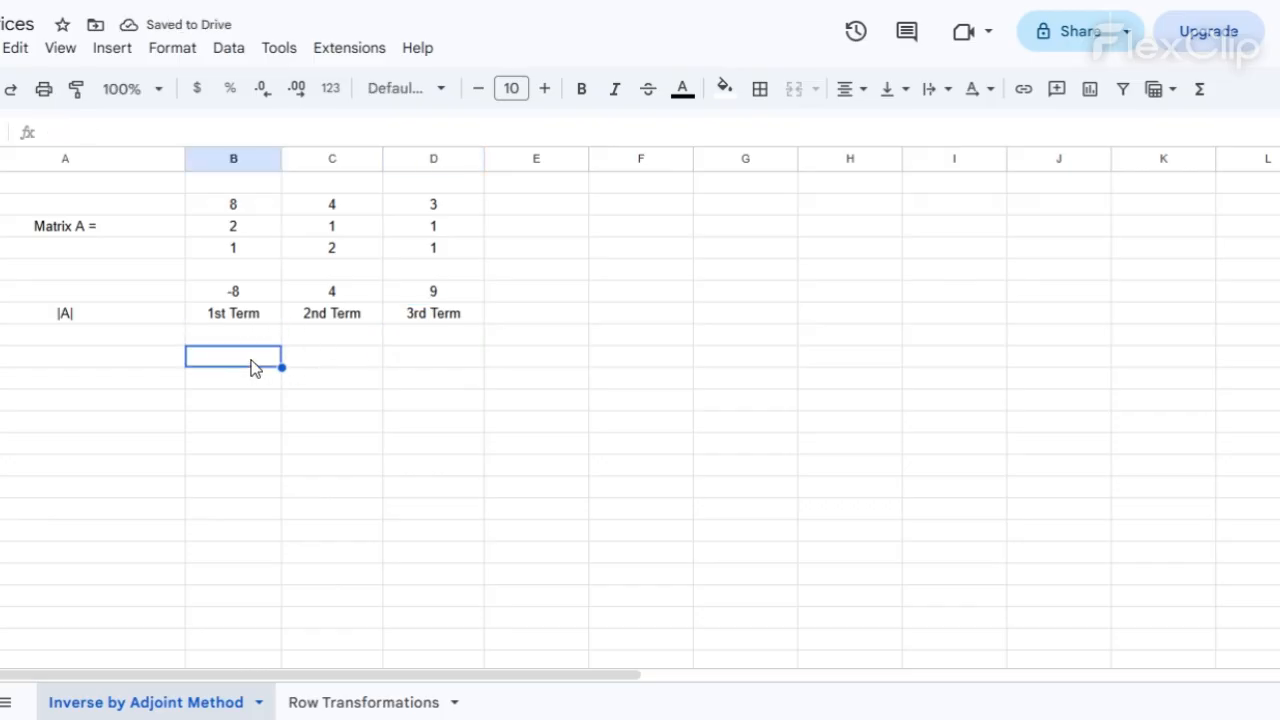
text(=)
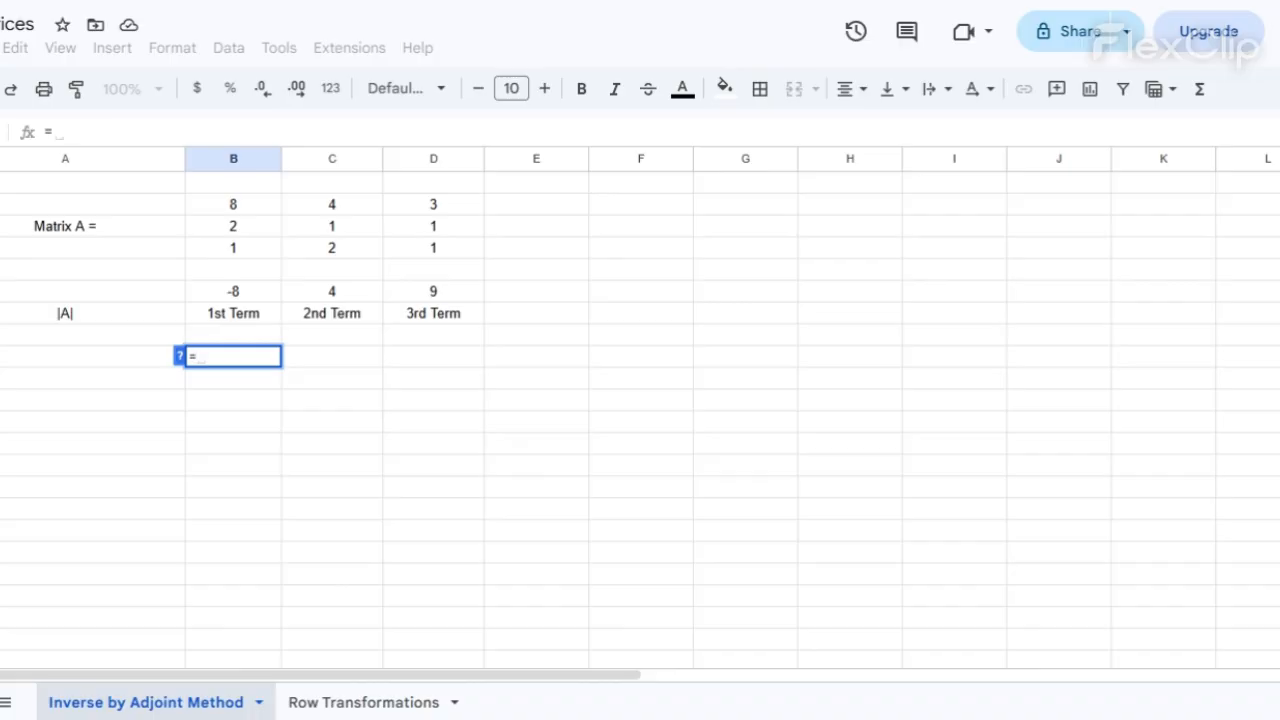
click(236, 296)
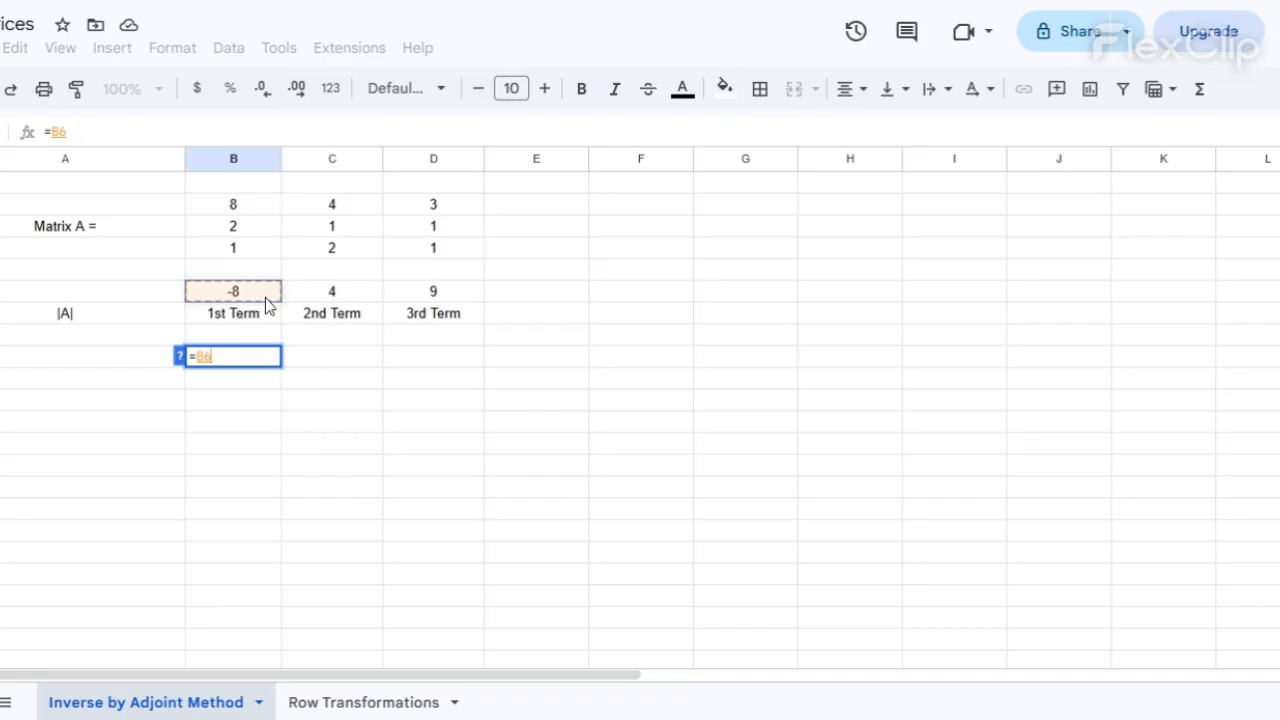
click(344, 296)
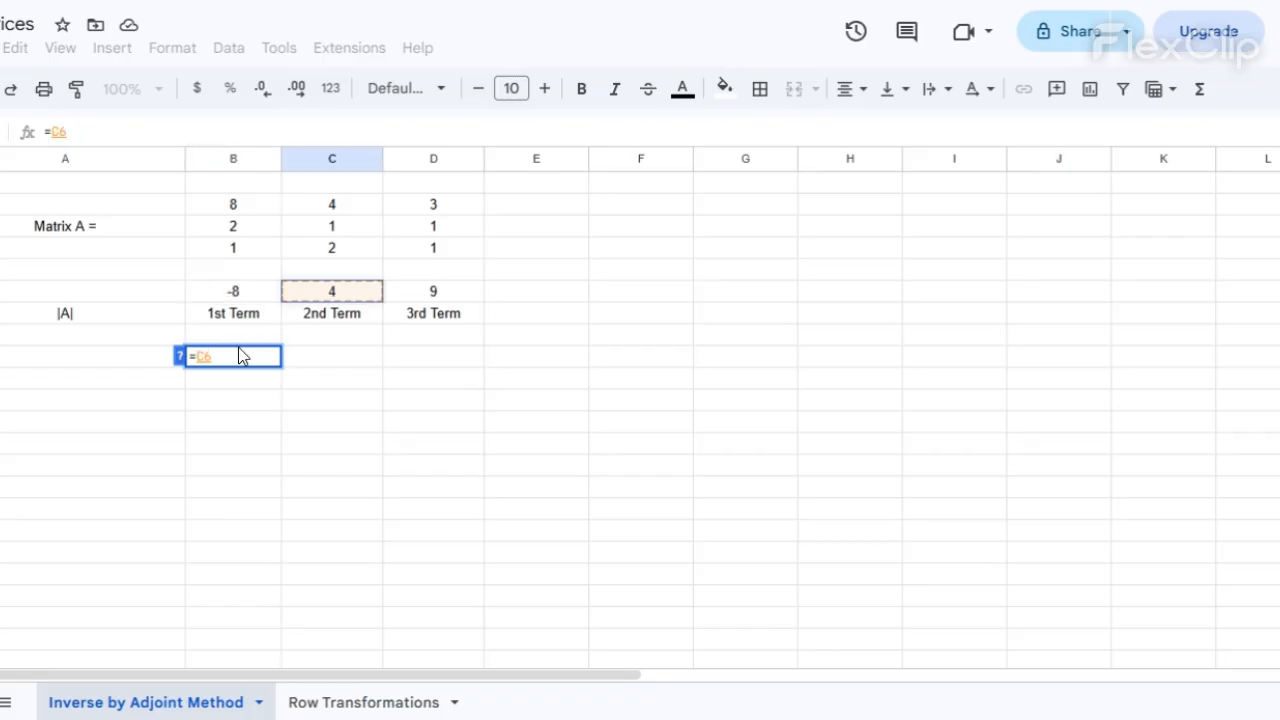
text(-)
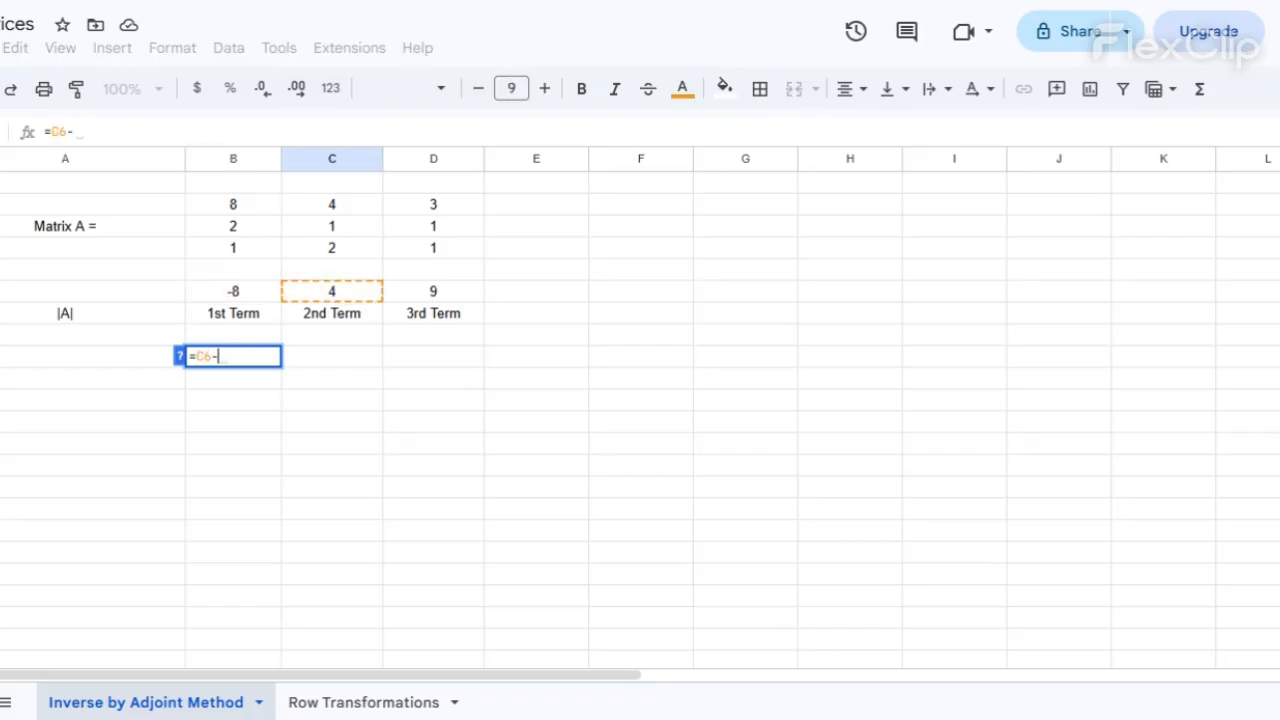
click(349, 296)
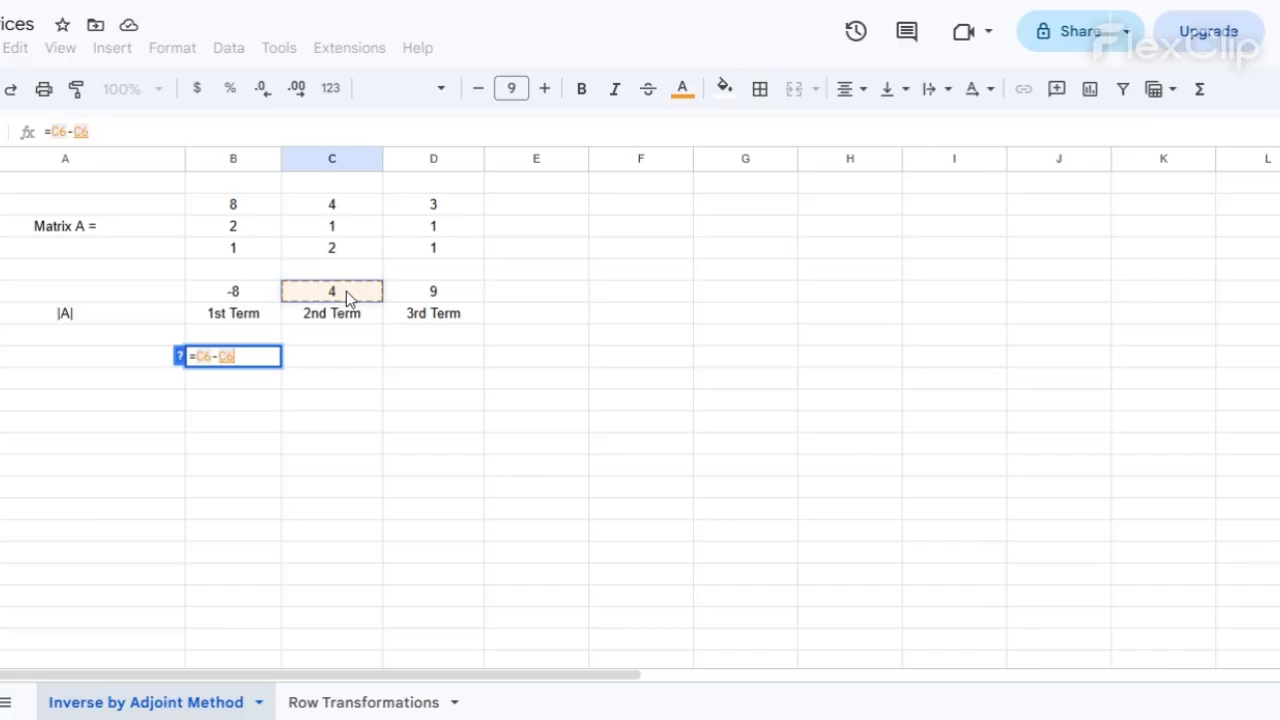
key(BackSpace)
key(BackSpace)
key(BackSpace)
key(BackSpace)
key(BackSpace)
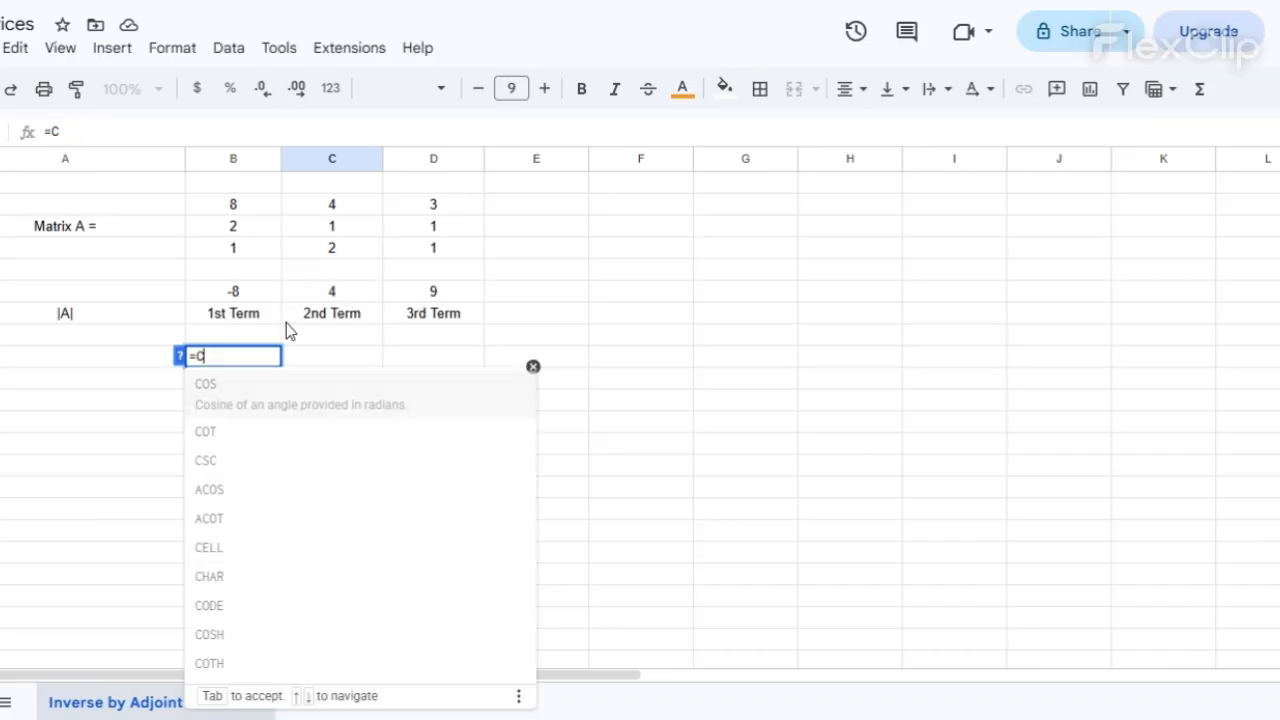
click(243, 292)
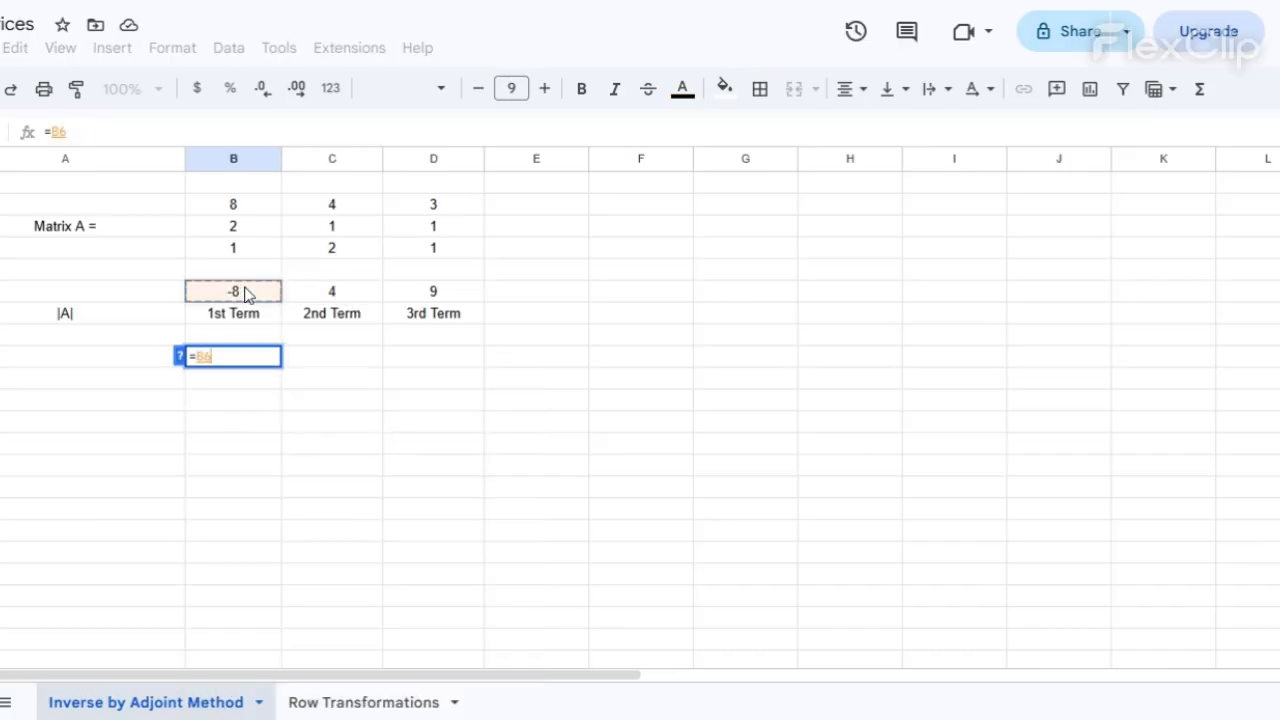
text(-)
click(353, 295)
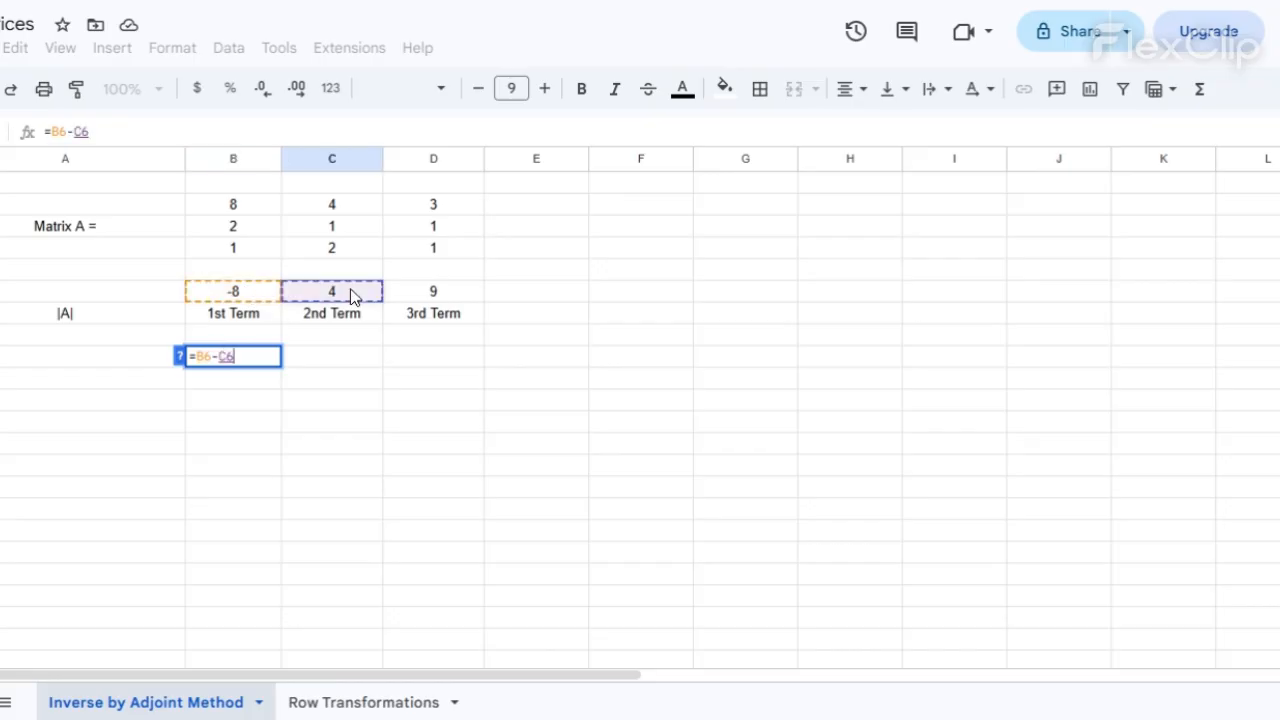
text(+)
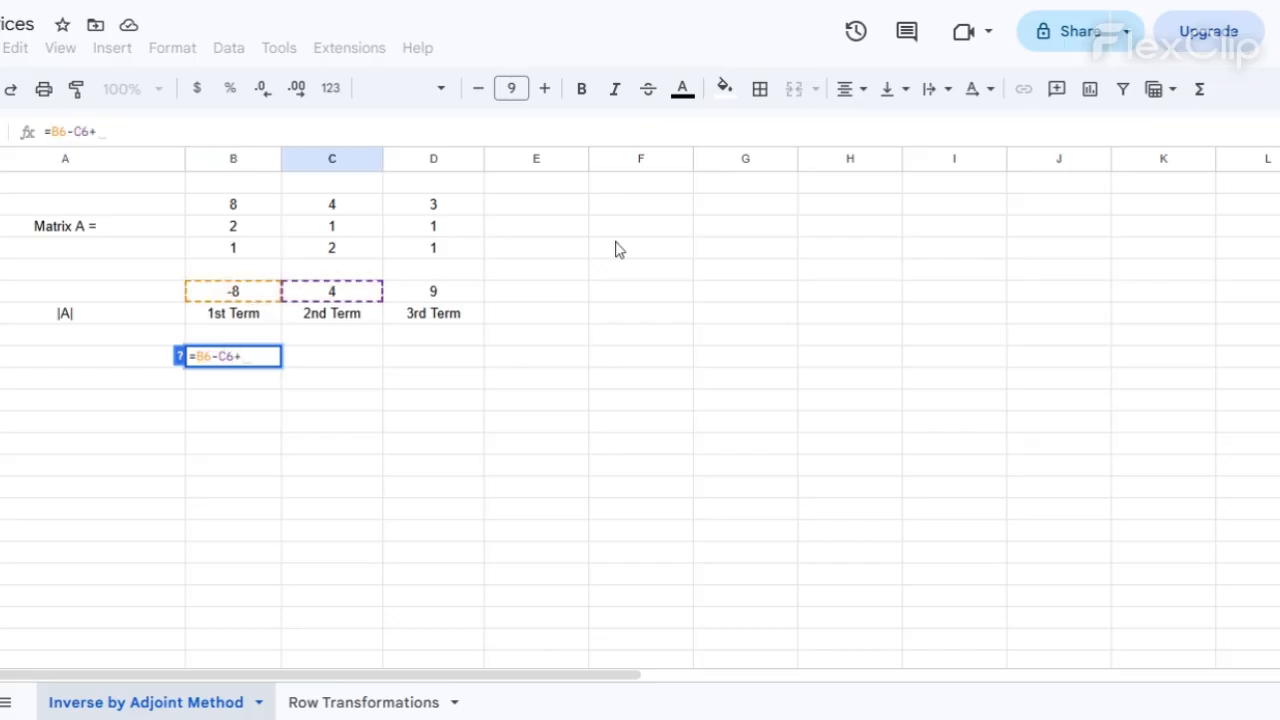
click(421, 296)
key(Tab)
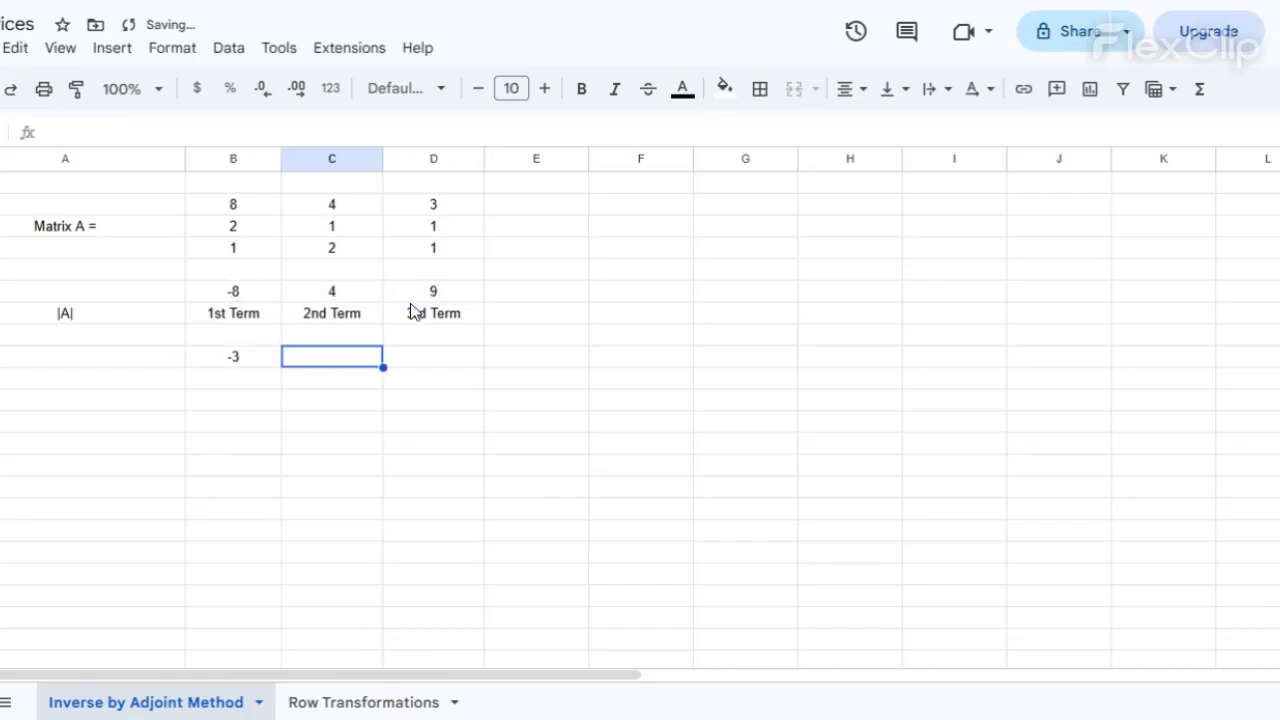
click(247, 365)
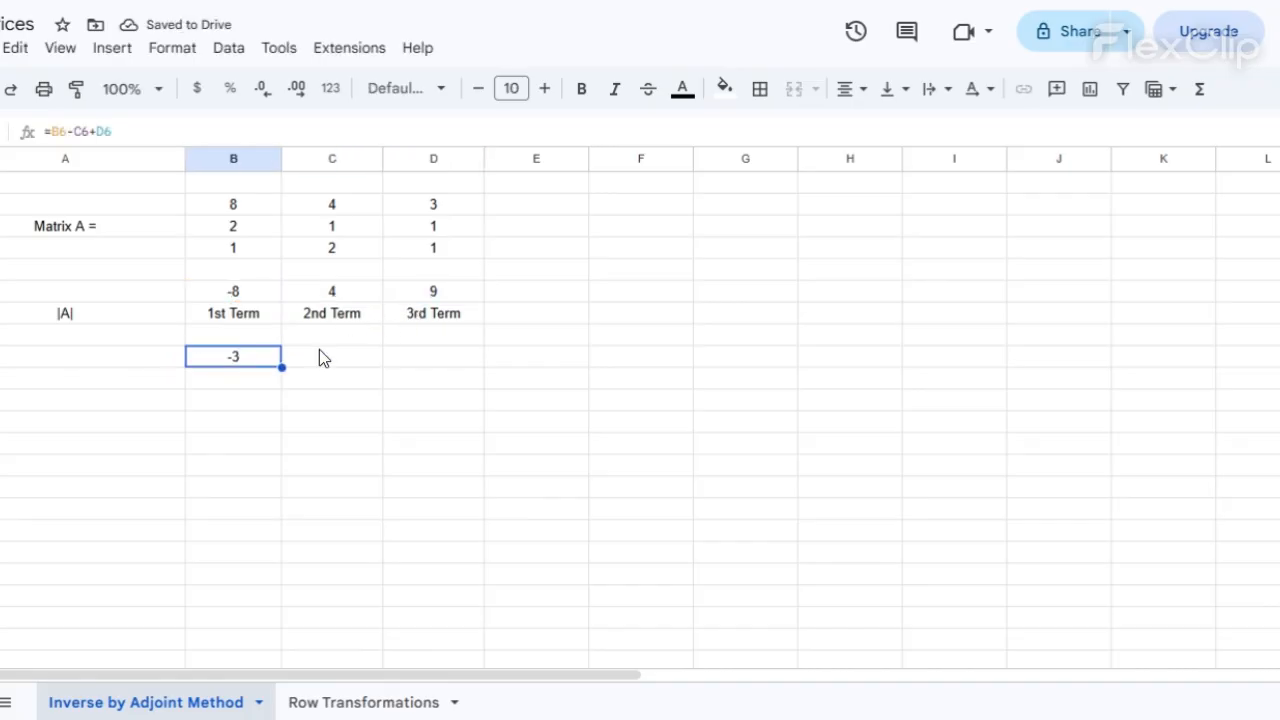
Cross-check the determinant in cell B10 with the formula =MDETERM(B2:D4) and clear that cell again.
click(242, 389)
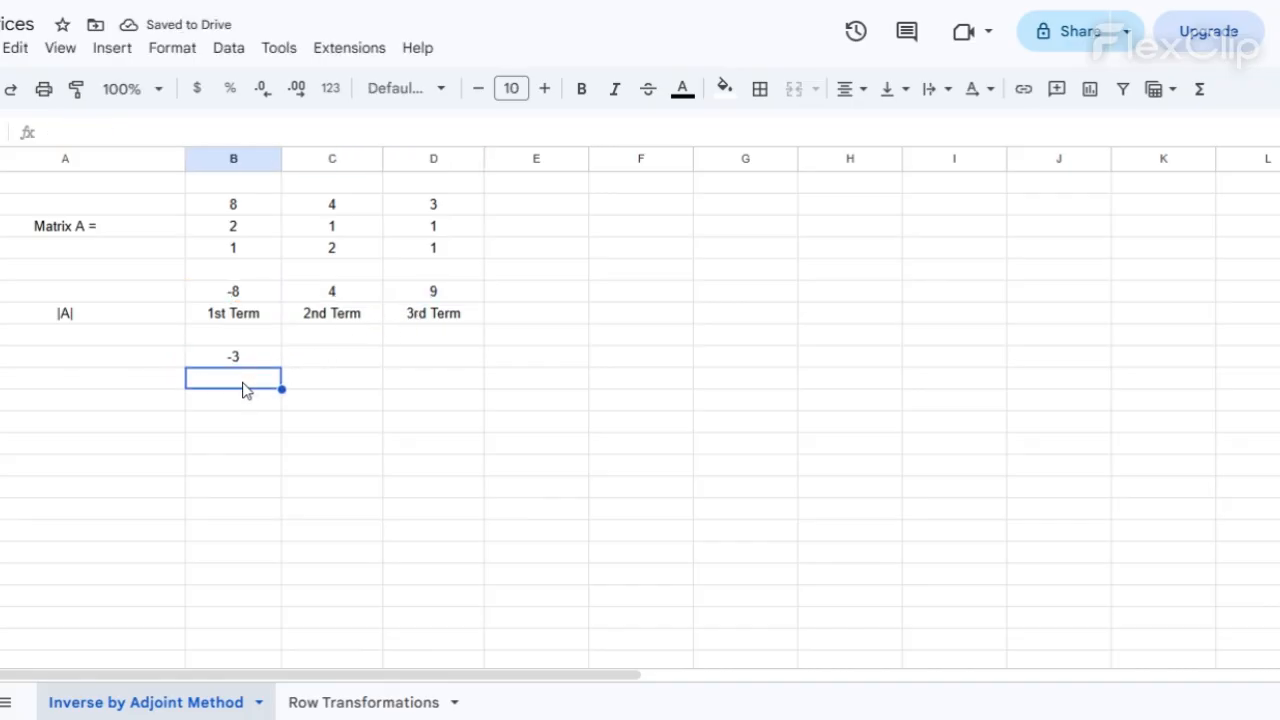
text(=)
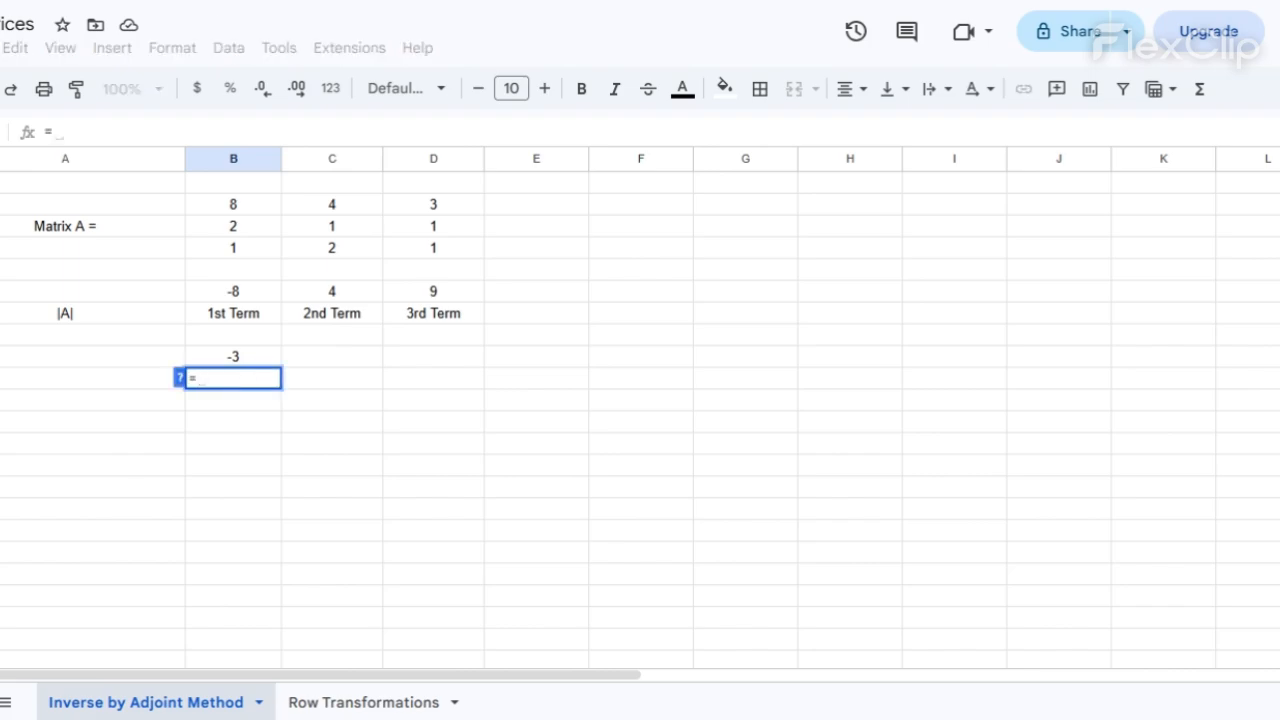
text(mde)
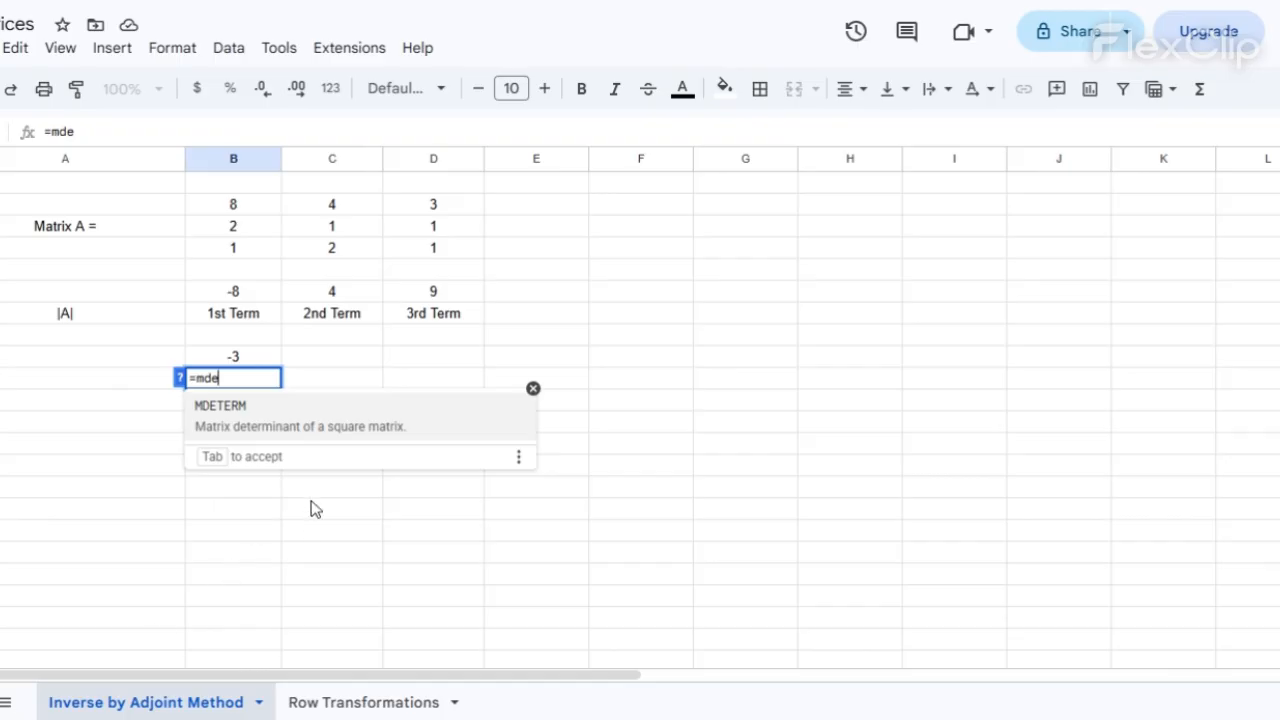
click(240, 430)
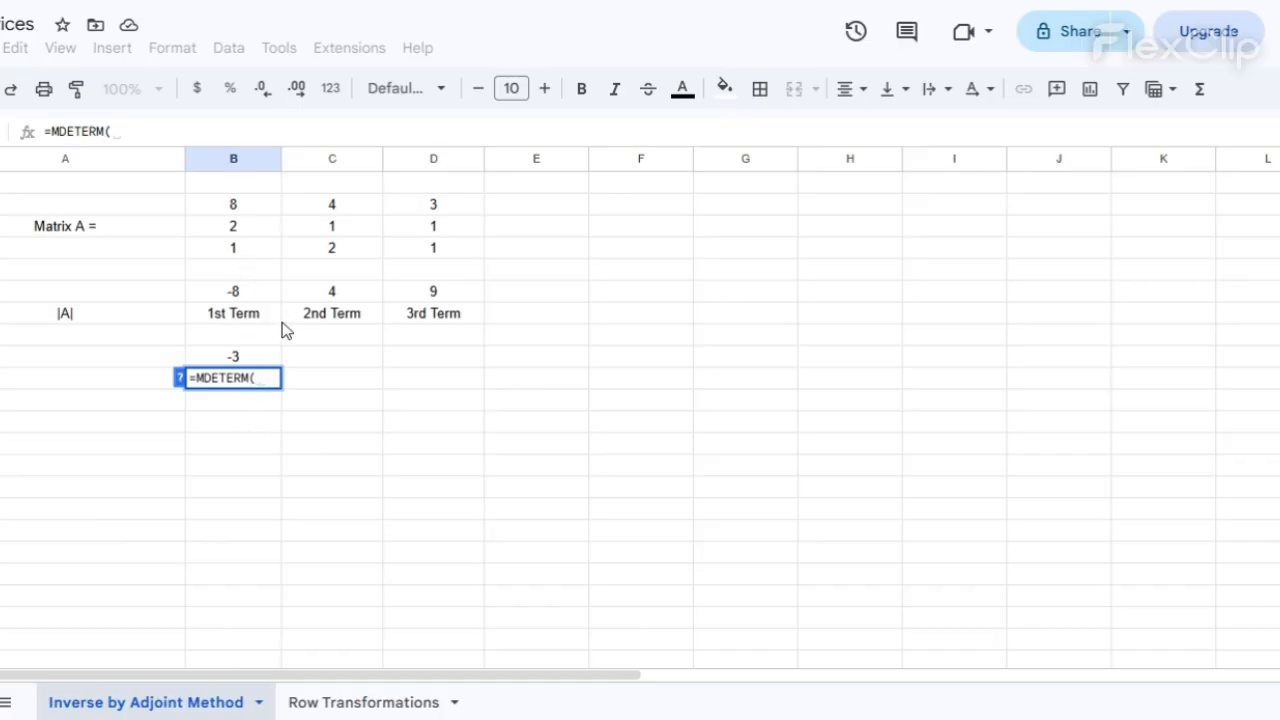
drag(246, 210, 401, 266)
text())
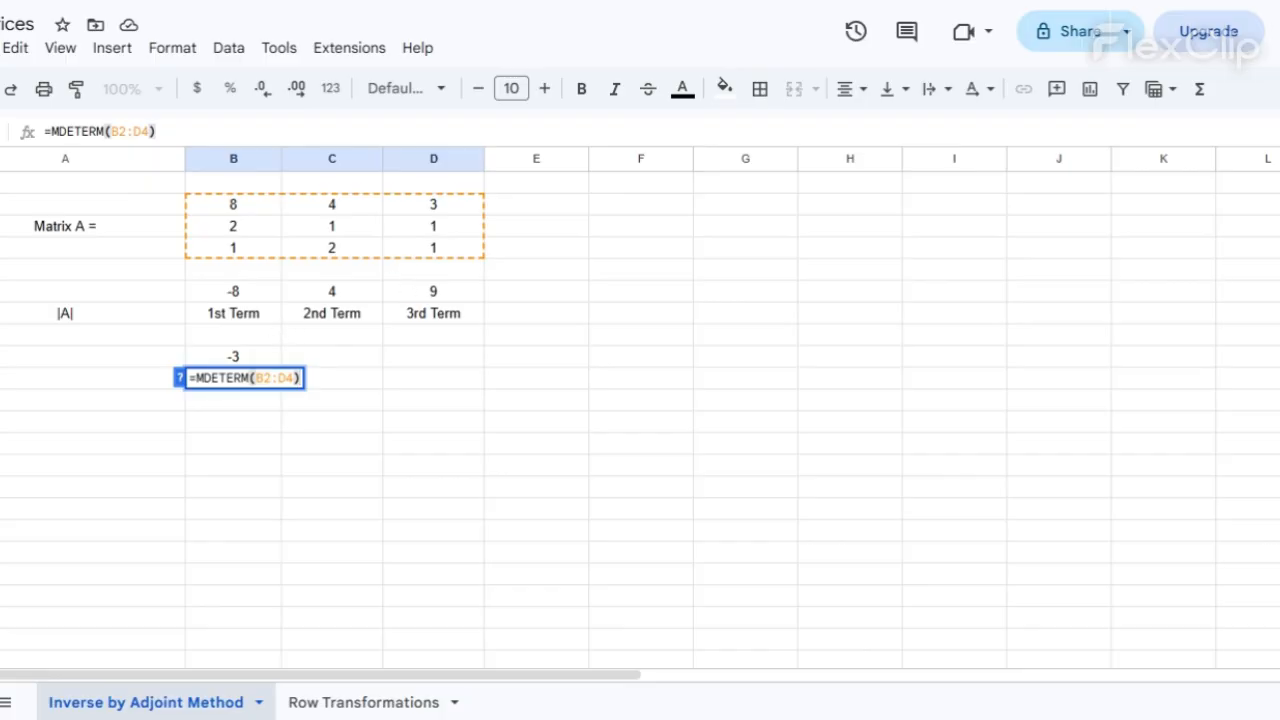
key(Return)
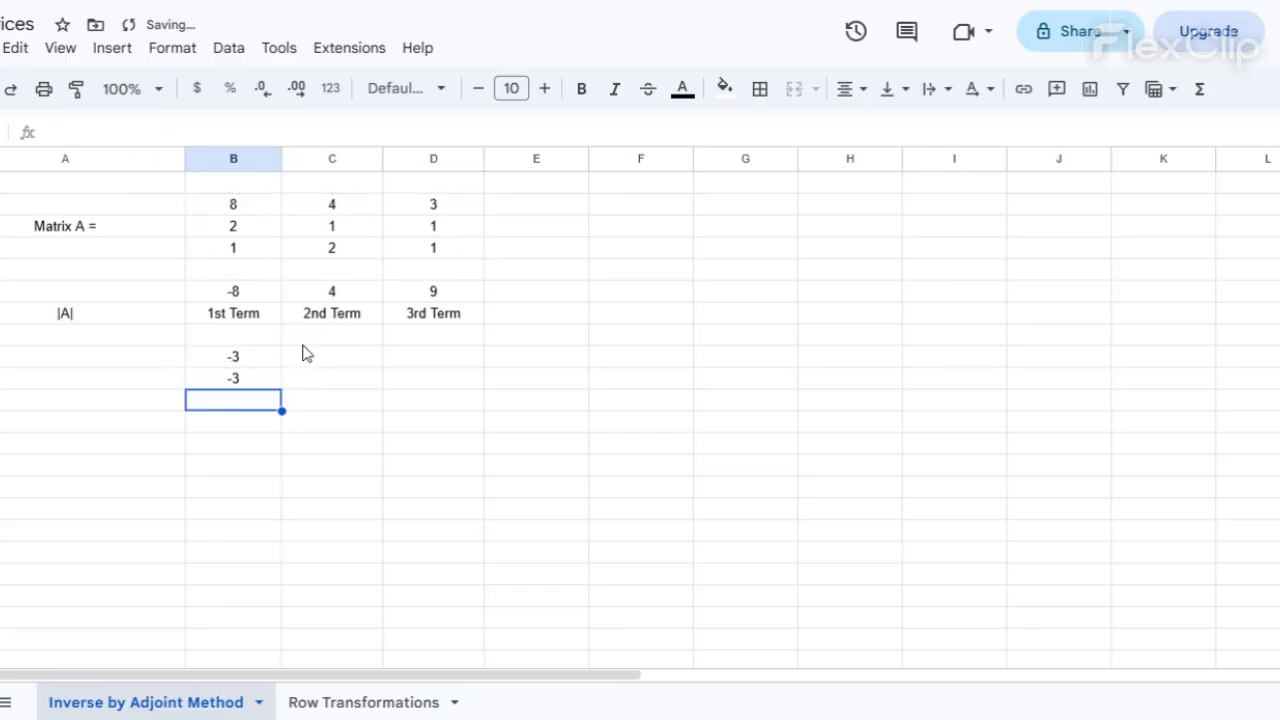
click(243, 380)
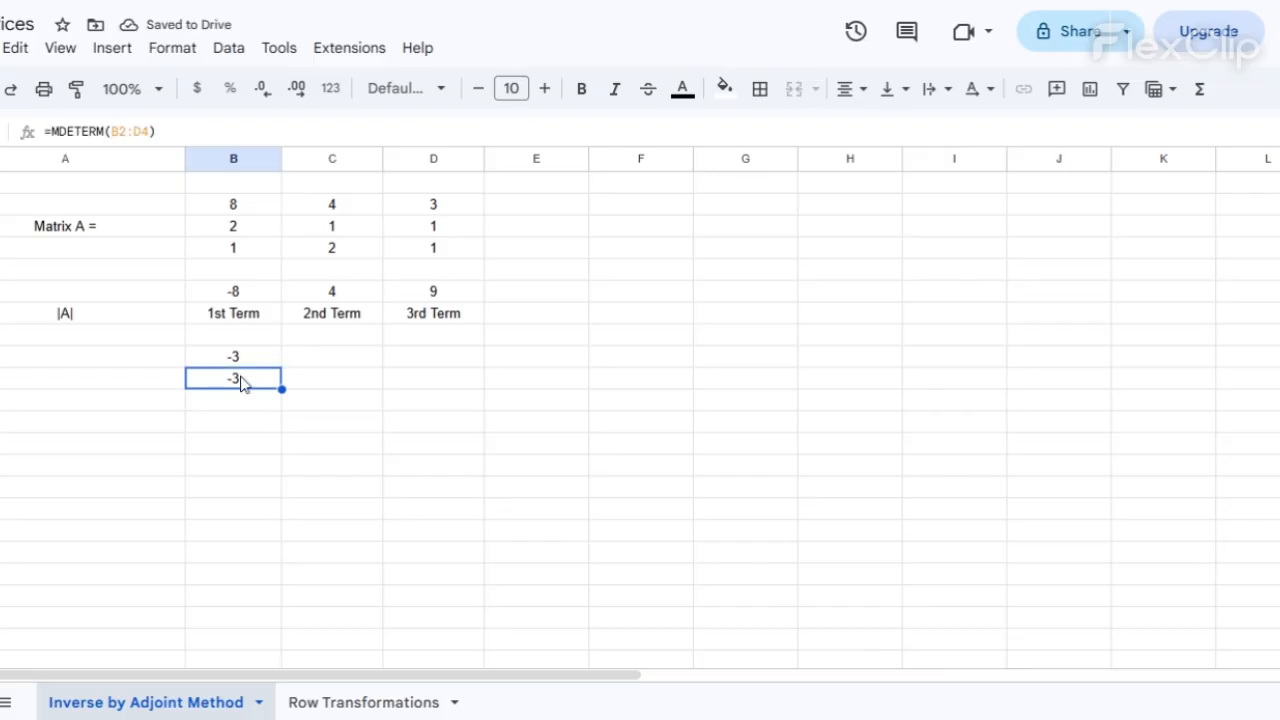
key(Delete)
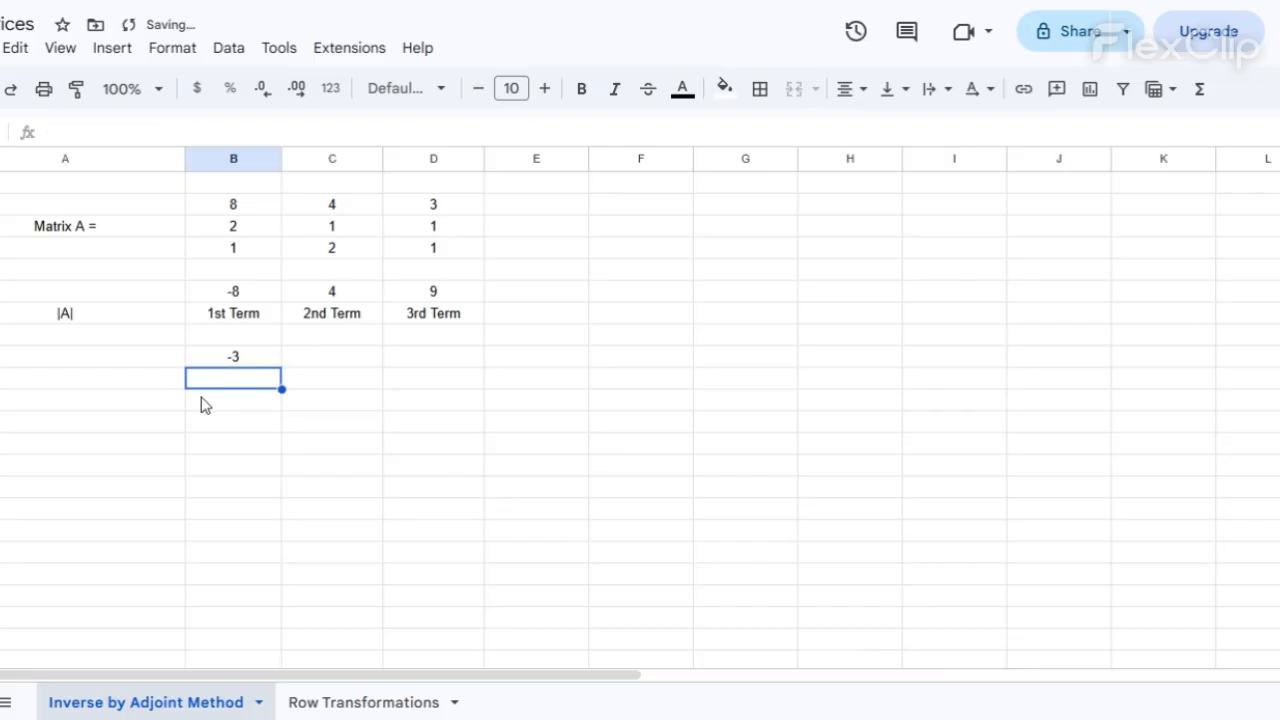
Copy the |A| label from cell A7 into cell A9 beside the computed determinant.
click(122, 405)
click(110, 362)
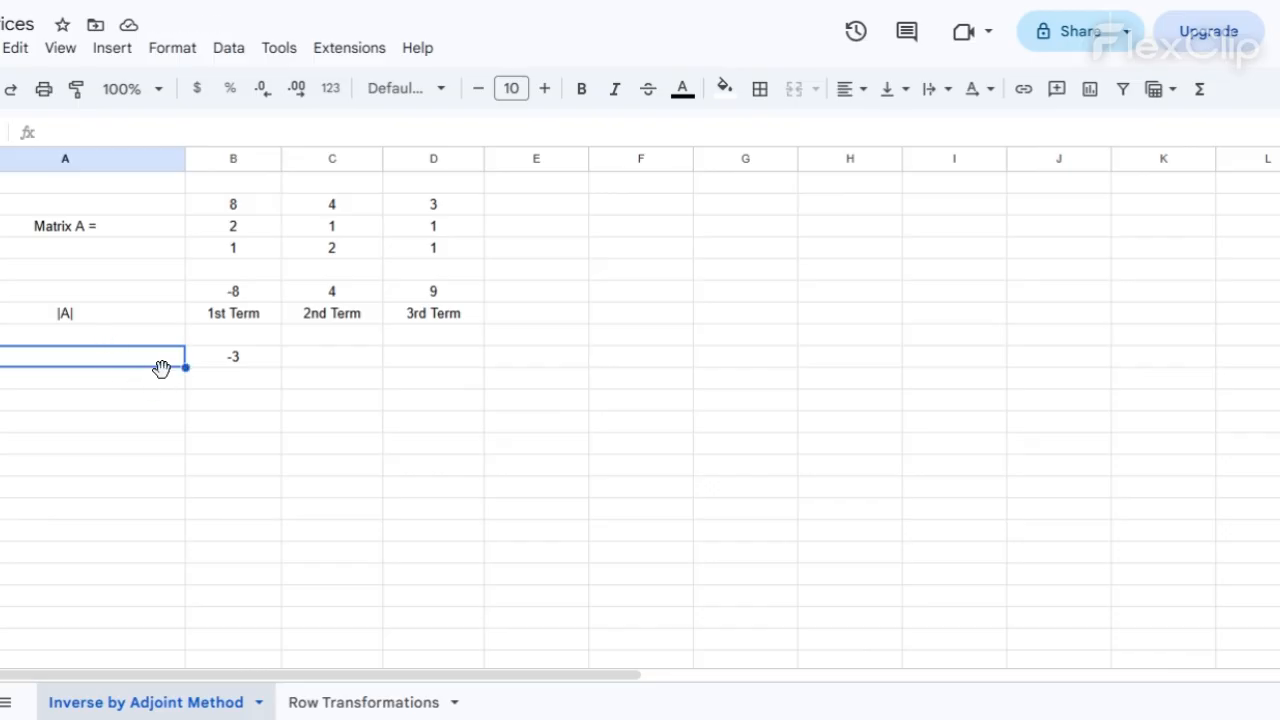
click(64, 320)
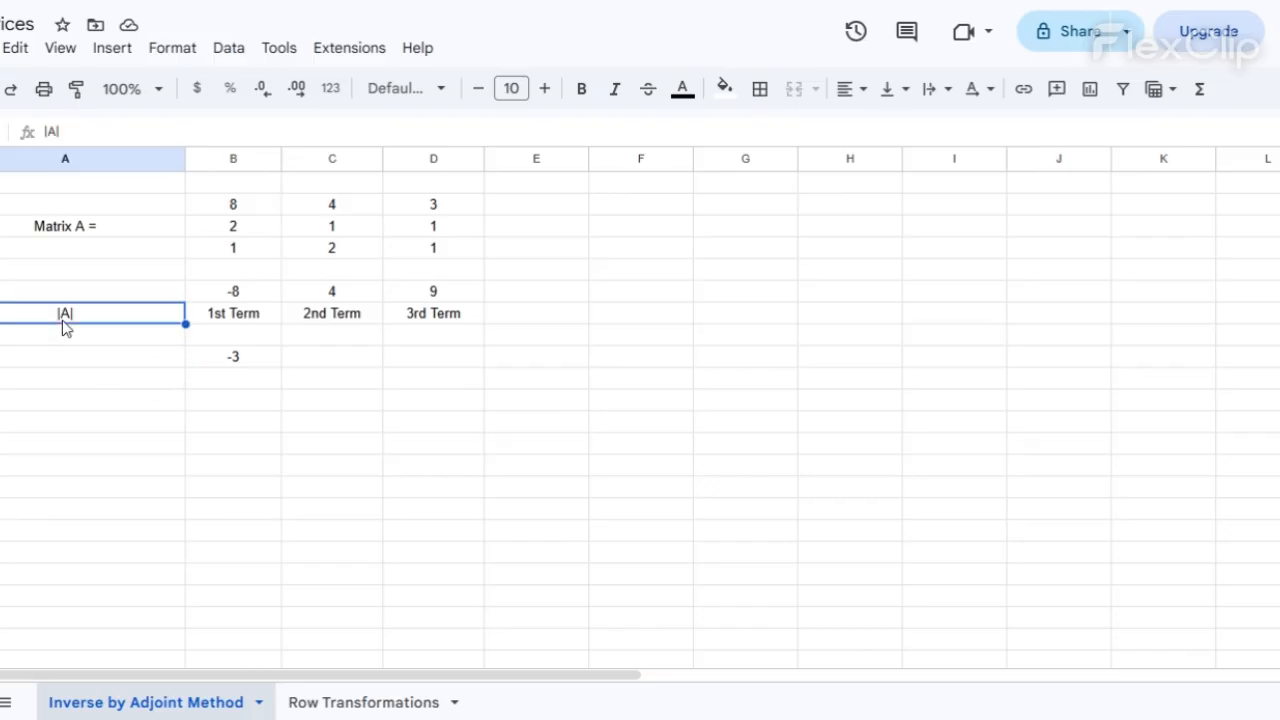
key(ctrl+c)
click(78, 357)
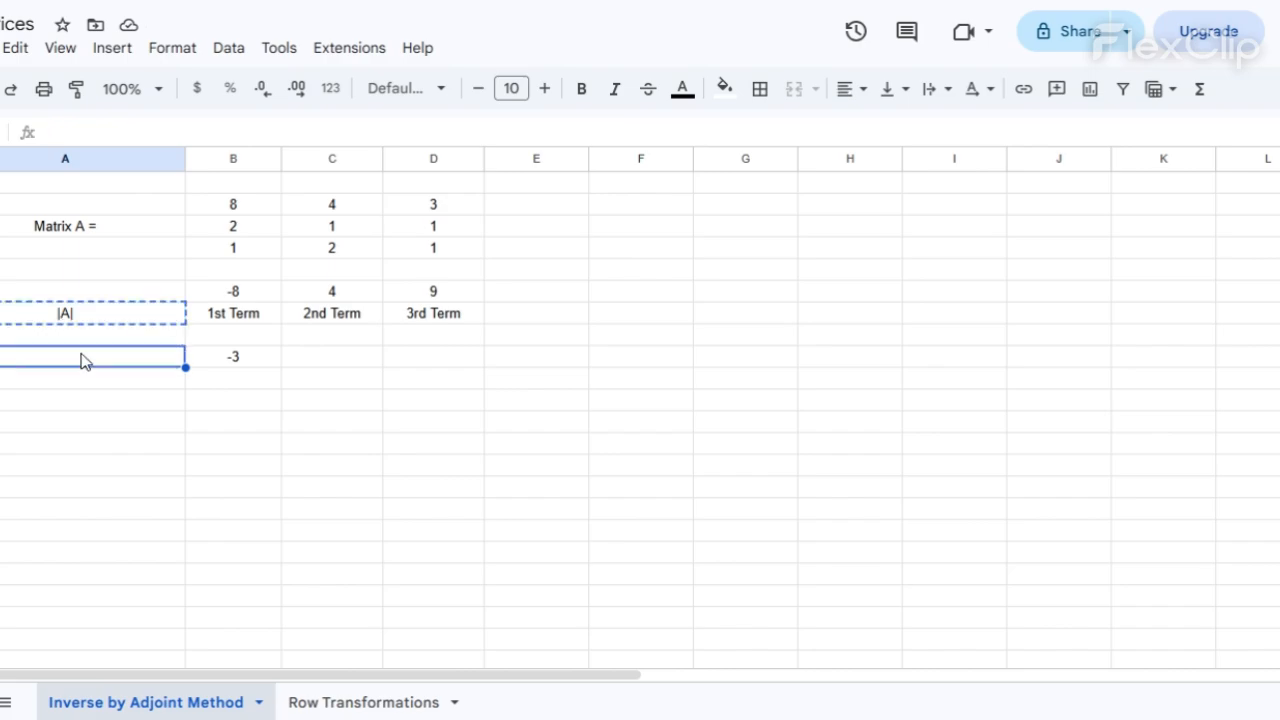
key(ctrl+v)
Label cell A12 below the determinant as Matrix of Co Factors.
click(64, 387)
click(60, 406)
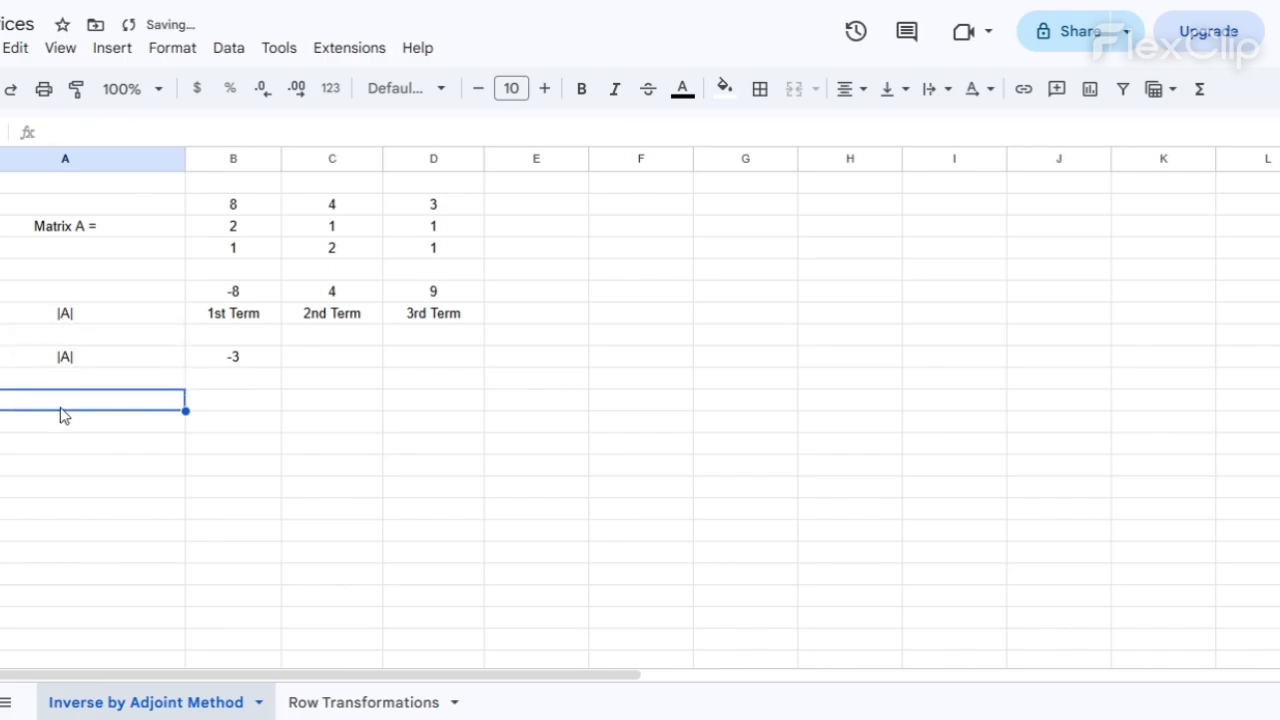
click(72, 433)
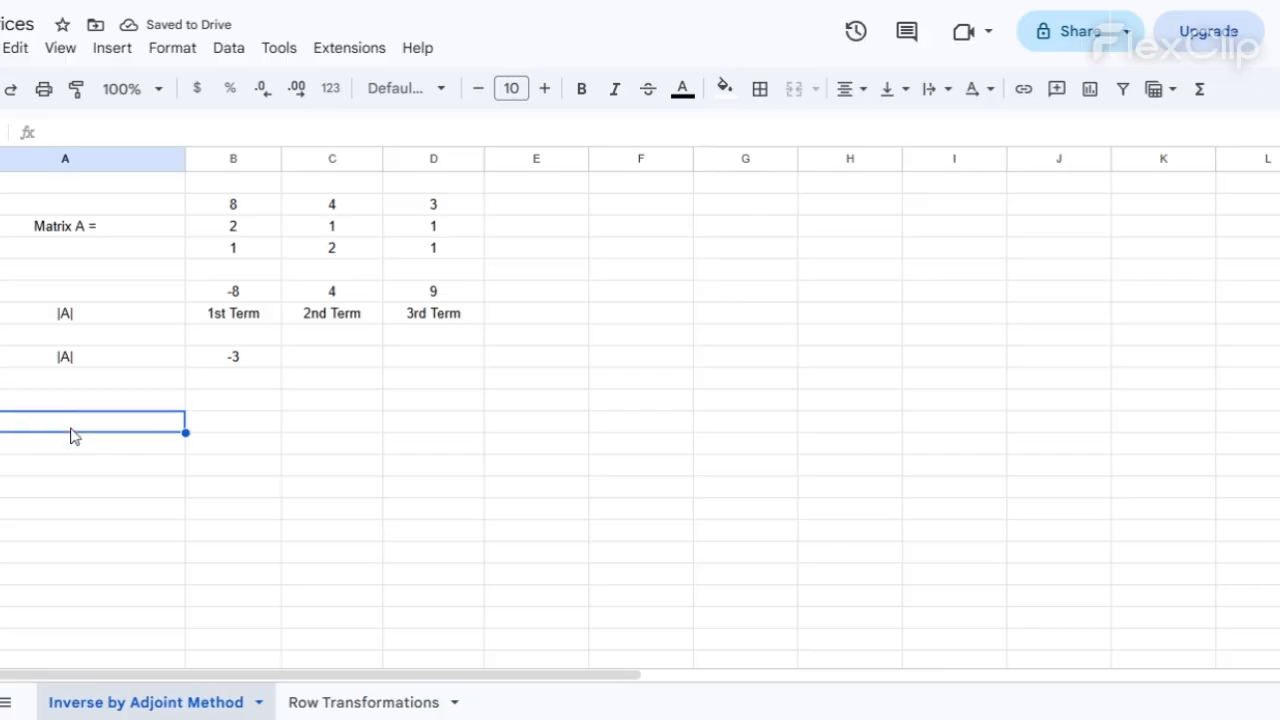
text(Mt)
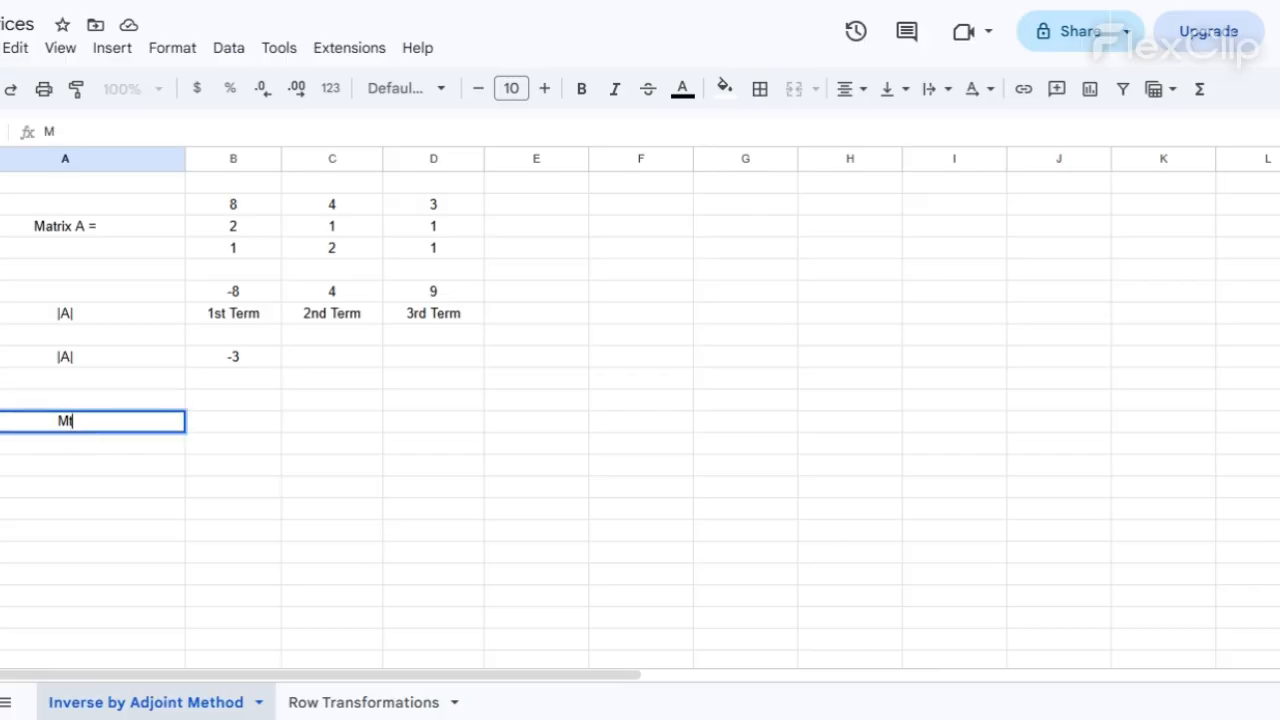
text(trix o)
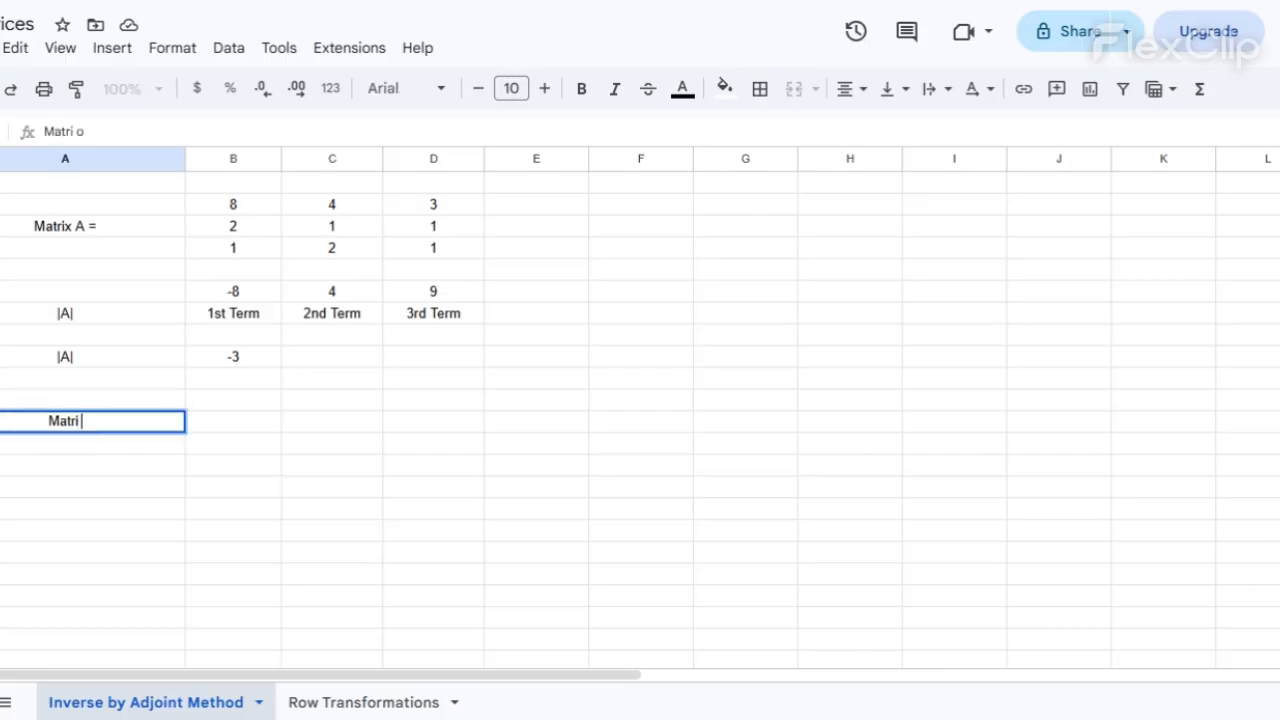
text(f Co Fac)
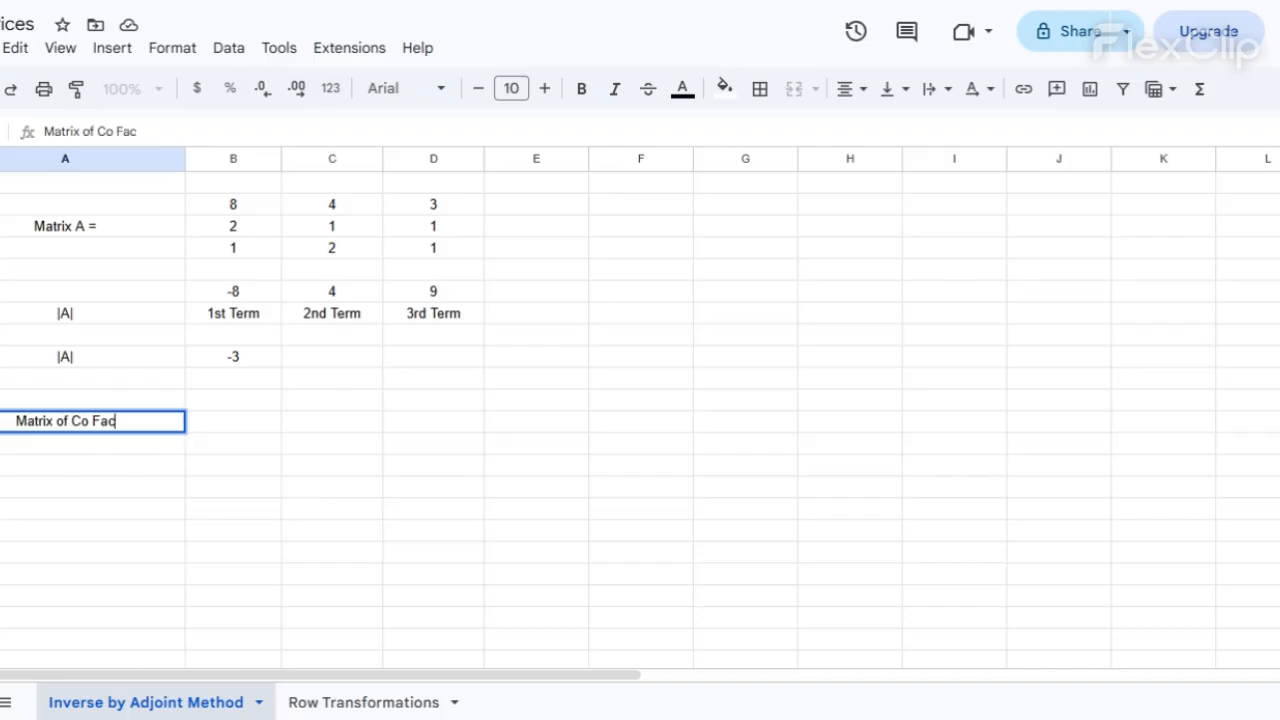
text(tors)
key(Tab)
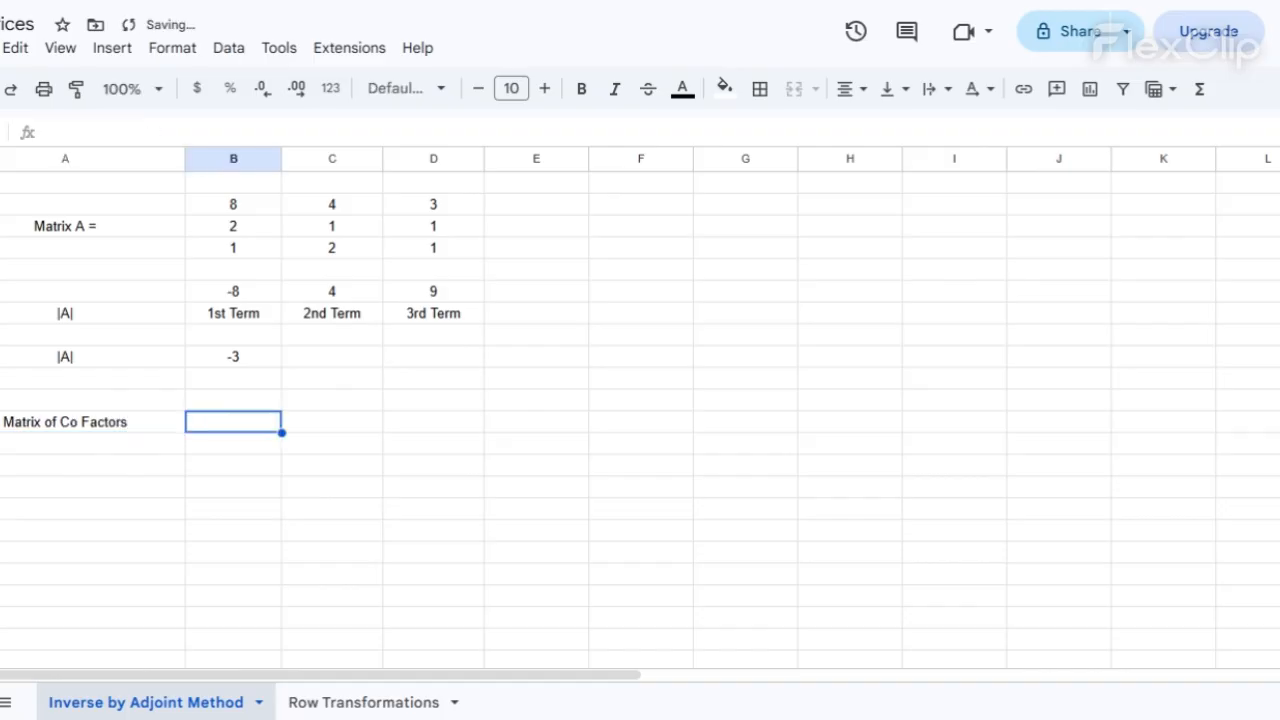
Review the rows of Matrix A and begin a formula in cell B11 for the first cofactor.
key(Up)
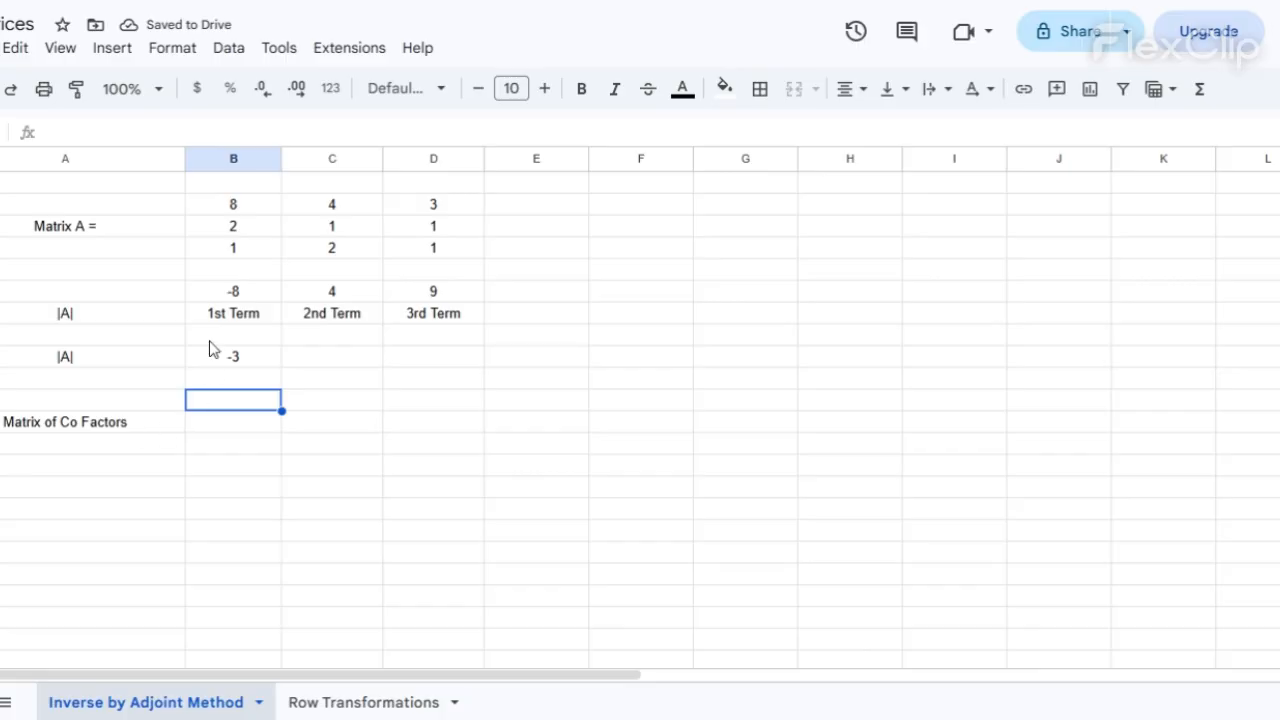
click(241, 210)
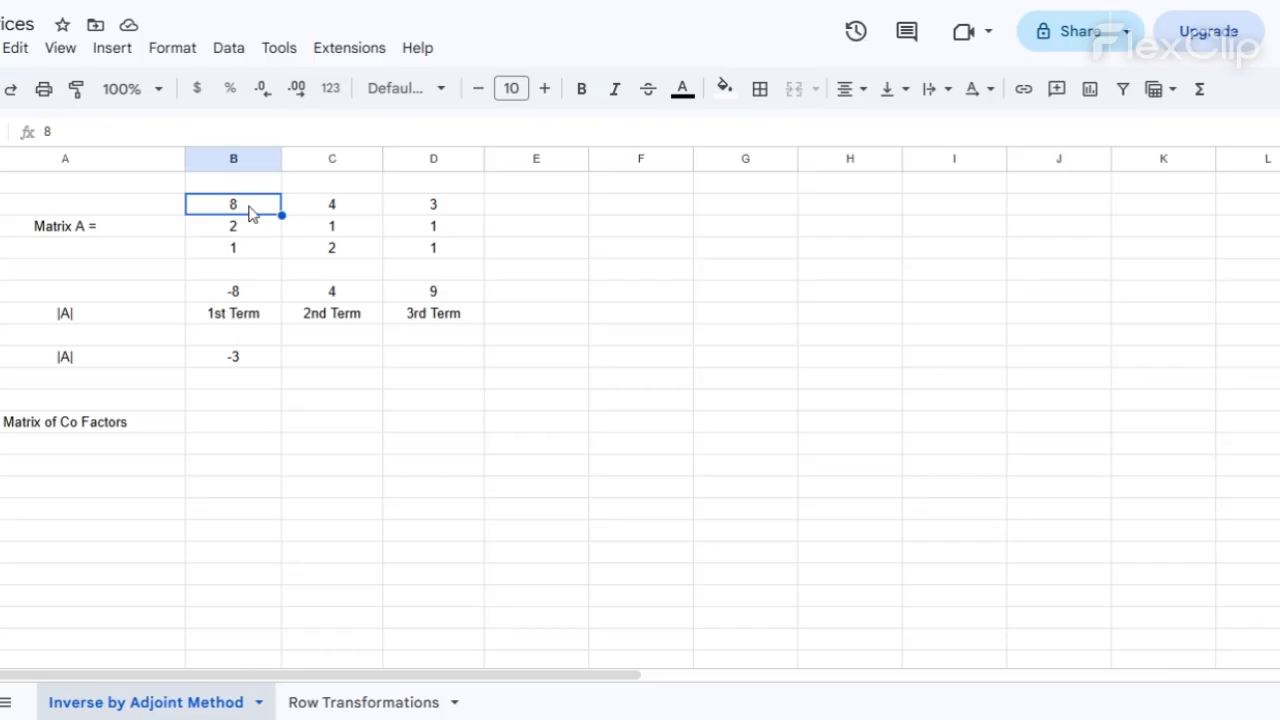
drag(250, 208, 390, 238)
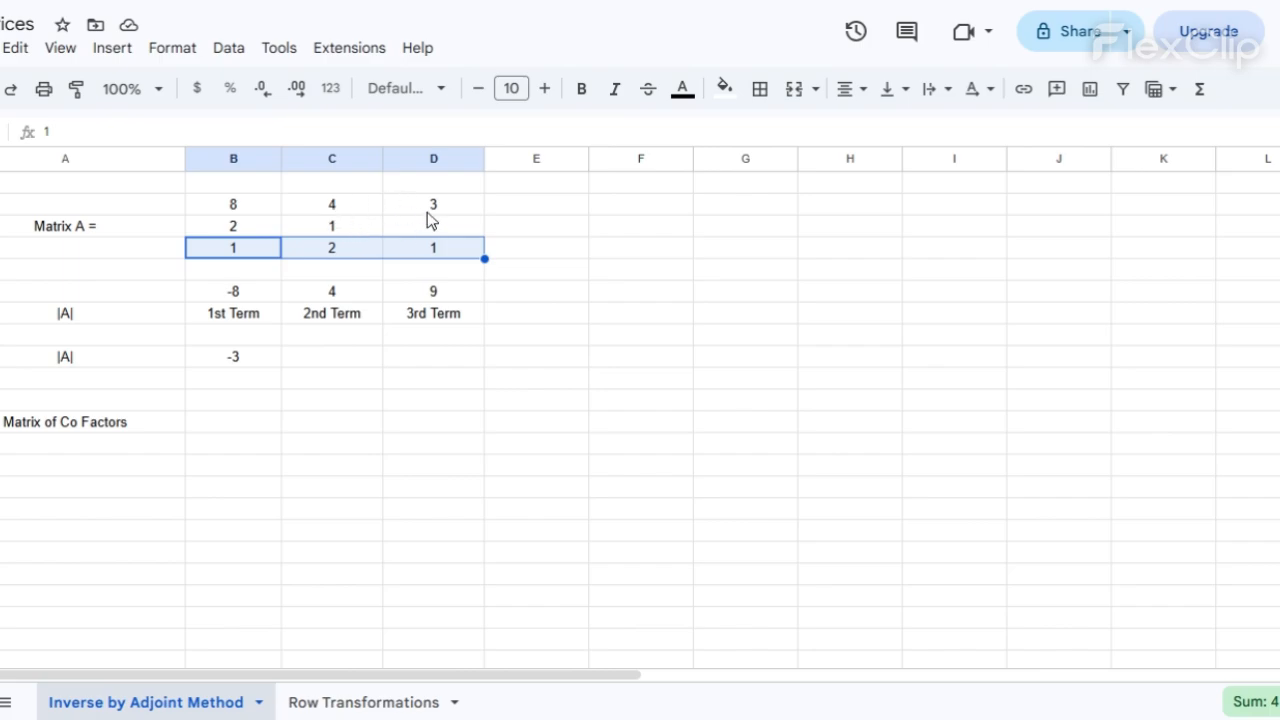
click(231, 400)
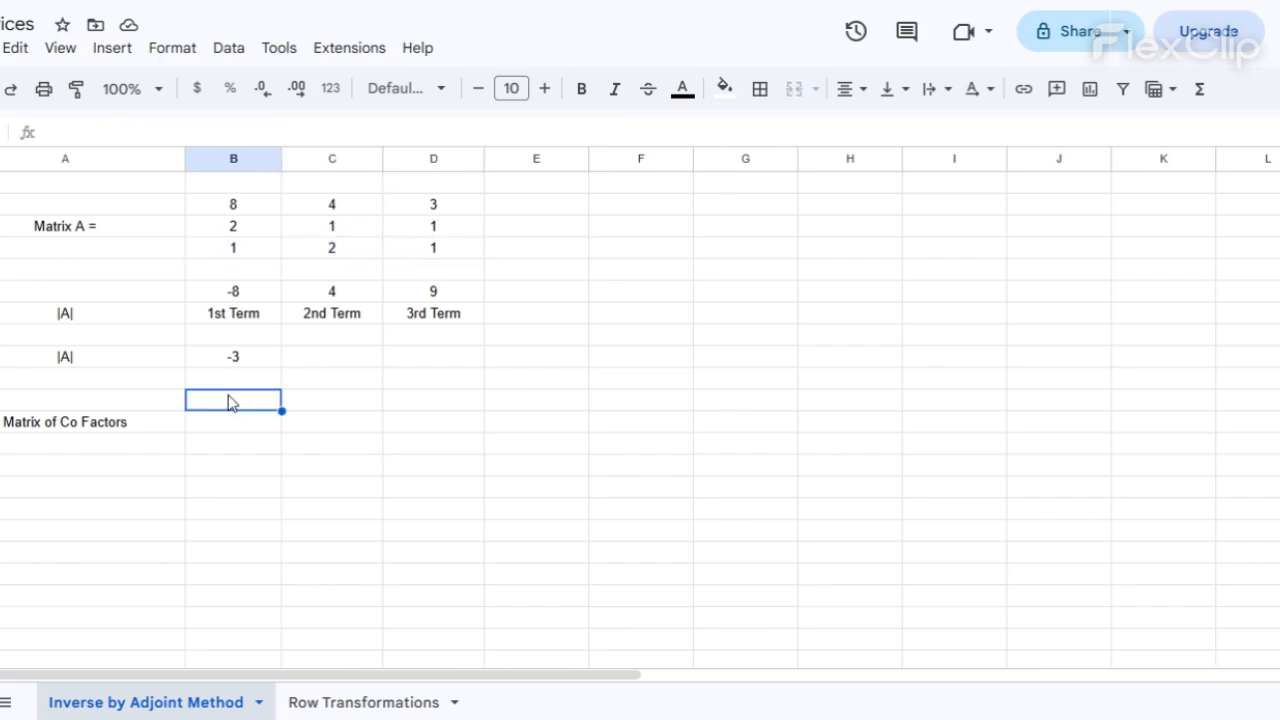
text(=)
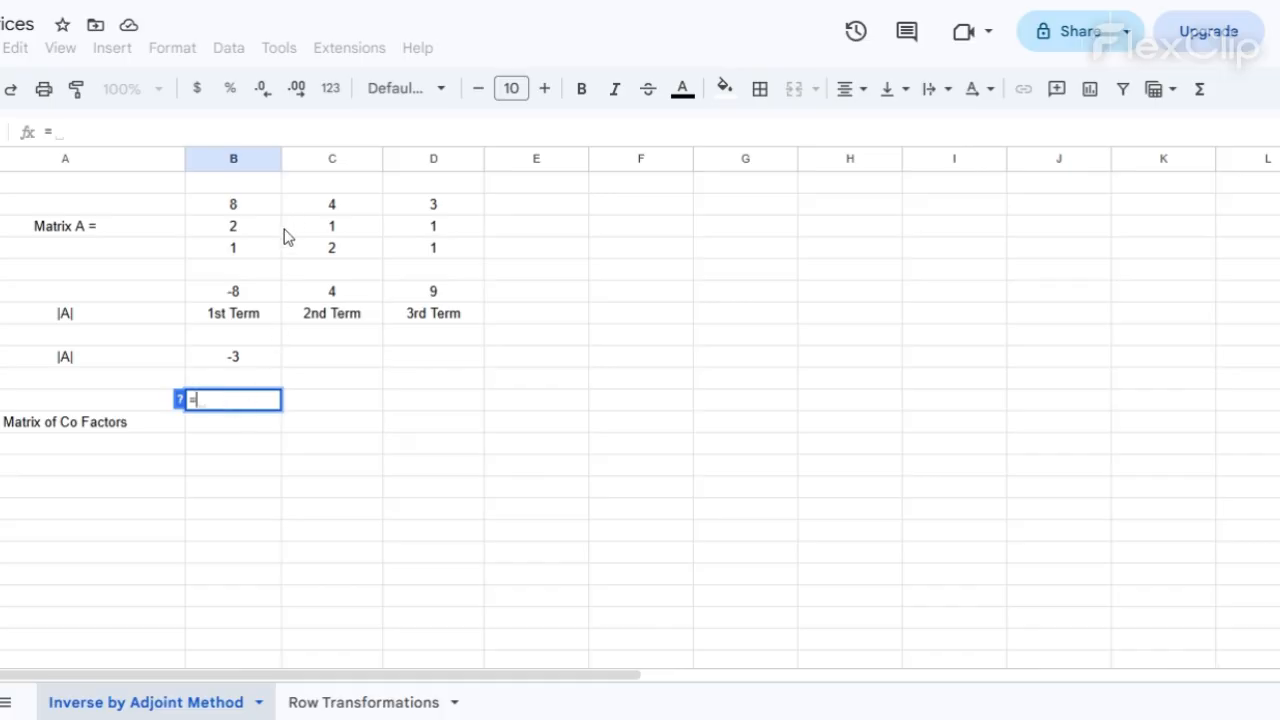
click(242, 210)
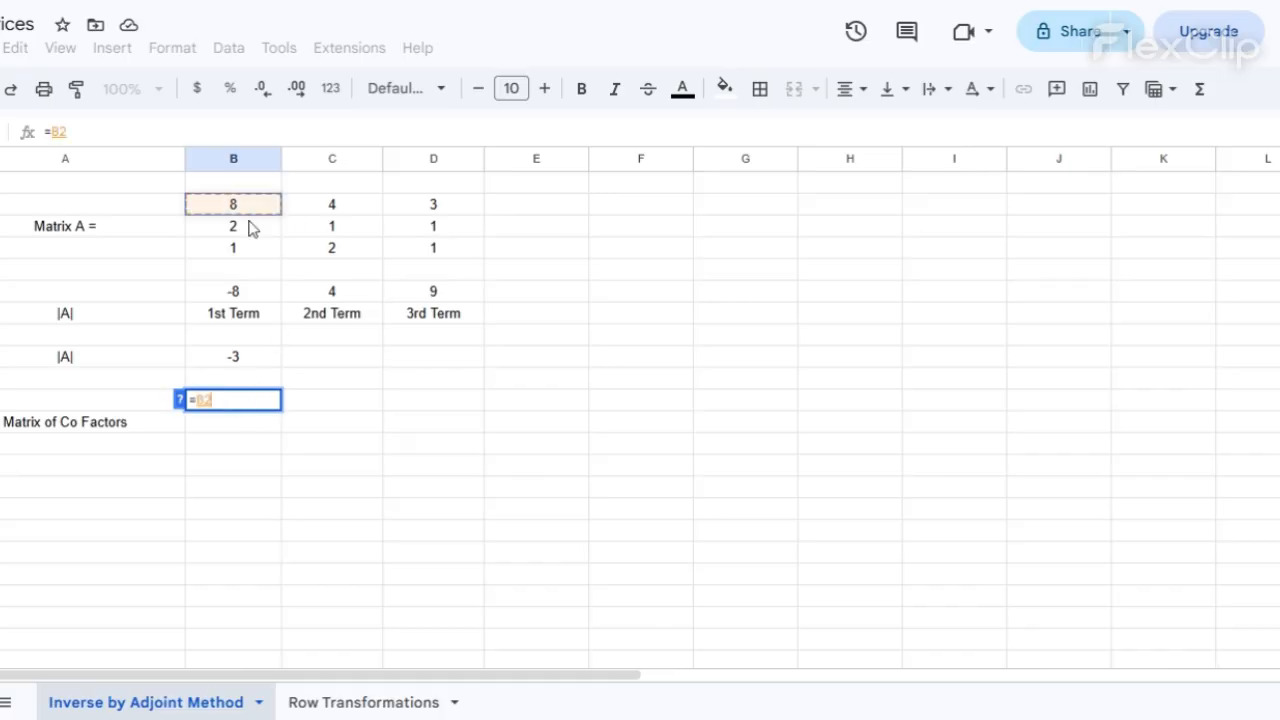
text(*)
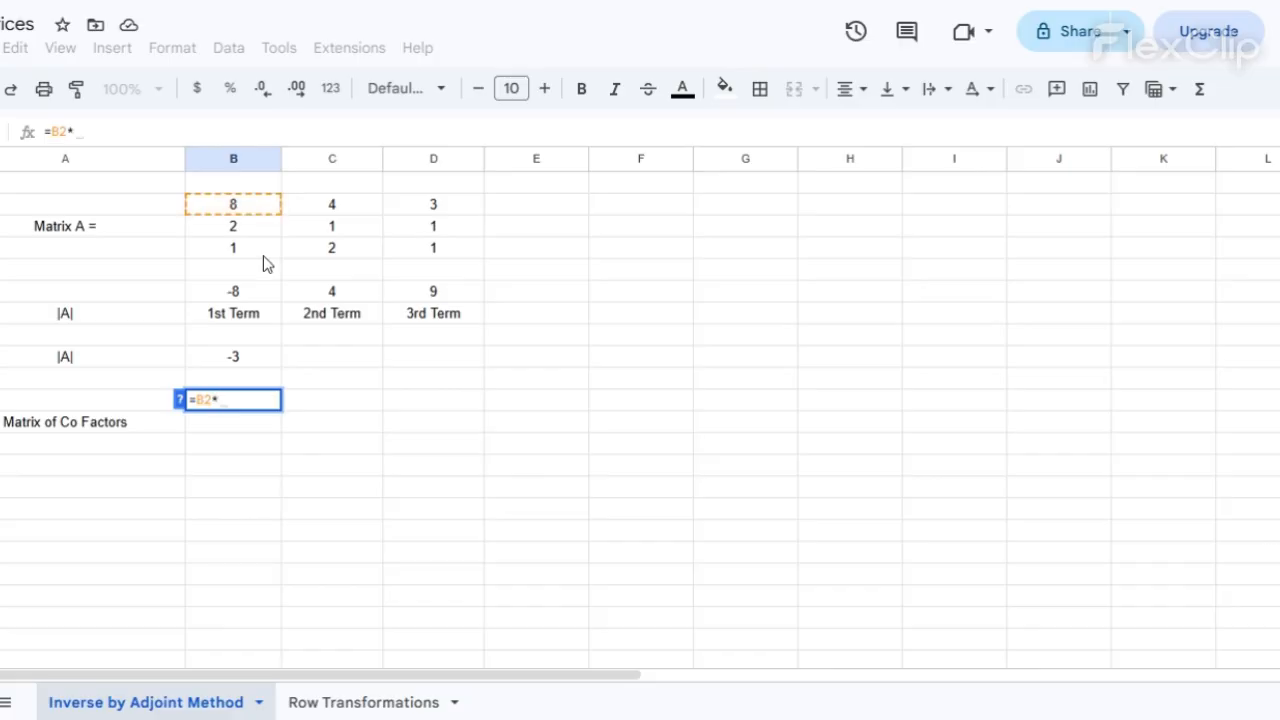
key(BackSpace)
key(BackSpace)
key(BackSpace)
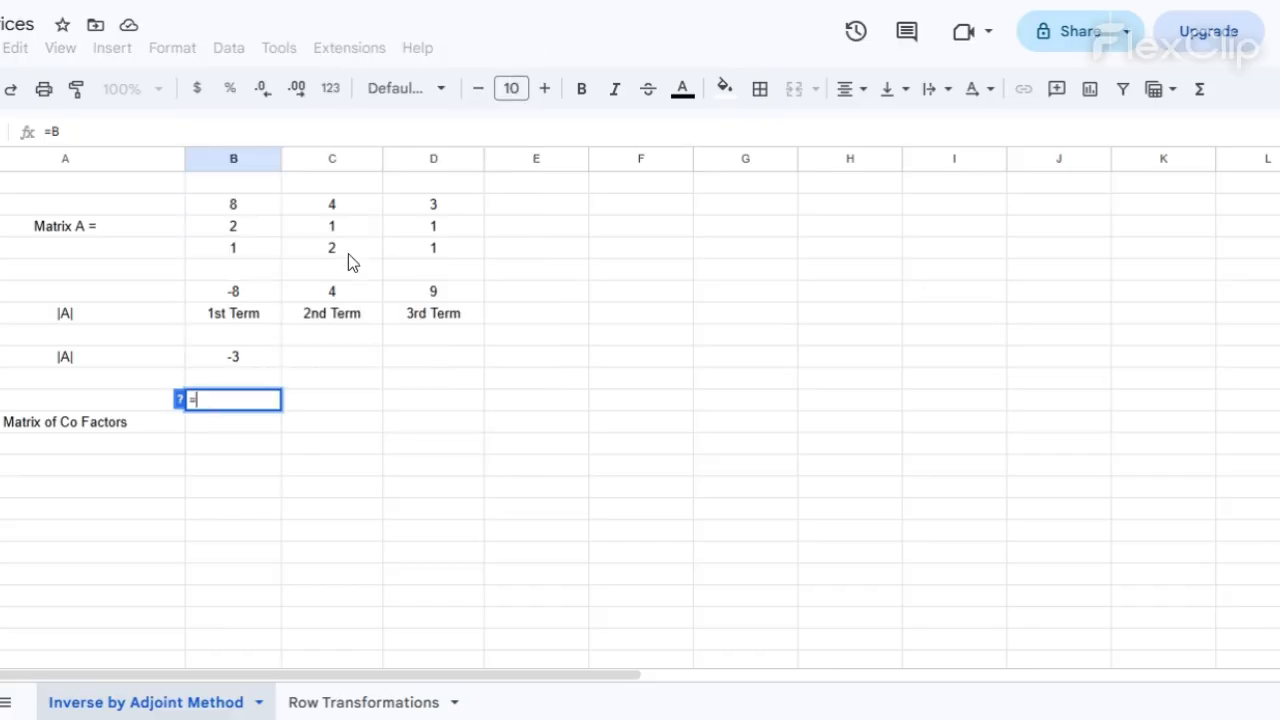
Complete the first cofactor's formula in cell B11 as =D4*C3-D3*C4.
click(421, 247)
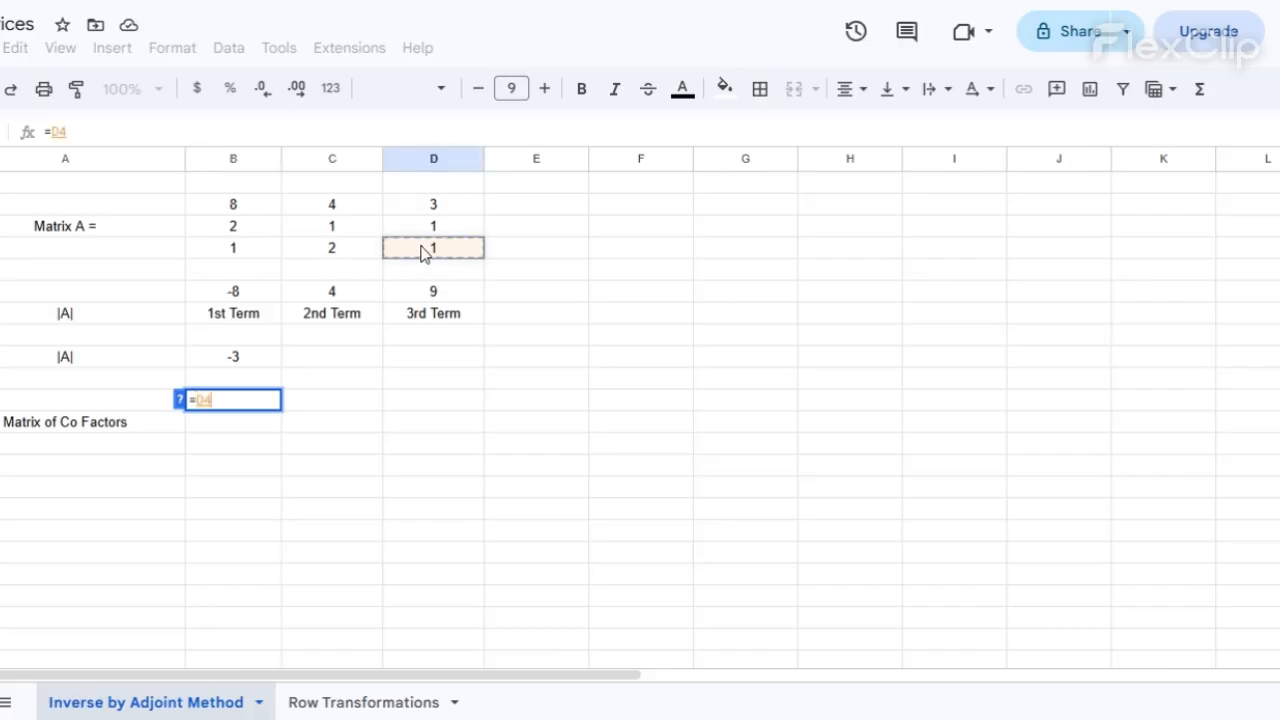
text(*)
click(343, 229)
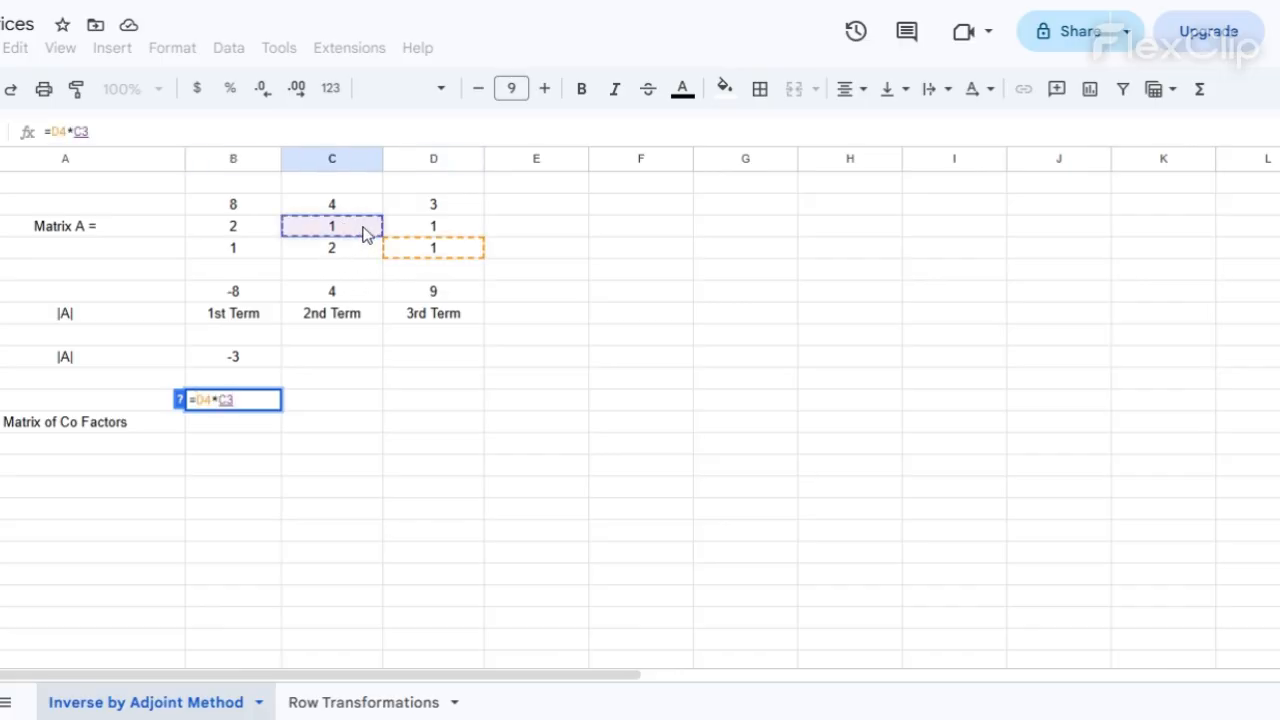
text(-)
click(417, 232)
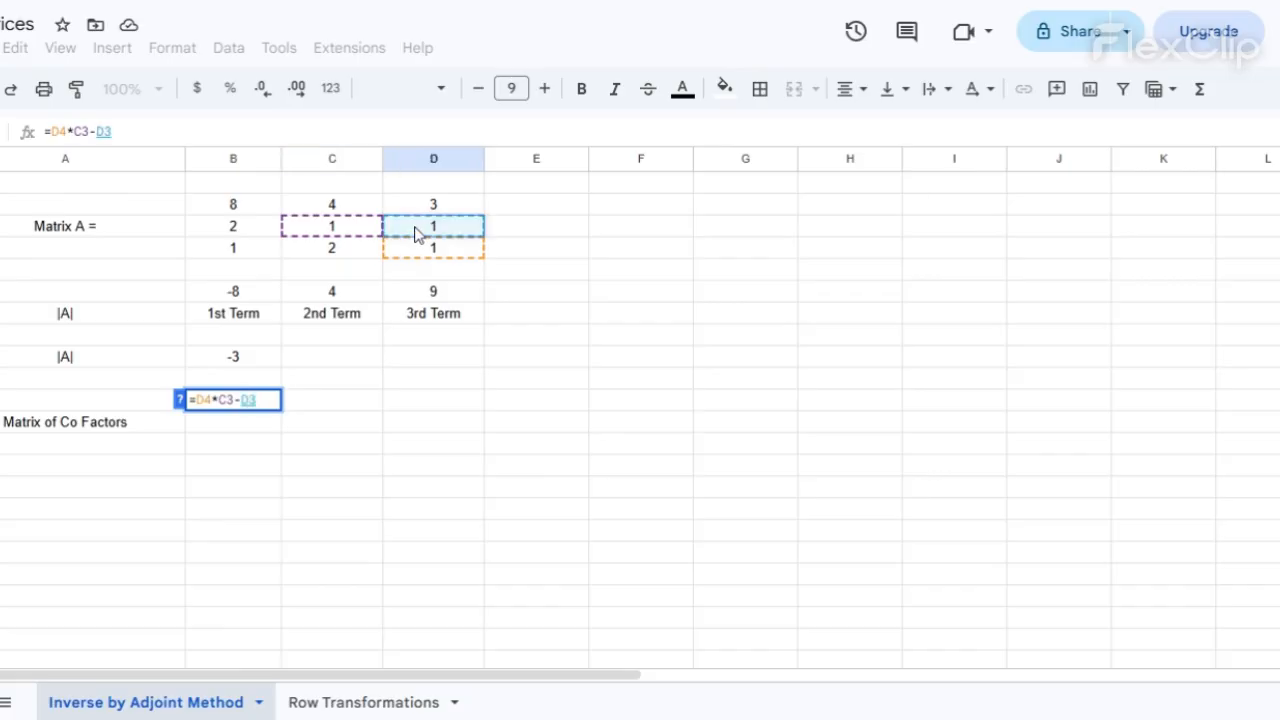
text(*)
click(350, 246)
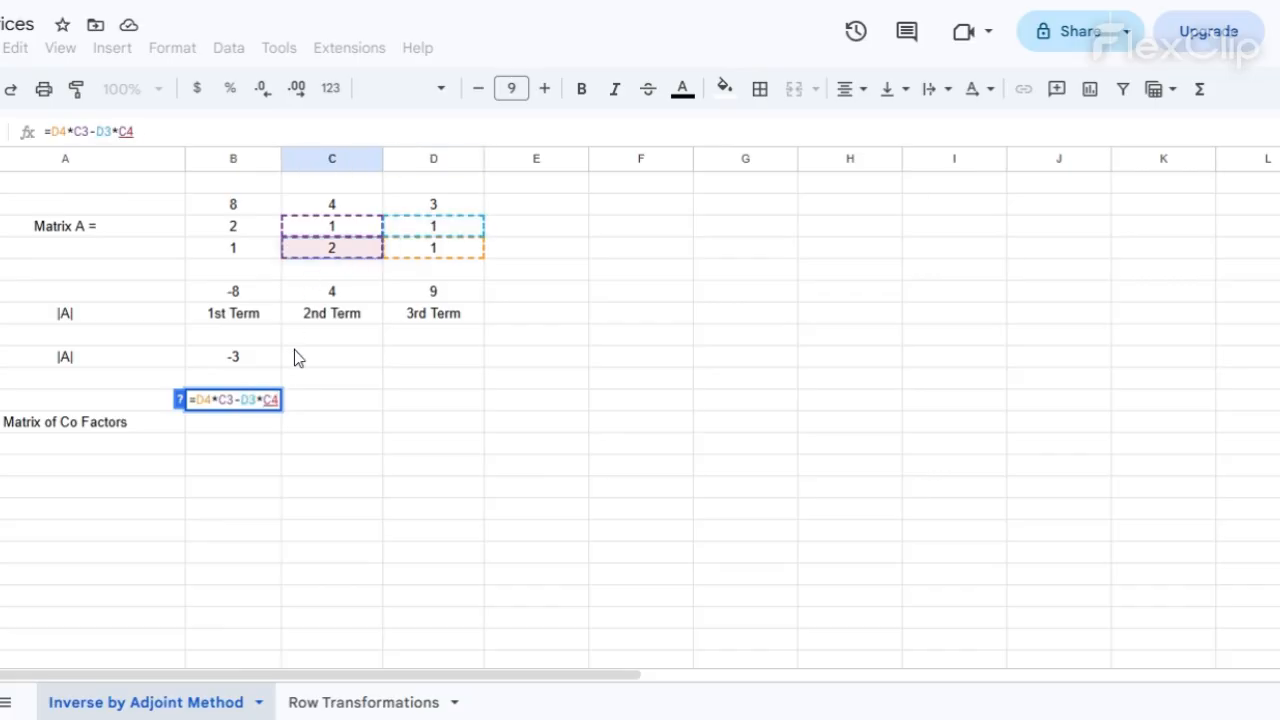
key(Tab)
Compute the second first-row entry of the cofactor matrix in cell C11 with the formula =D4*B3-D3*B4.
text(=)
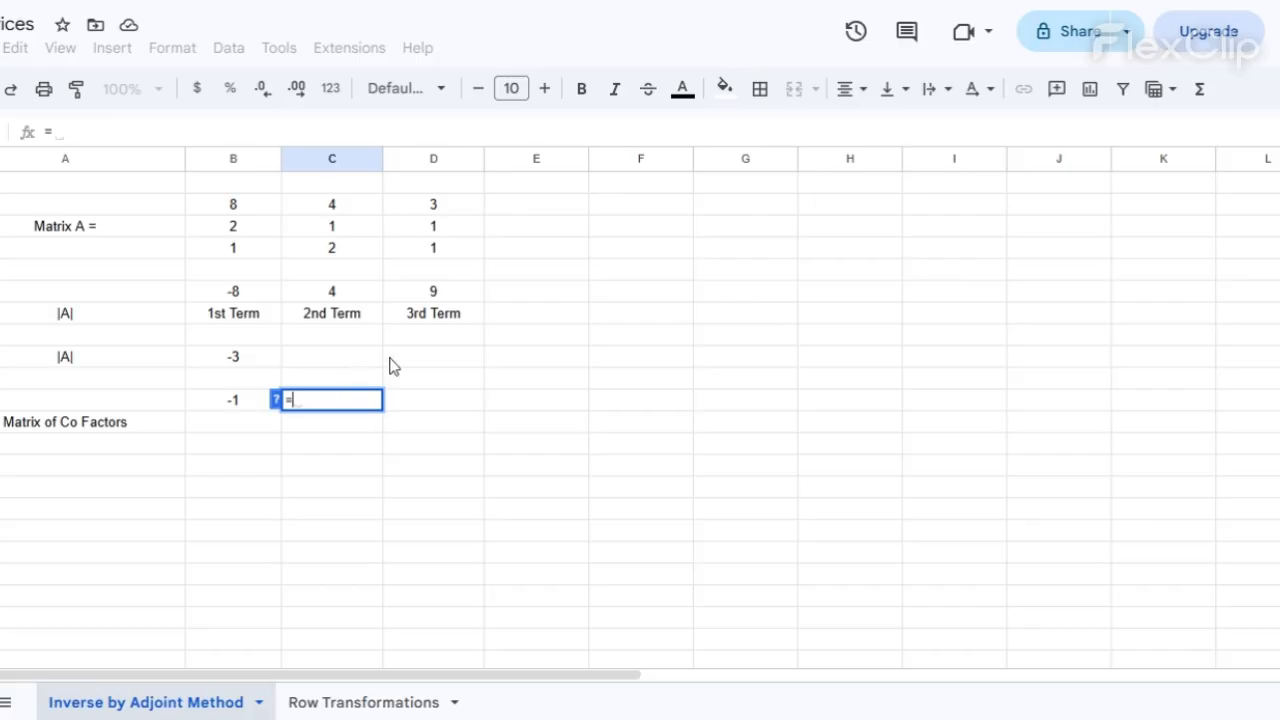
click(430, 252)
text(*)
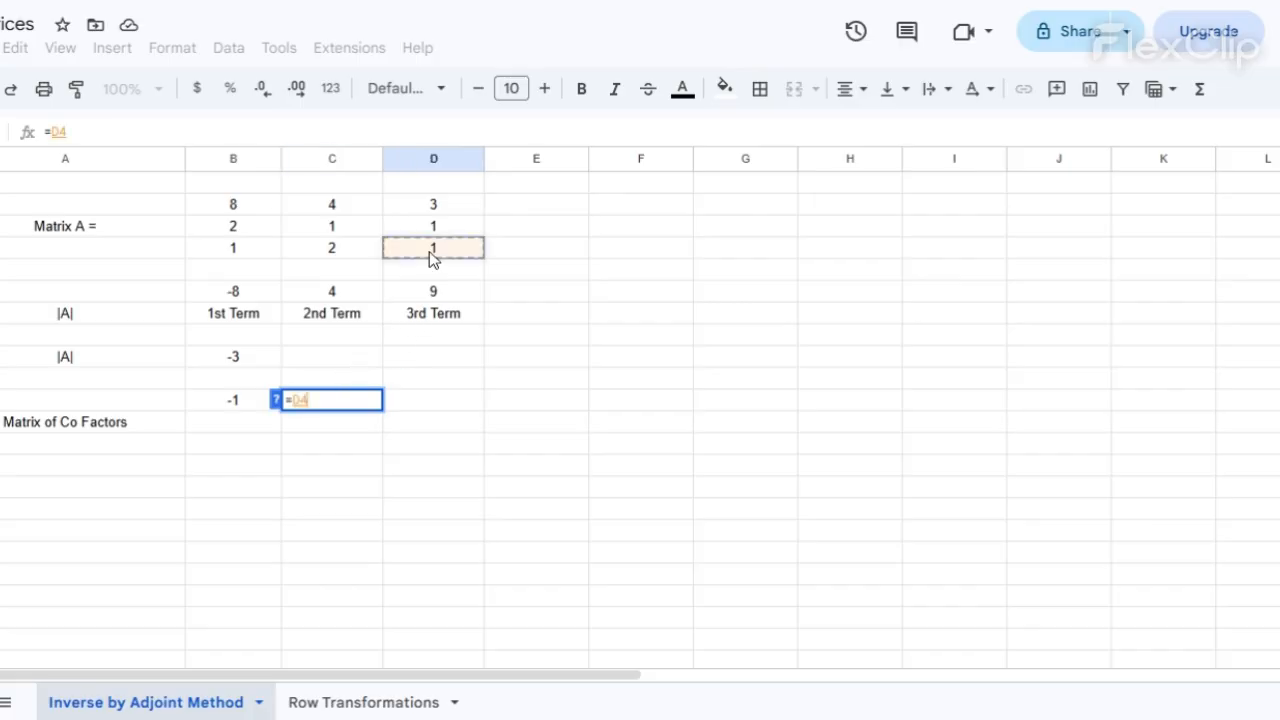
click(270, 235)
text(-)
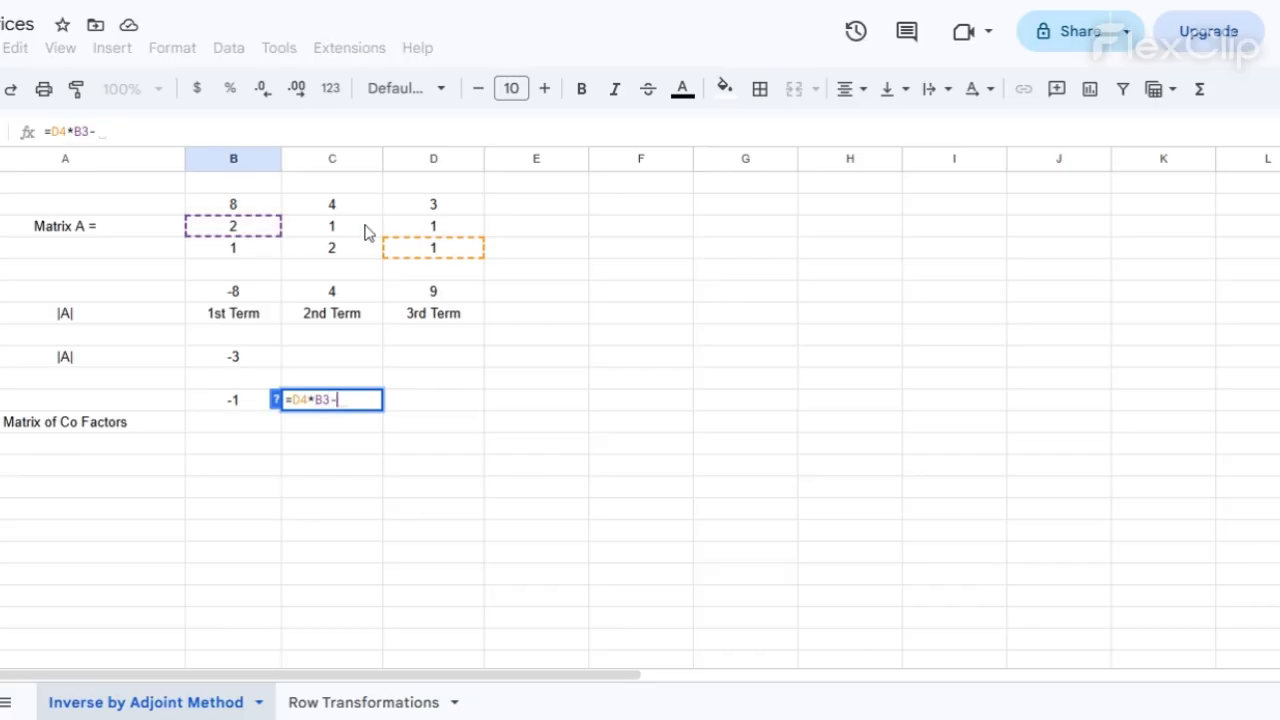
click(389, 228)
text(*)
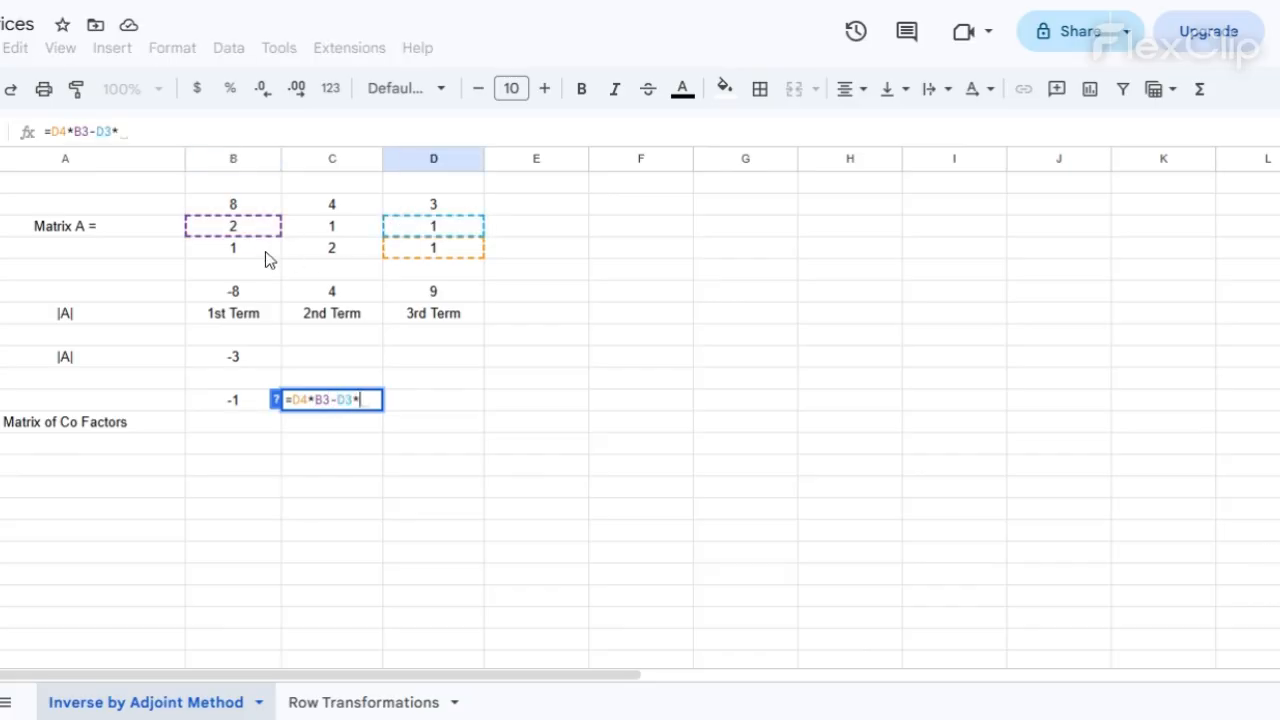
click(265, 250)
key(Tab)
Compute the third first-row entry of the cofactor matrix in cell D11 with the formula =C4*B3-C3*B4.
text(=)
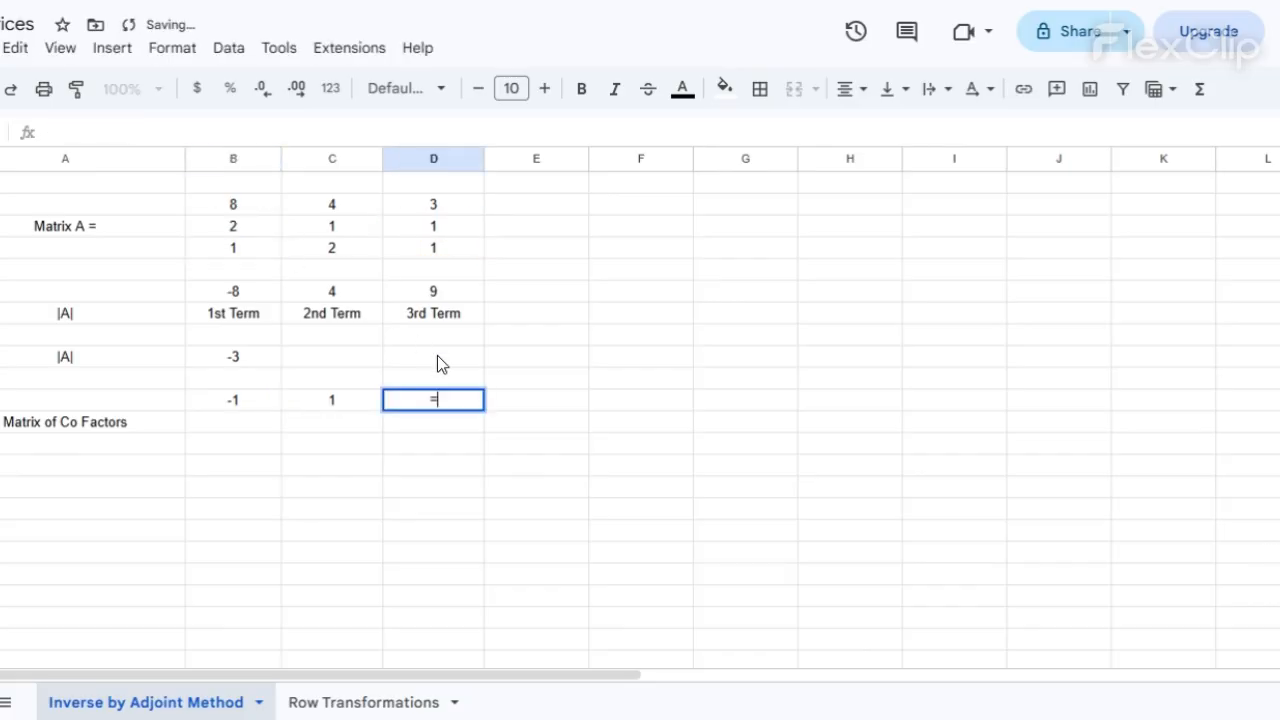
click(340, 255)
text(*)
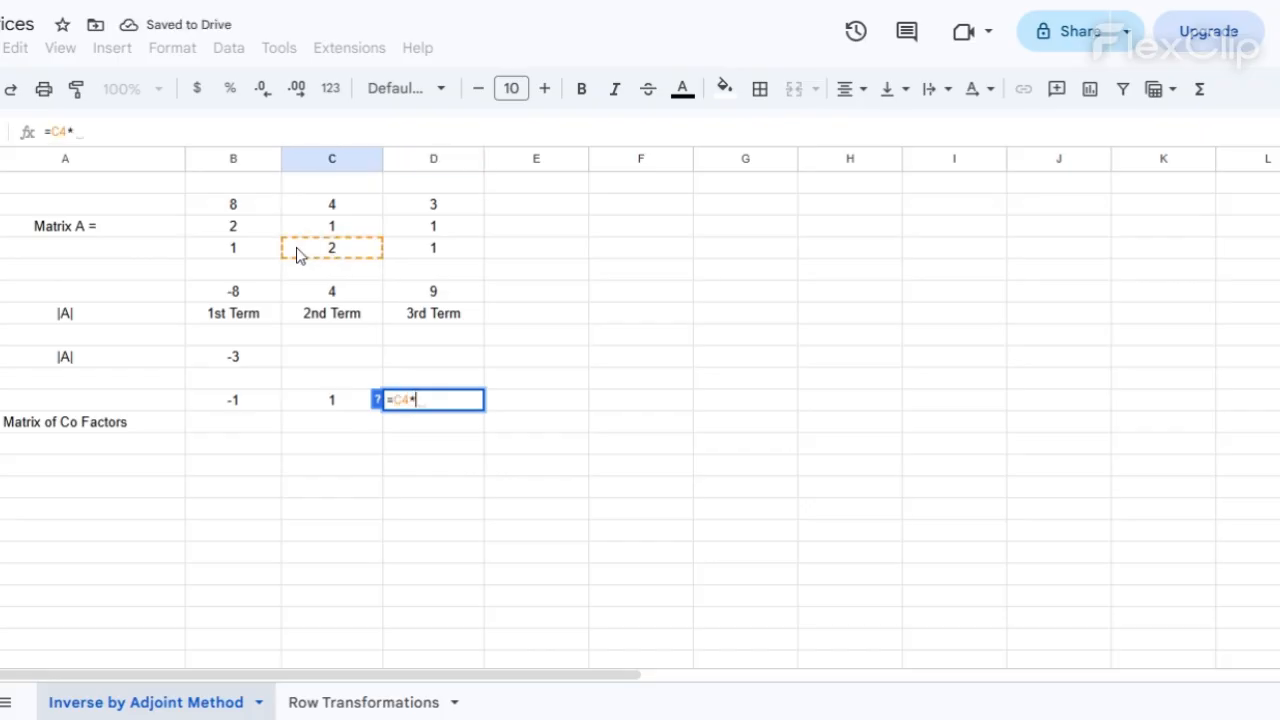
click(259, 231)
text(-)
click(306, 234)
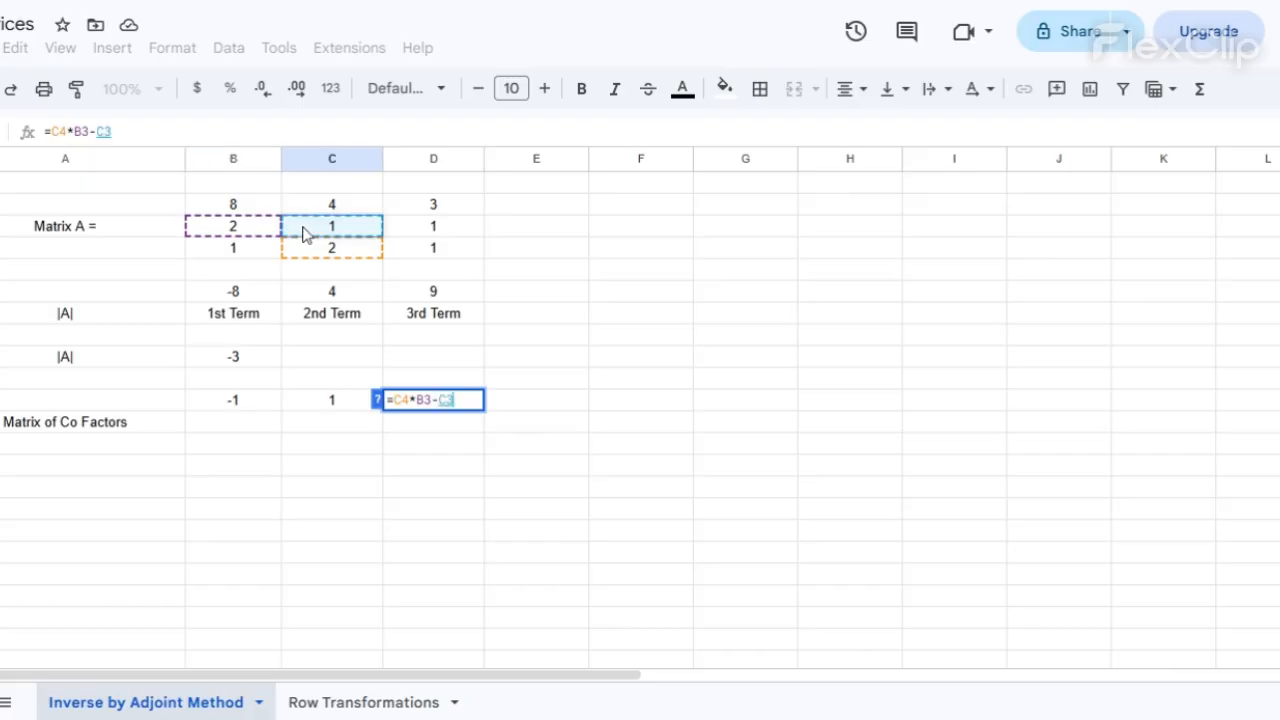
text(*)
click(236, 252)
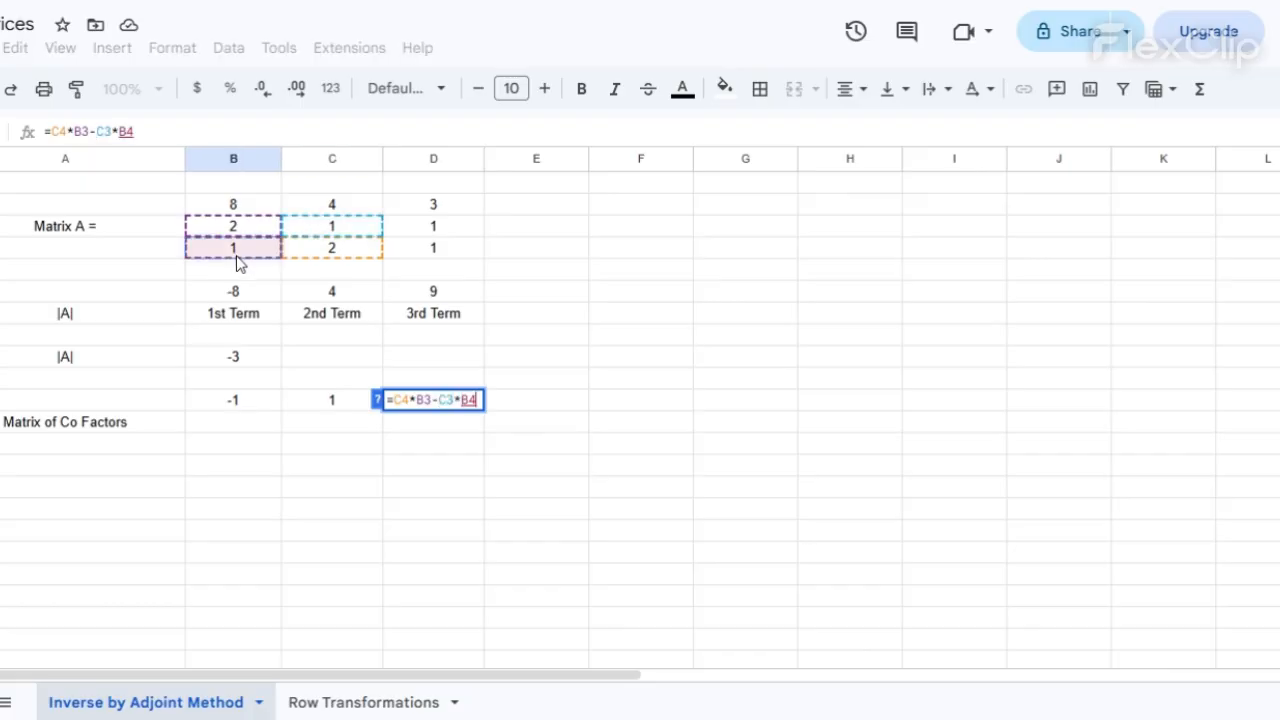
key(Tab)
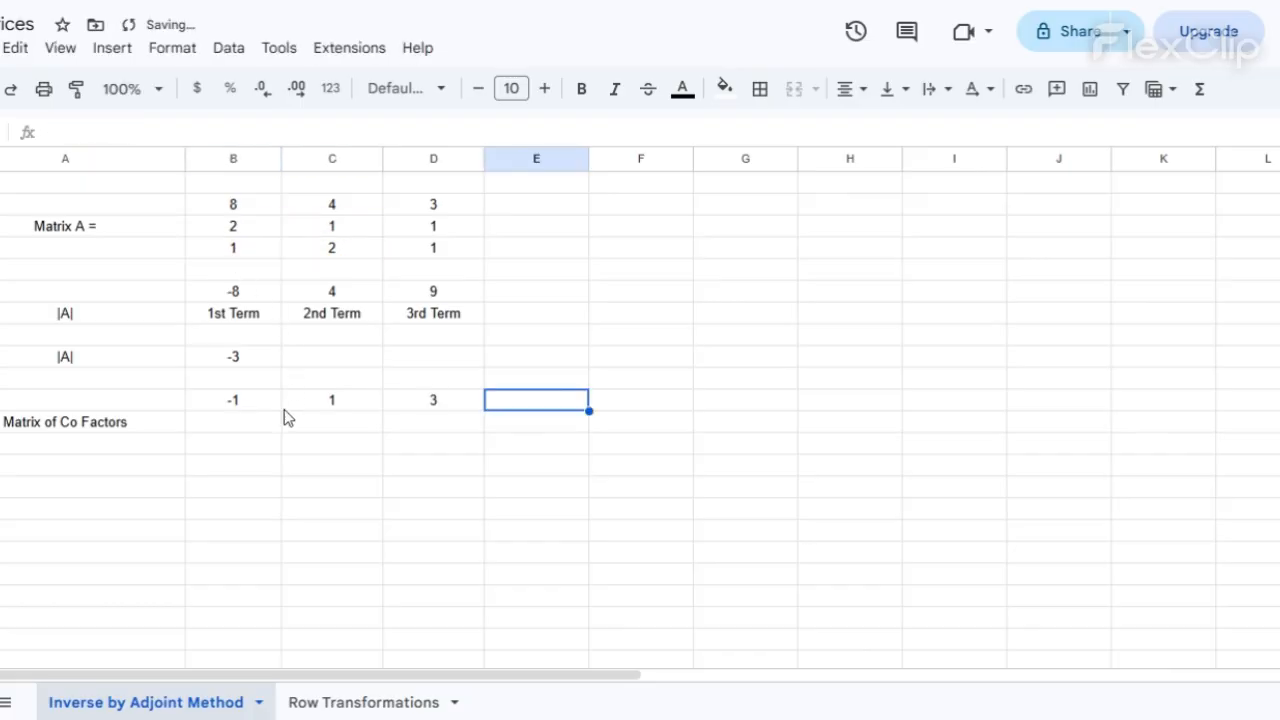
Examine the second row and first column of Matrix A and the elements in C2, D2, C4 and D4 that form the next minor.
click(232, 424)
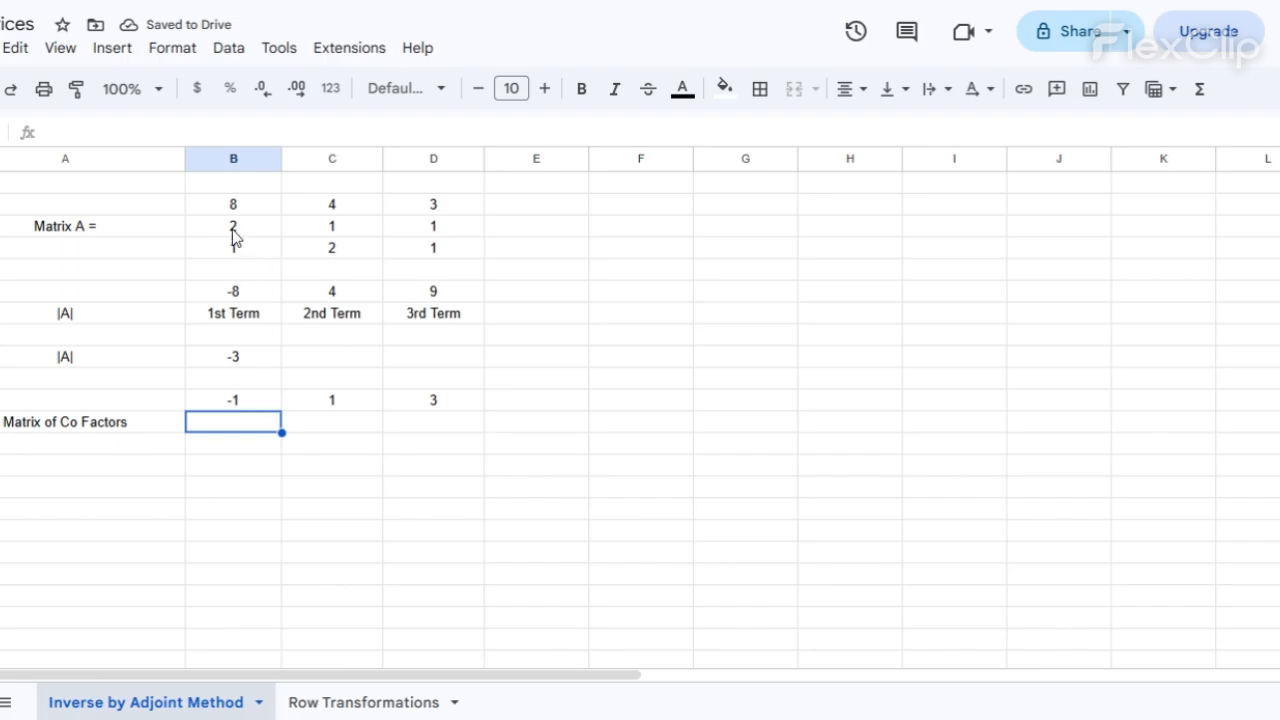
drag(233, 226, 453, 228)
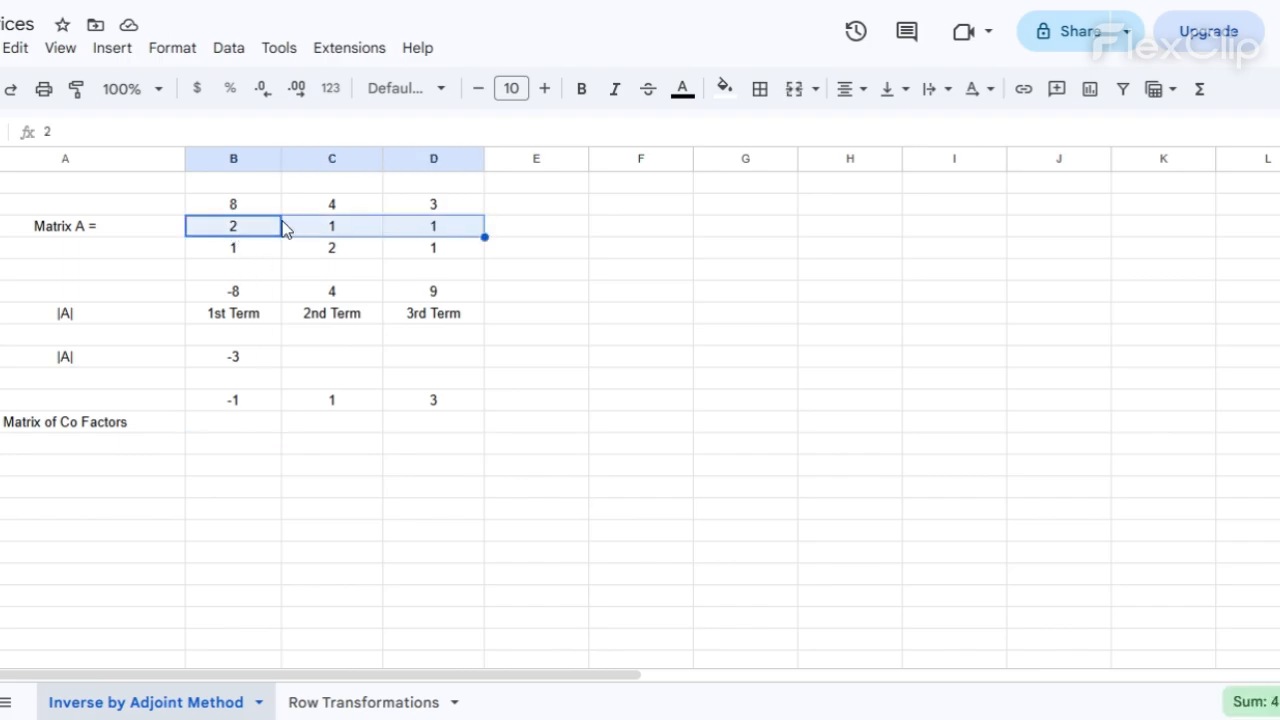
drag(255, 210, 255, 256)
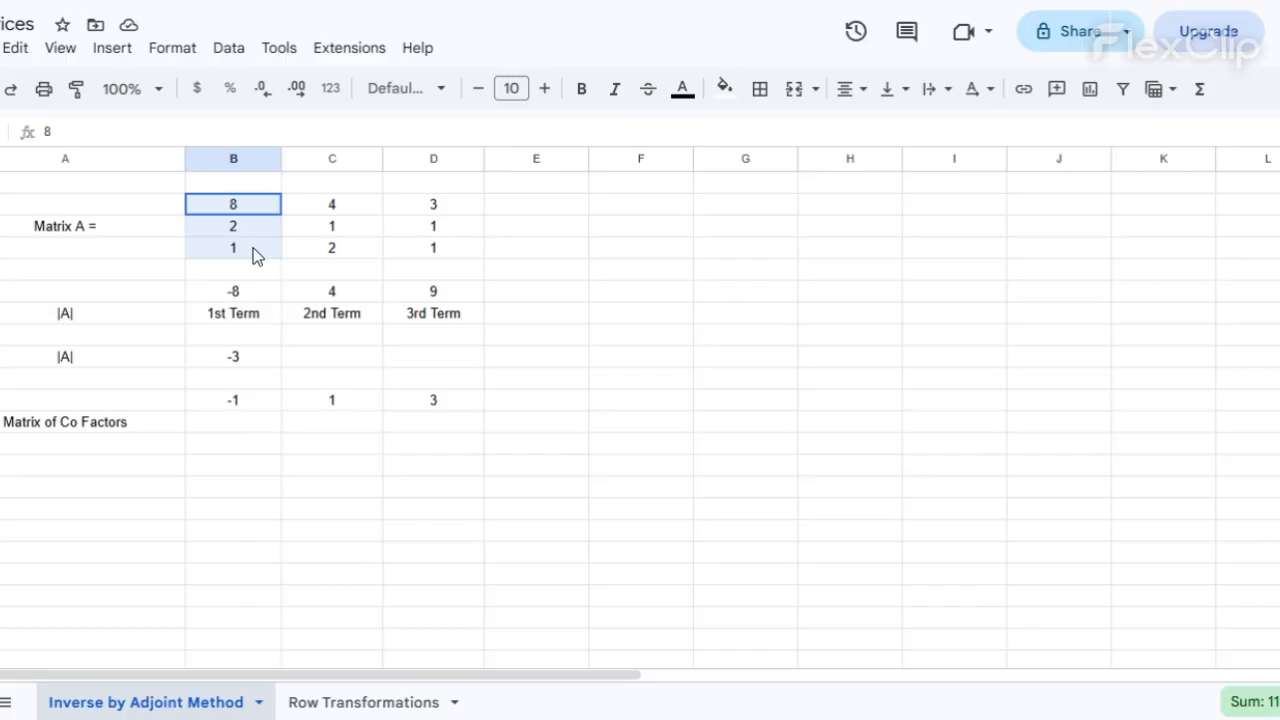
click(334, 212)
click(412, 208)
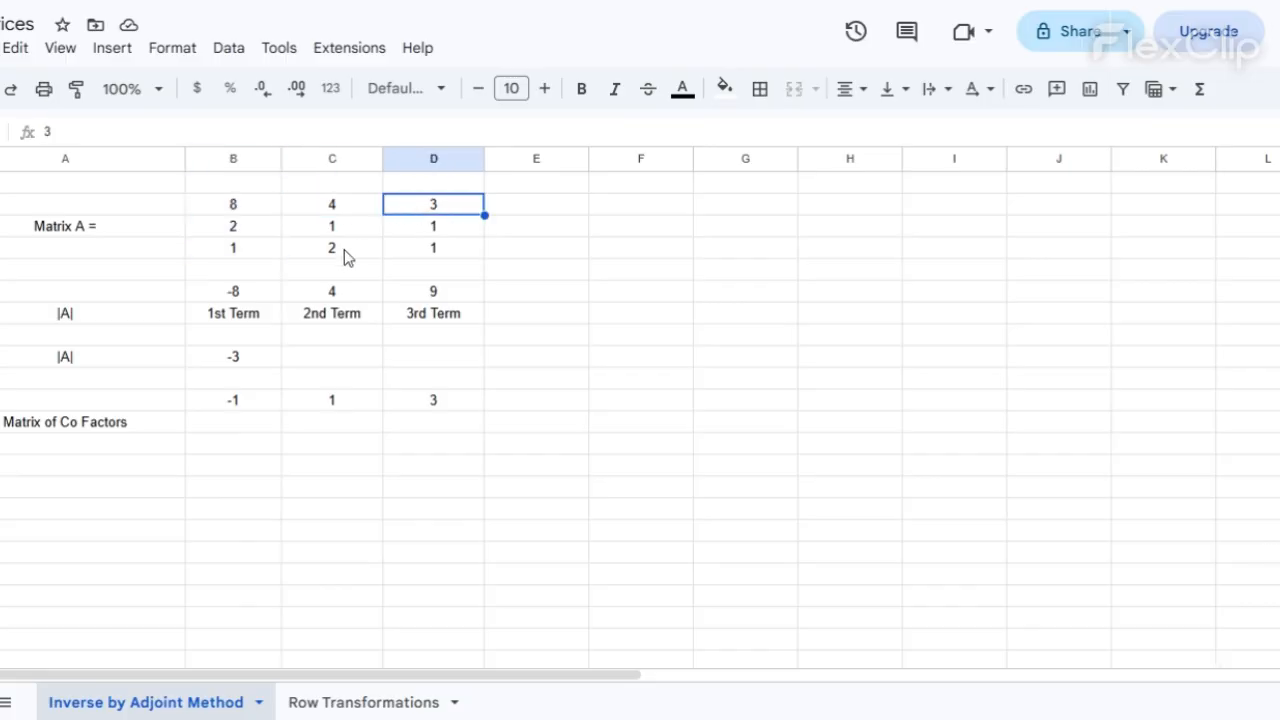
click(344, 252)
click(423, 252)
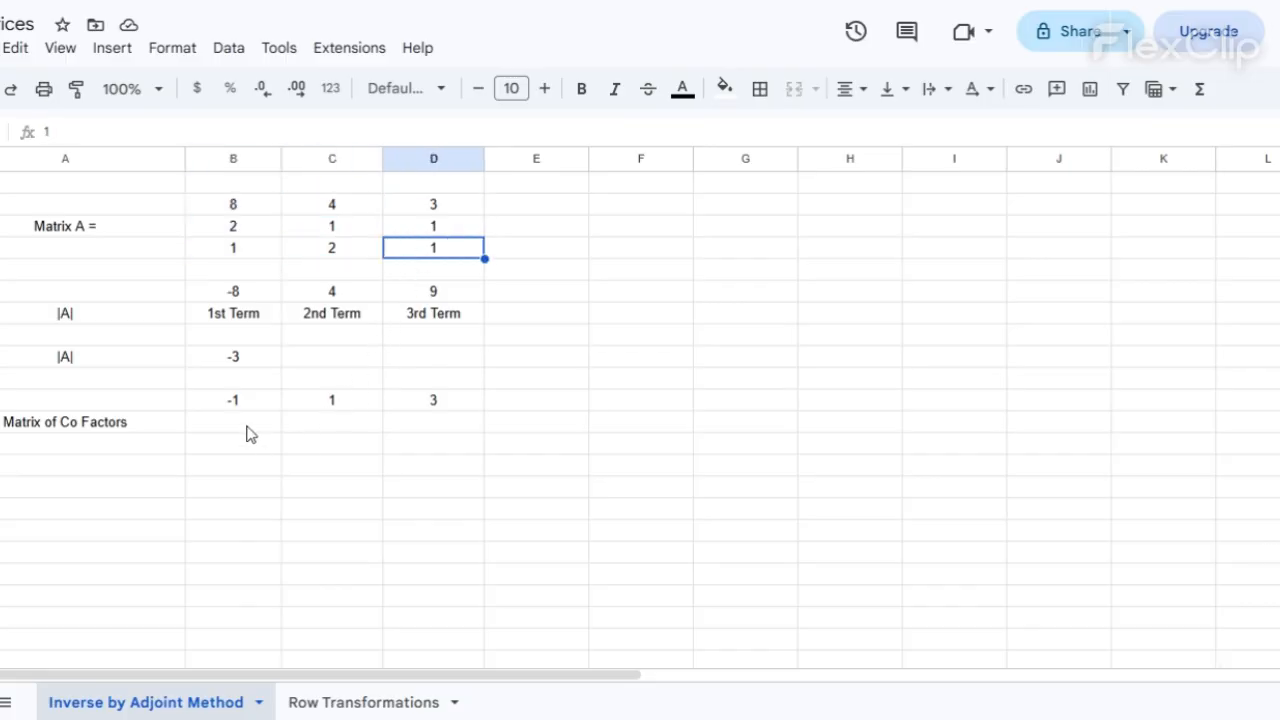
click(250, 433)
click(422, 252)
Compute the first second-row entry of the cofactor matrix in cell B12 with the formula =D4*C2-D2*C4.
click(257, 418)
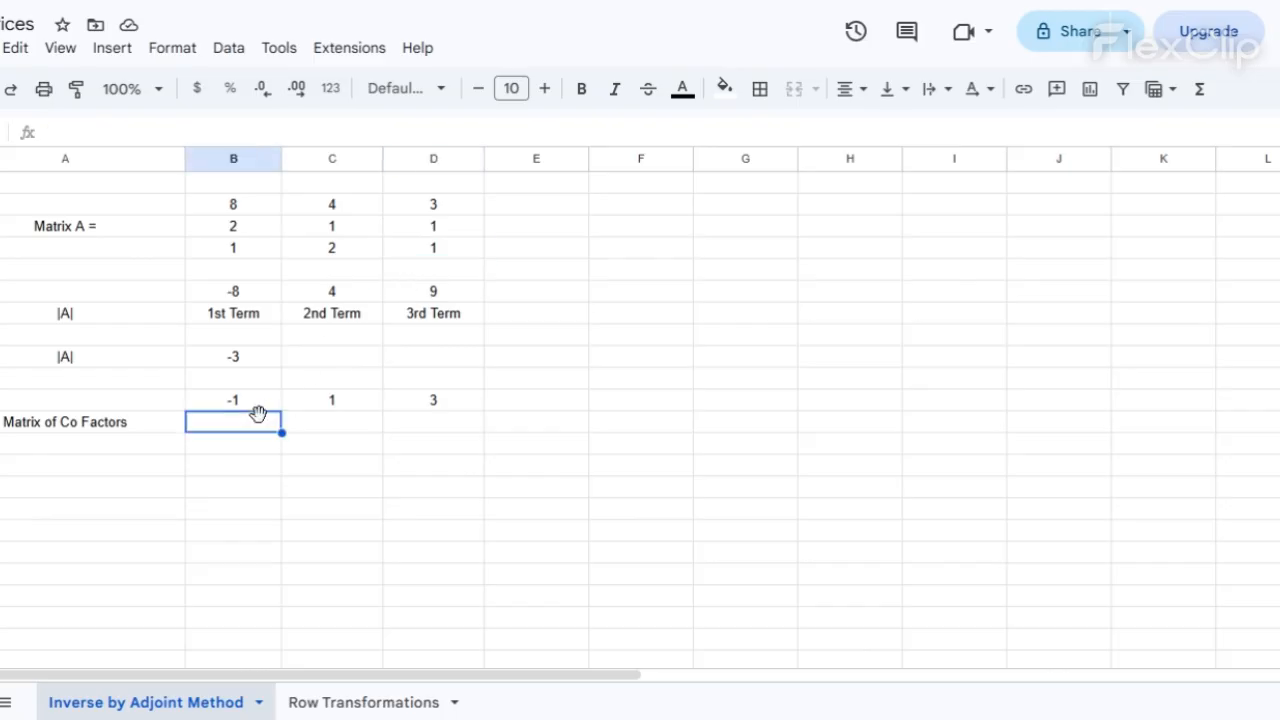
text(=)
click(445, 250)
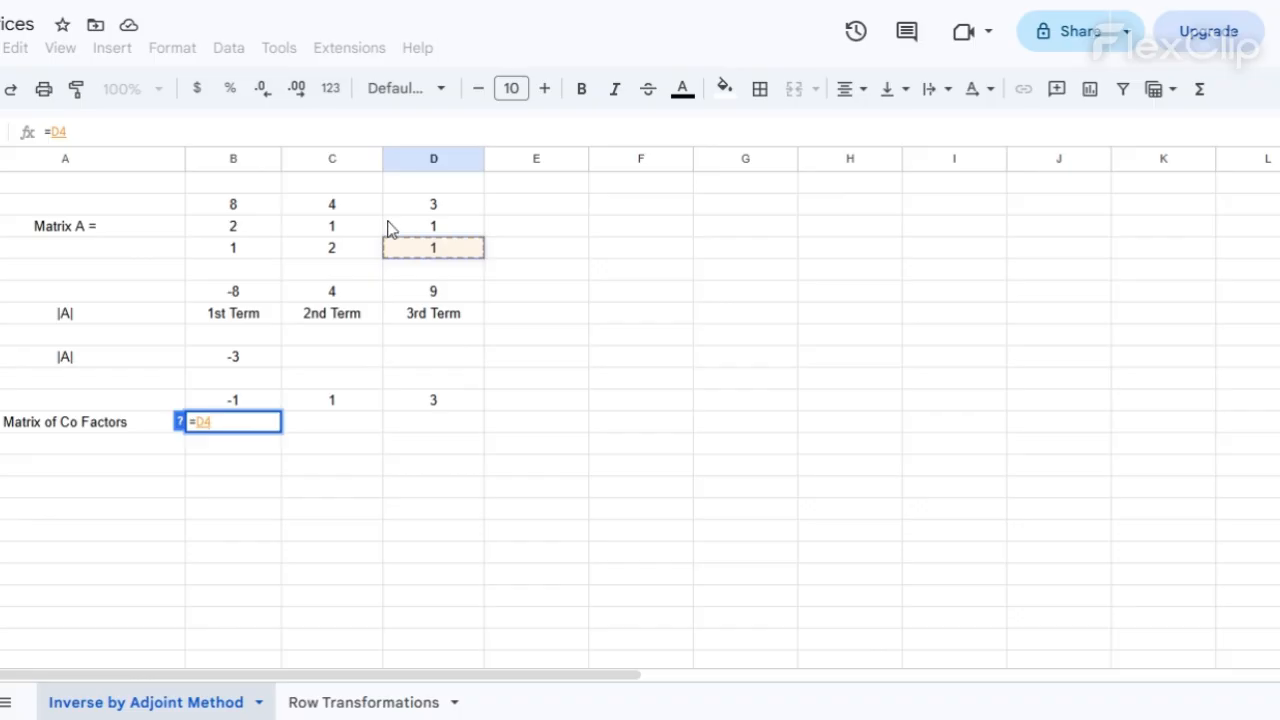
text(*)
click(345, 210)
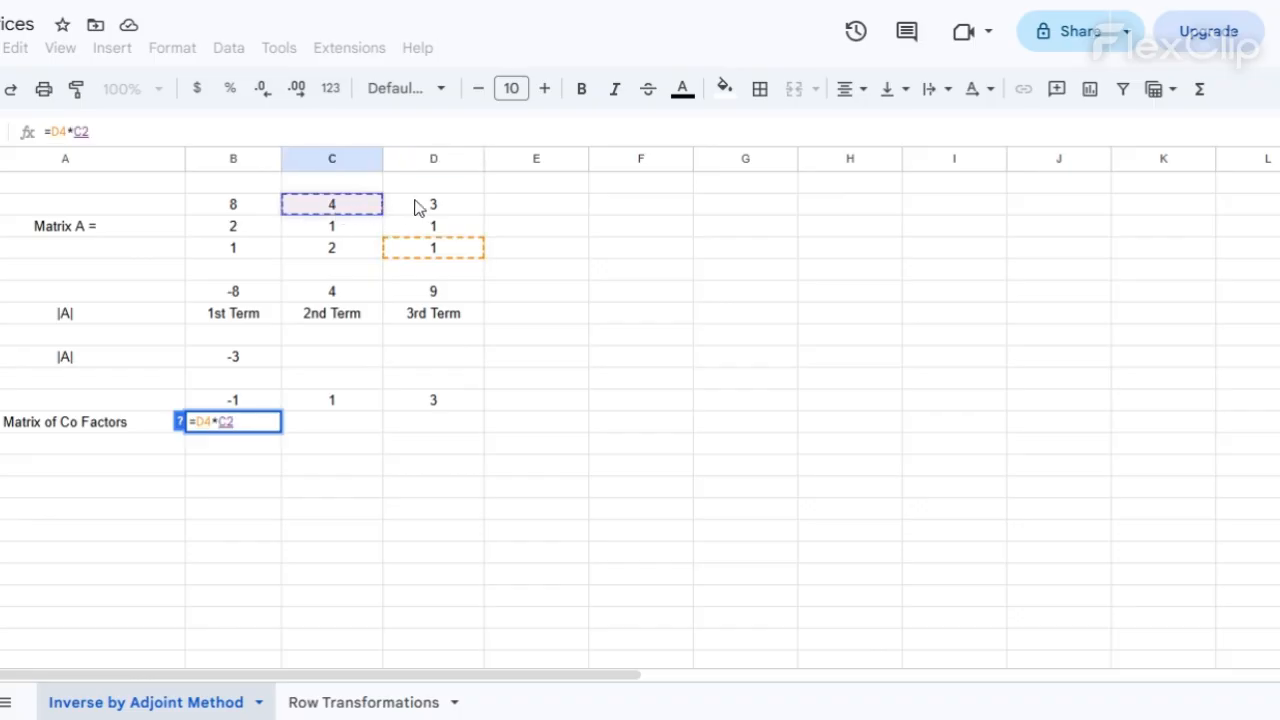
text(-)
click(446, 206)
text(*)
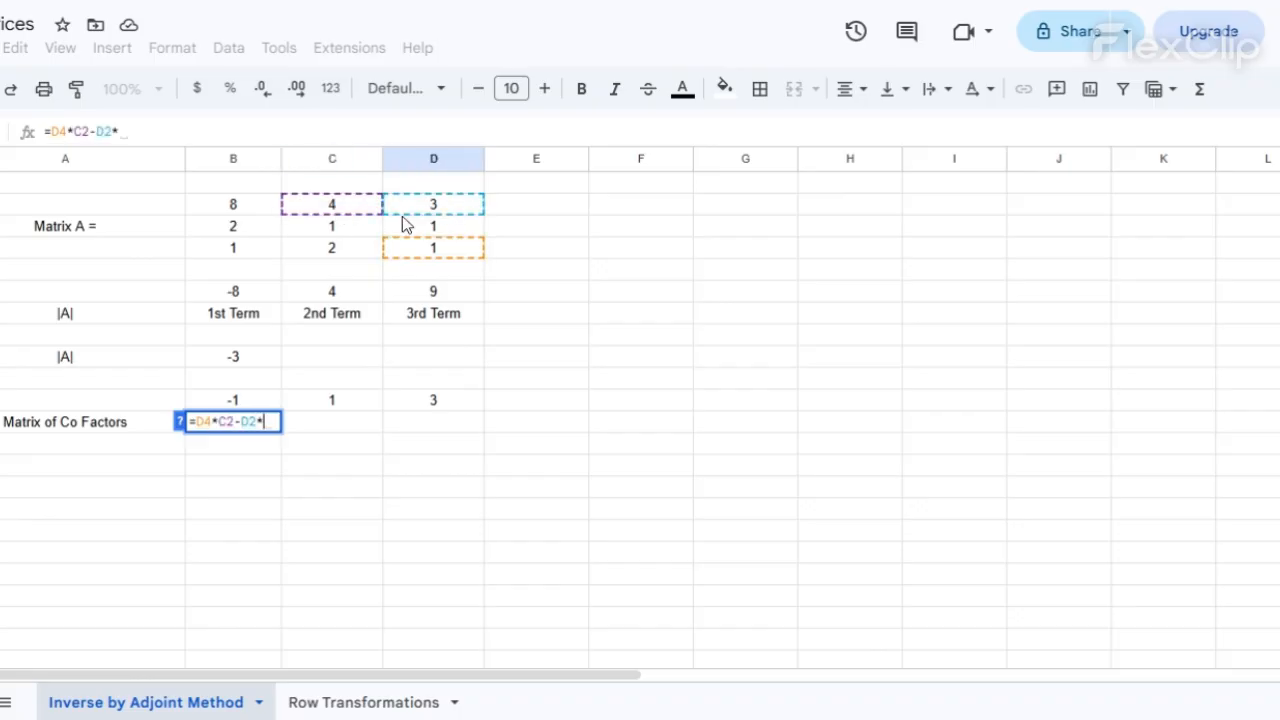
click(320, 255)
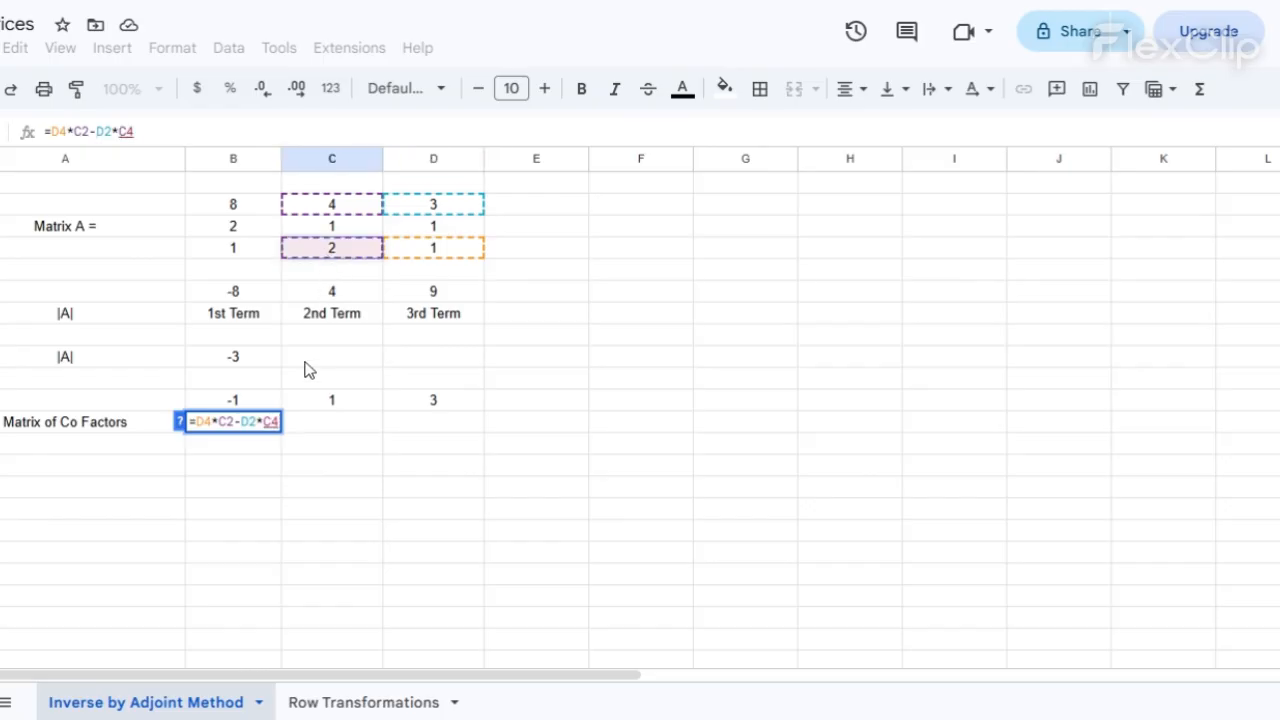
key(Tab)
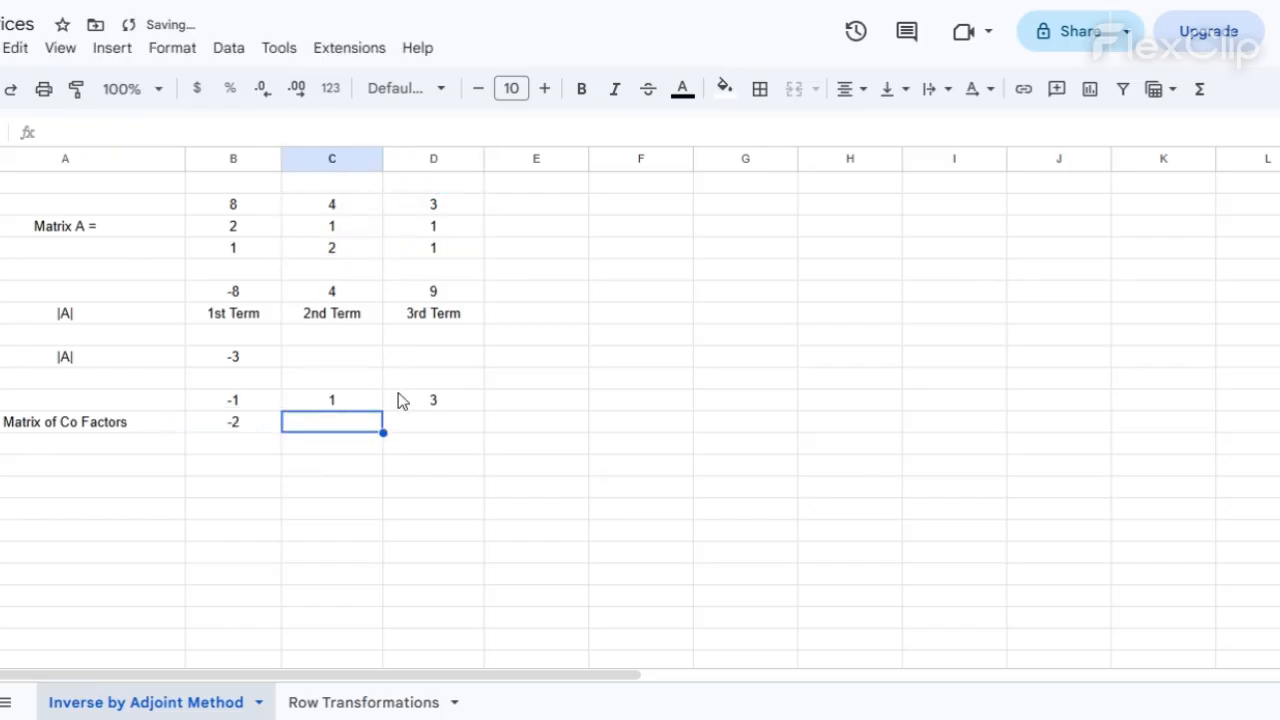
Begin a formula in C12 and examine Matrix A's second row, second column and the remaining elements that form the minor, leaving only the equals sign.
text(=)
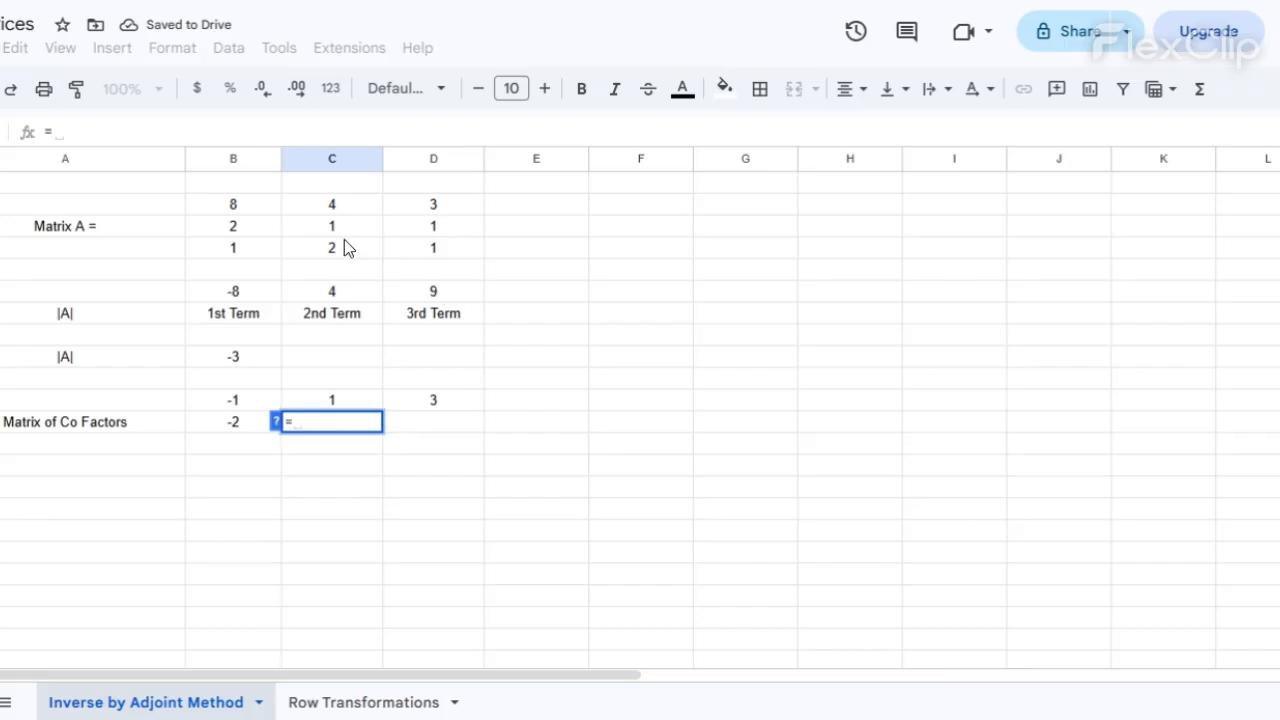
drag(241, 228, 446, 234)
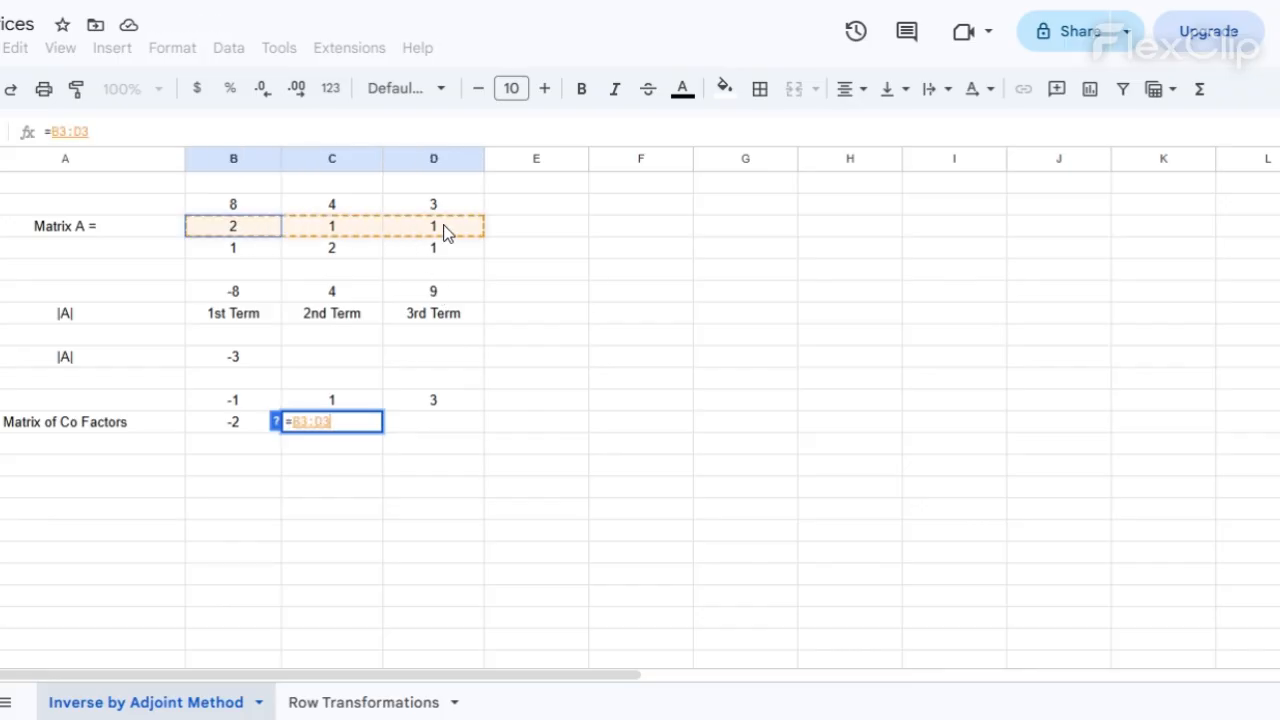
drag(354, 206, 346, 260)
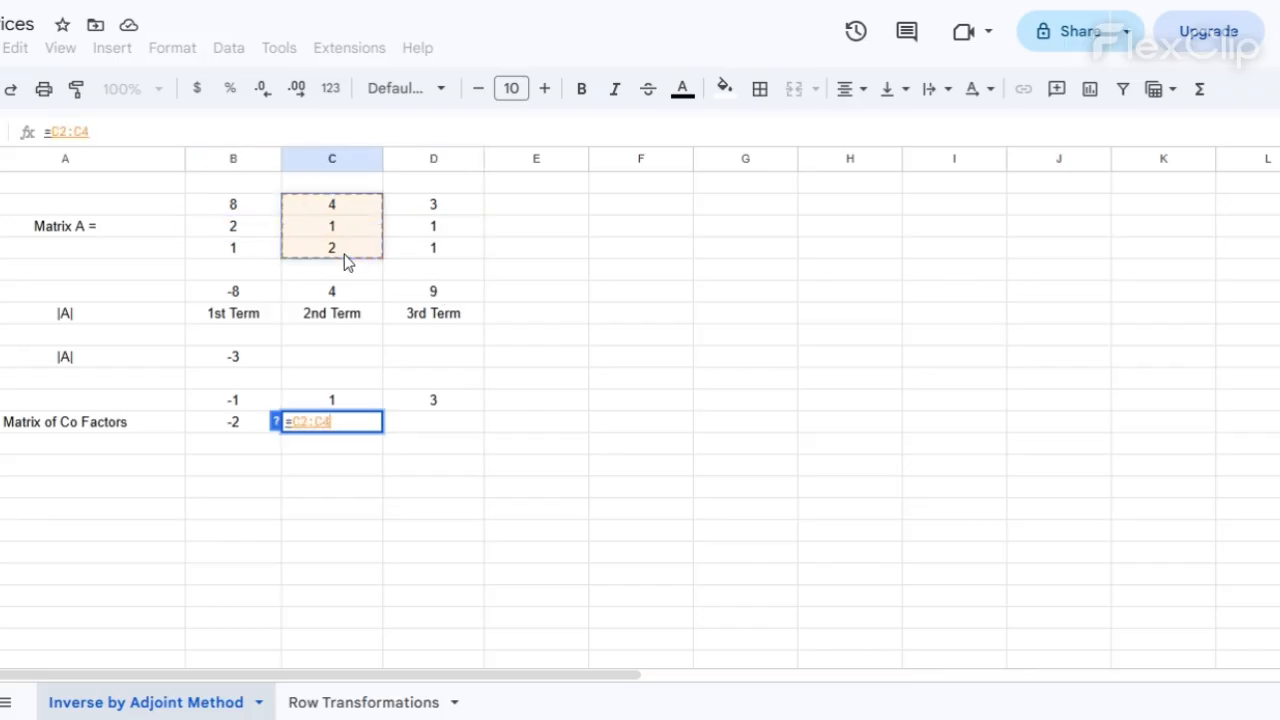
click(251, 211)
click(433, 208)
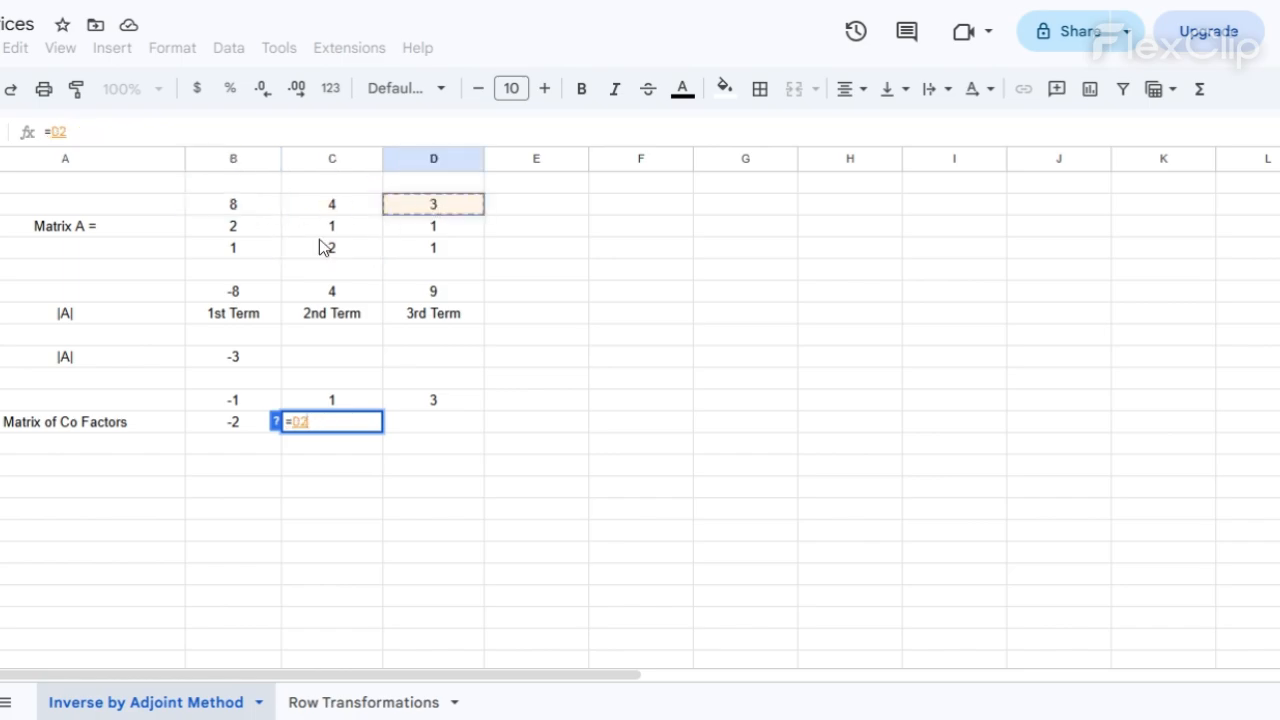
click(271, 250)
drag(430, 226, 418, 252)
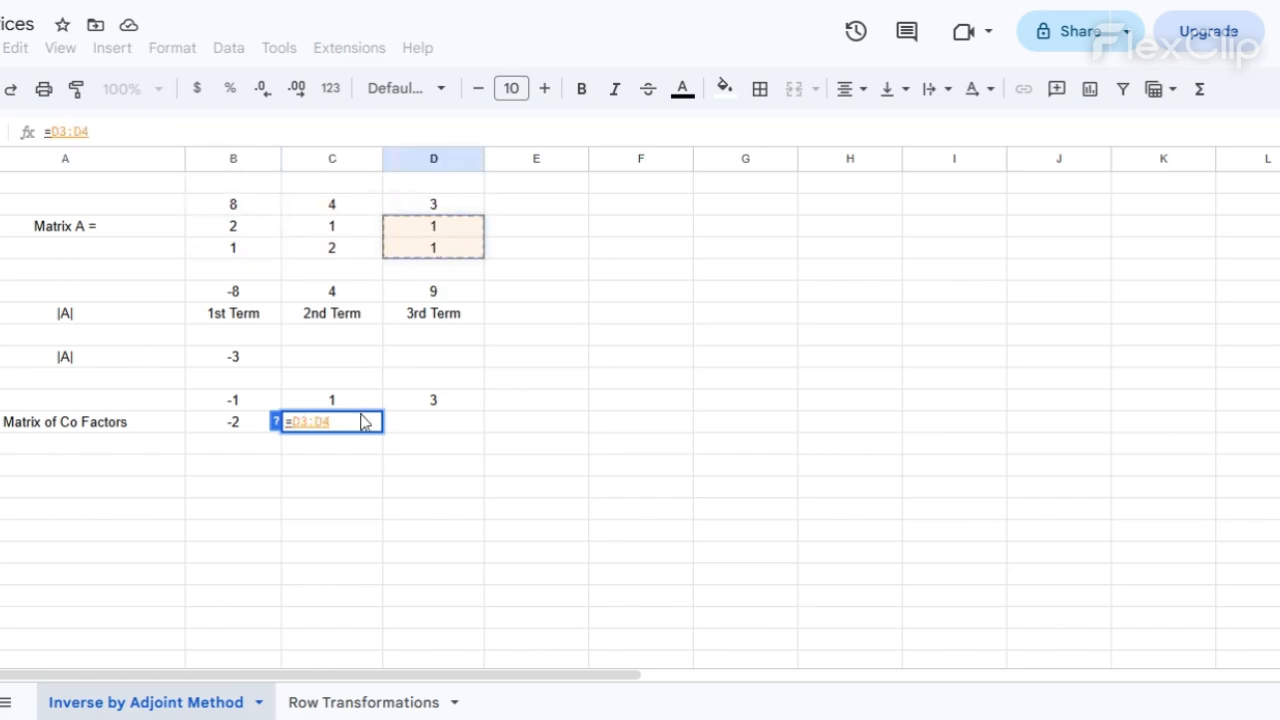
key(BackSpace)
key(BackSpace)
key(BackSpace)
key(BackSpace)
key(BackSpace)
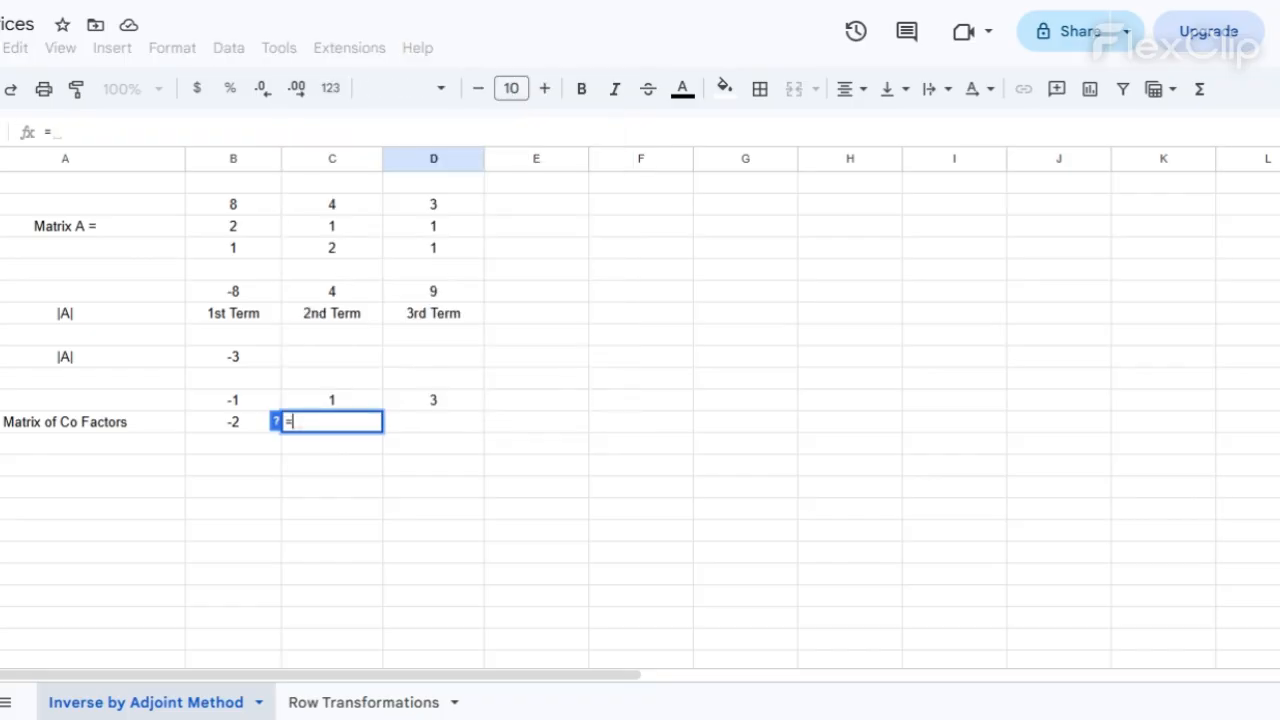
Complete the second second-row cofactor formula in cell C12 as =D4*B2-D2*B4.
click(437, 248)
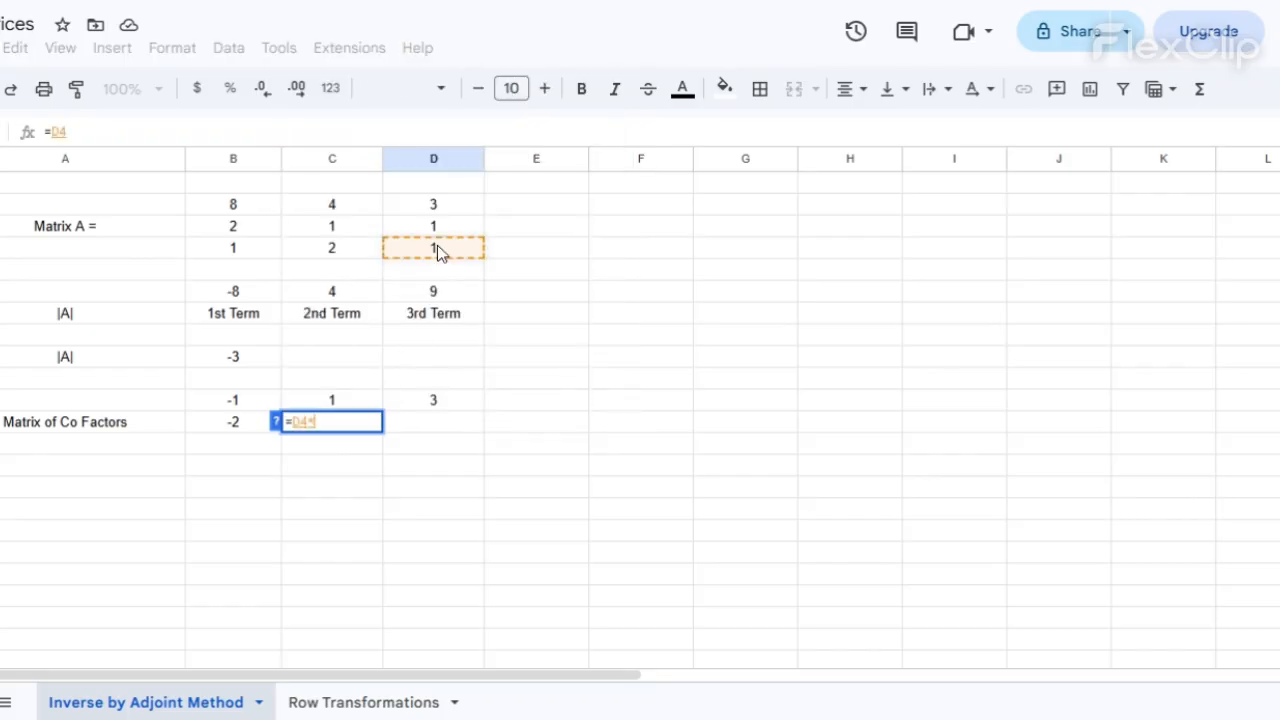
text(*)
click(267, 210)
text(-)
click(398, 205)
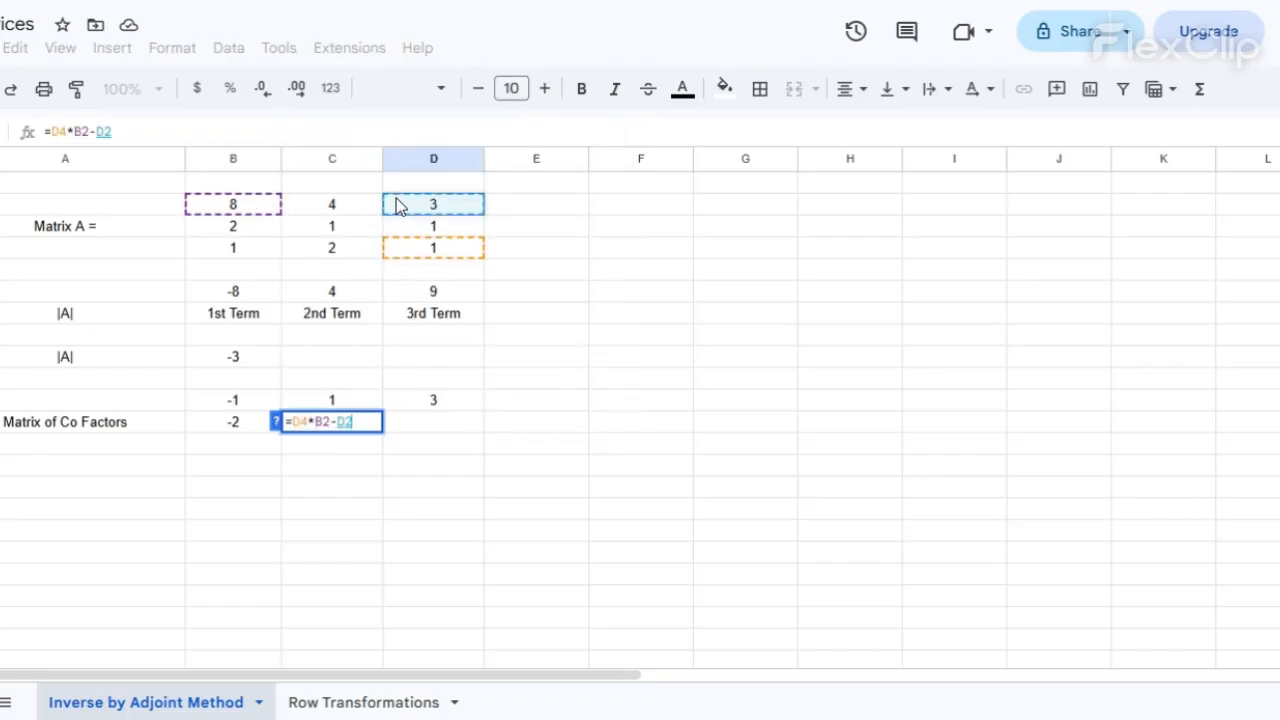
text(*)
click(255, 248)
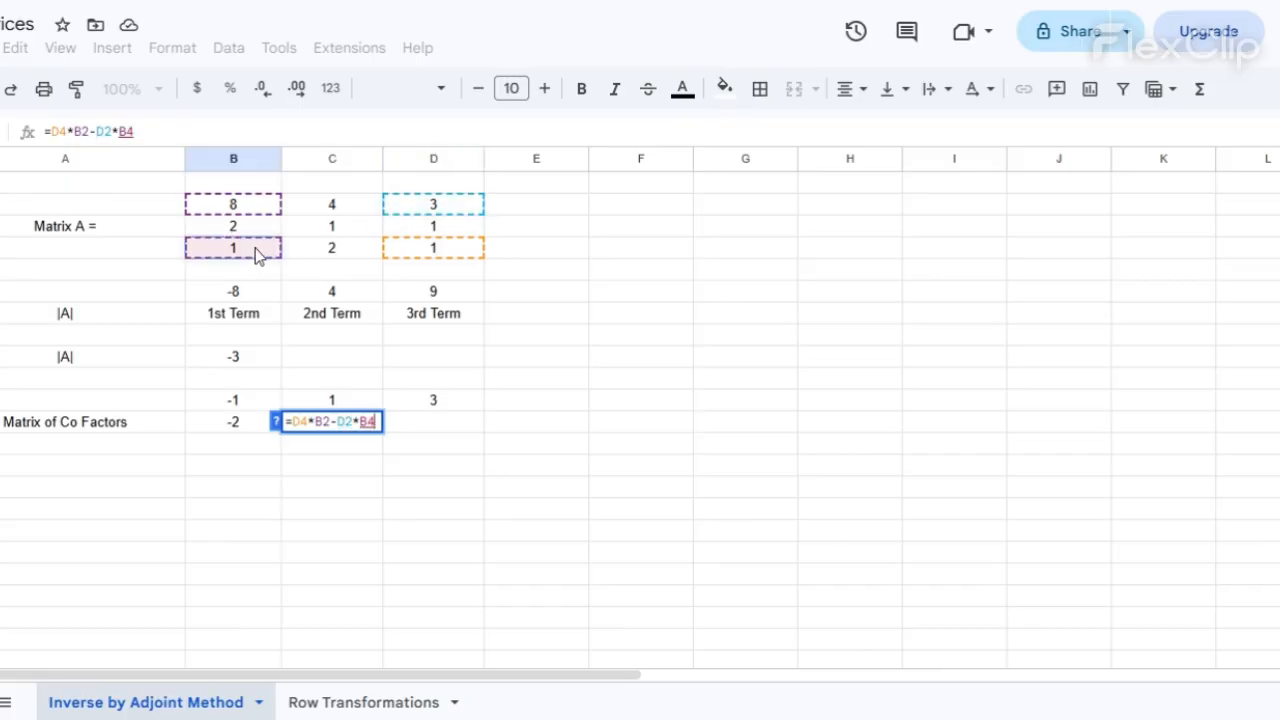
key(Tab)
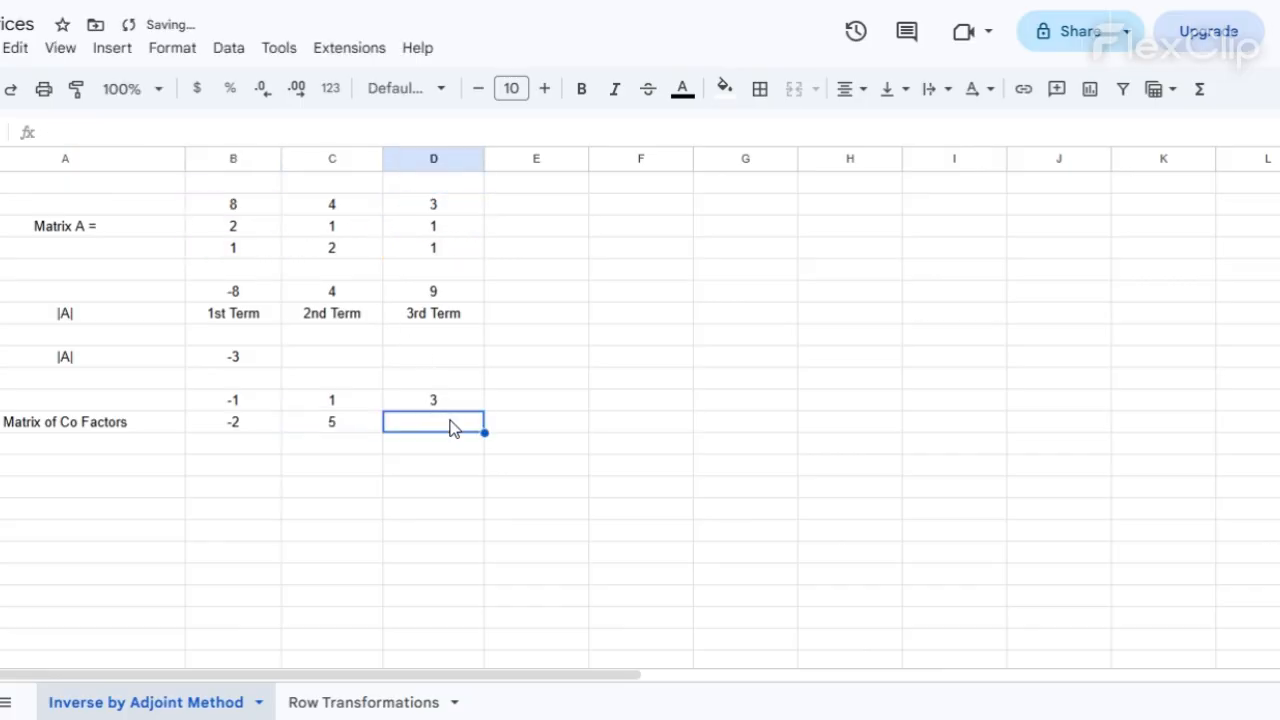
Compute the third second-row entry of the cofactor matrix in cell D12 with the formula =C4*B2-C2*B4.
text(=)
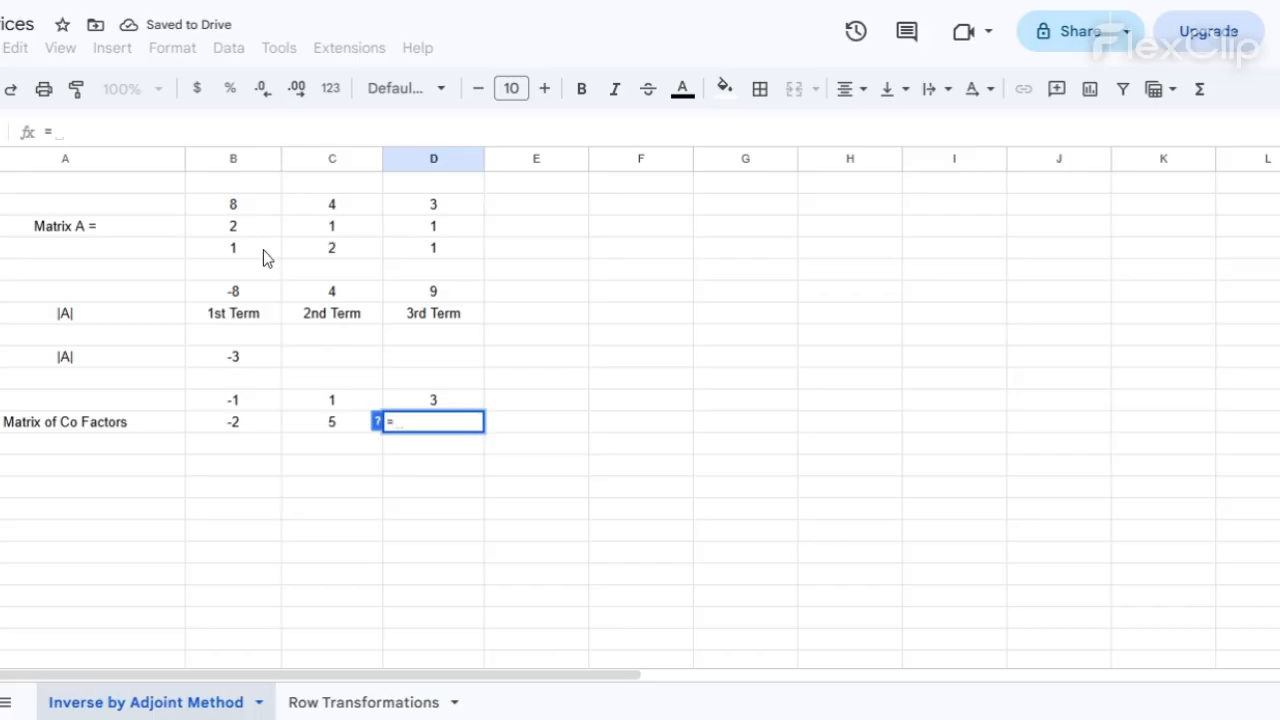
click(331, 214)
click(322, 250)
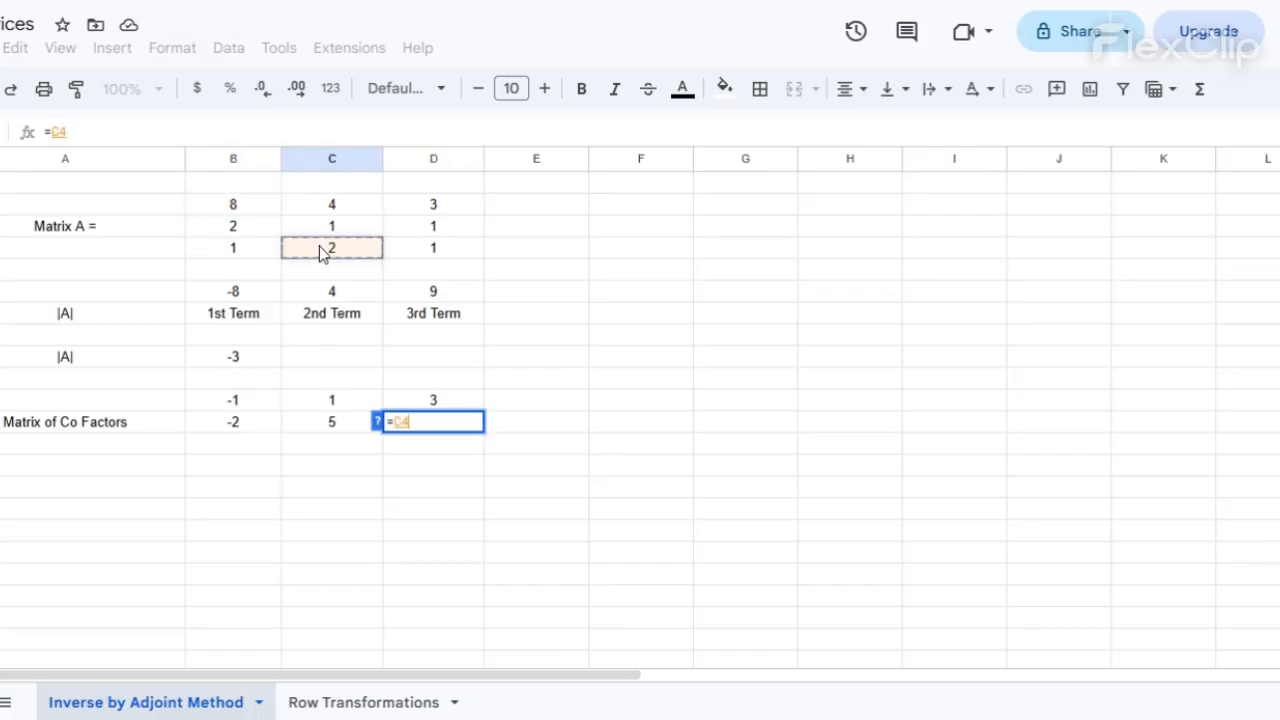
key(BackSpace)
key(BackSpace)
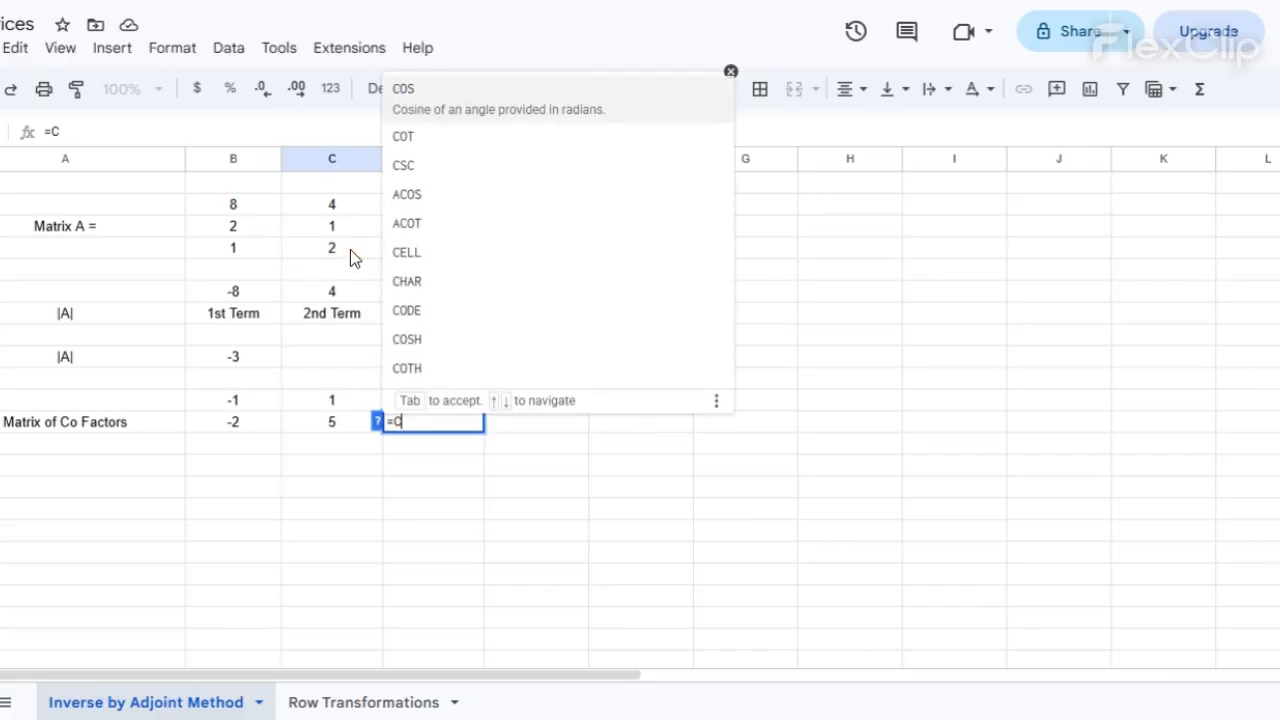
click(342, 249)
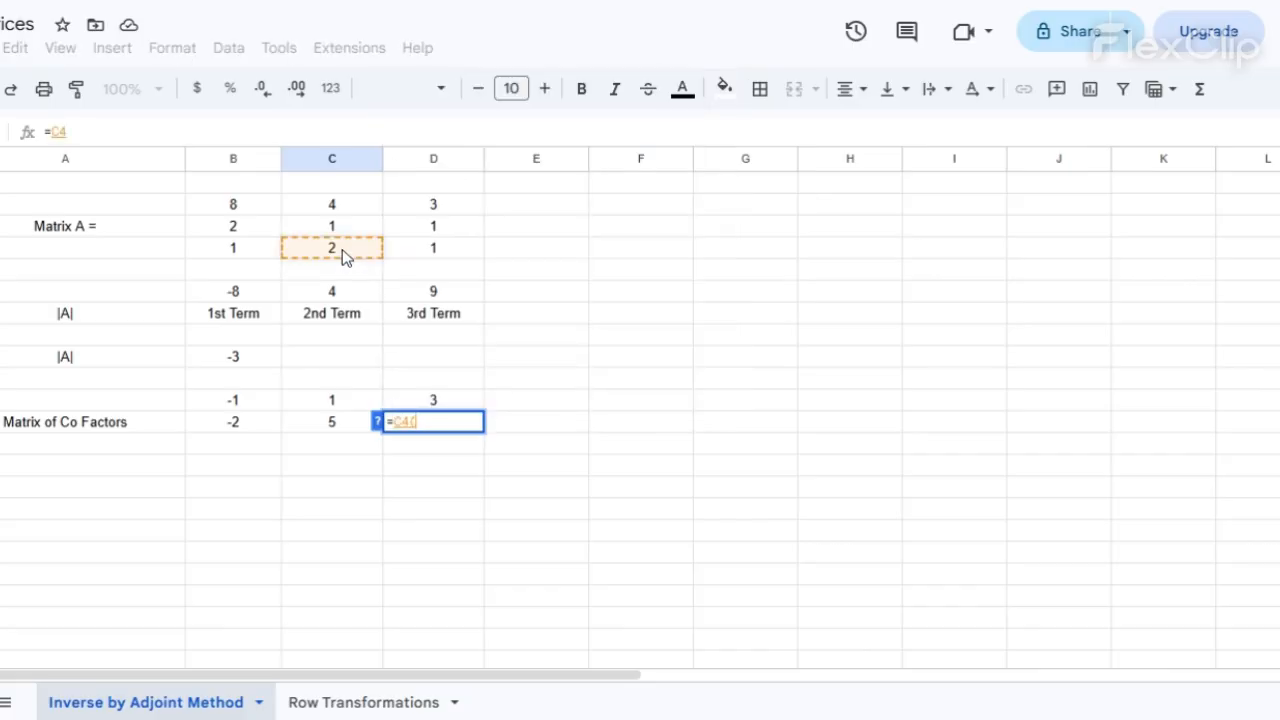
text(*)
click(258, 212)
text(-)
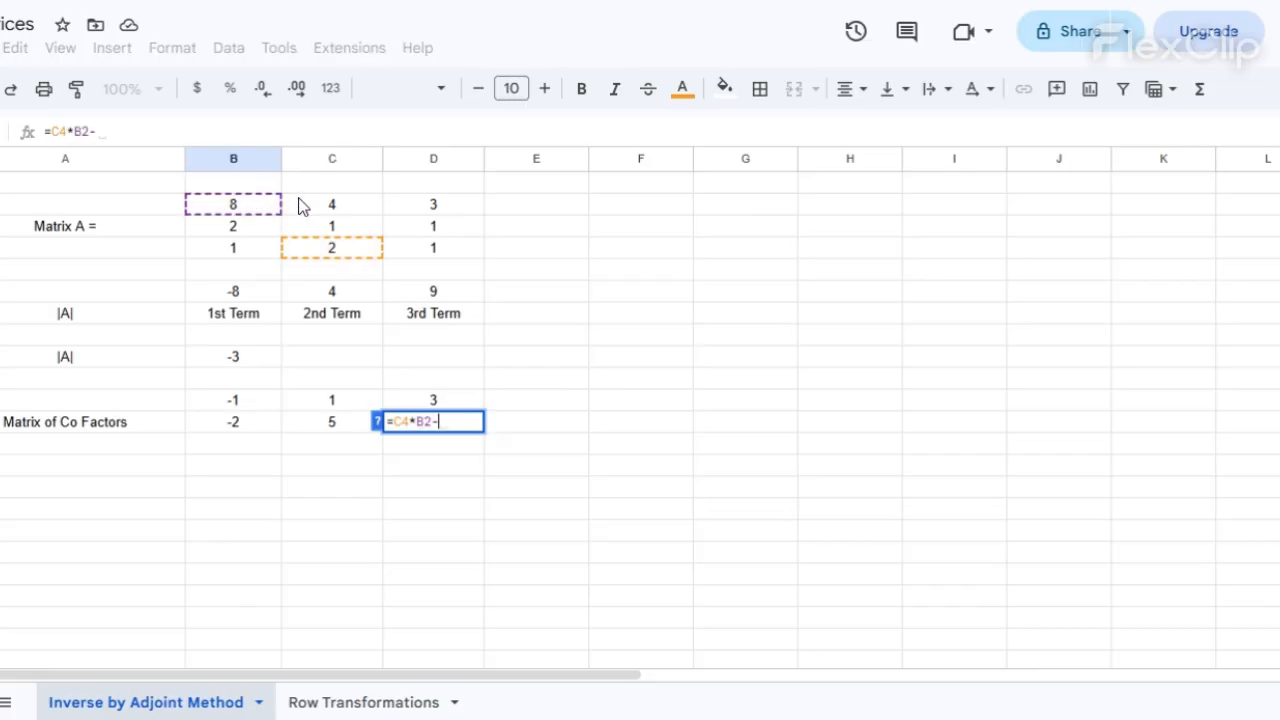
click(303, 205)
text(*)
click(240, 247)
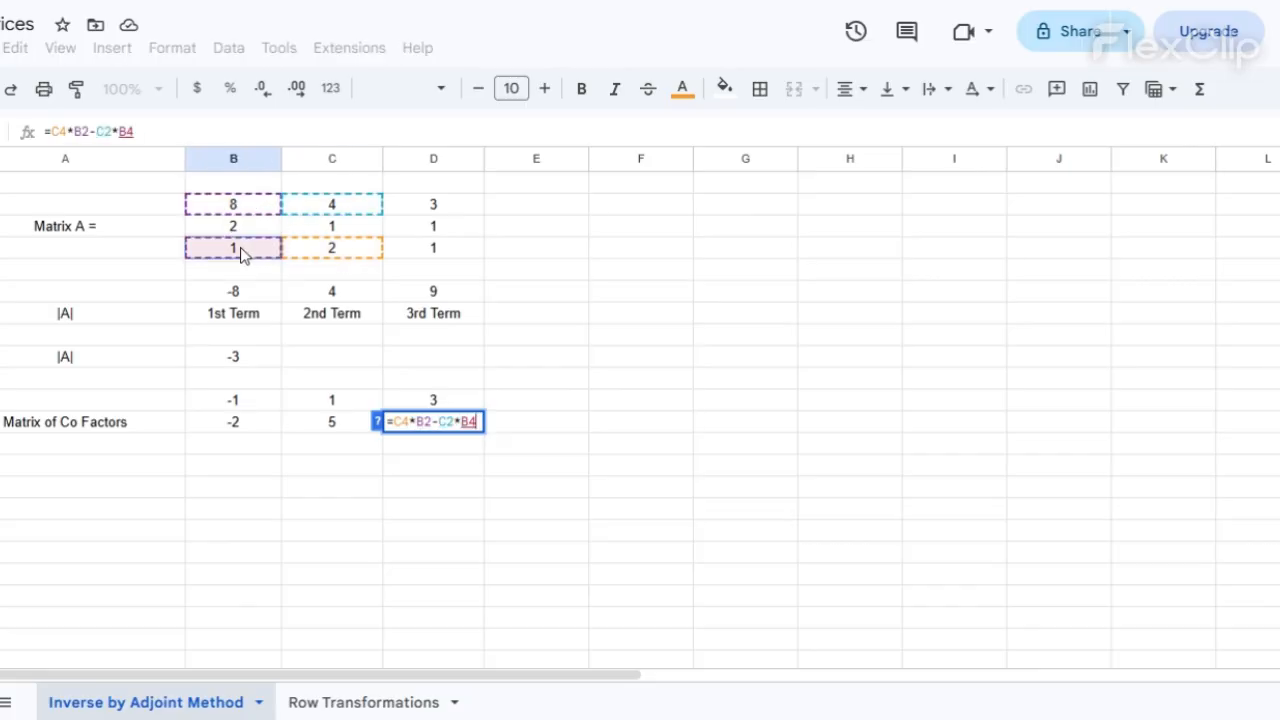
key(Tab)
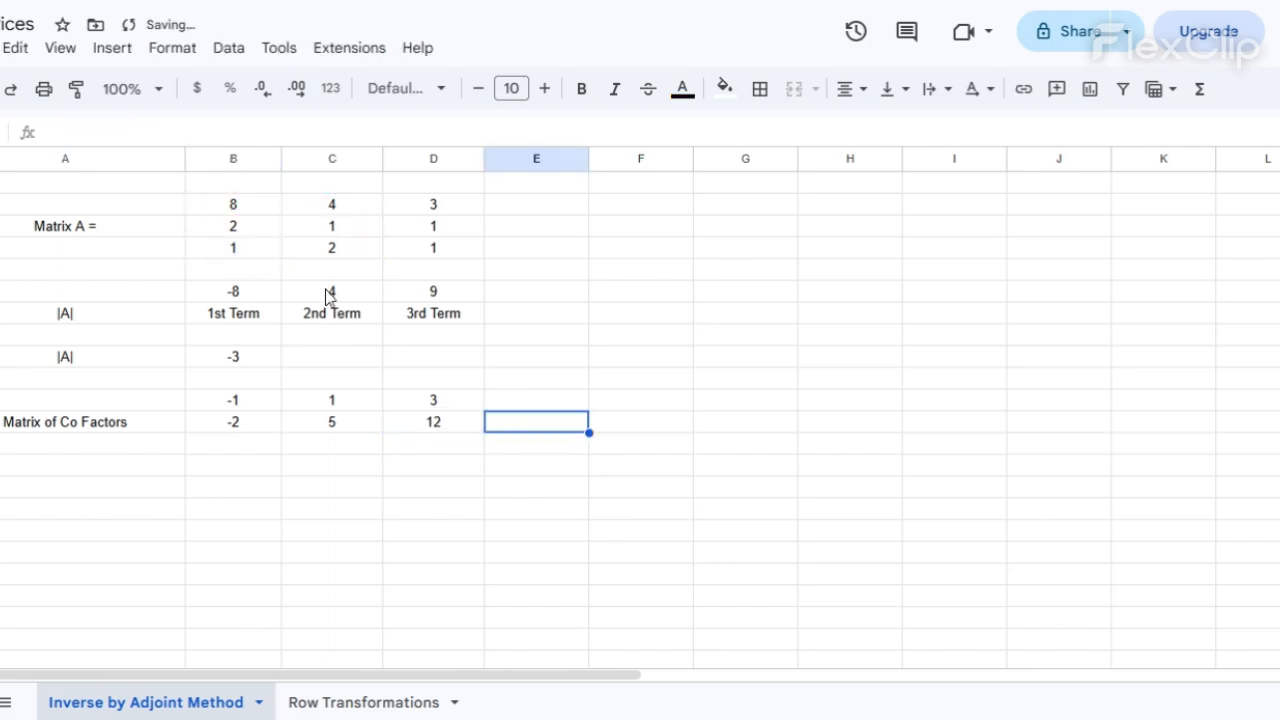
Compute the first third-row entry of the cofactor matrix in cell B13 with the formula =D3*C2-D2*C3.
click(222, 448)
text(=)
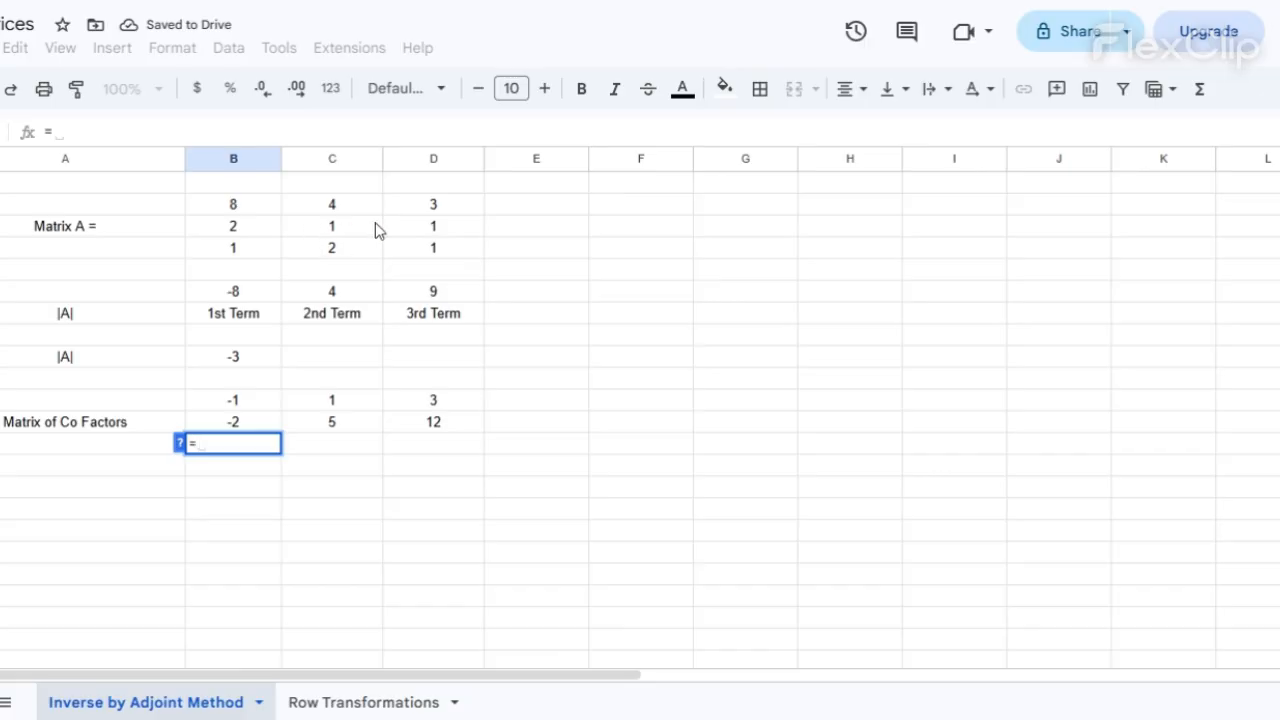
click(427, 228)
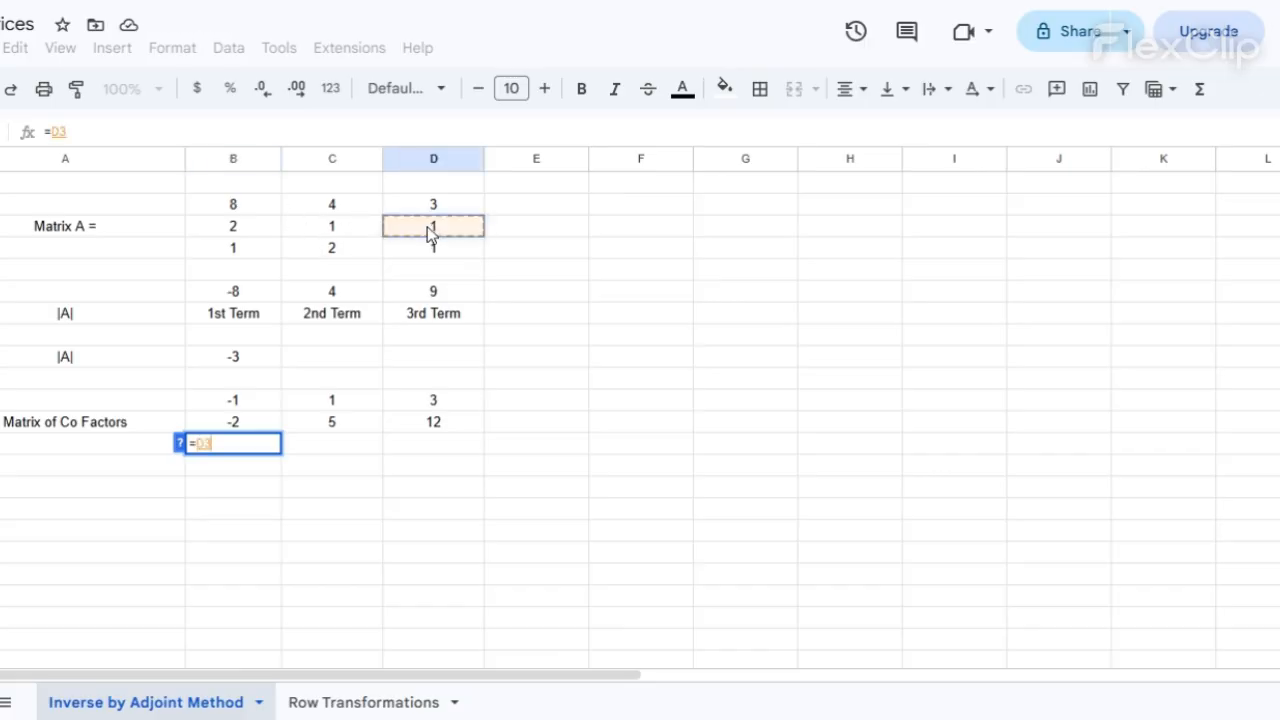
text(*)
click(370, 204)
text(-)
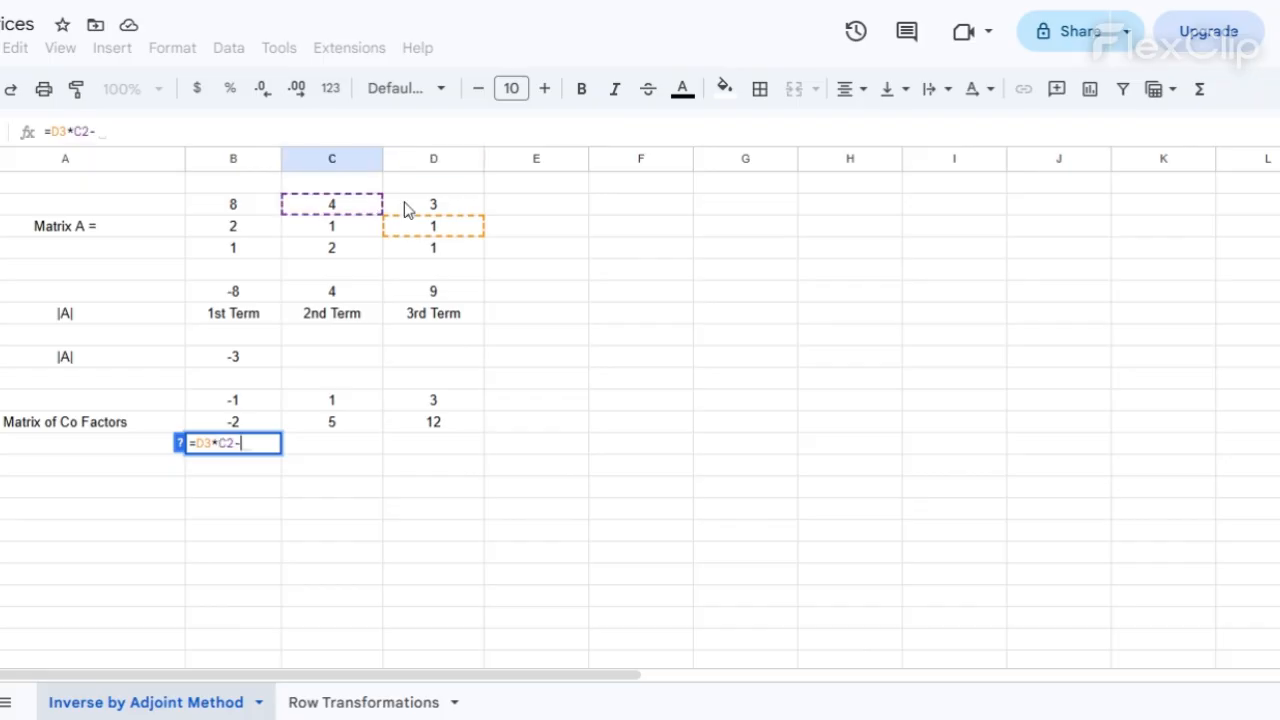
click(444, 207)
text(*)
click(357, 232)
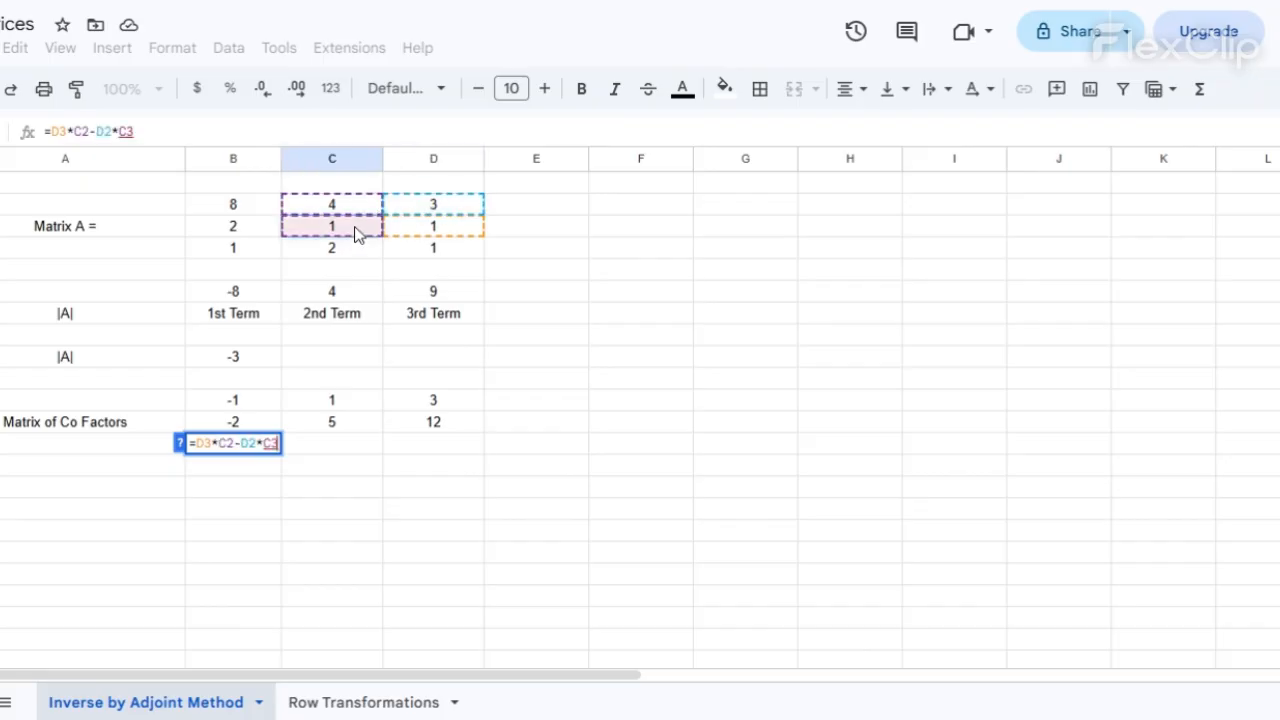
key(Tab)
Compute the second third-row entry of the cofactor matrix in cell C13 with the formula =D3*B2-D2*B3.
text(=)
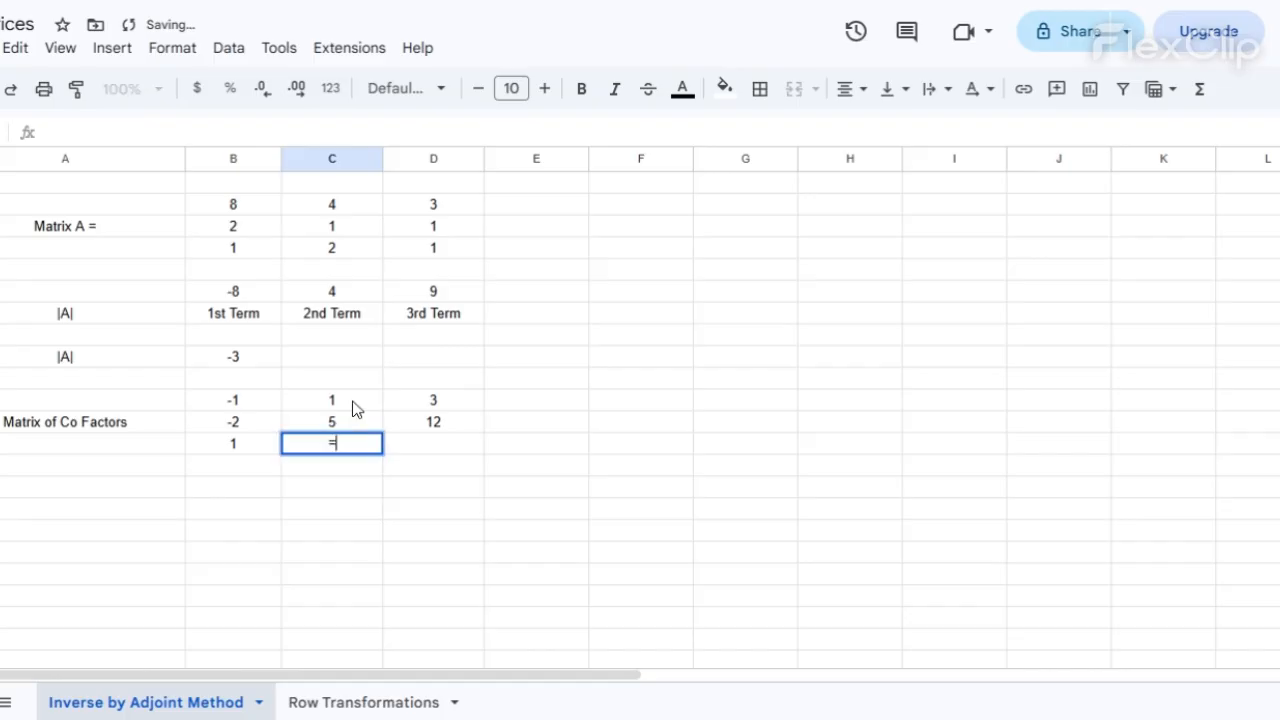
click(408, 228)
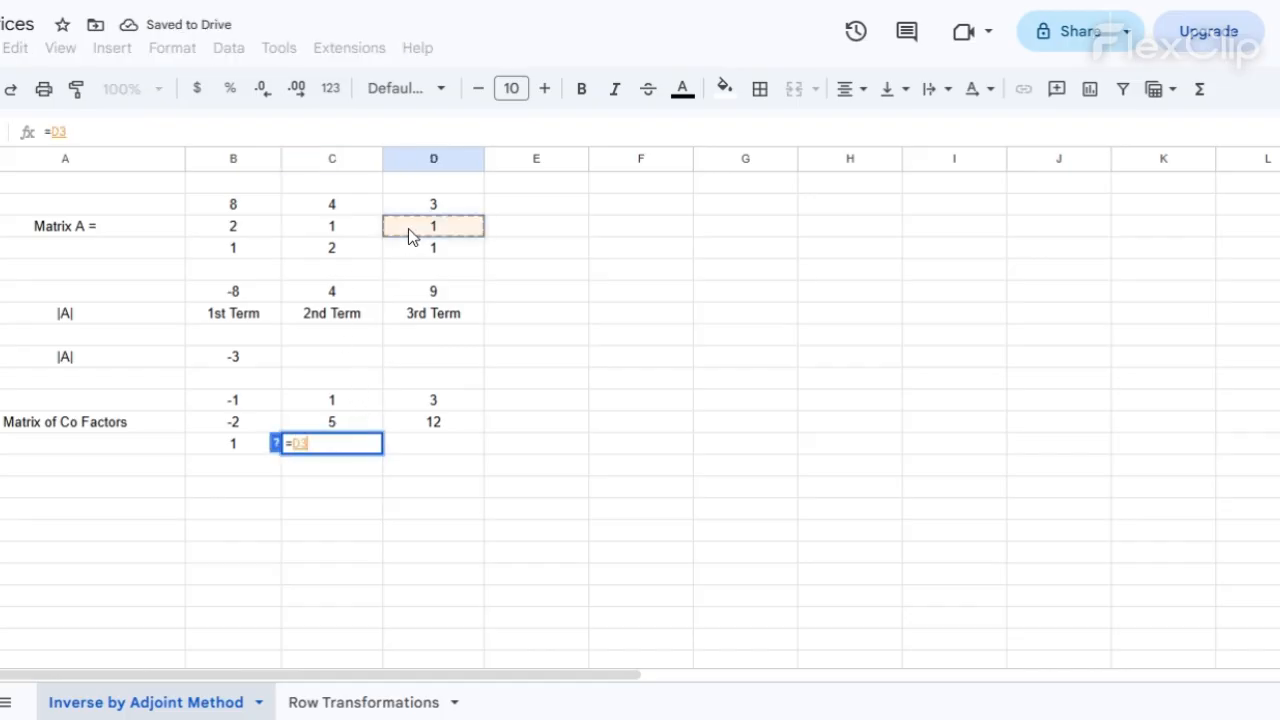
text(*)
click(270, 210)
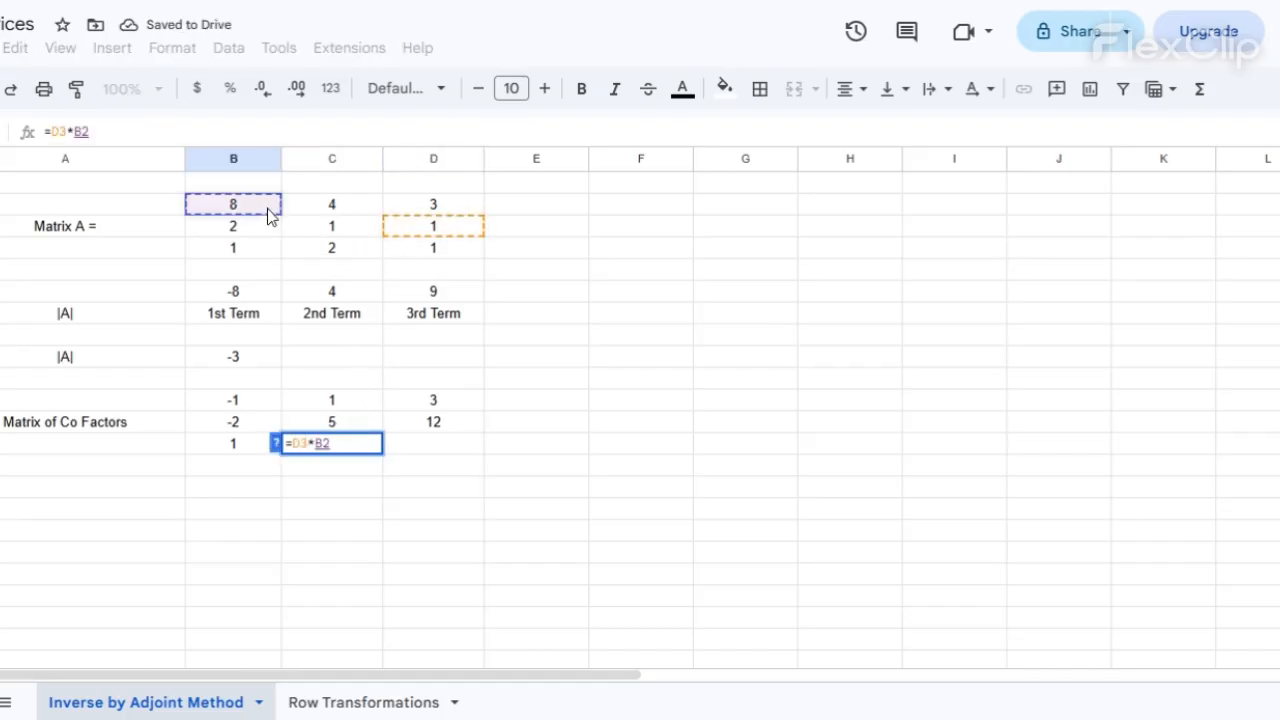
text(-)
click(408, 208)
text(*)
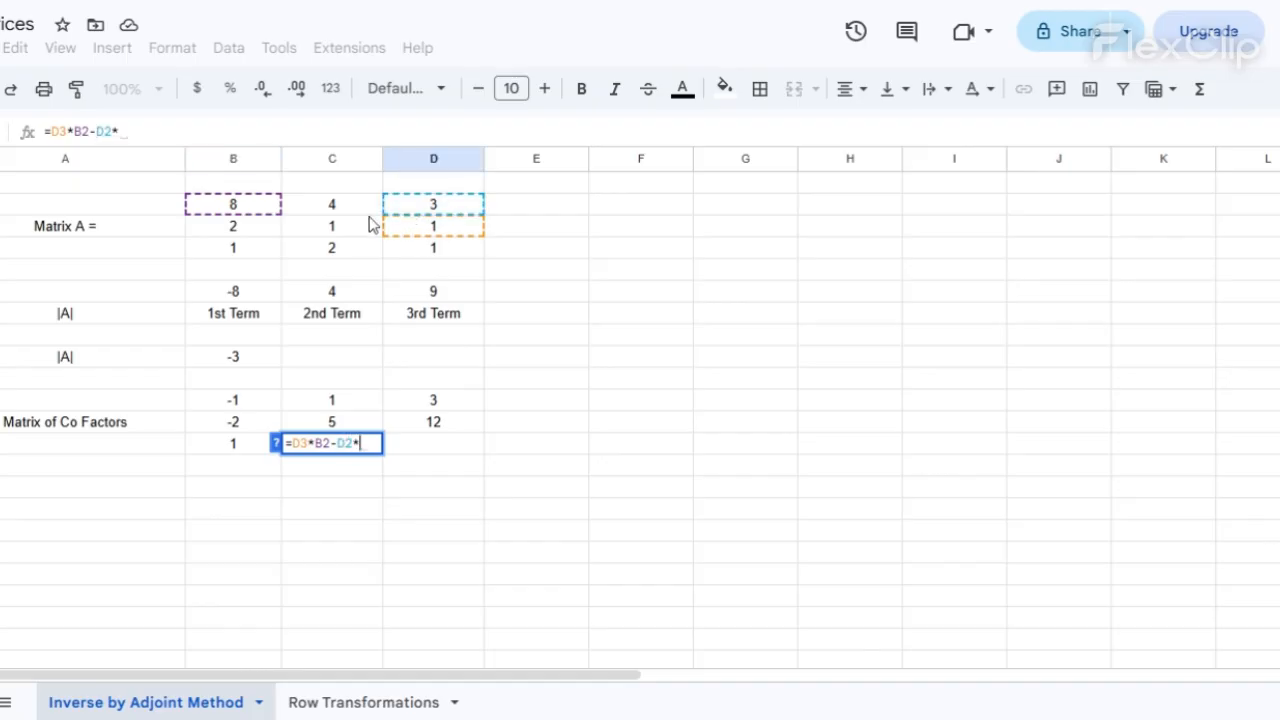
click(258, 232)
key(Return)
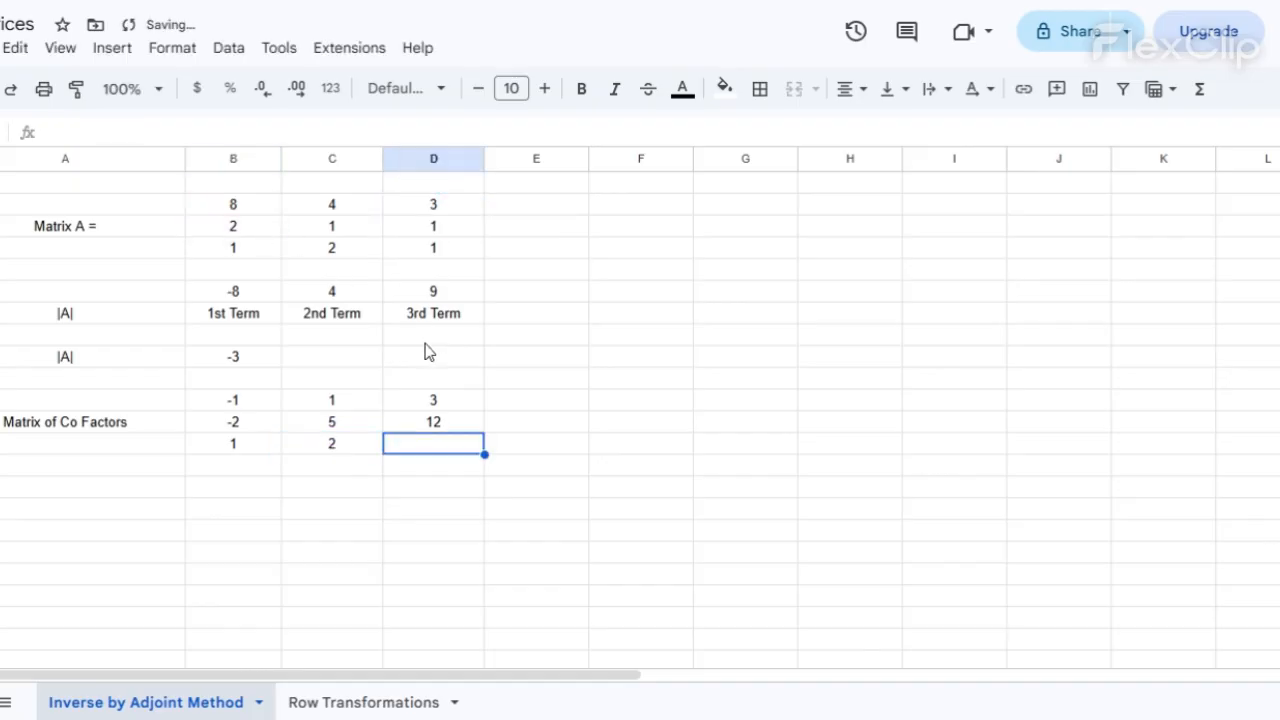
Compute the third third-row entry of the cofactor matrix in cell D13 with the formula =C3*B2-C2*B3.
text(=)
click(337, 229)
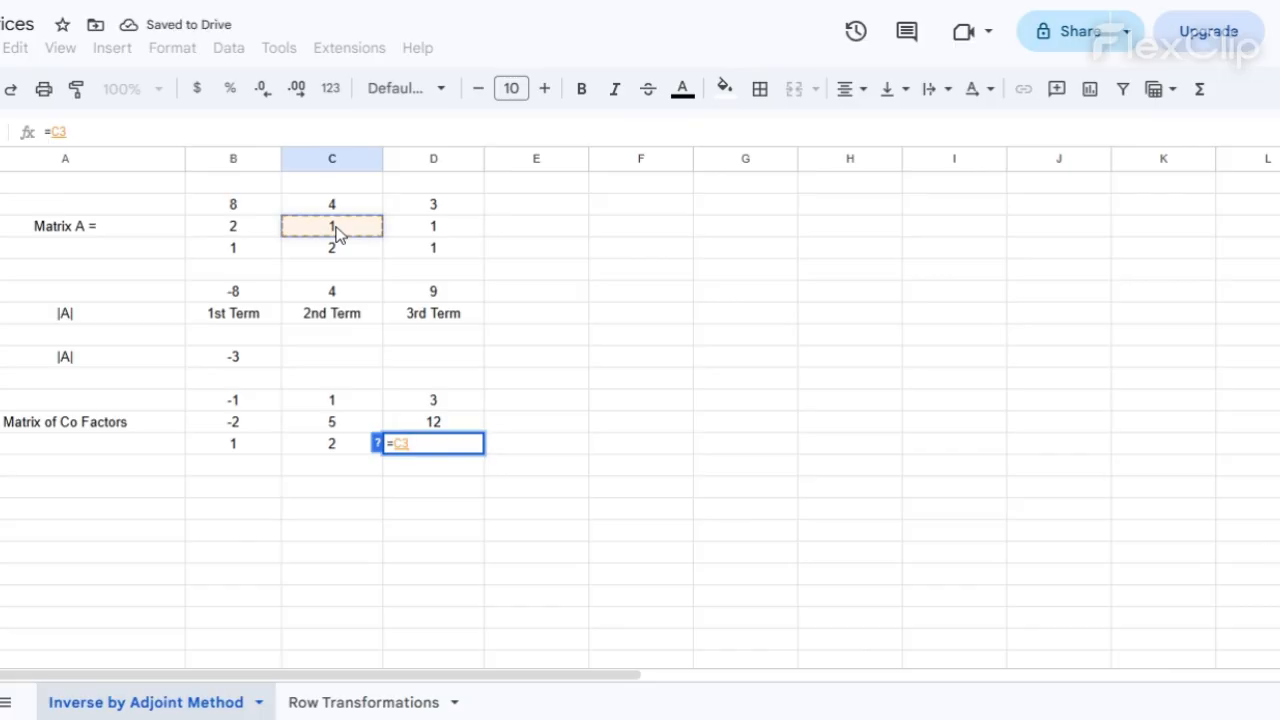
text(*)
click(254, 210)
text(-)
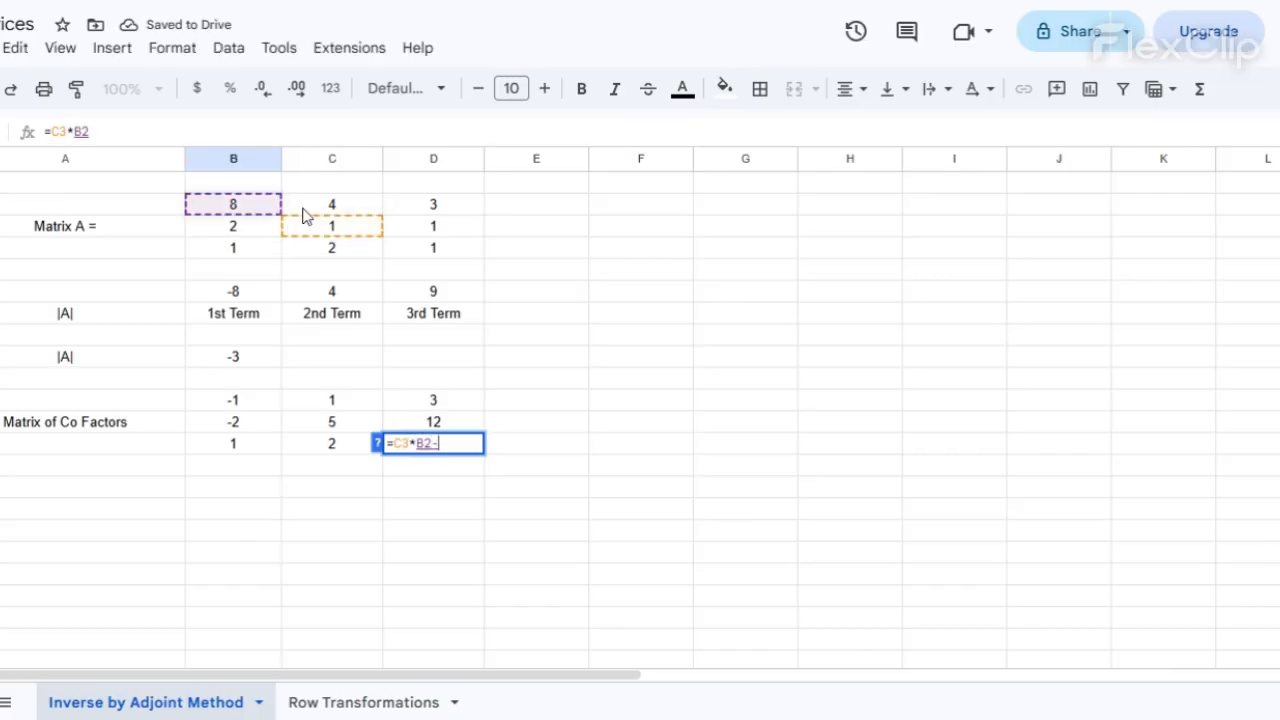
click(346, 208)
text(*)
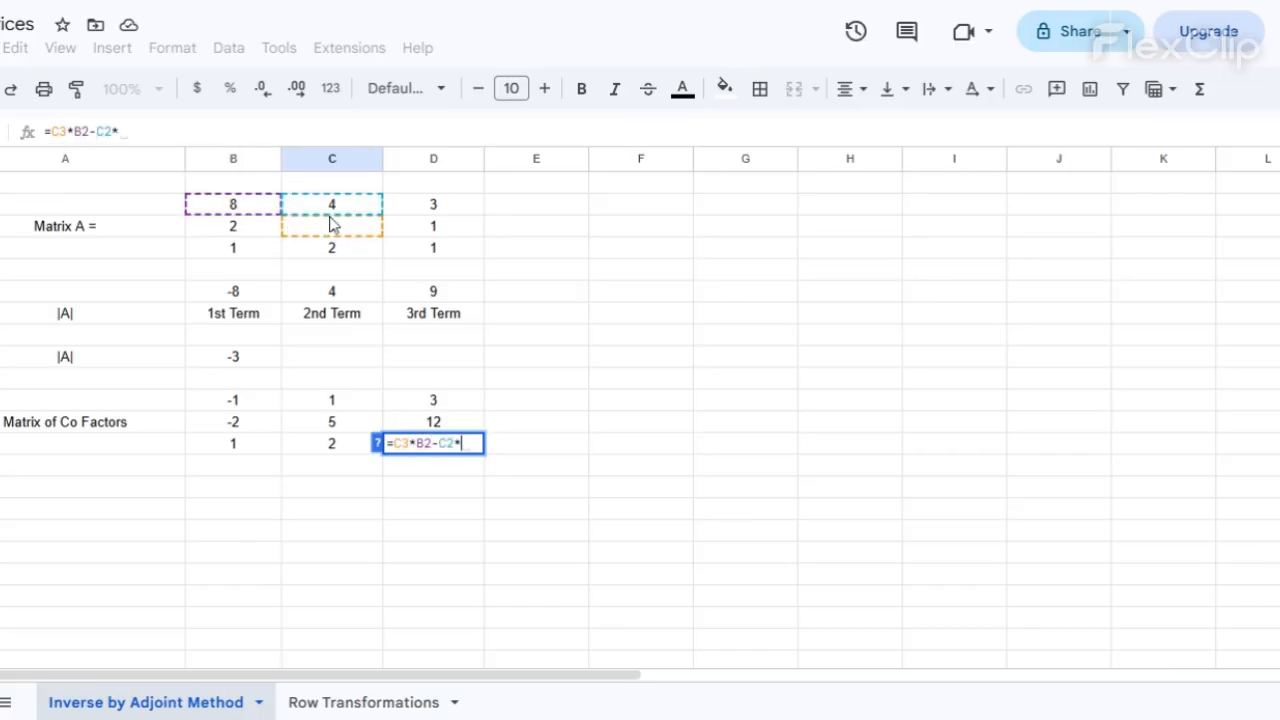
click(270, 230)
key(Tab)
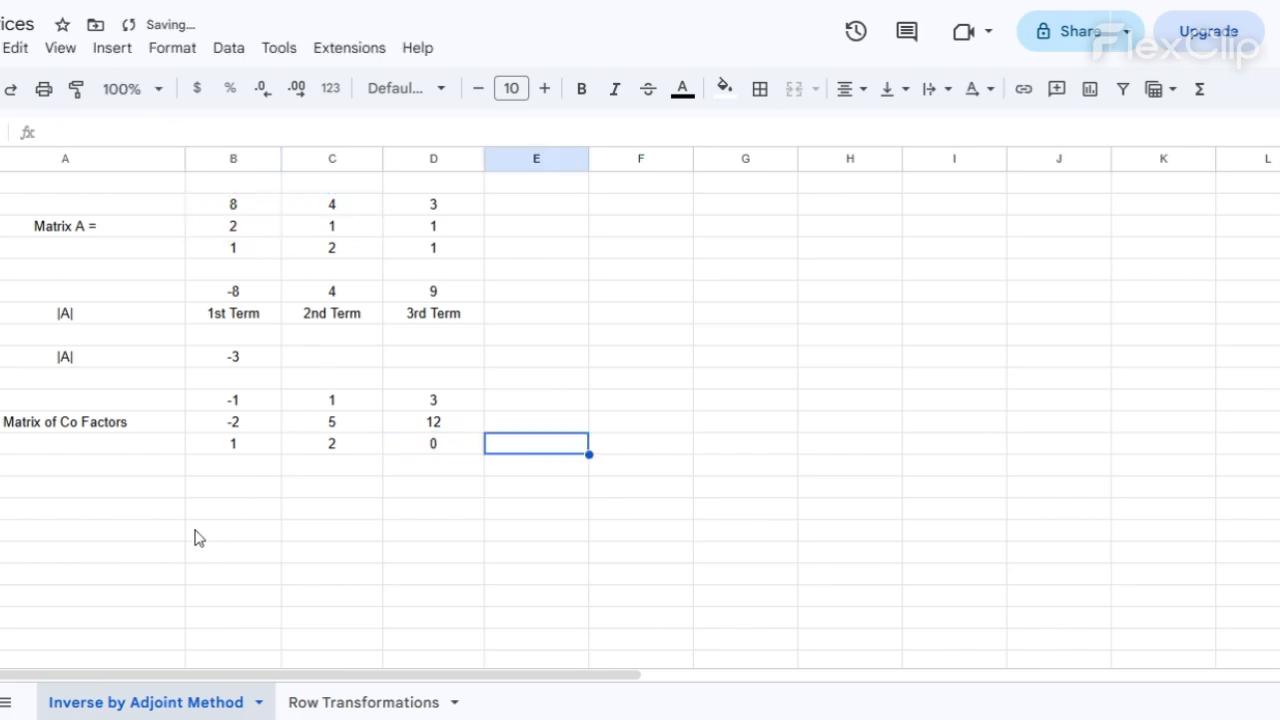
Review the cofactor matrix entries whose sign must be reversed, namely cells C11, B12, C13 and D12.
click(165, 511)
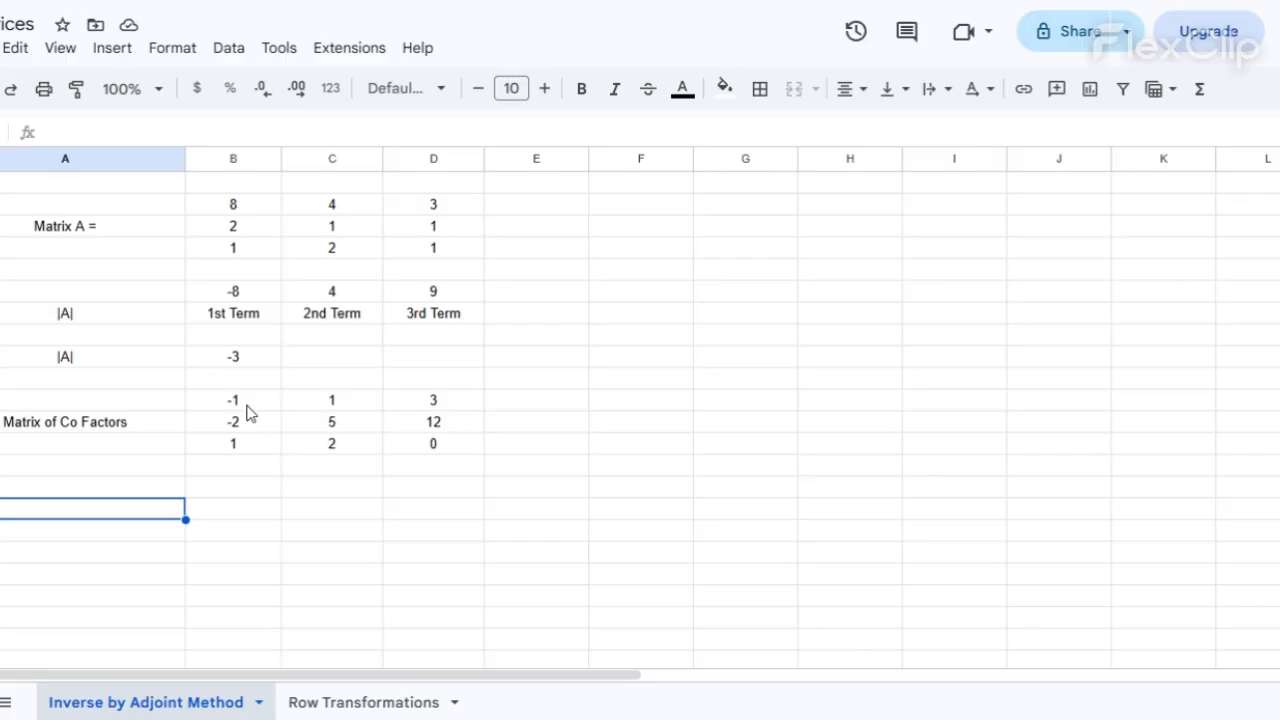
drag(243, 410, 406, 405)
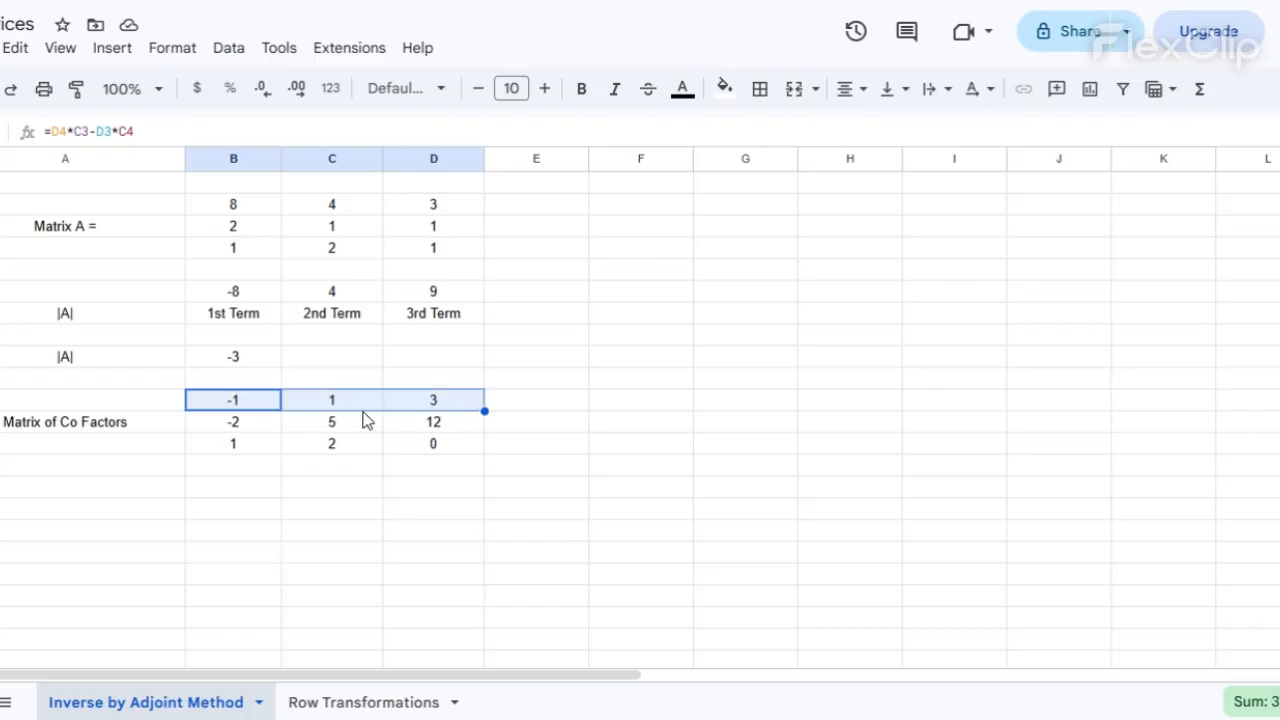
click(315, 408)
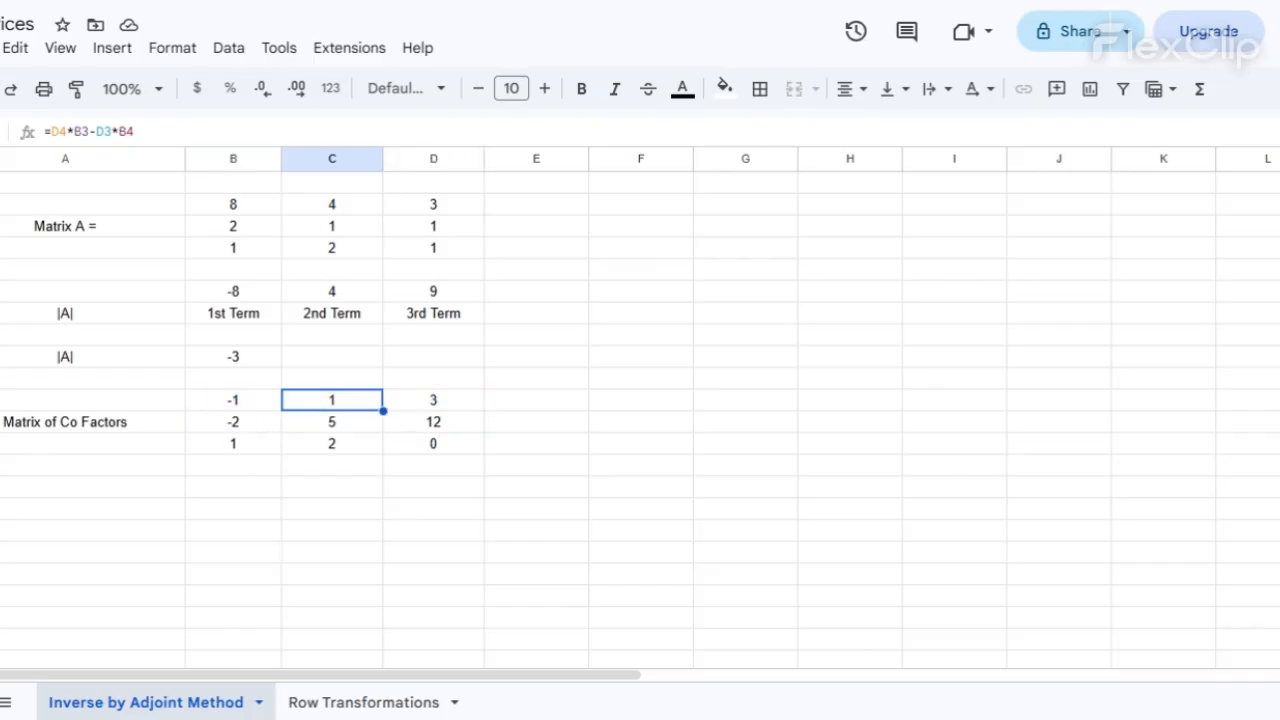
click(258, 433)
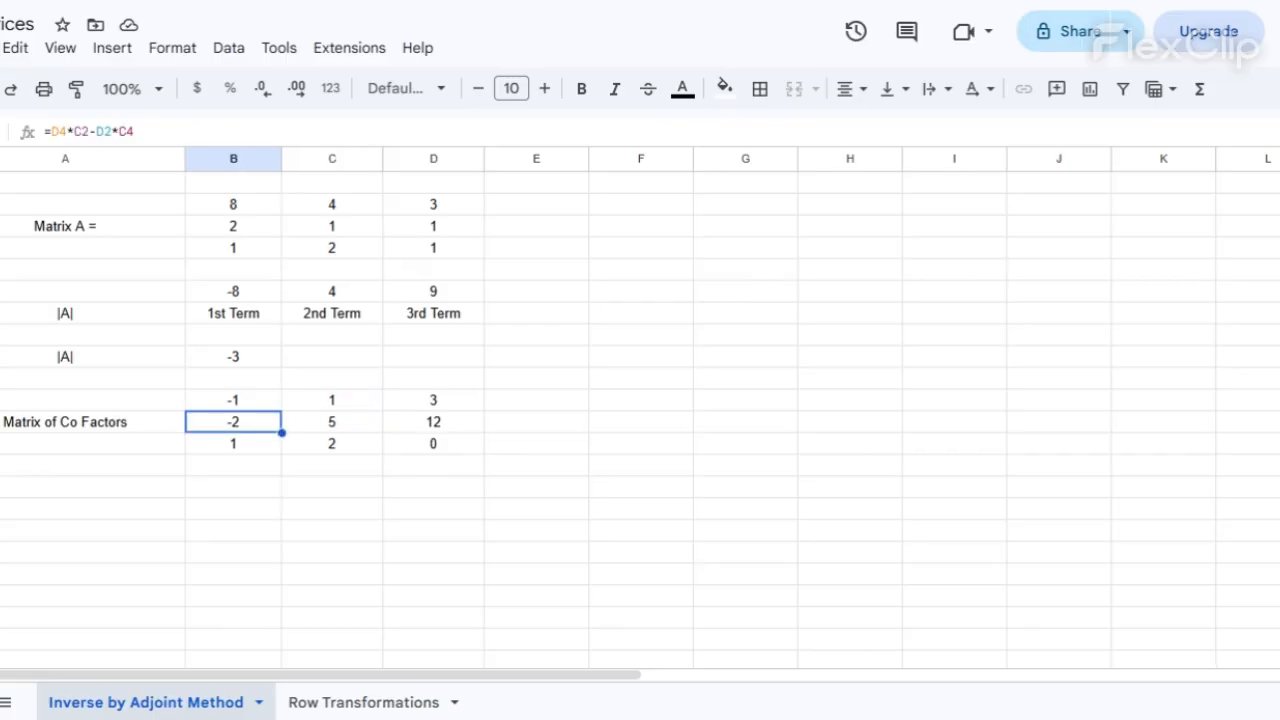
click(336, 401)
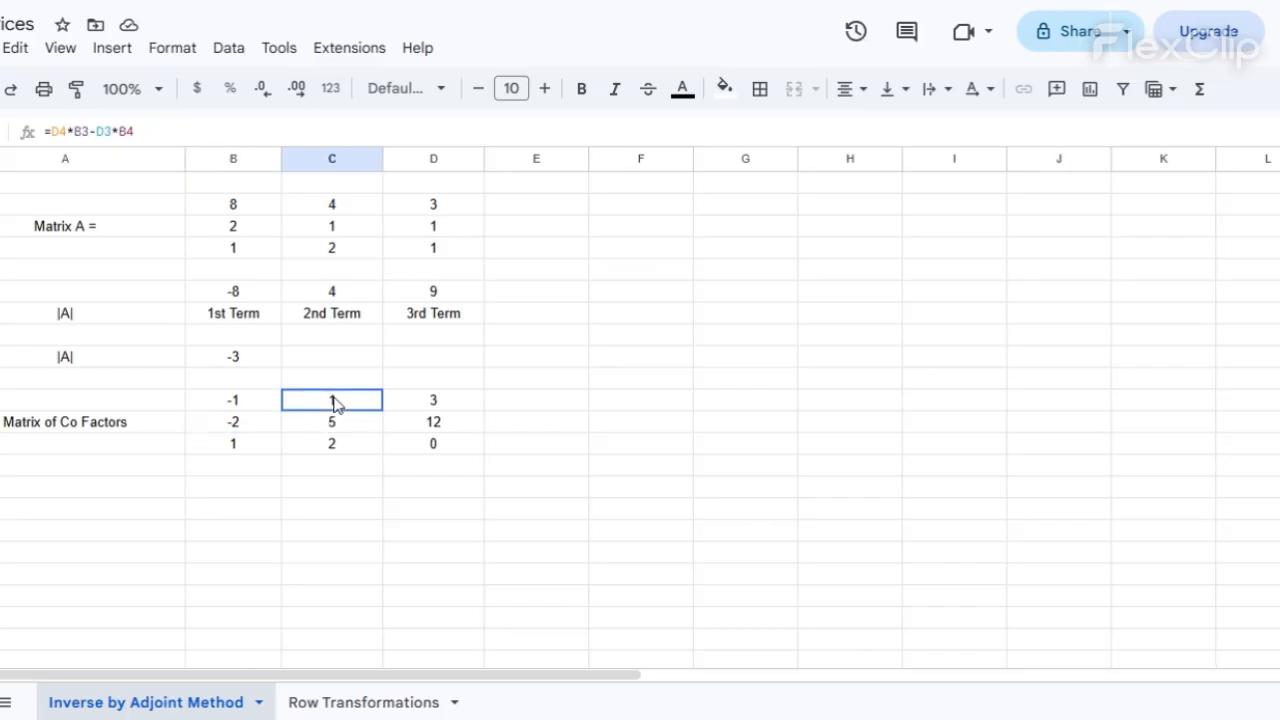
click(256, 433)
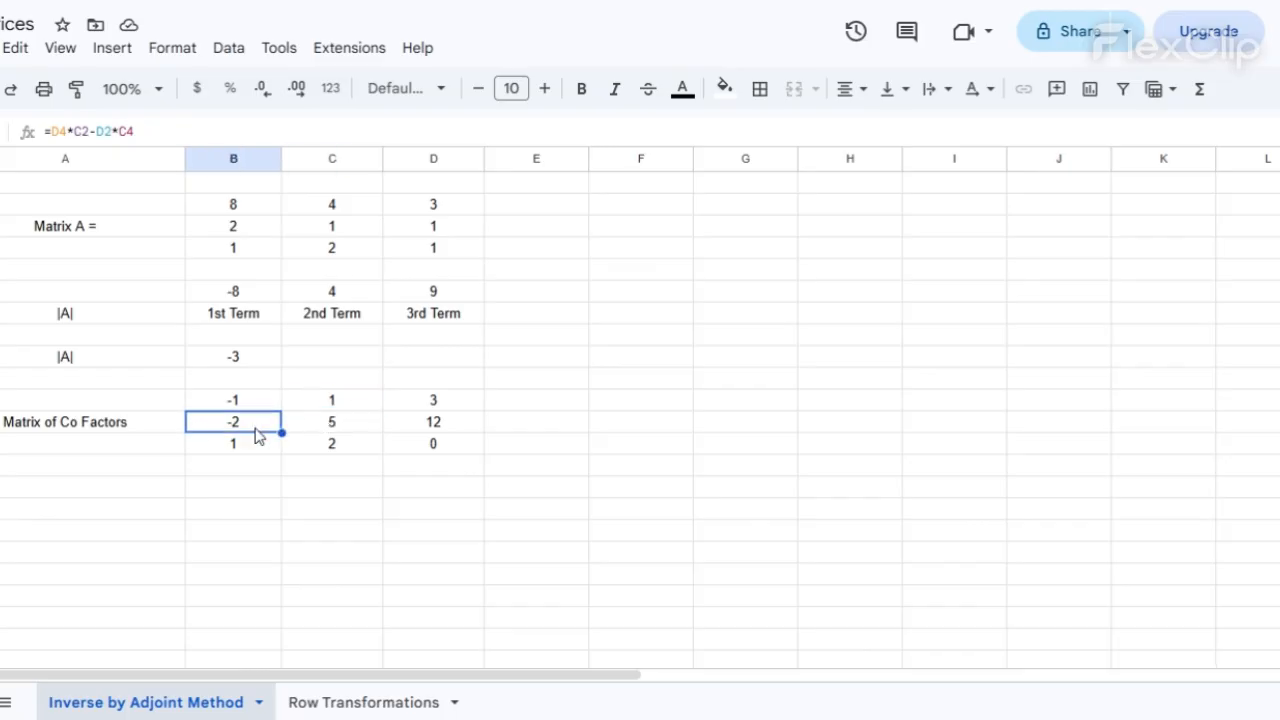
click(335, 448)
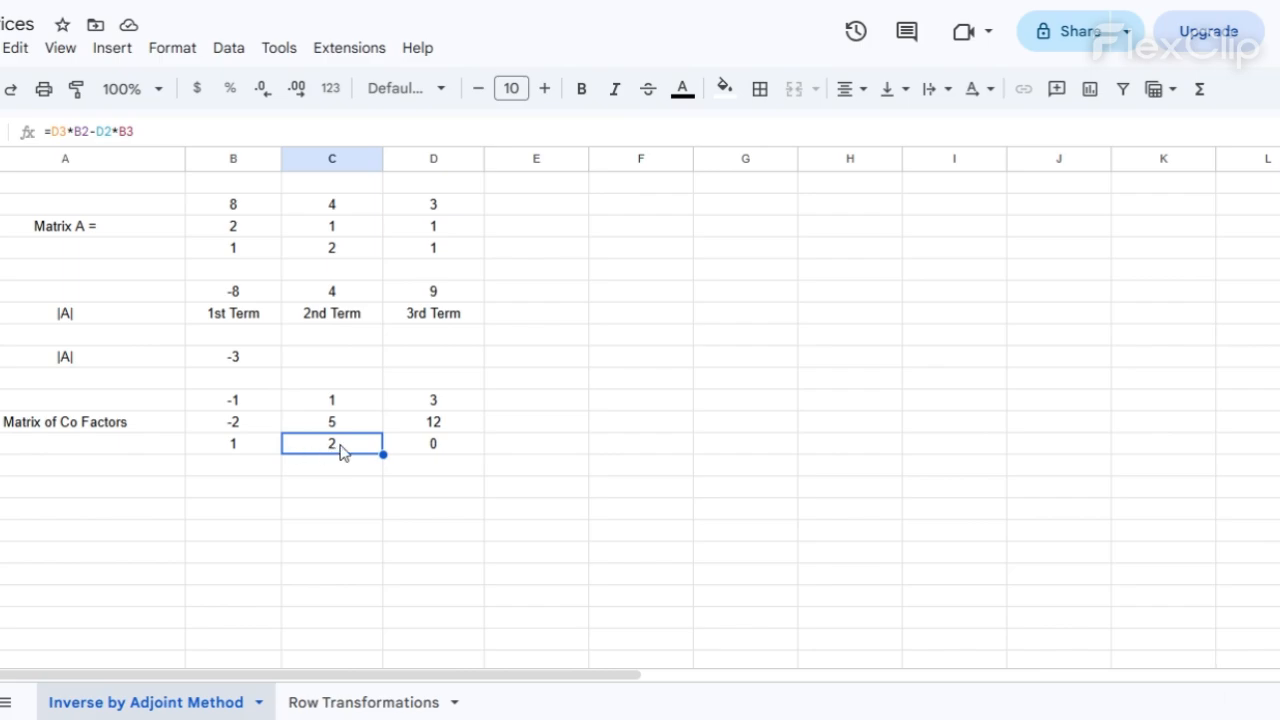
click(421, 432)
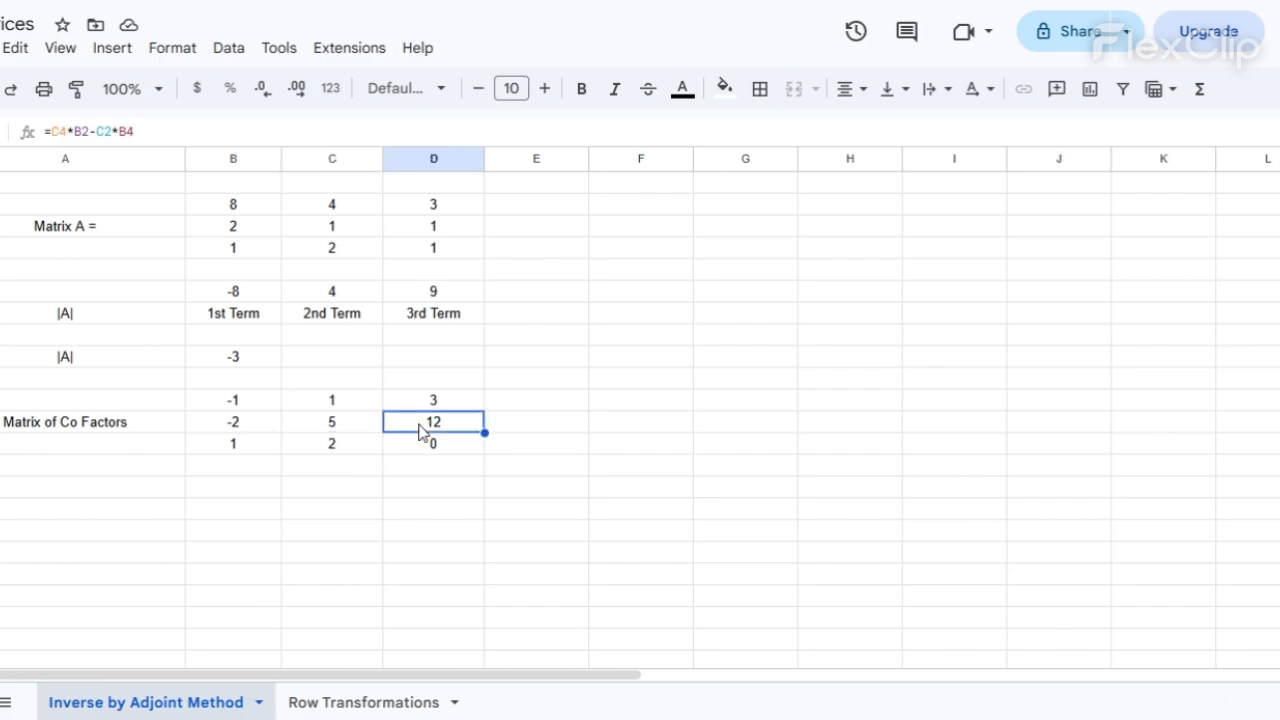
click(310, 406)
click(273, 424)
click(330, 445)
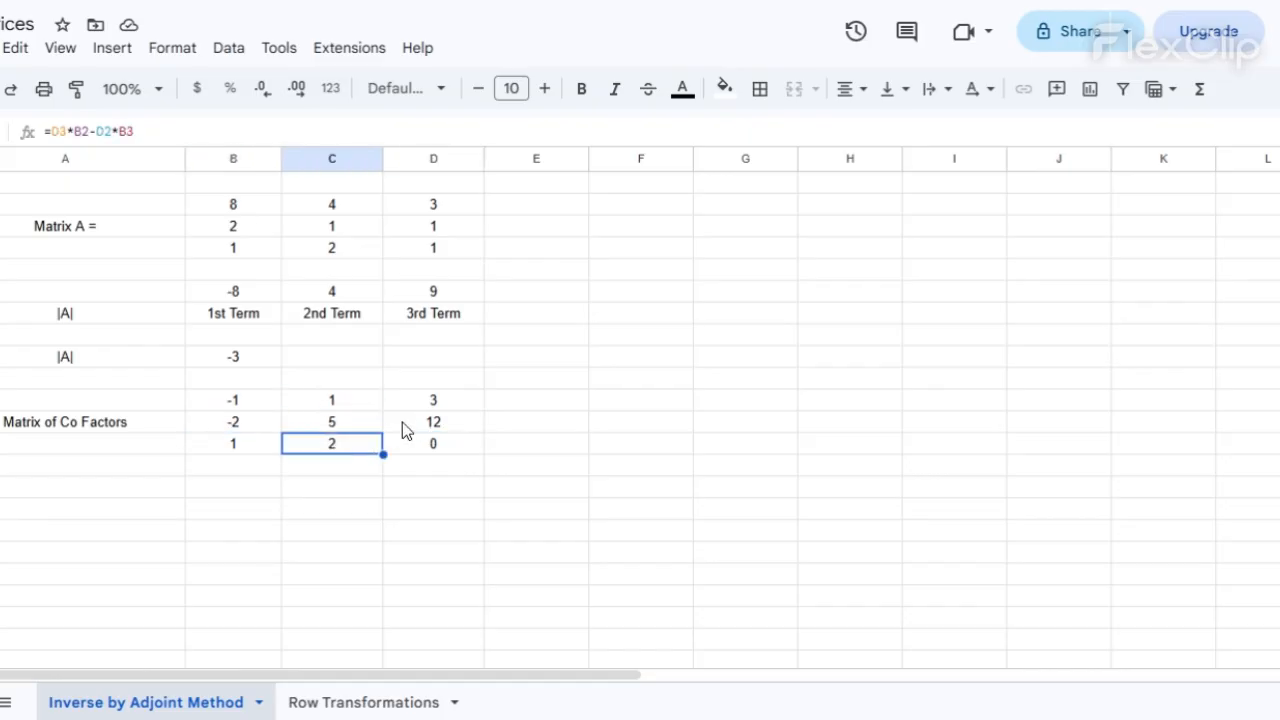
click(402, 422)
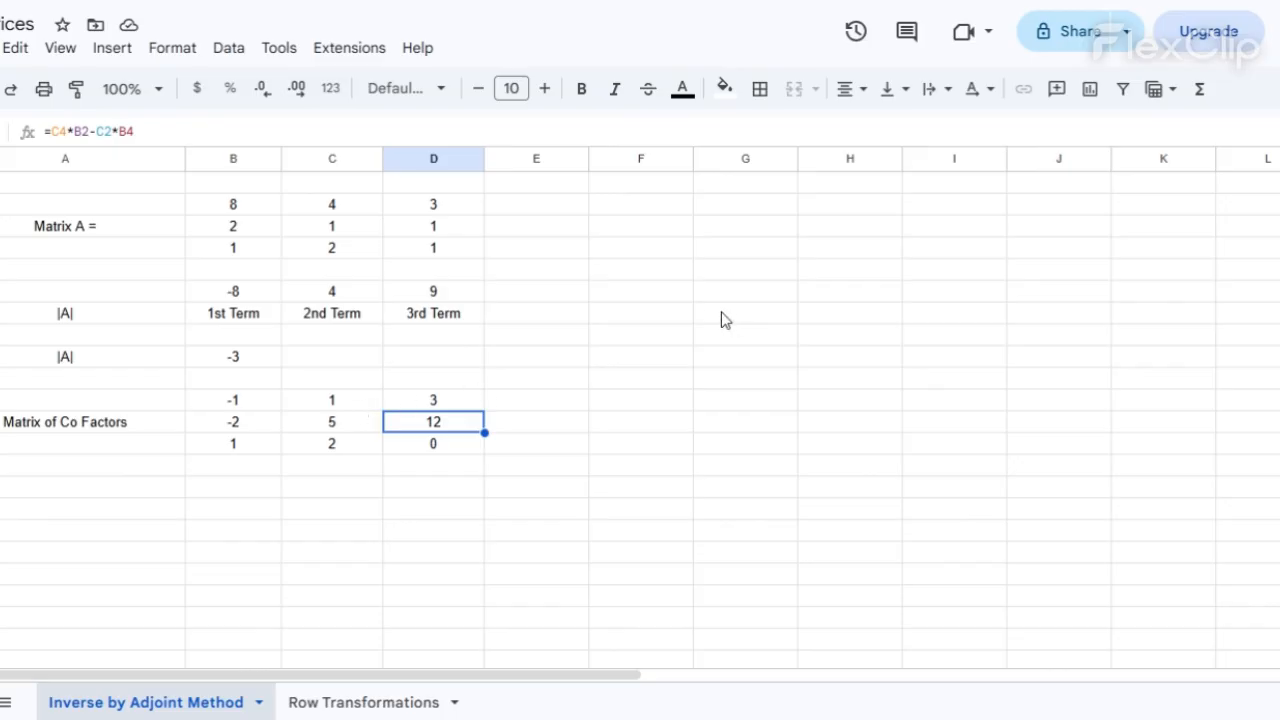
mouse_move(703, 317)
mouse_down()
mouse_move(651, 351)
mouse_move(705, 322)
mouse_up()
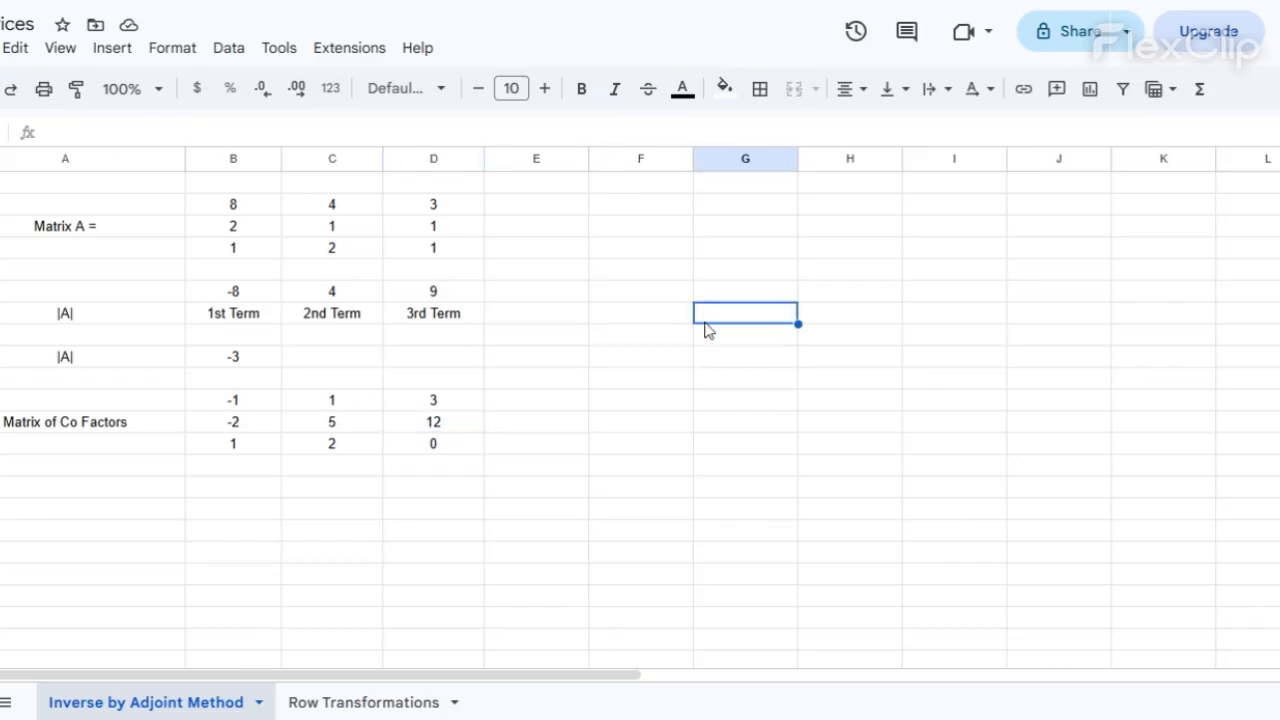
click(659, 346)
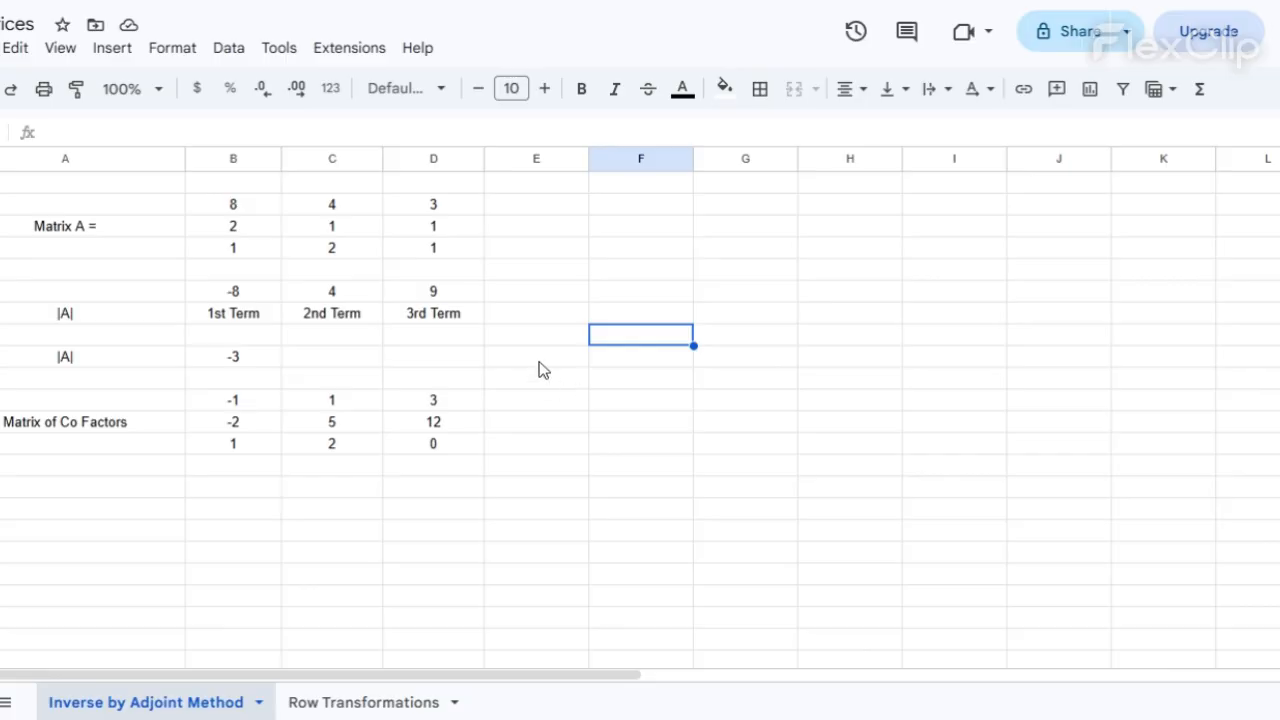
click(321, 403)
click(272, 424)
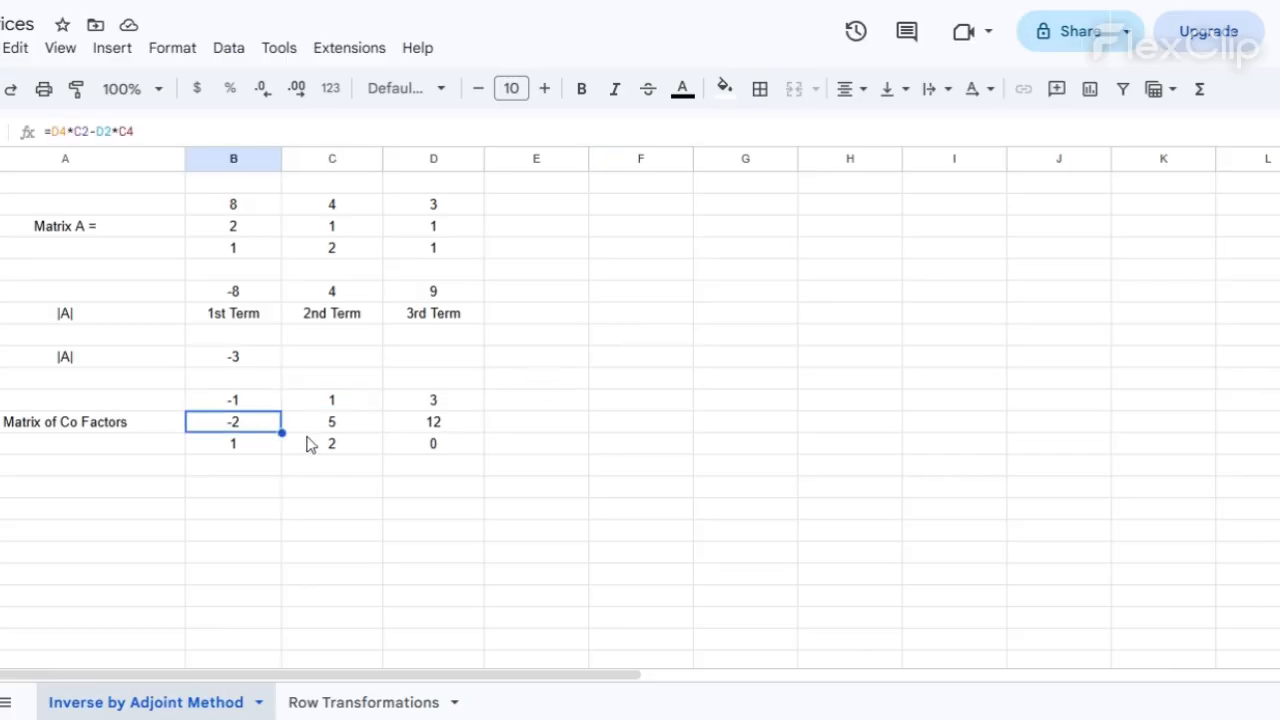
click(337, 446)
click(425, 424)
click(348, 406)
click(275, 424)
click(335, 445)
click(410, 428)
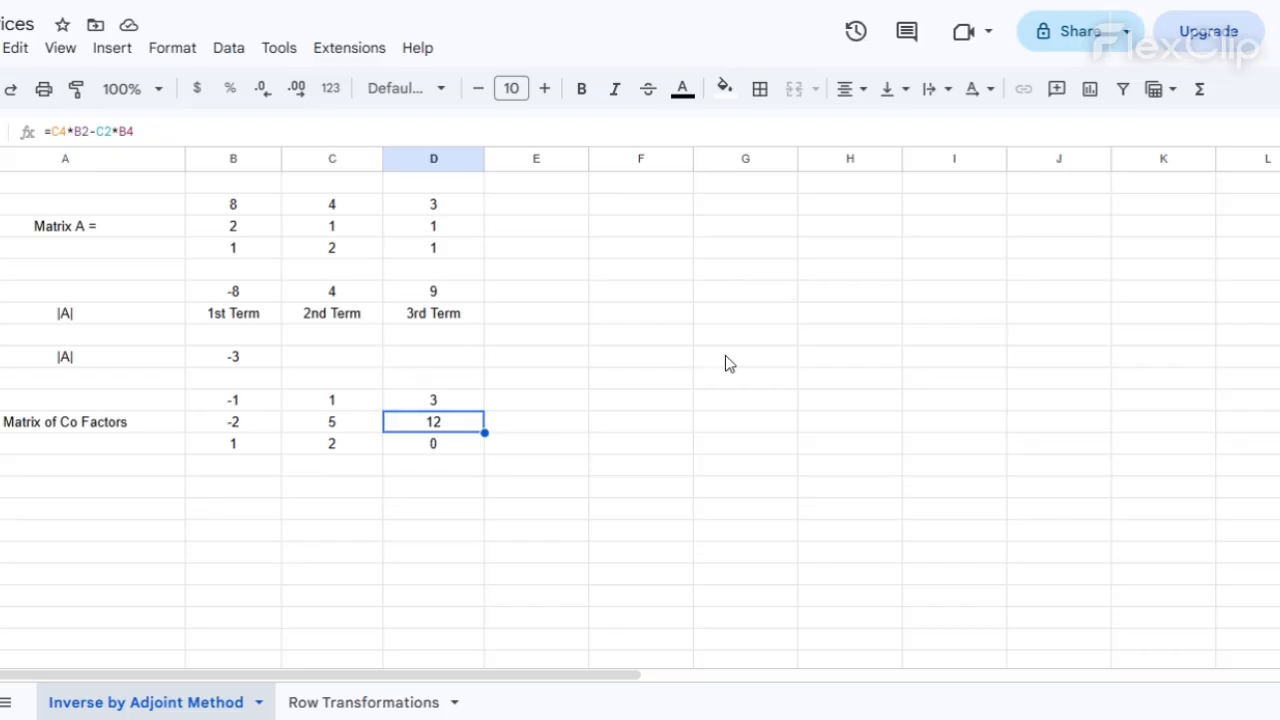
click(338, 403)
click(274, 428)
click(322, 446)
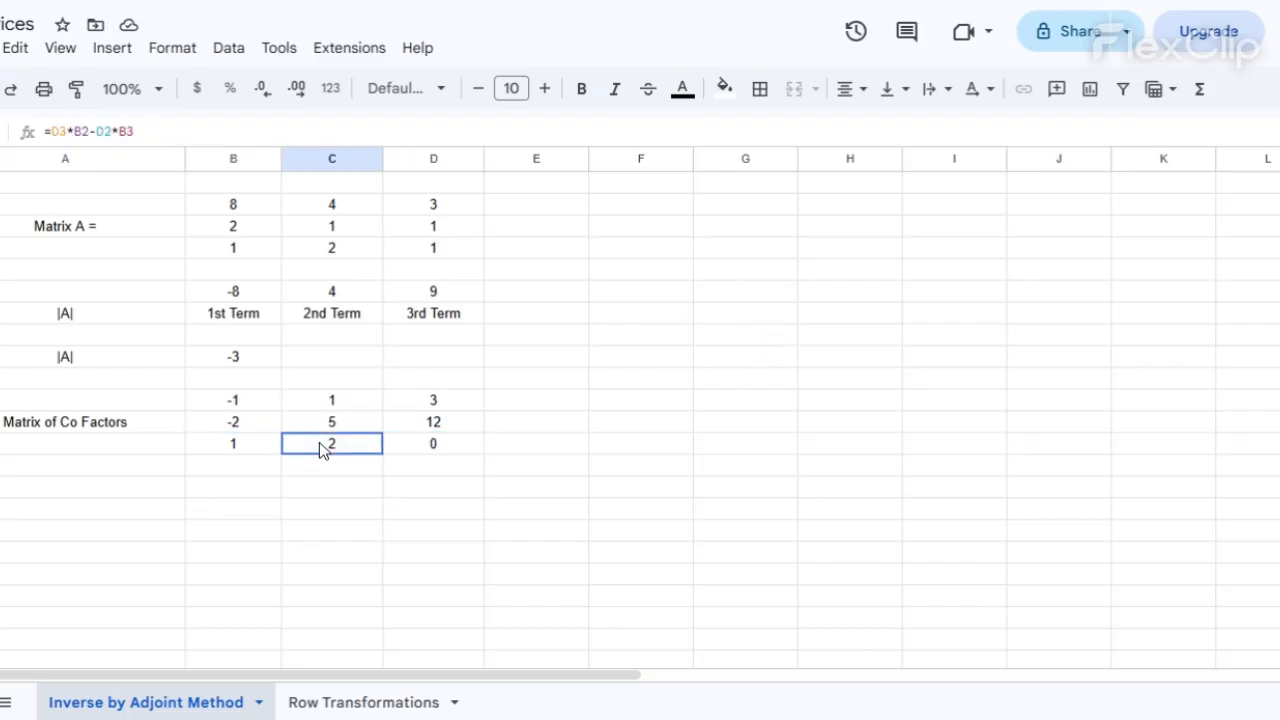
click(445, 422)
Negate the second first-row cofactor by changing the formula in cell C11 to =-(D4*B3-D3*B4).
click(372, 403)
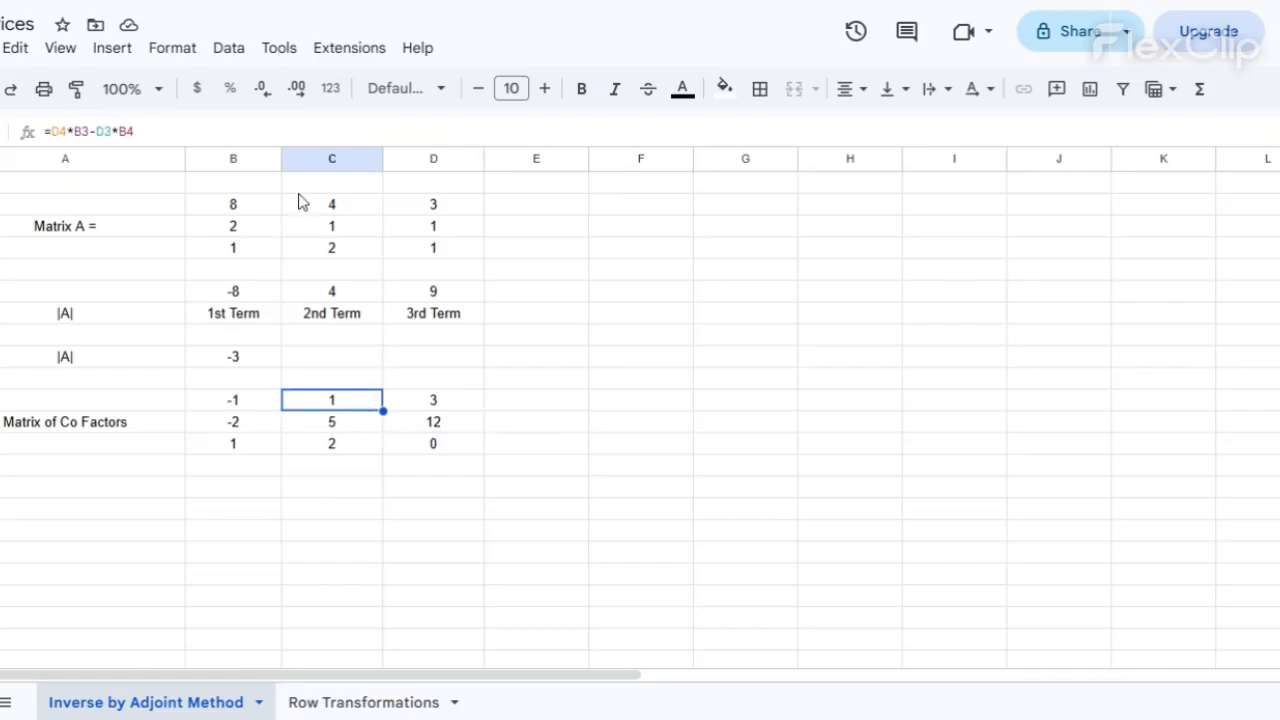
click(50, 131)
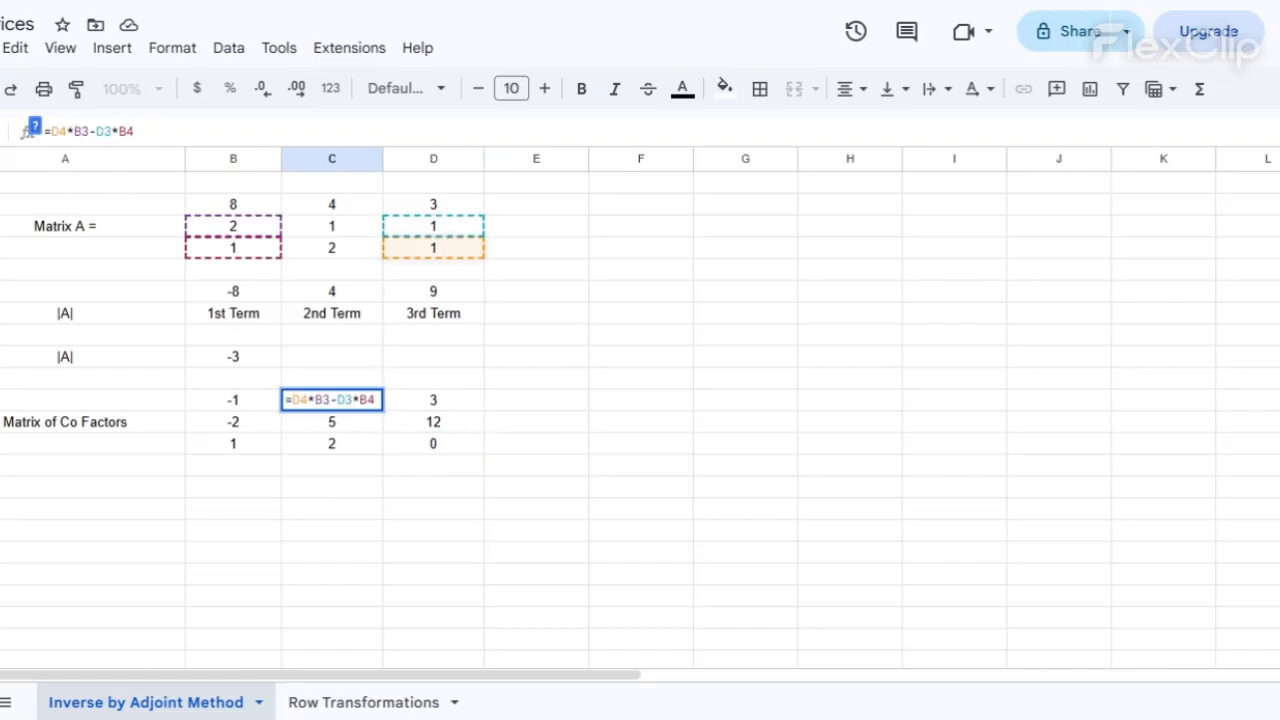
text(-()
click(149, 131)
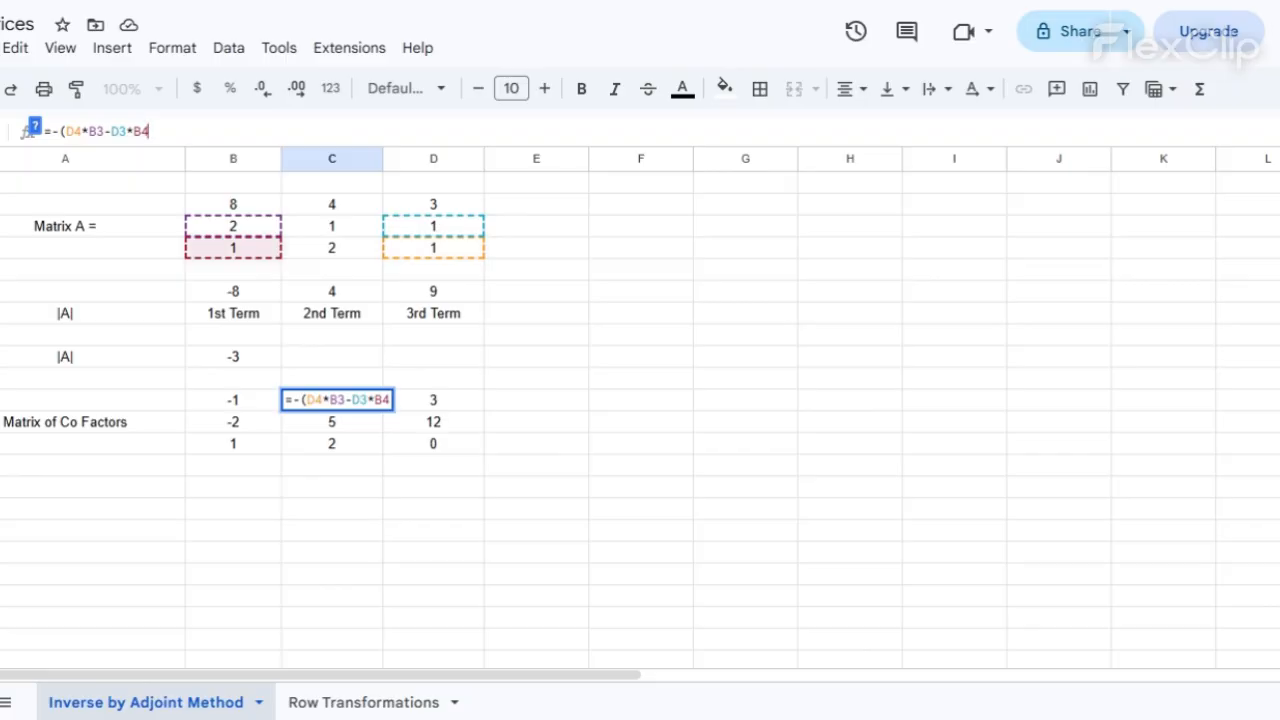
text())
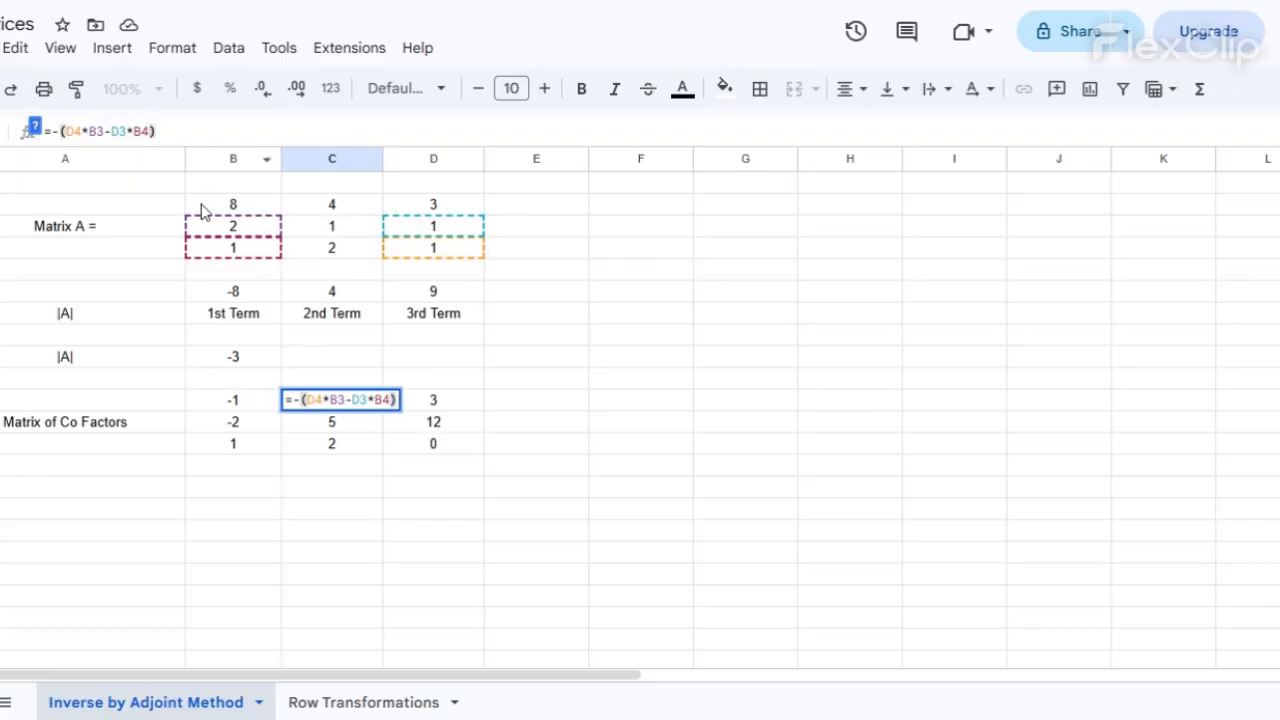
key(Tab)
Negate the first second-row cofactor by changing the formula in cell B12 to =-(D4*C2-D2*C4).
click(225, 422)
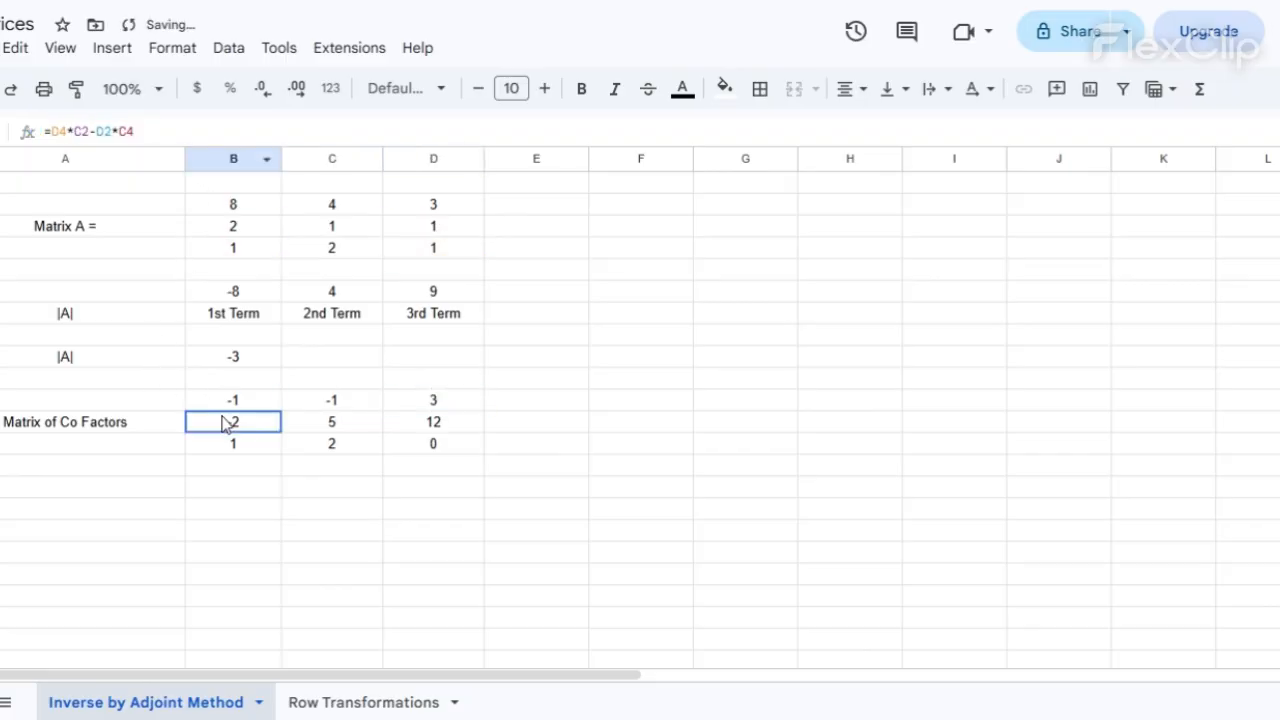
click(48, 131)
text(-()
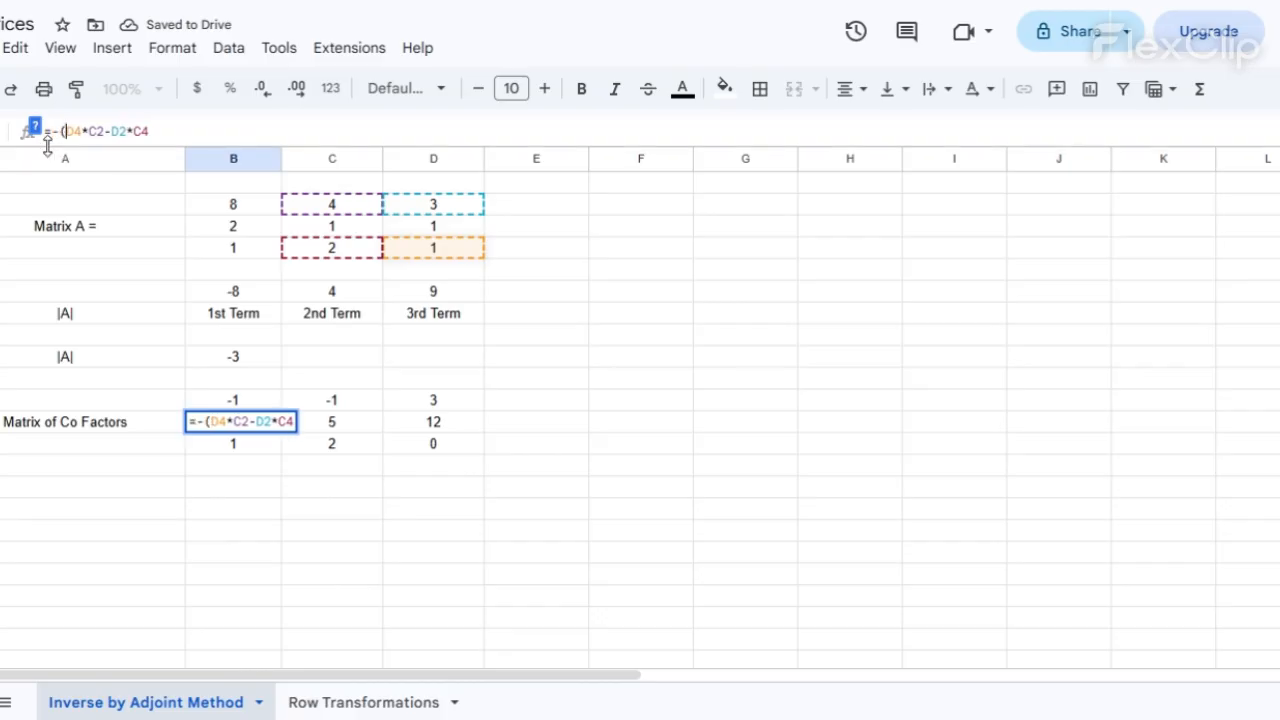
key(End)
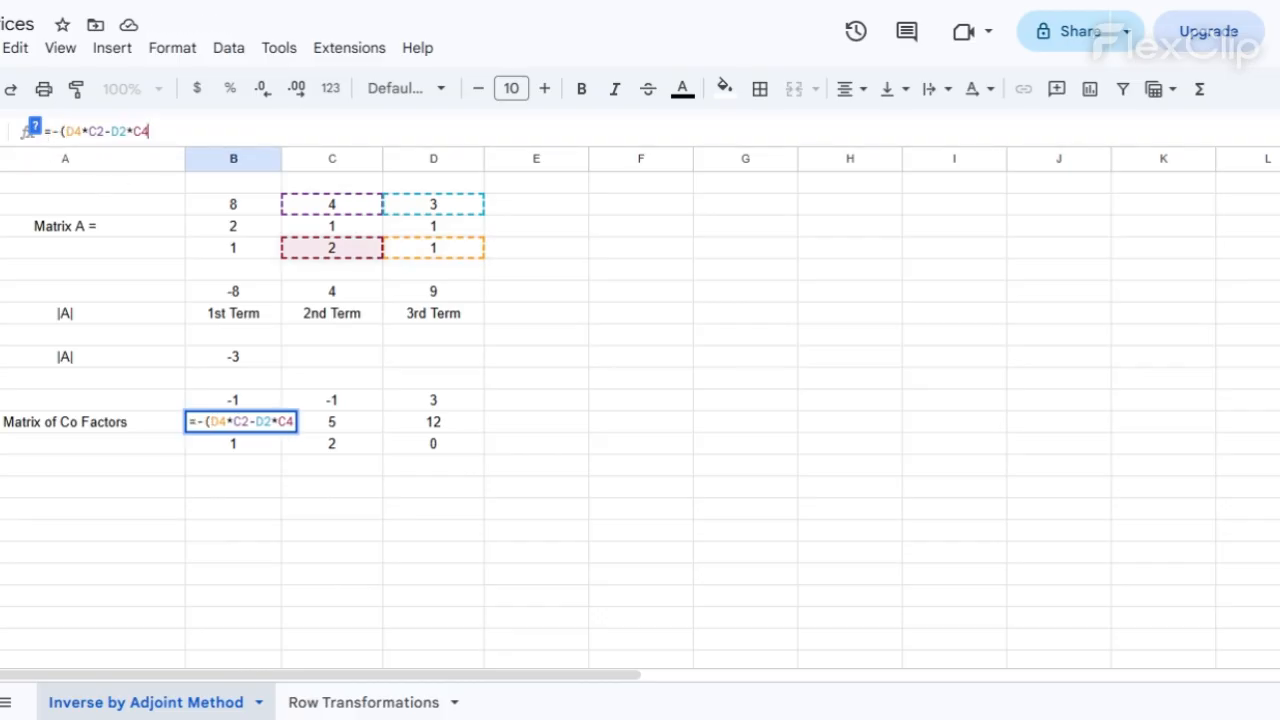
key(Tab)
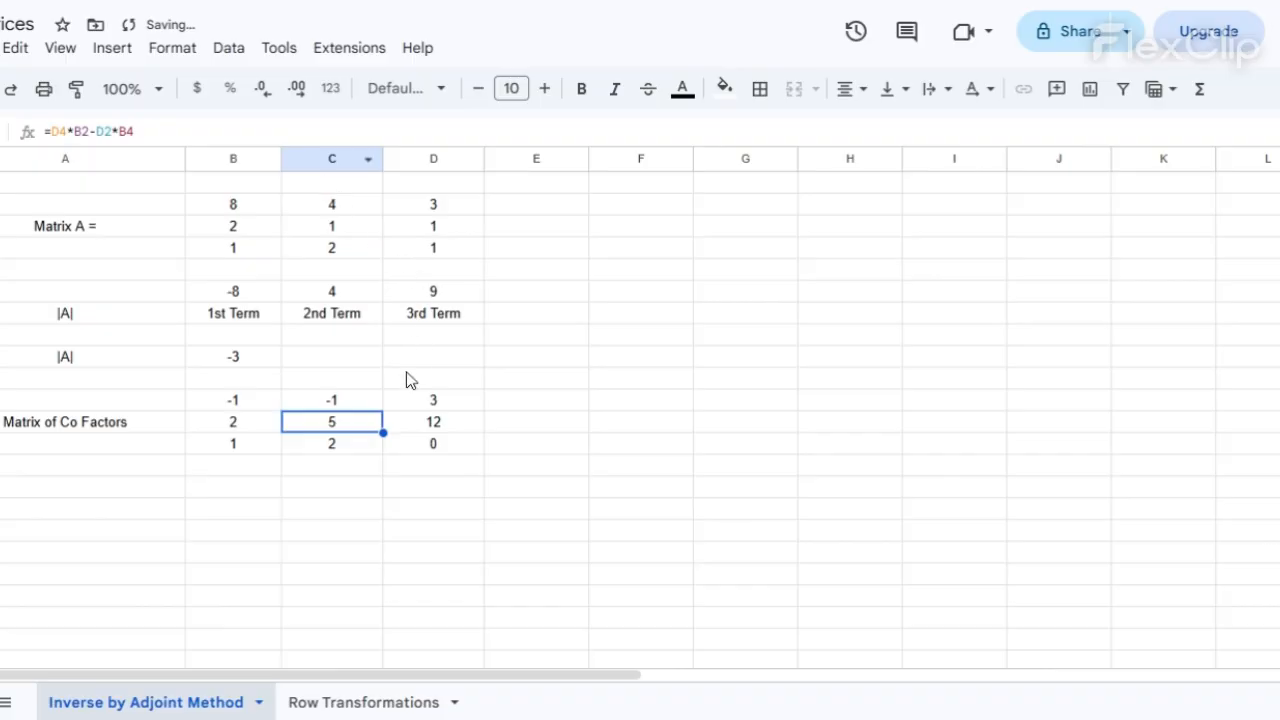
Negate the third second-row cofactor by changing the formula in cell D12 to =-(C4*B2-C2*B4).
click(417, 426)
click(35, 128)
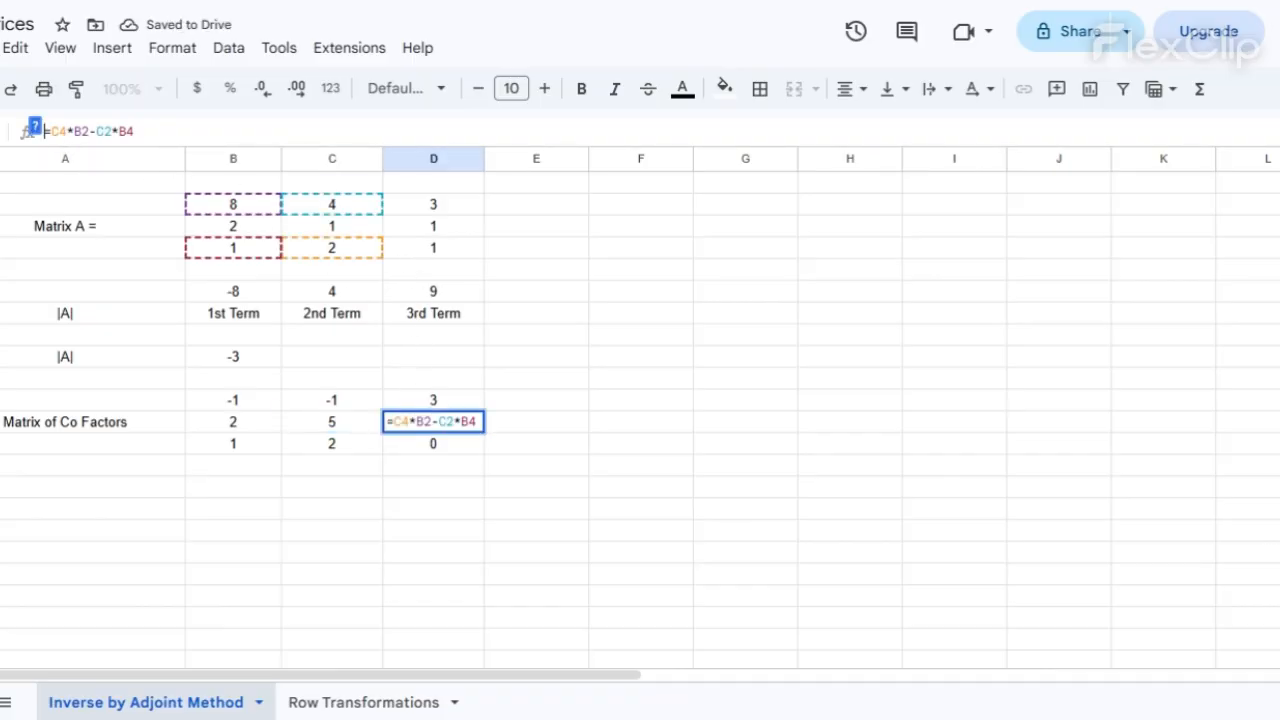
click(51, 131)
text(-()
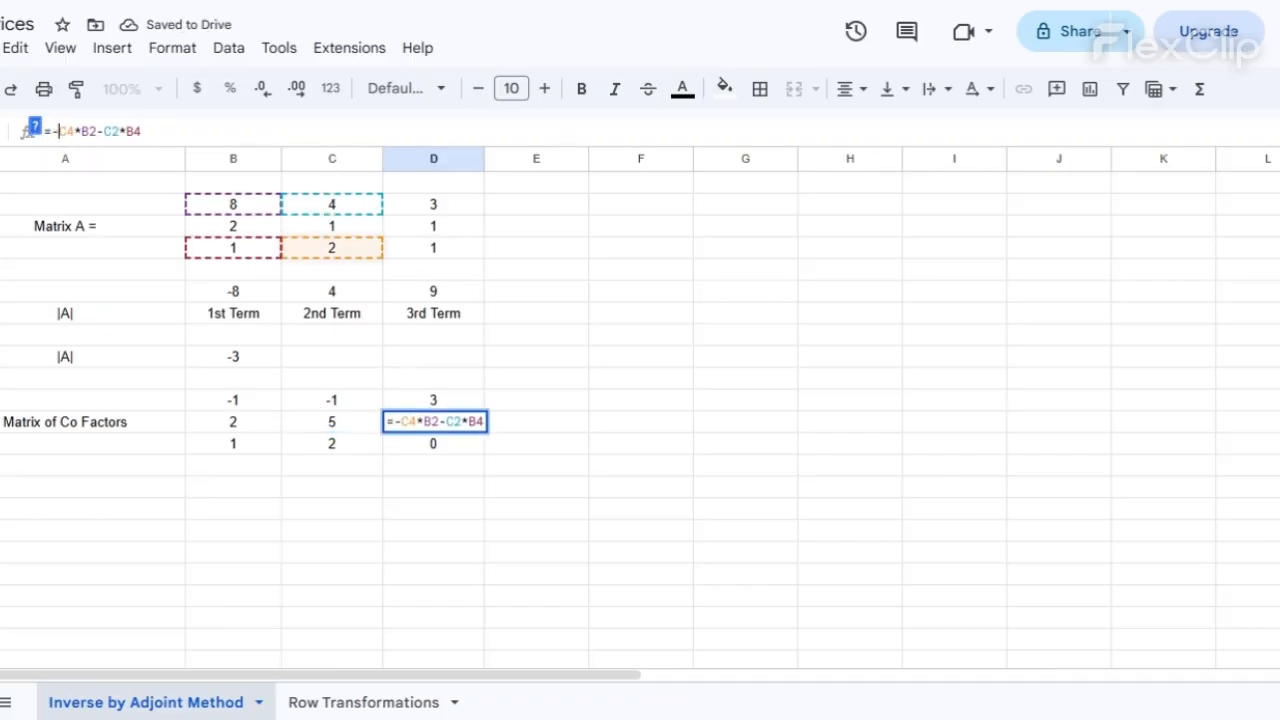
click(176, 127)
text())
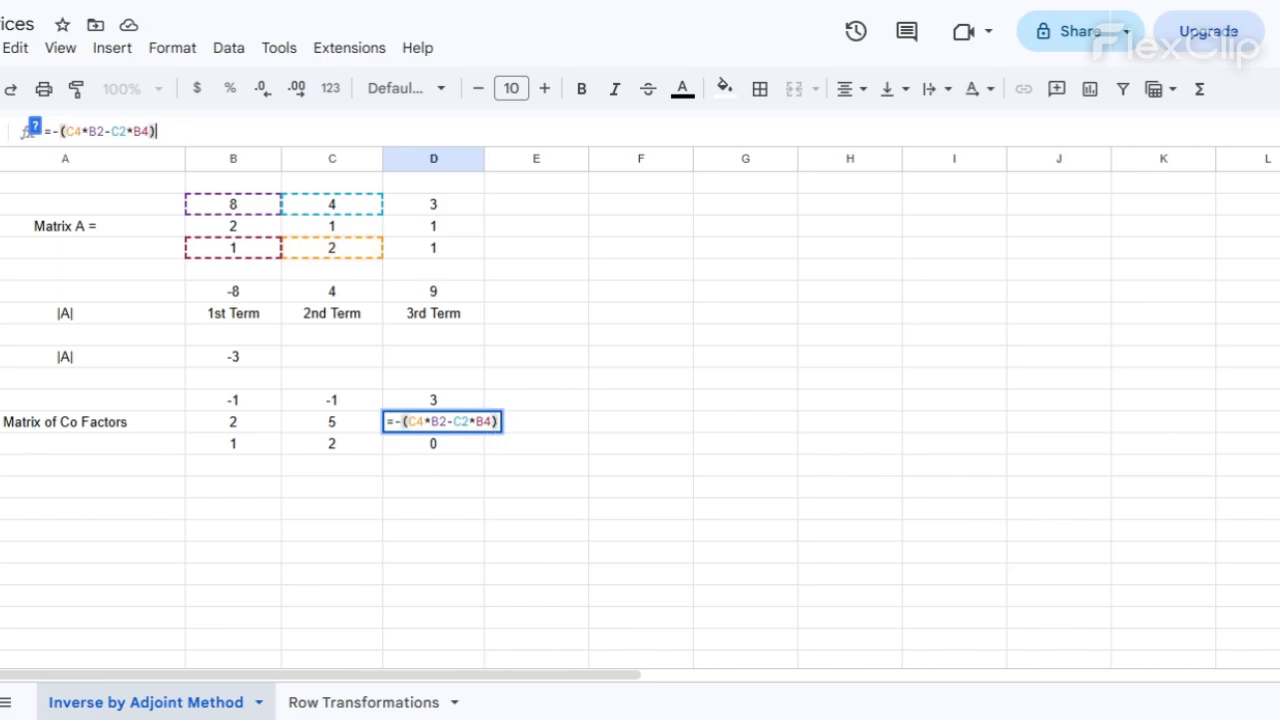
key(Return)
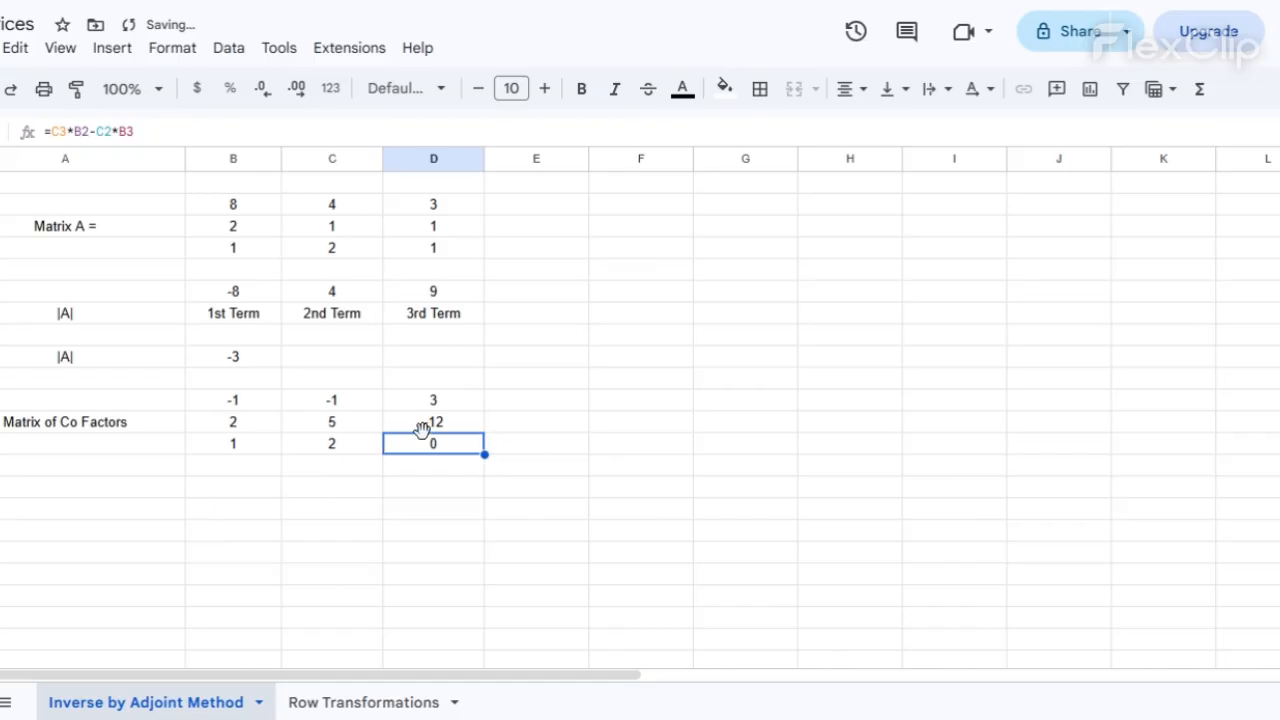
key(Up)
Negate the second third-row cofactor by changing the formula in cell C13 to =-(D3*B2-D2*B3).
click(370, 446)
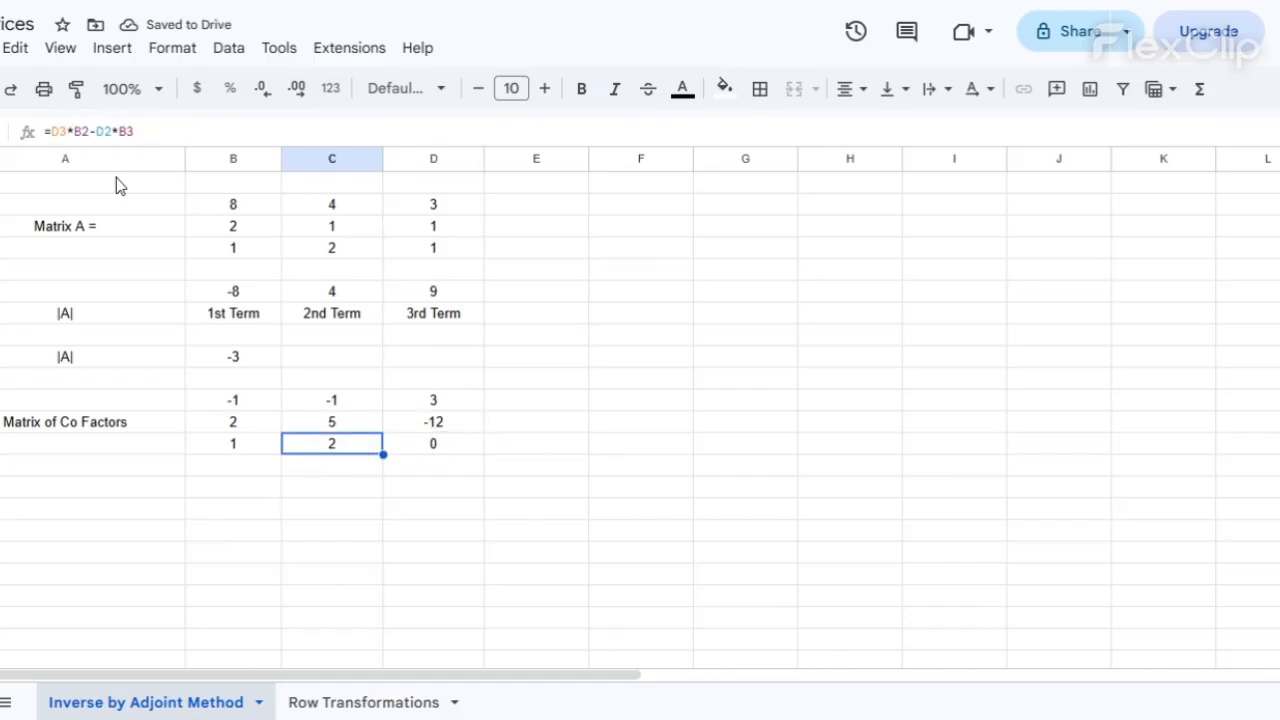
click(48, 131)
text(-()
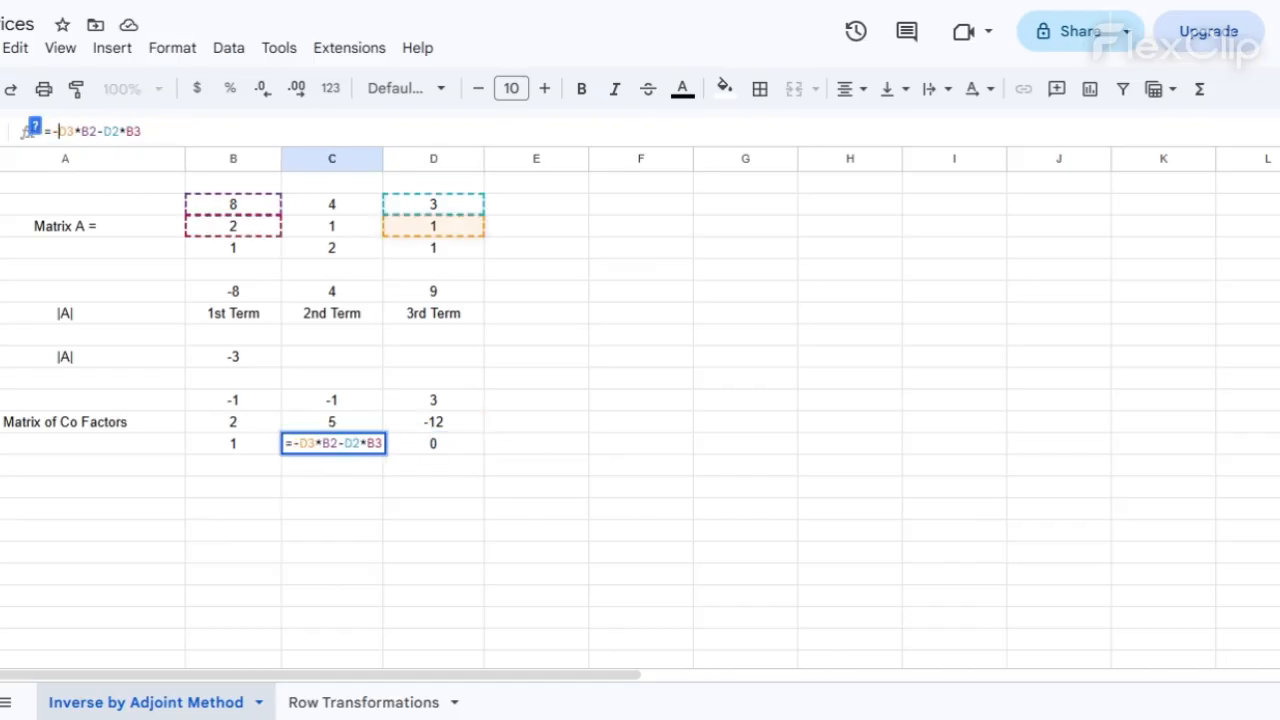
click(149, 131)
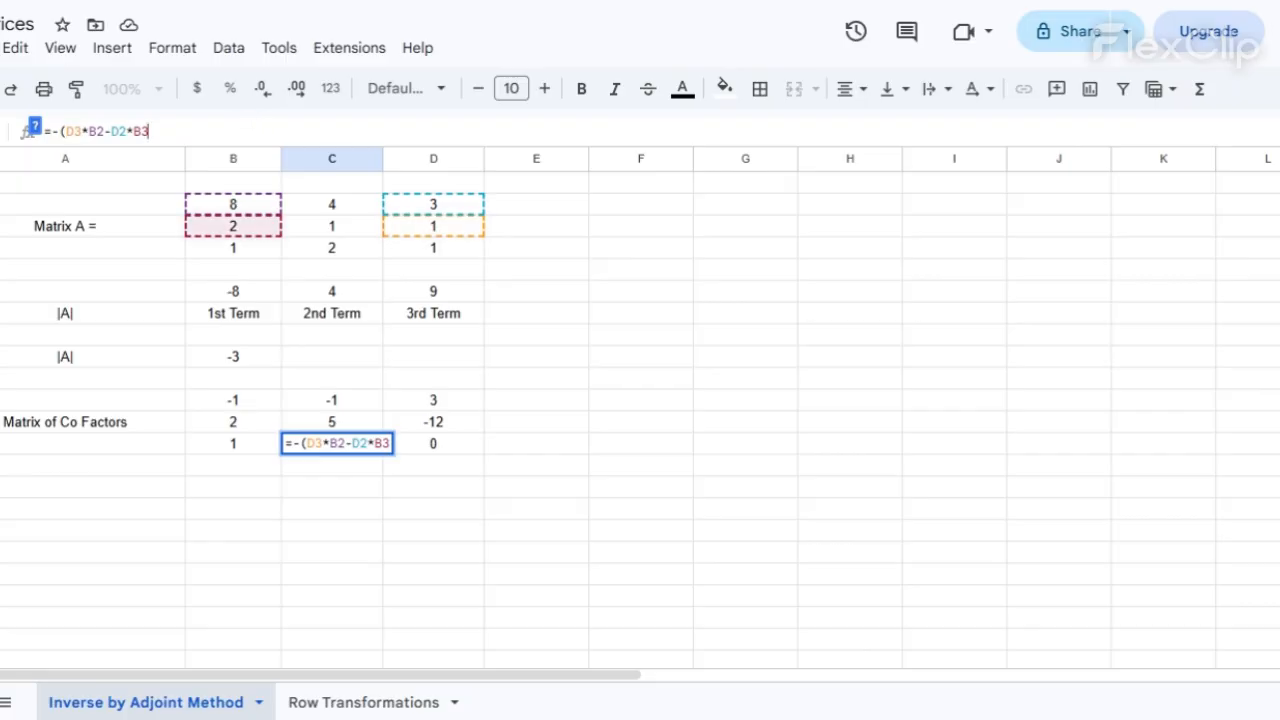
key(Tab)
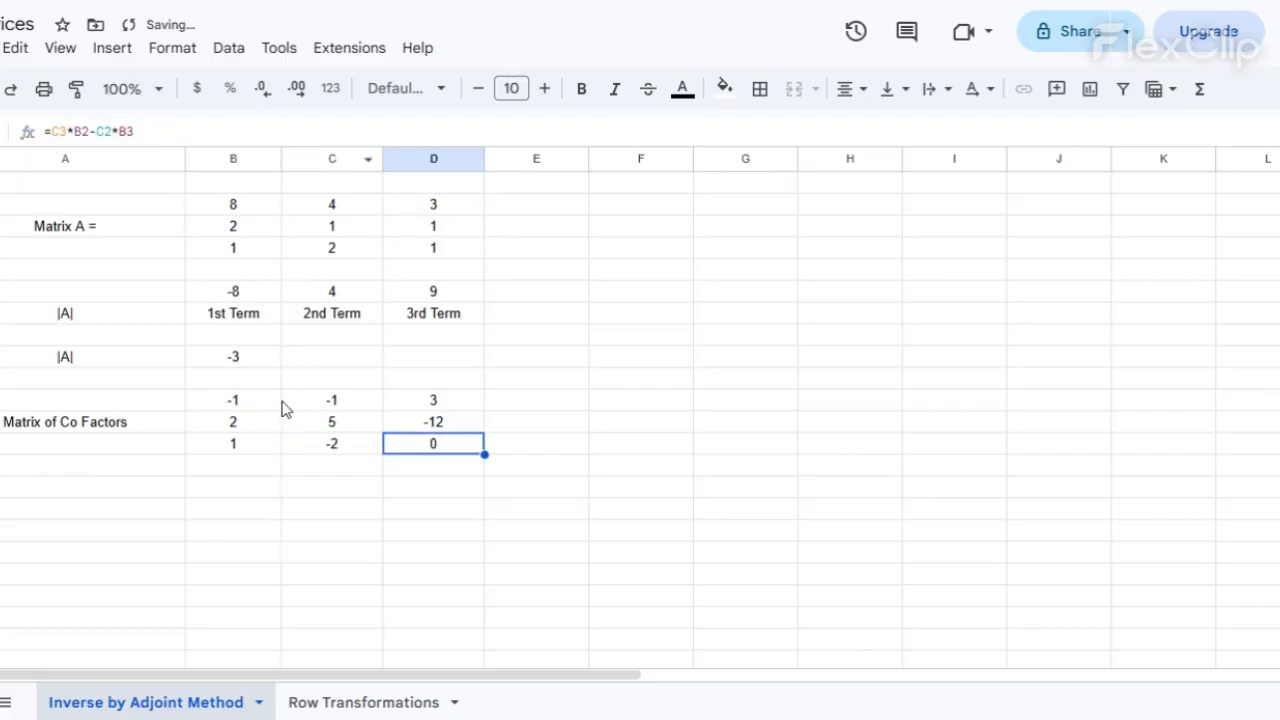
Review the cofactor entries in B11:D13, checking the sign-changed cells against the ones whose signs were kept.
click(330, 405)
click(257, 424)
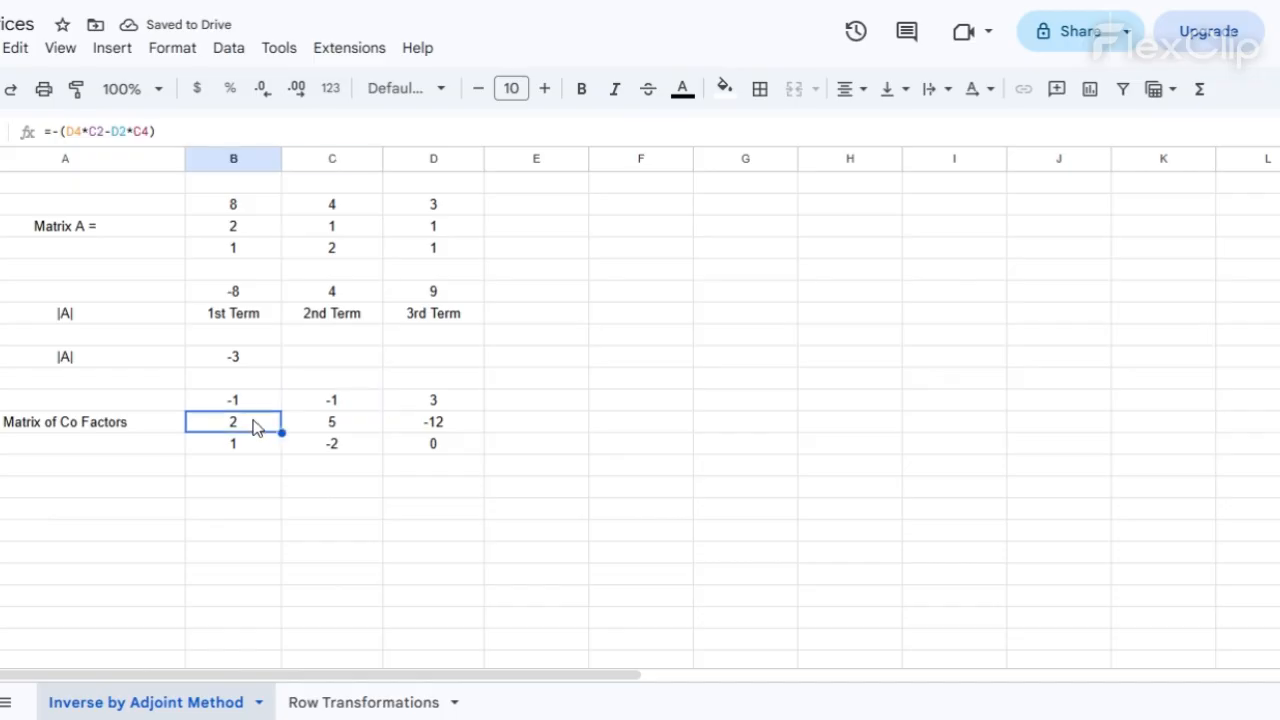
click(332, 446)
click(409, 430)
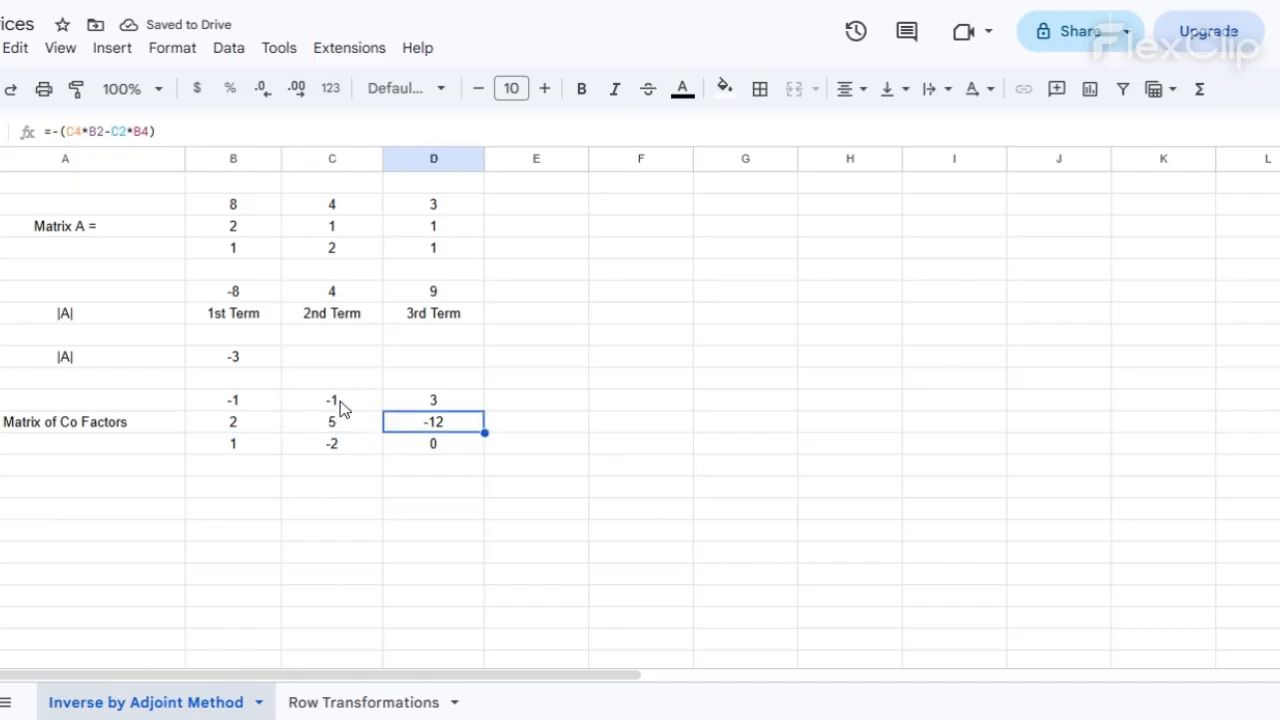
click(342, 408)
click(240, 408)
click(418, 405)
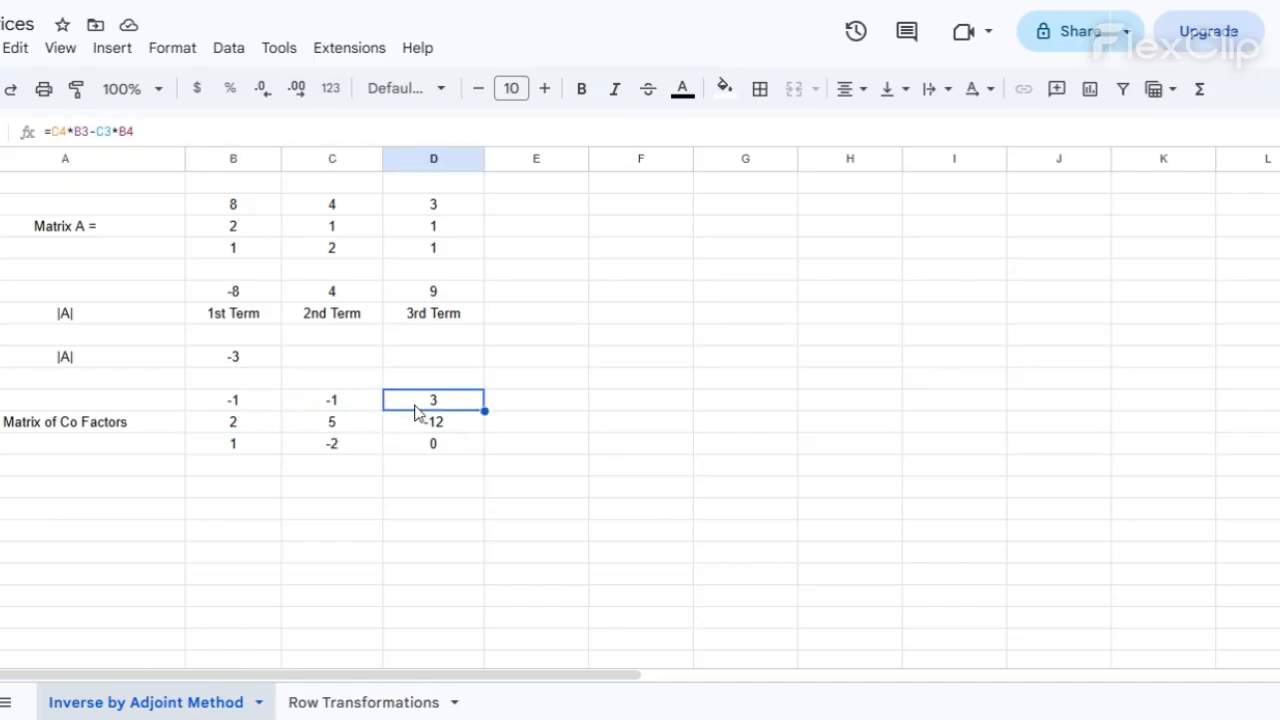
click(261, 446)
click(391, 452)
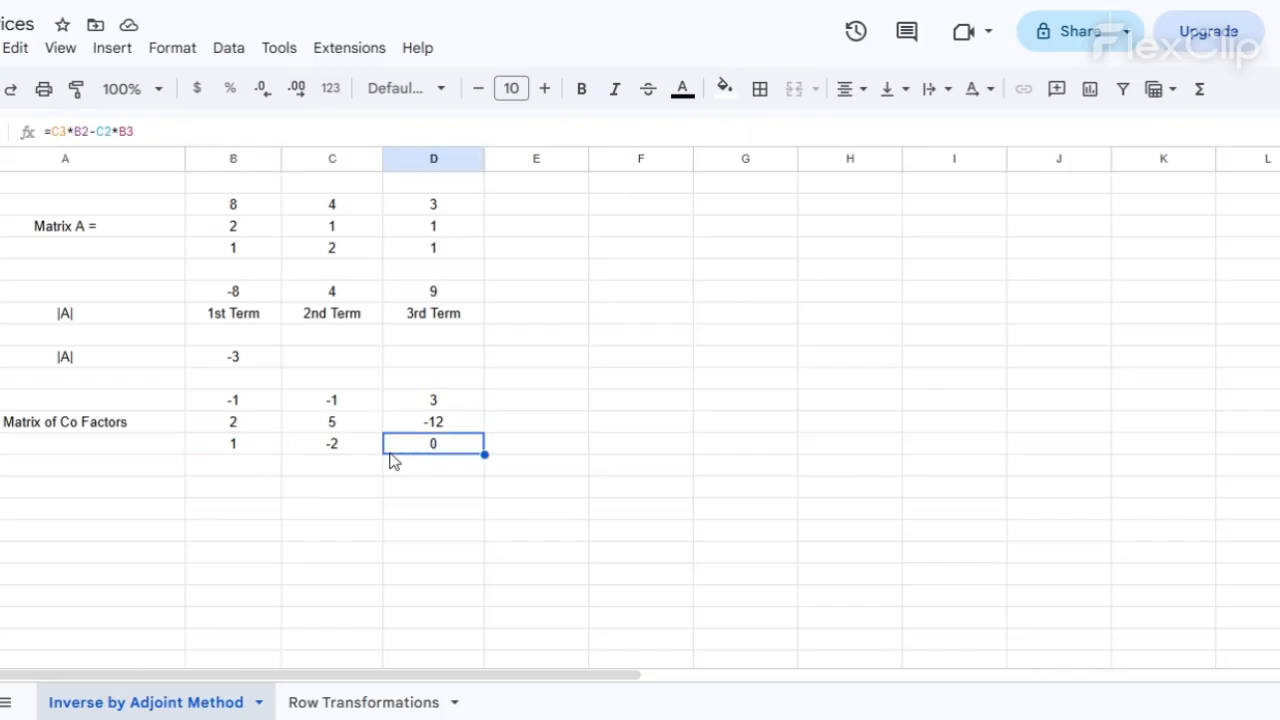
Label cell A16 "Adjoint of A" below the cofactor matrix.
click(168, 508)
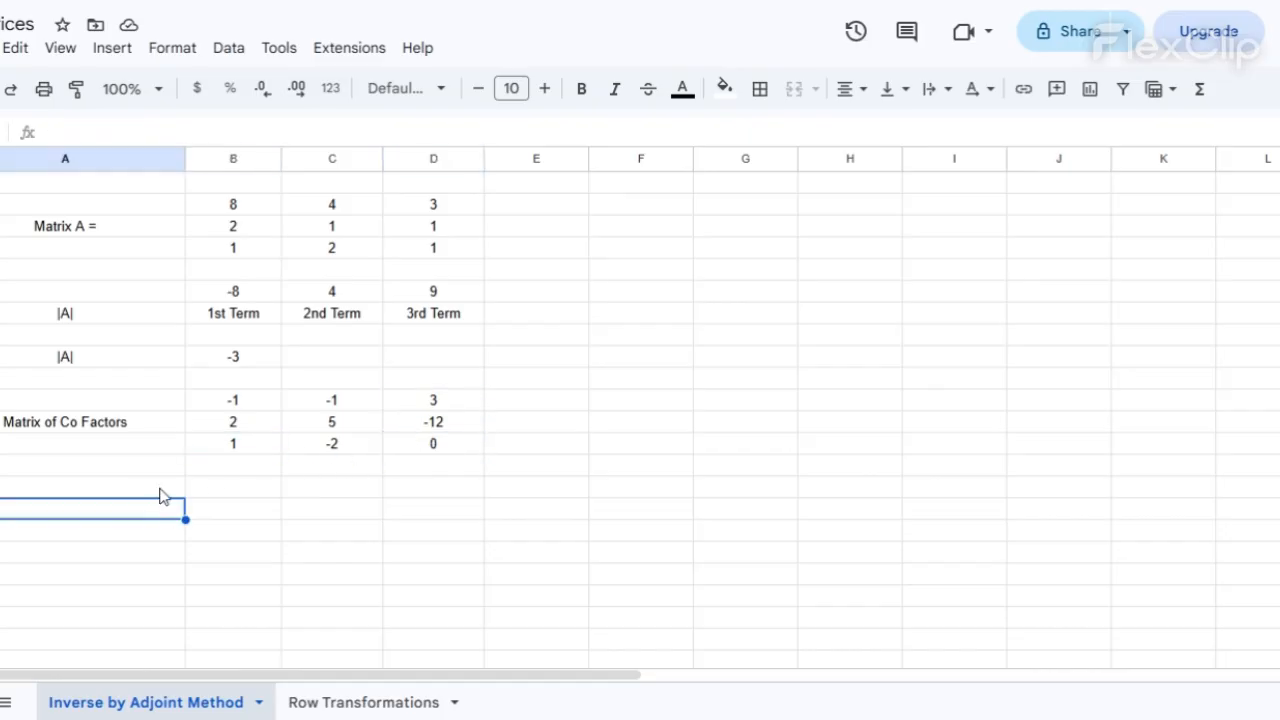
text(Adjo)
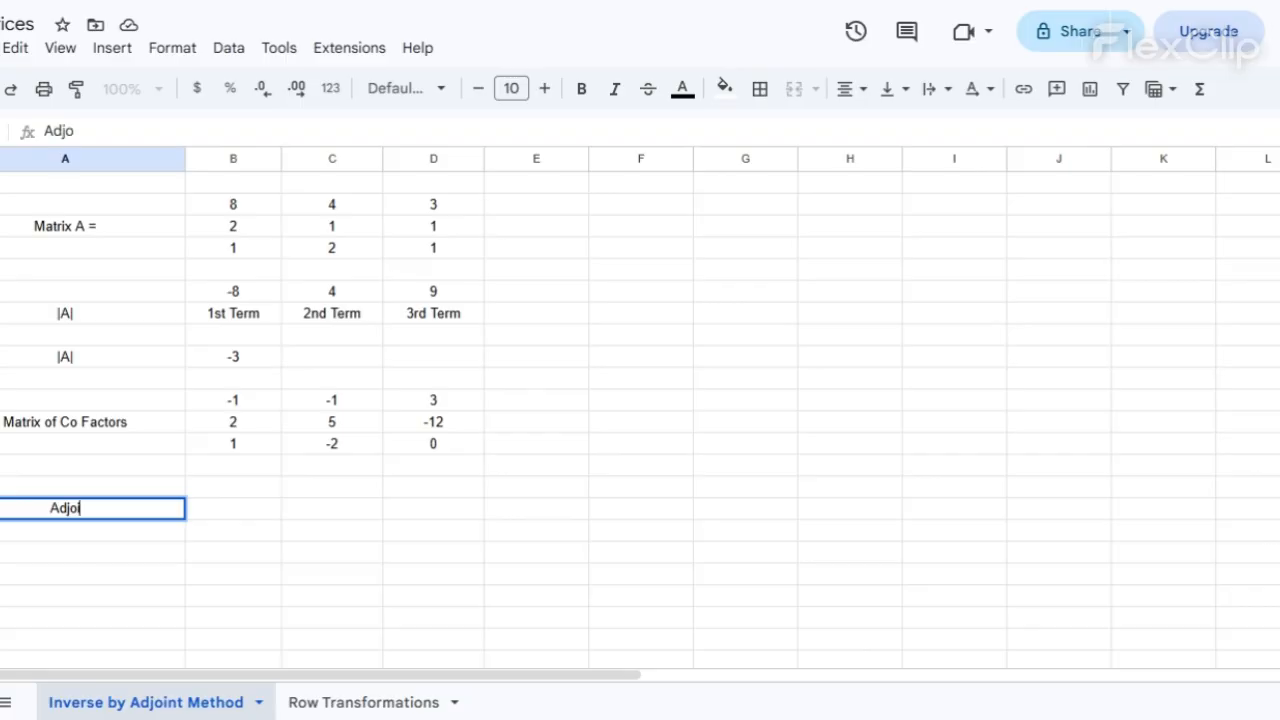
text(int o)
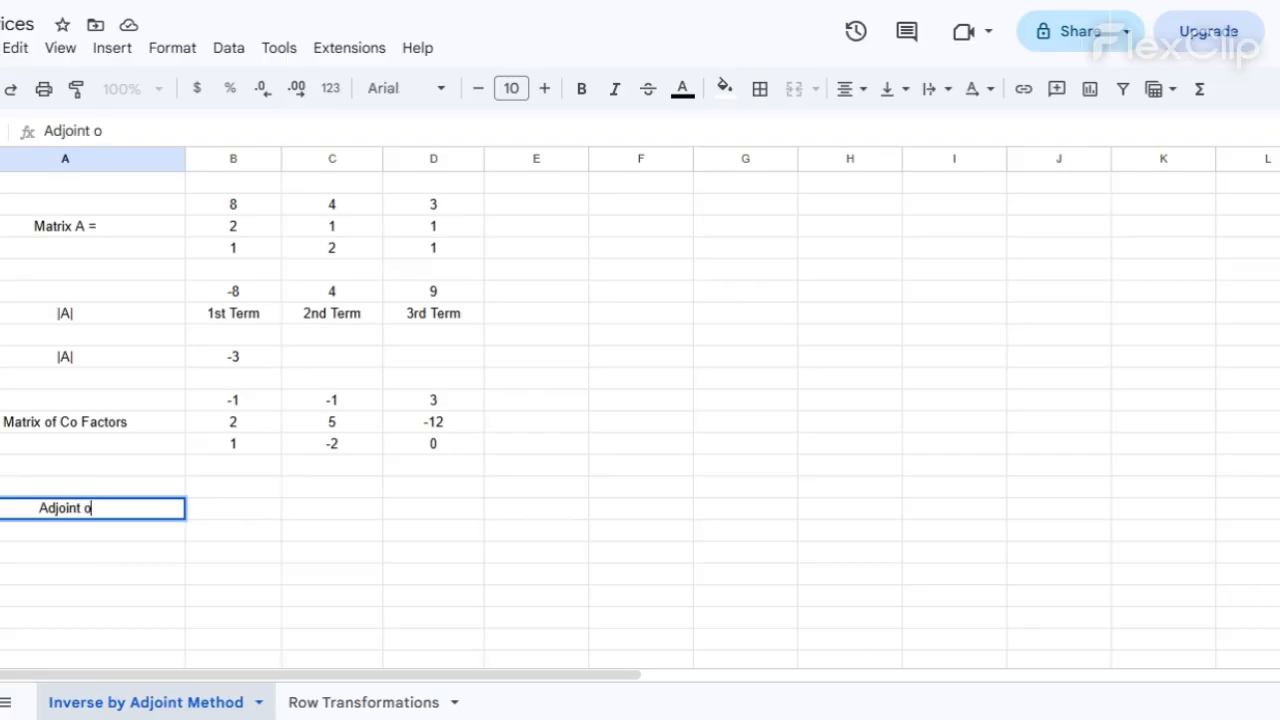
text(f A)
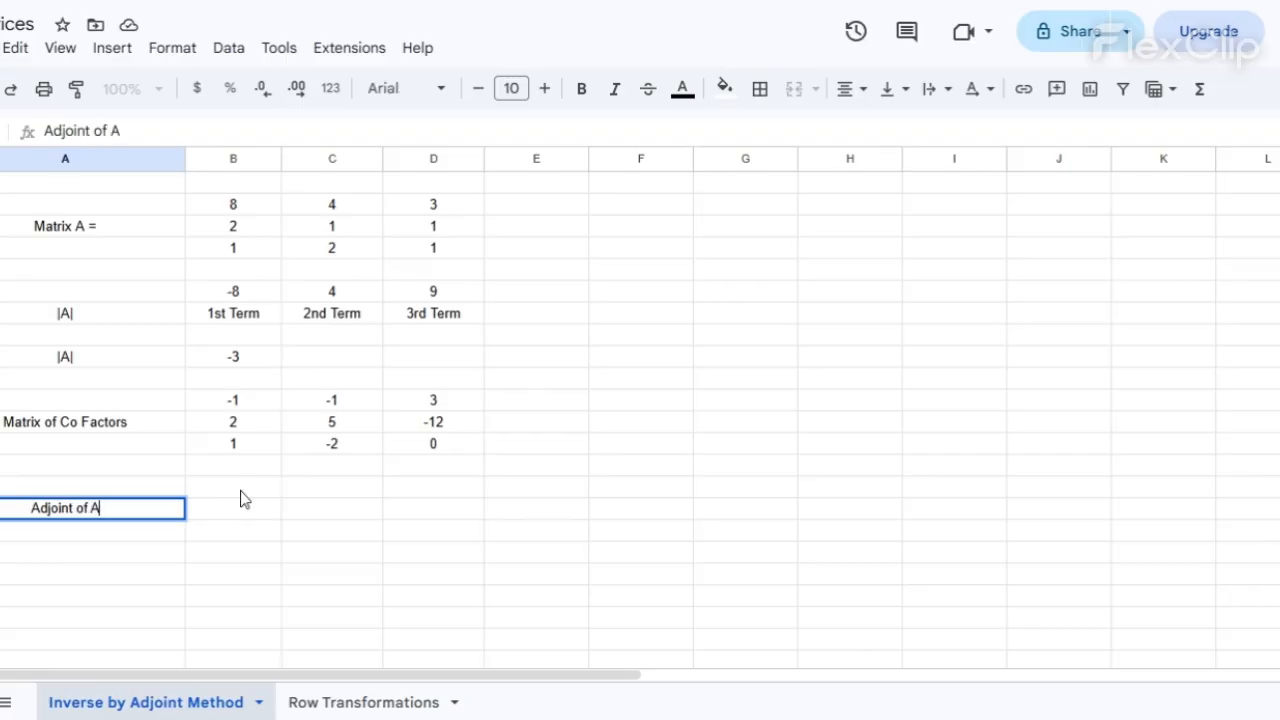
key(Tab)
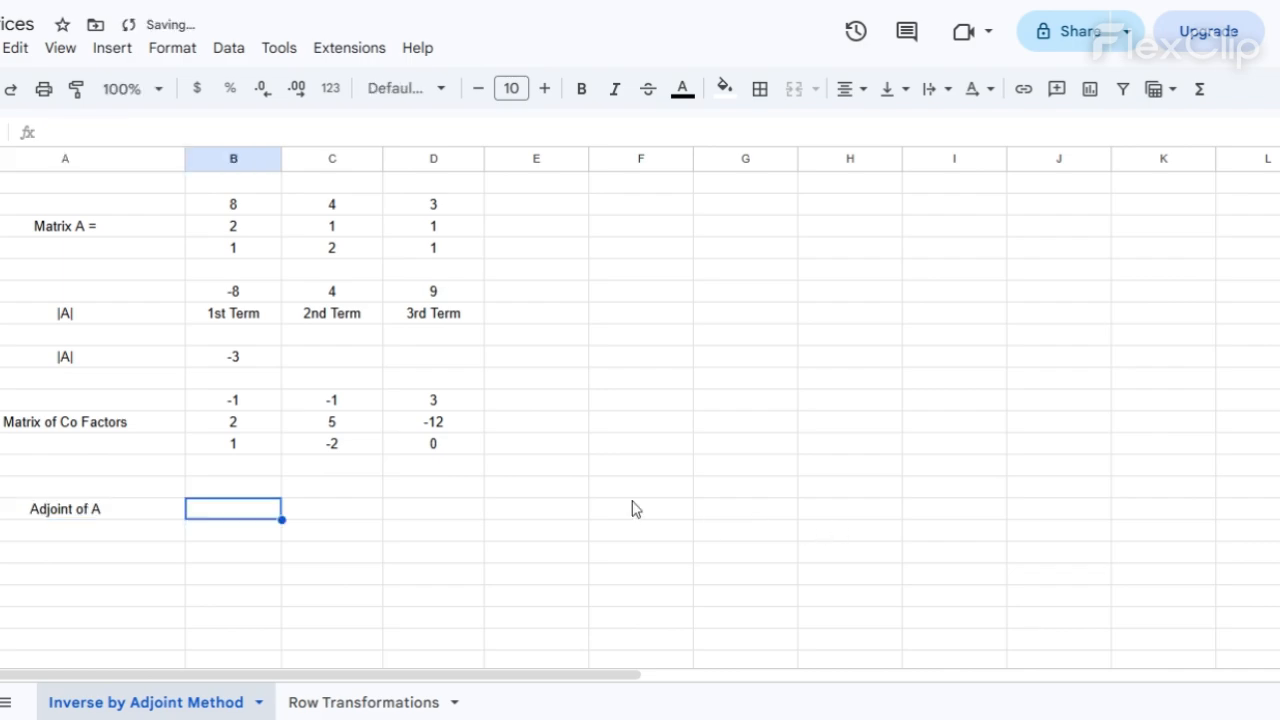
Fill the adjoint matrix from cell B15 by transposing the cofactor matrix with =TRANSPOSE(B11:D13).
click(251, 474)
click(236, 480)
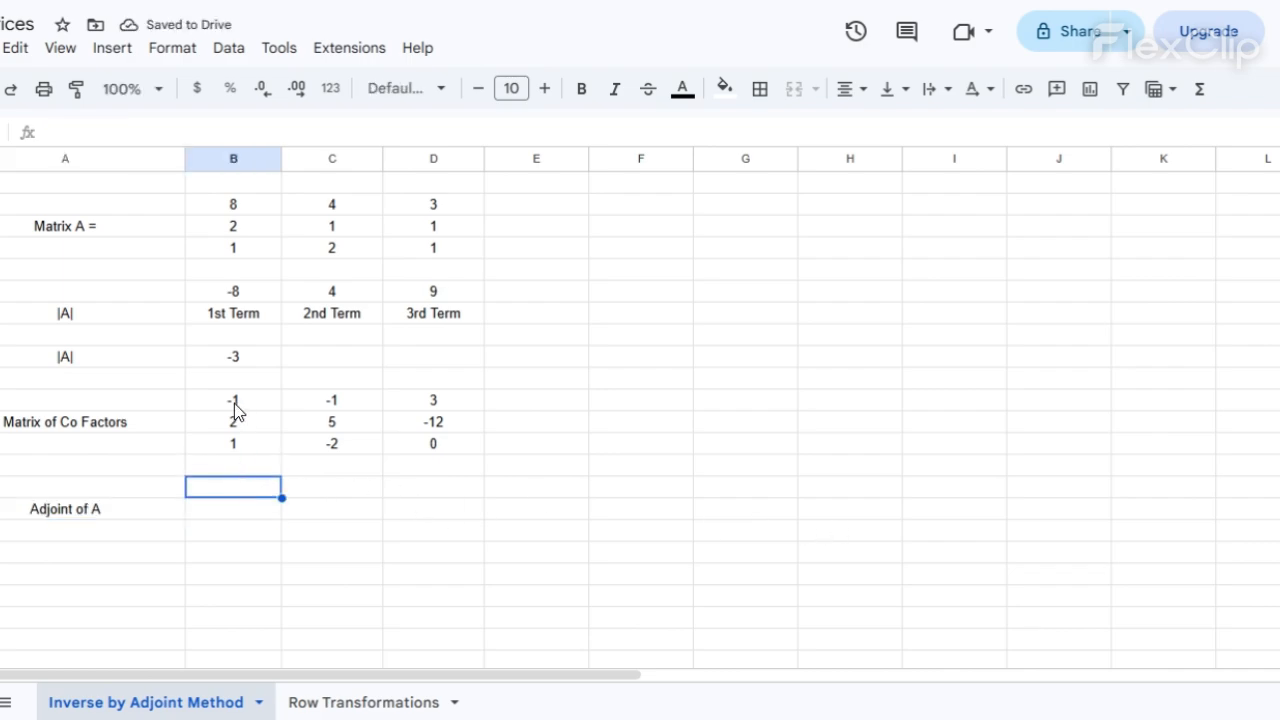
click(234, 403)
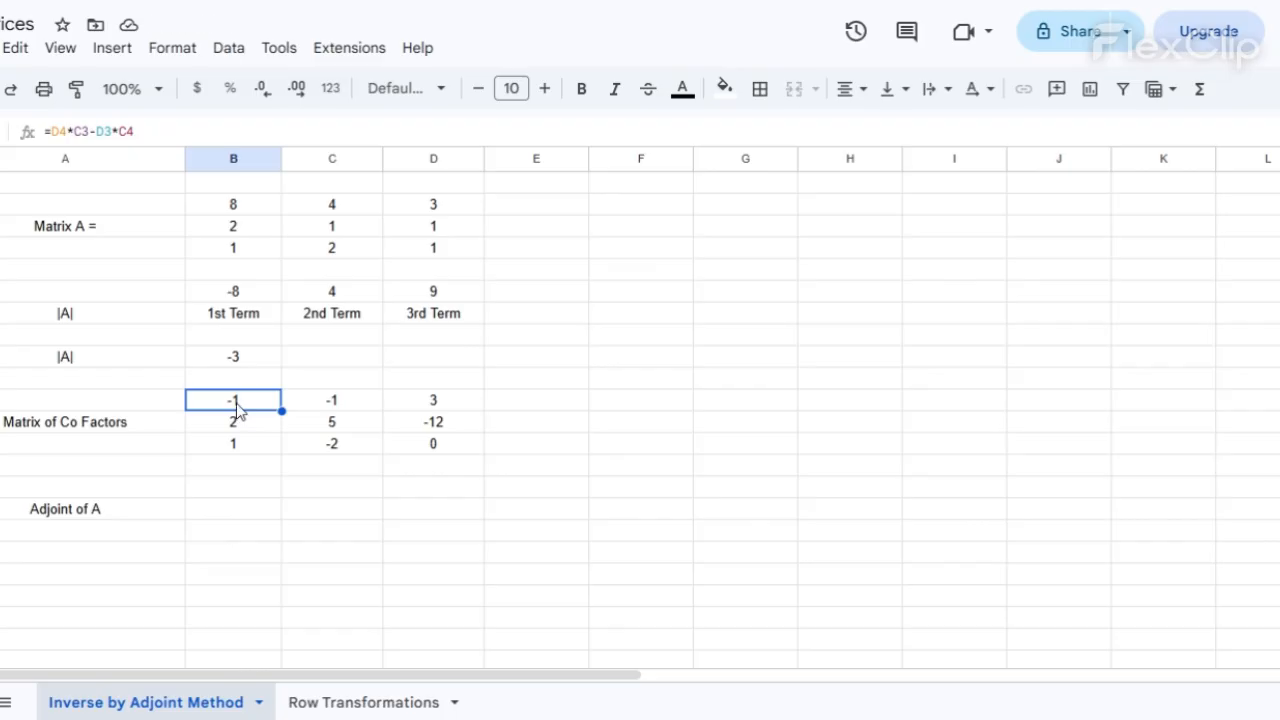
drag(237, 410, 400, 454)
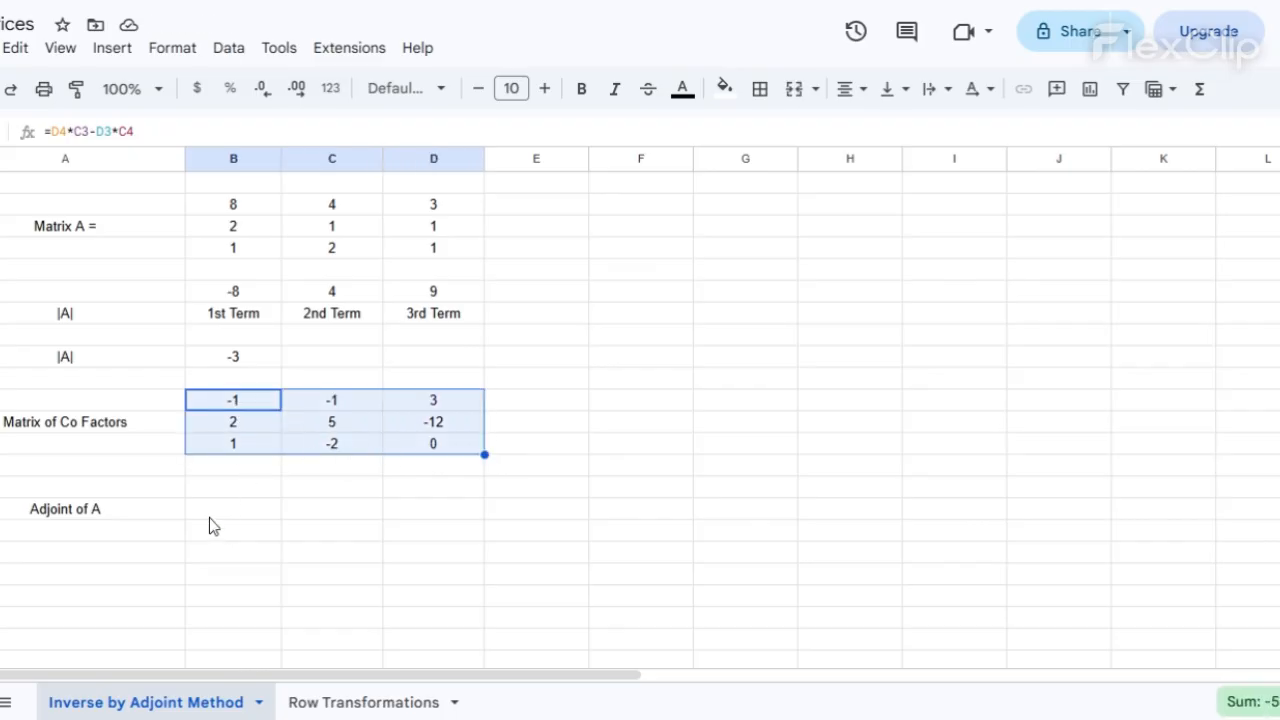
click(213, 490)
text(=)
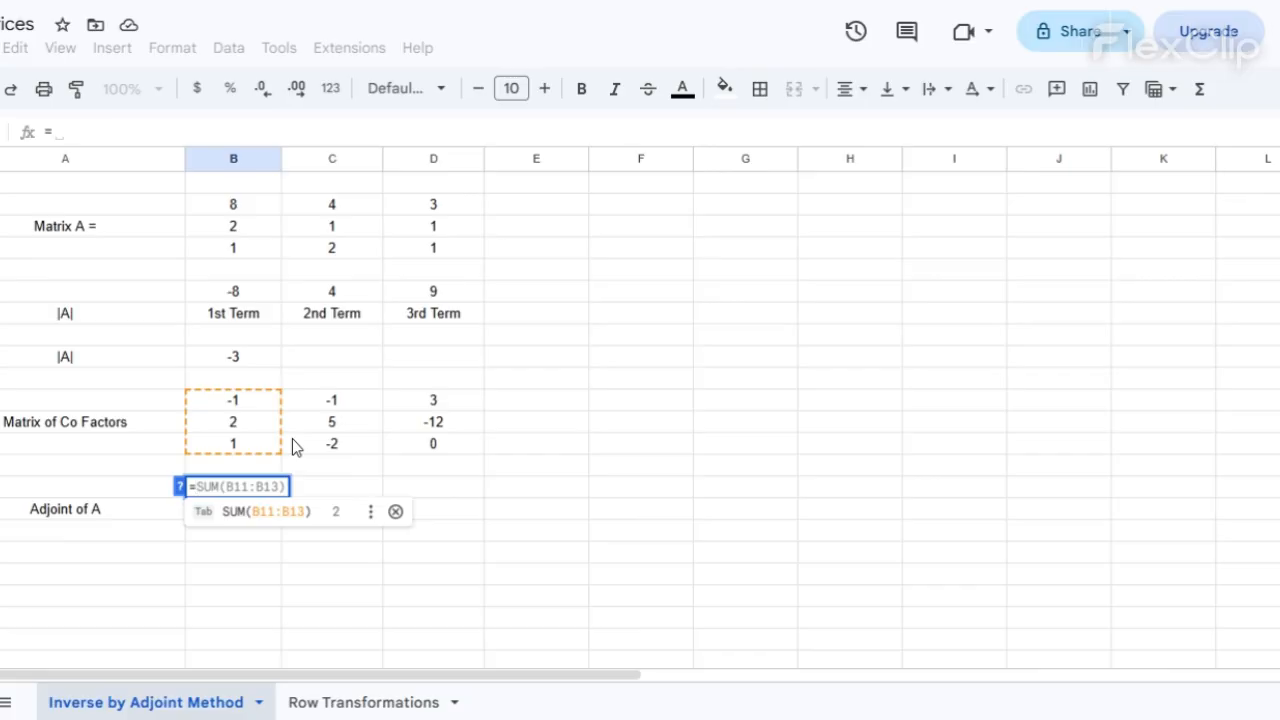
text(trans)
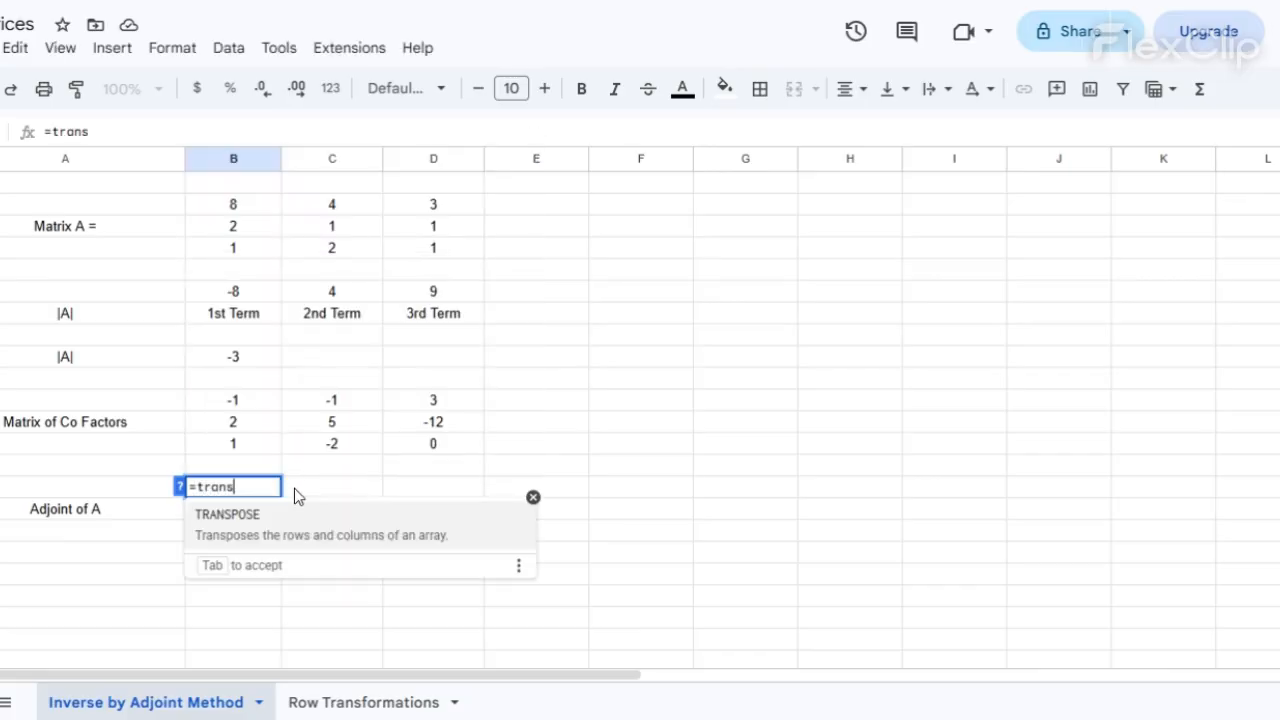
click(291, 522)
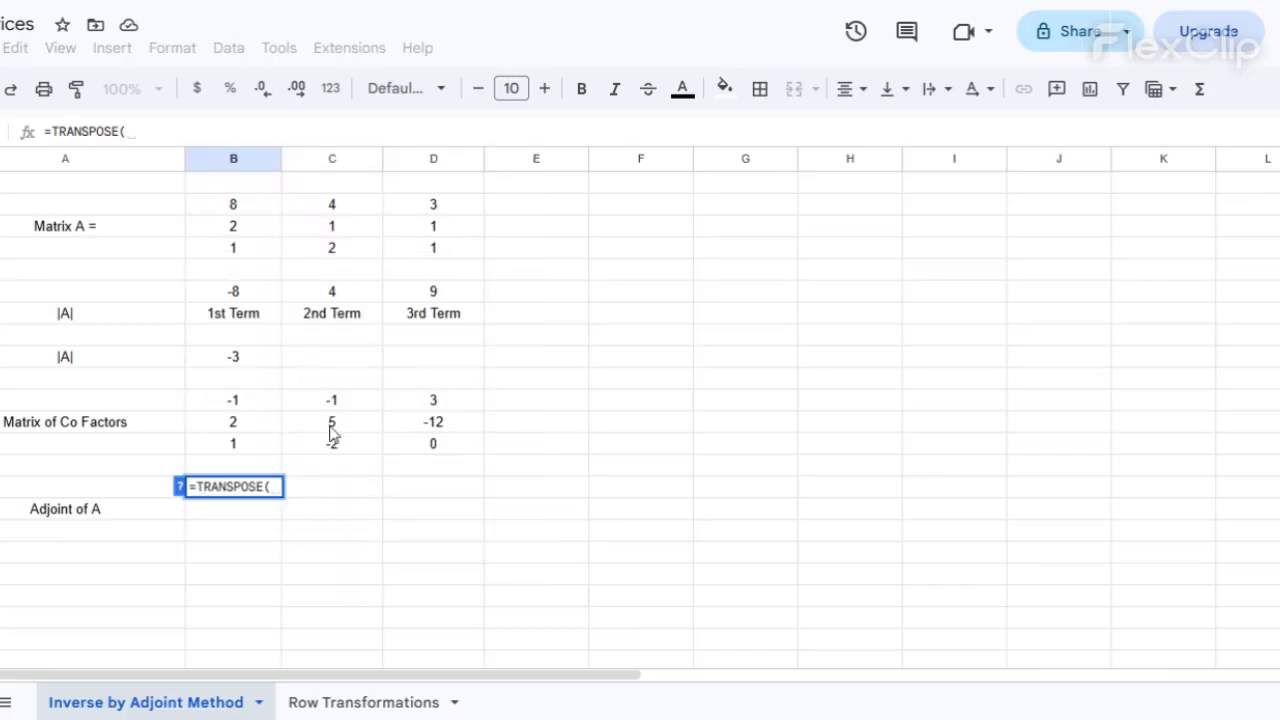
drag(234, 403, 410, 440)
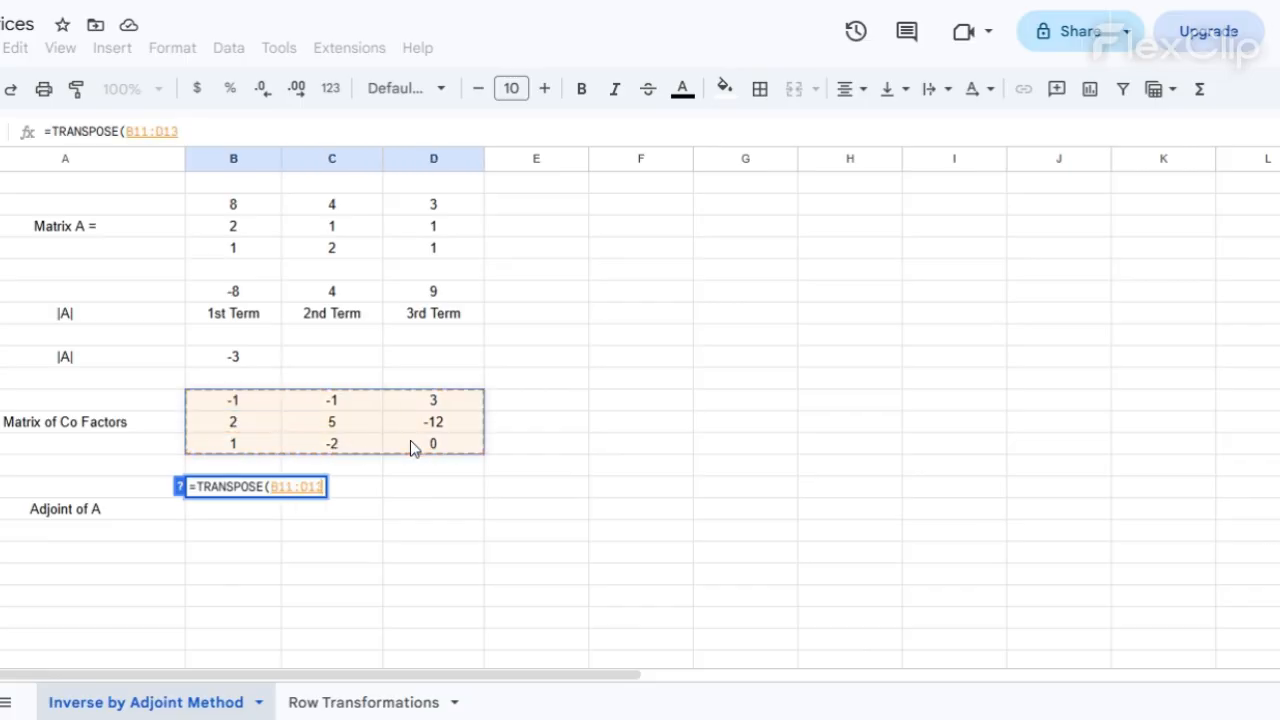
text())
key(Return)
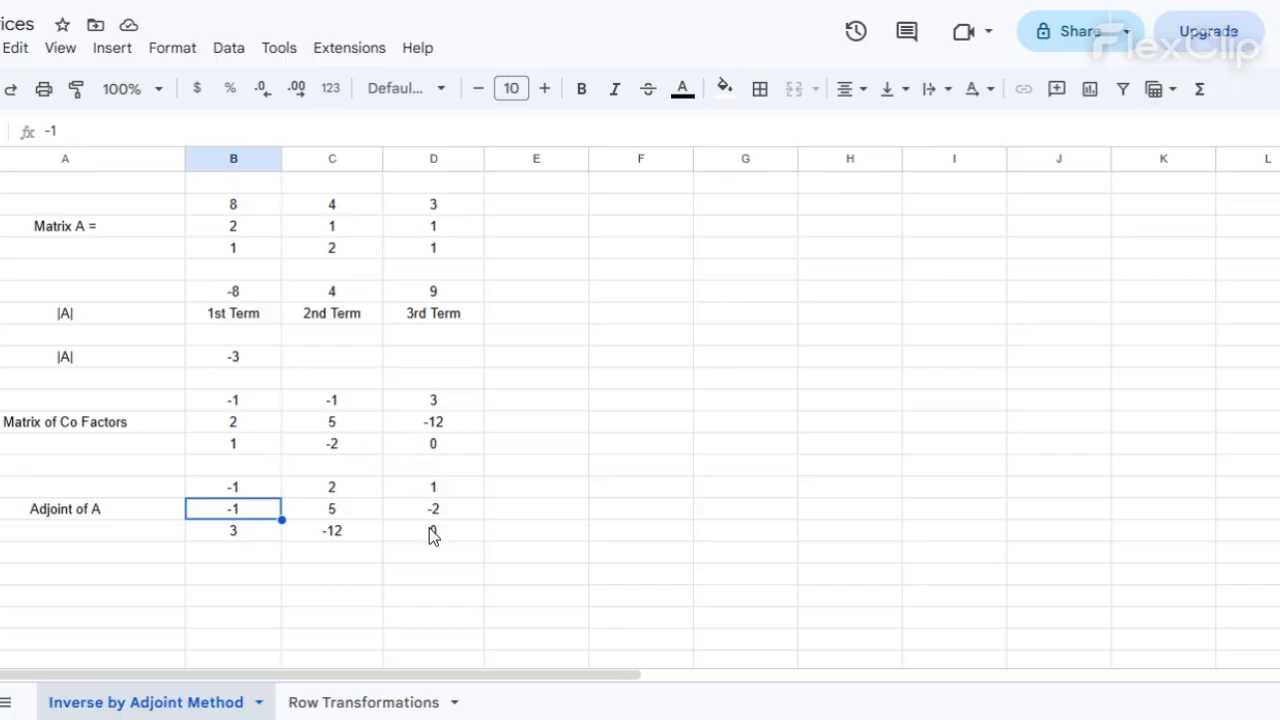
Label cell A20 "Inverse of A" below the adjoint matrix.
click(325, 573)
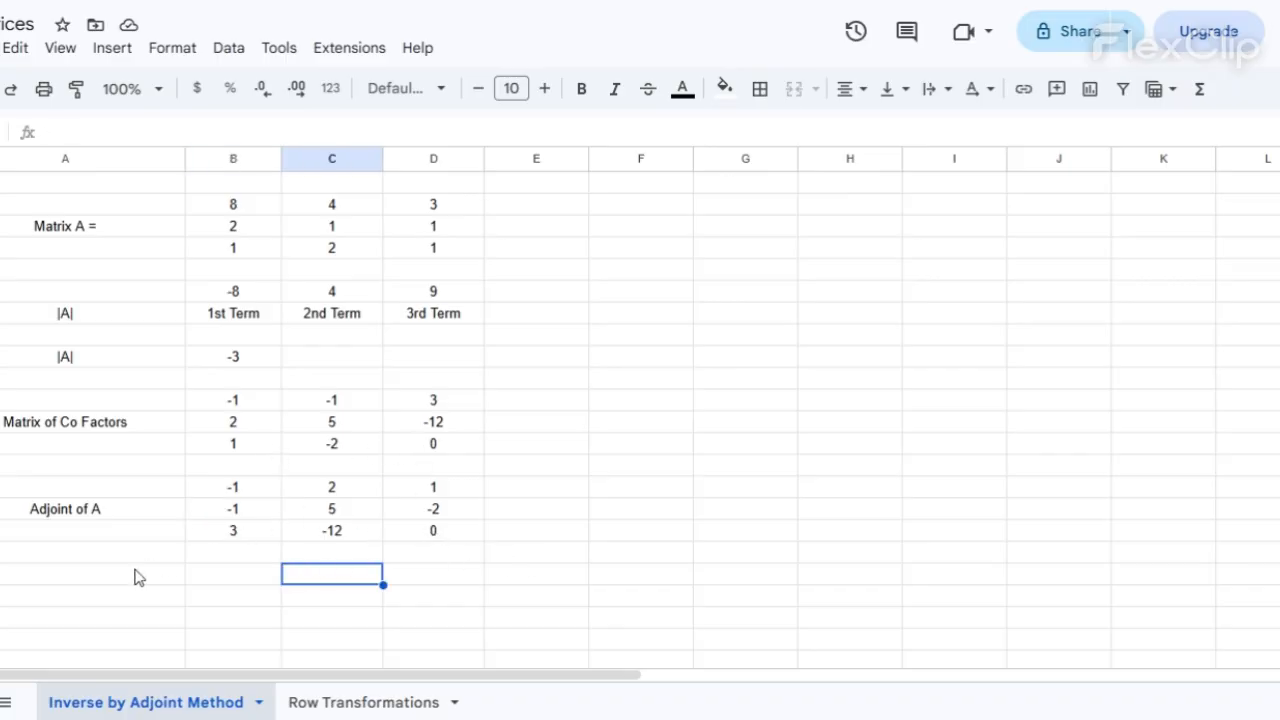
scroll(200, 557, down, 3)
scroll(194, 554, up, 2)
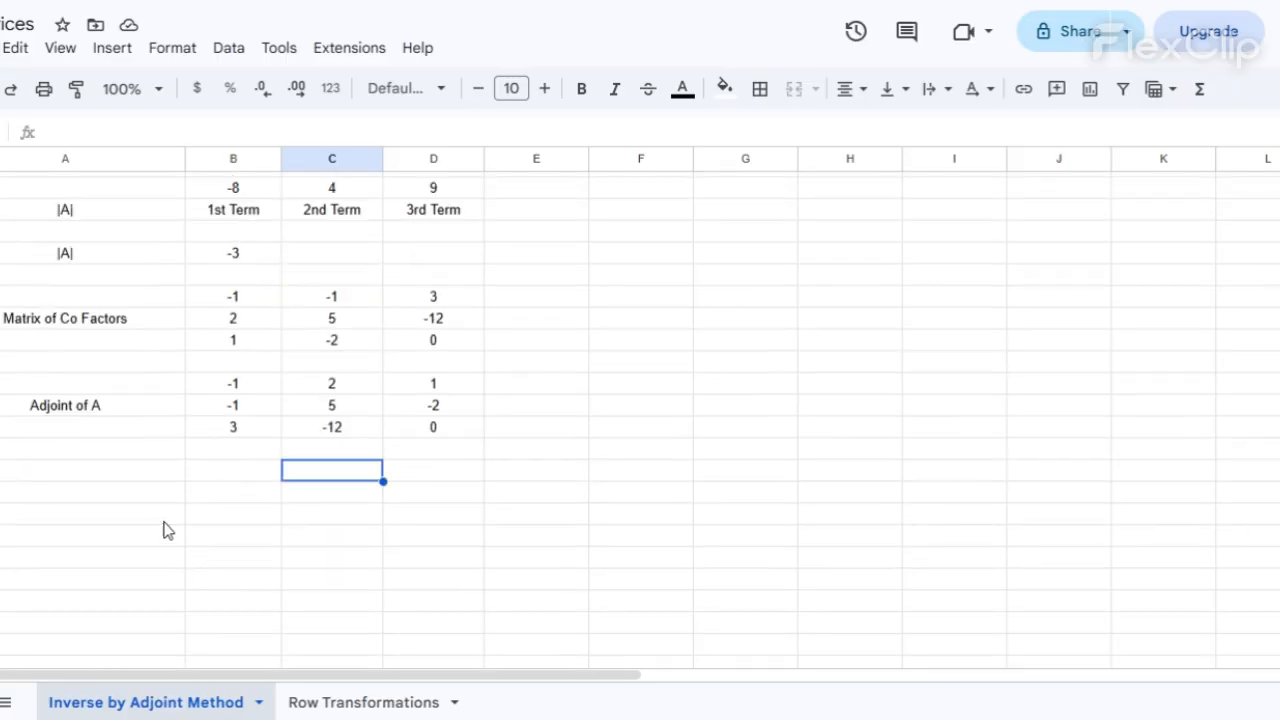
scroll(166, 531, up, 1)
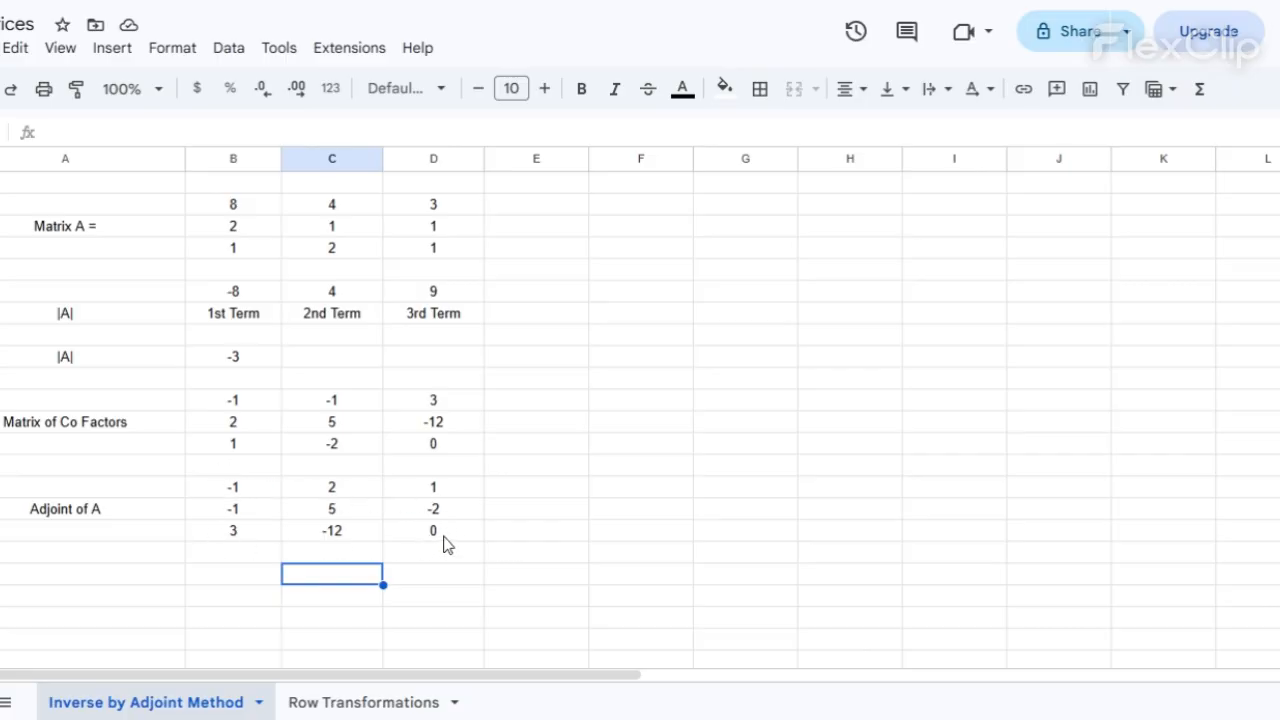
click(237, 360)
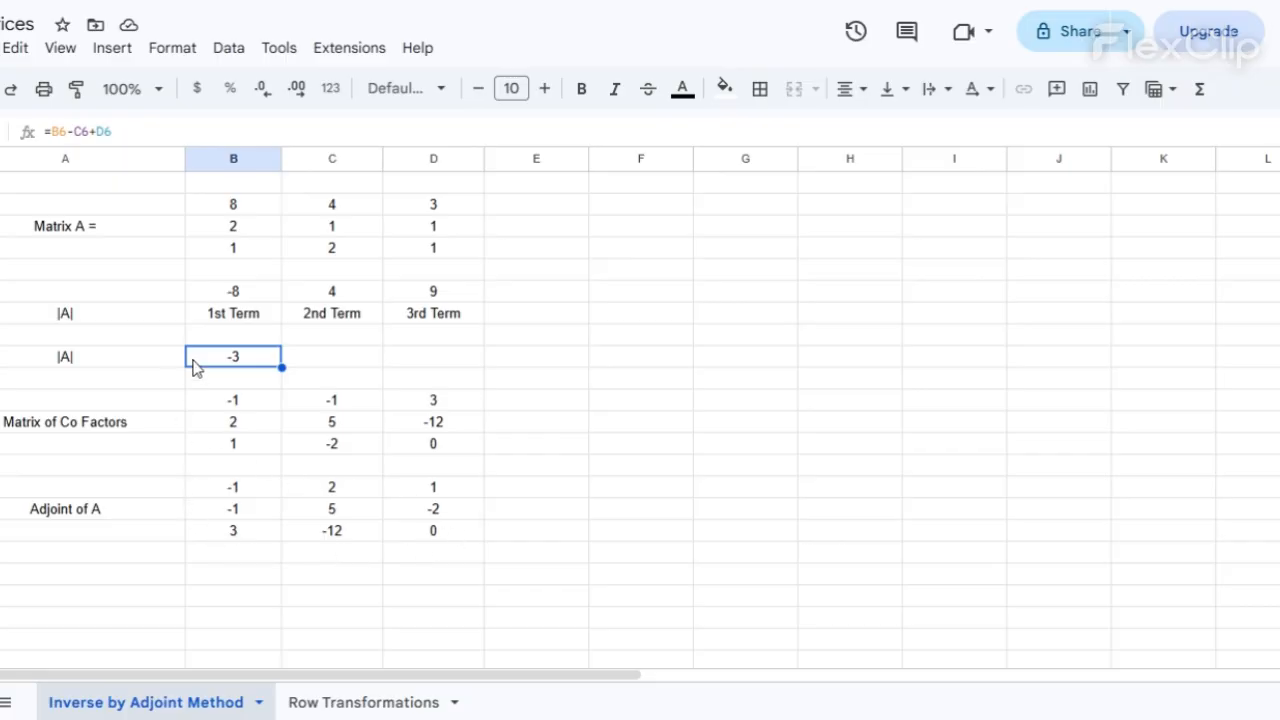
click(152, 595)
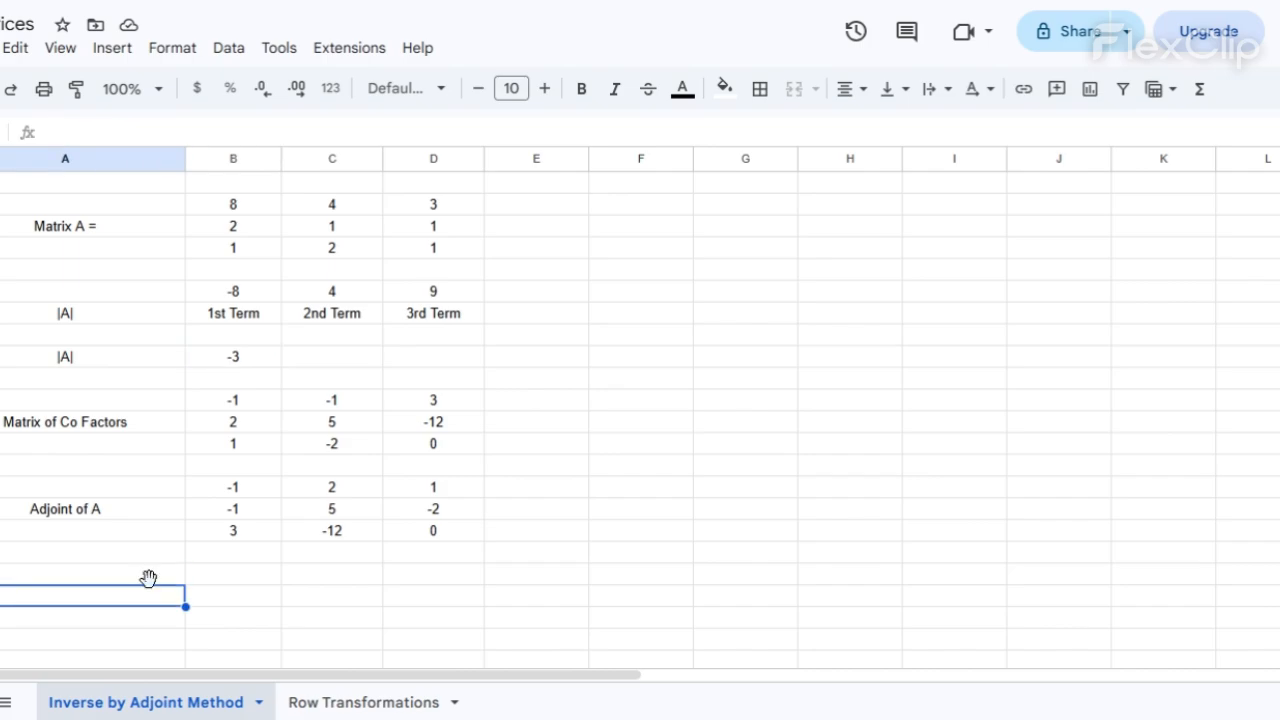
text(Inverse of A)
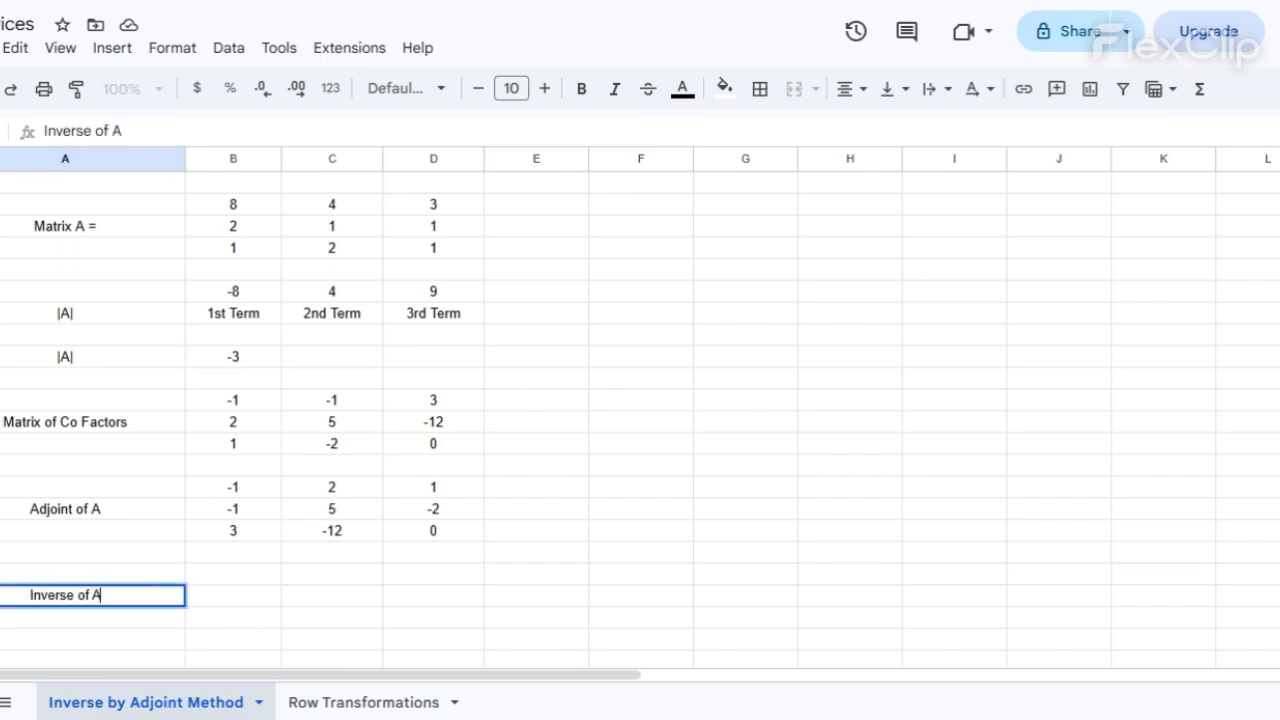
key(Tab)
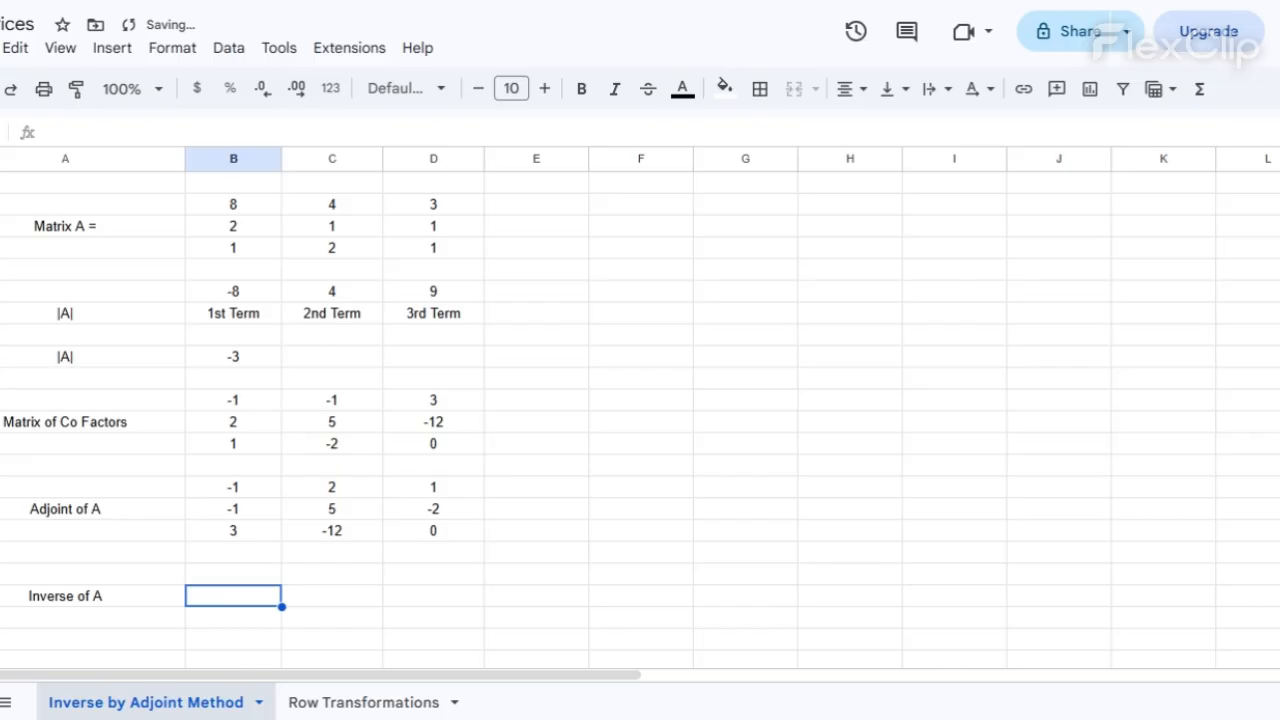
Calculate the first entry of the inverse in cell B19 by dividing the adjoint entry by the determinant with =B15/B9.
click(187, 572)
scroll(210, 525, down, 1)
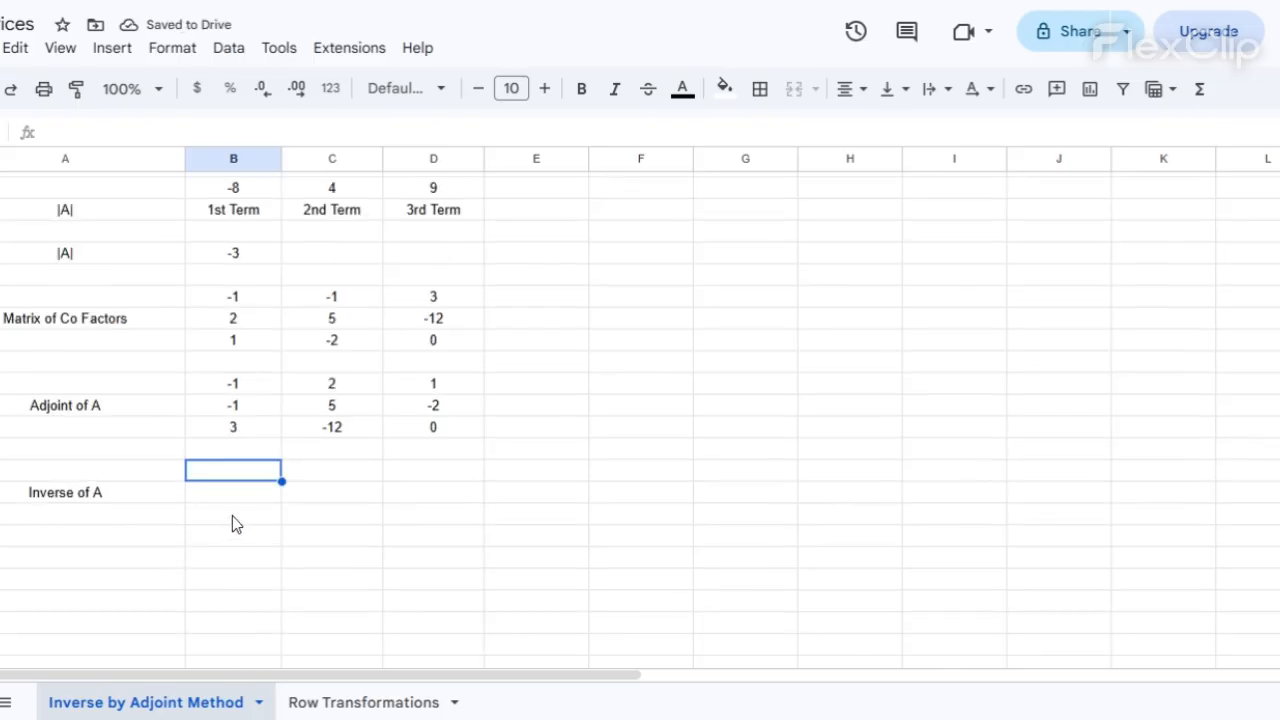
text(=)
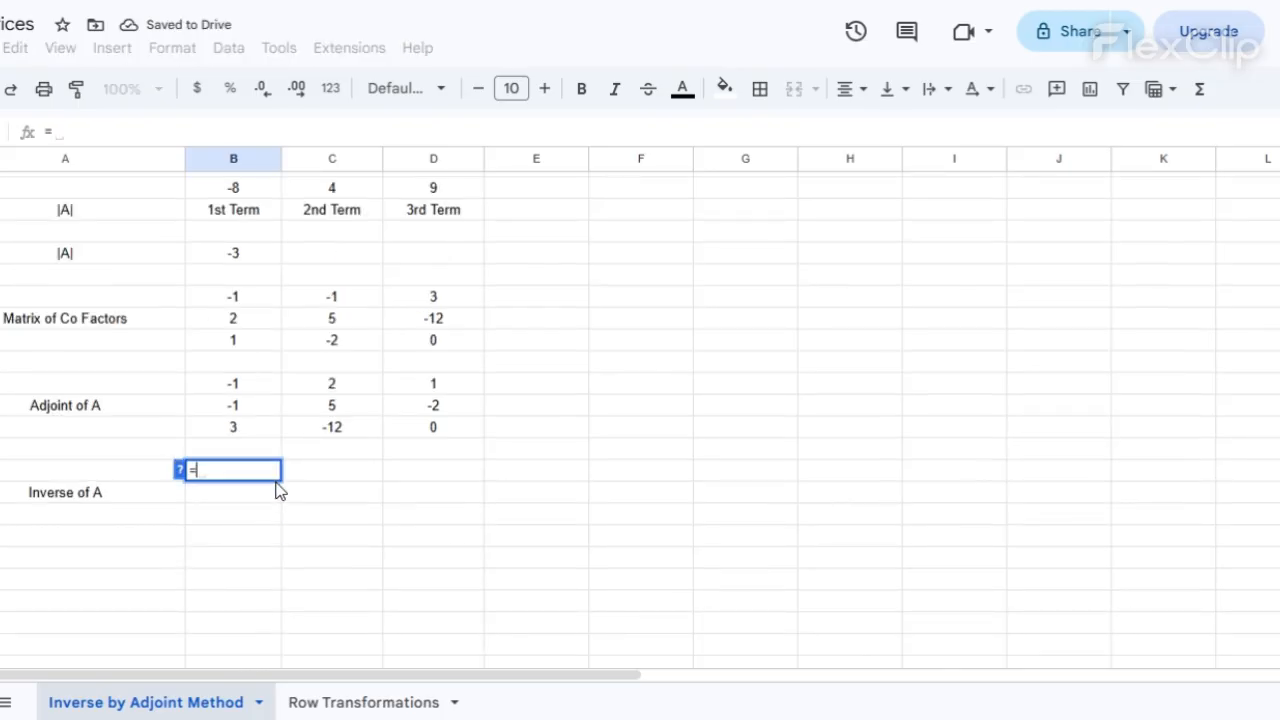
click(247, 388)
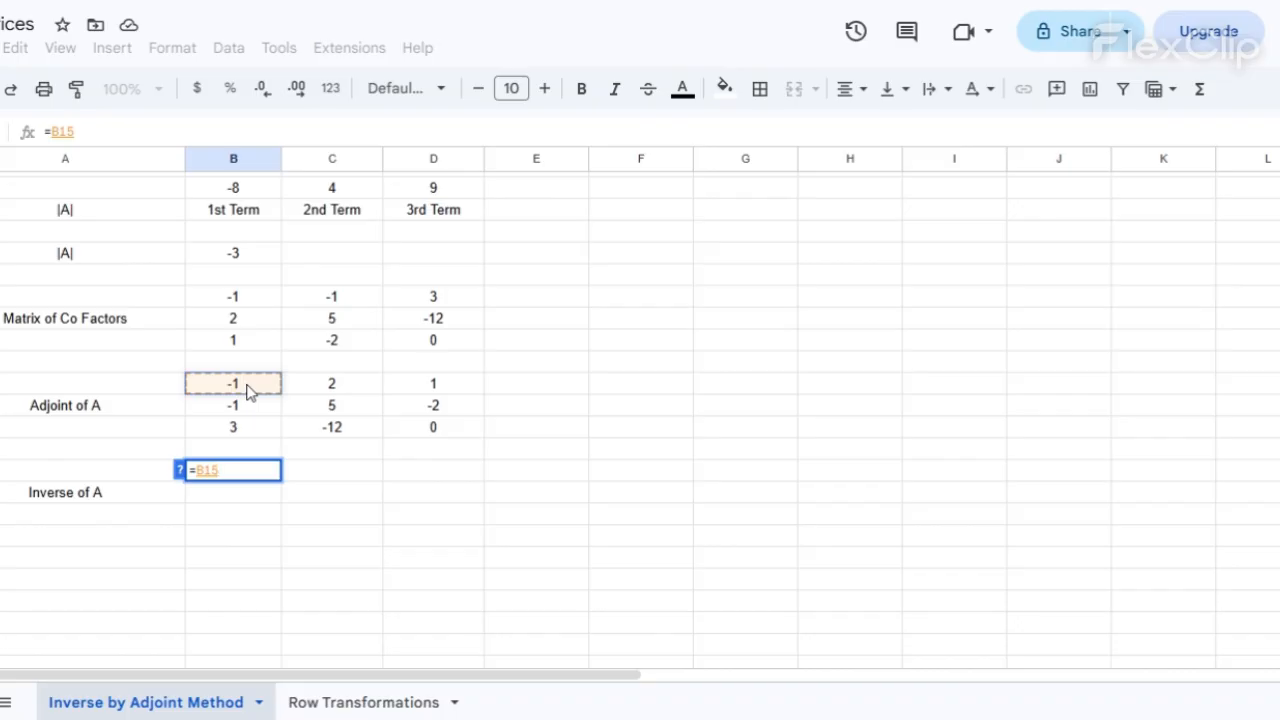
text(/)
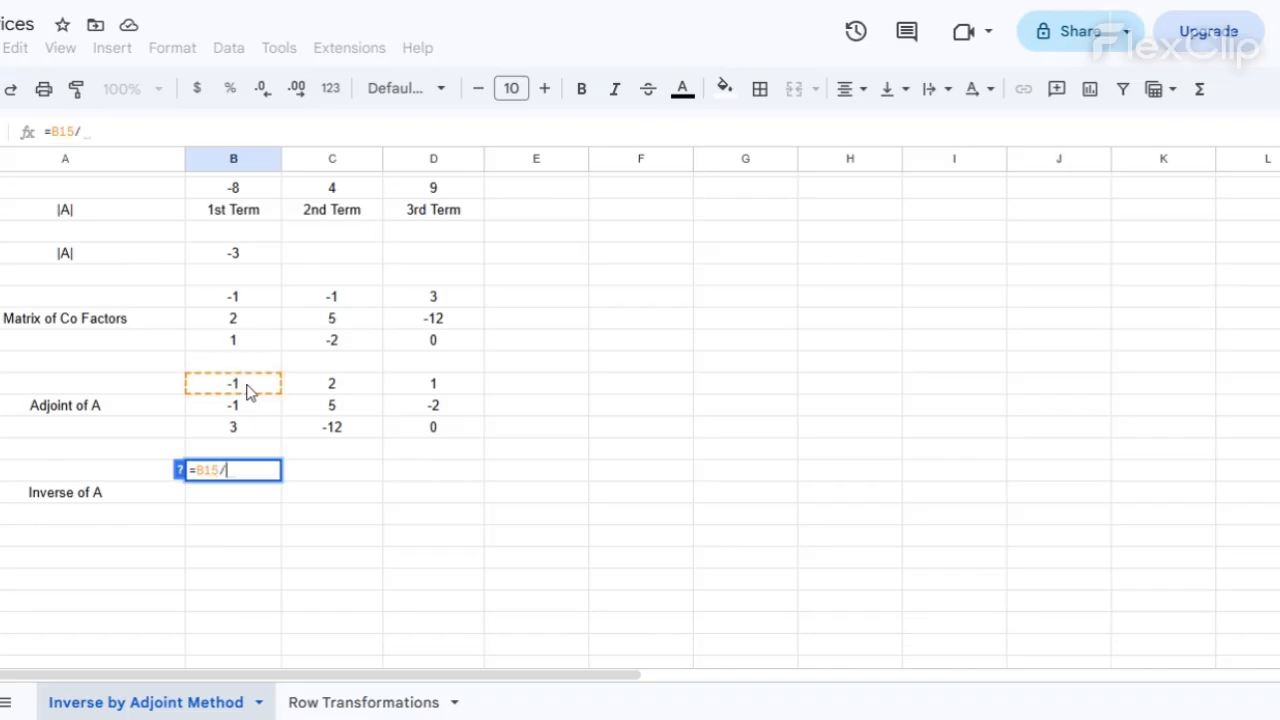
click(256, 260)
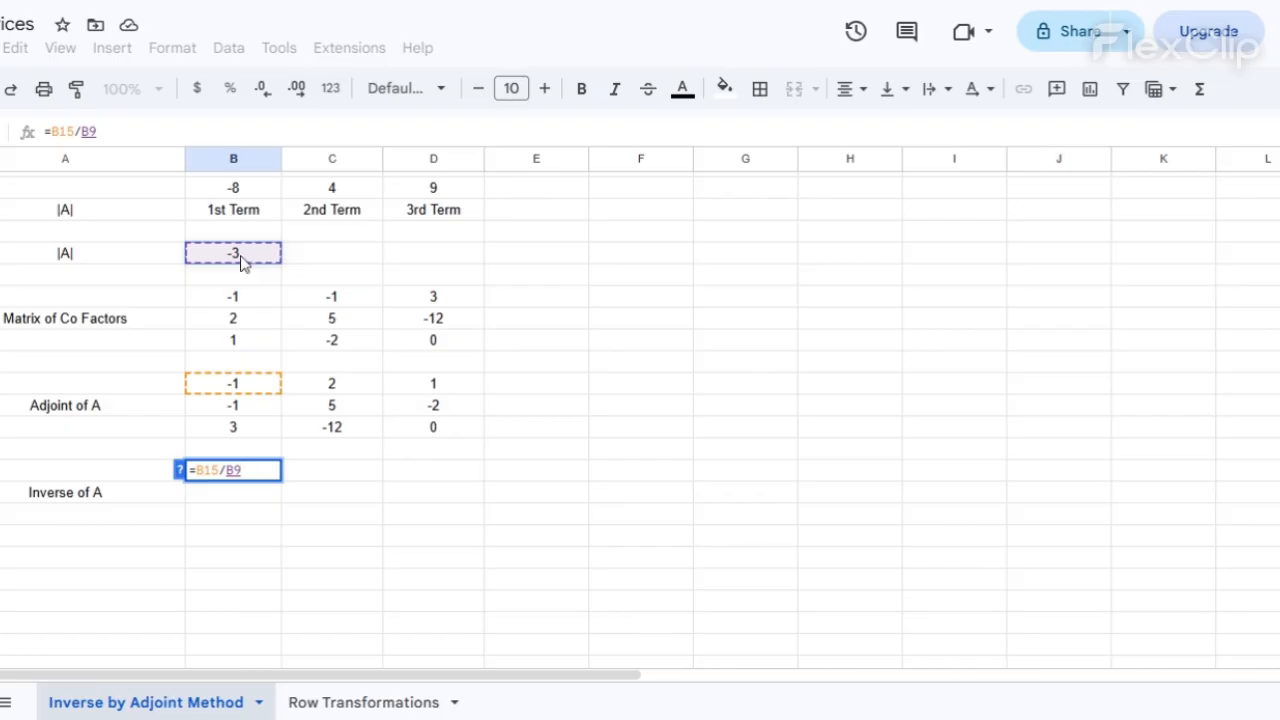
key(Tab)
Examine the inverse formula in B19 together with the determinant in B9 and the first-row adjoint entries it relates to.
click(244, 480)
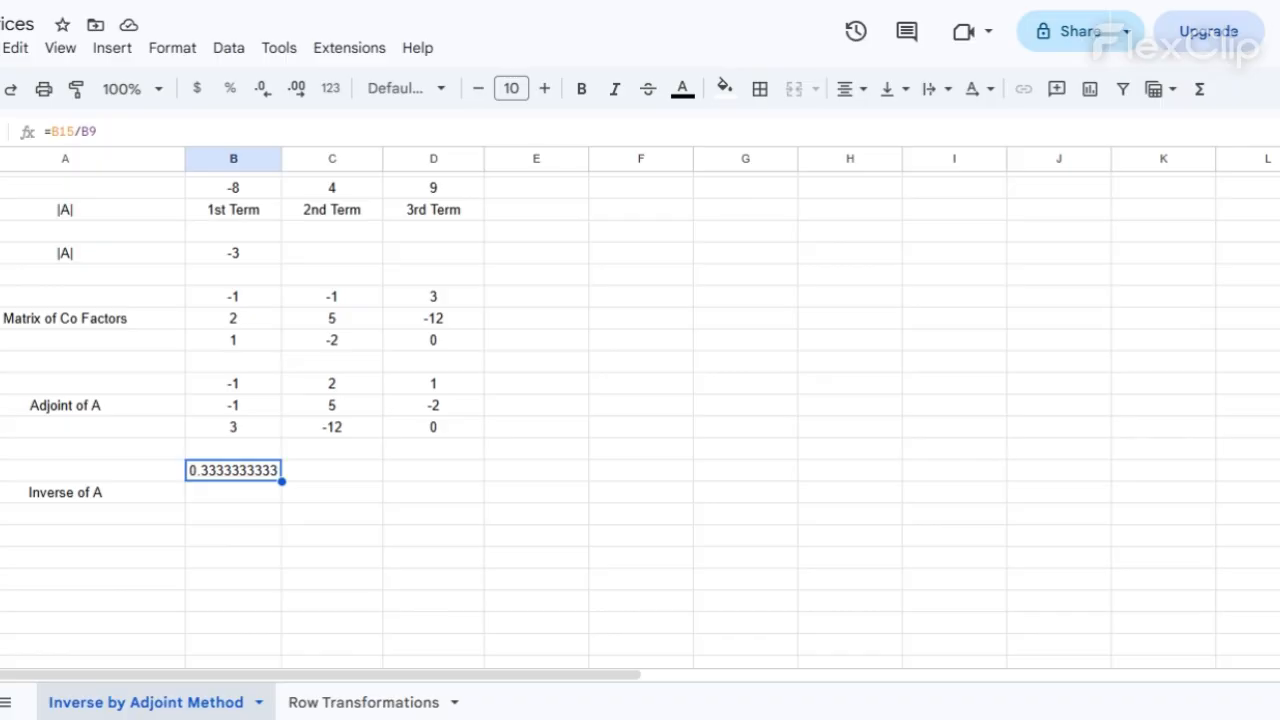
click(236, 262)
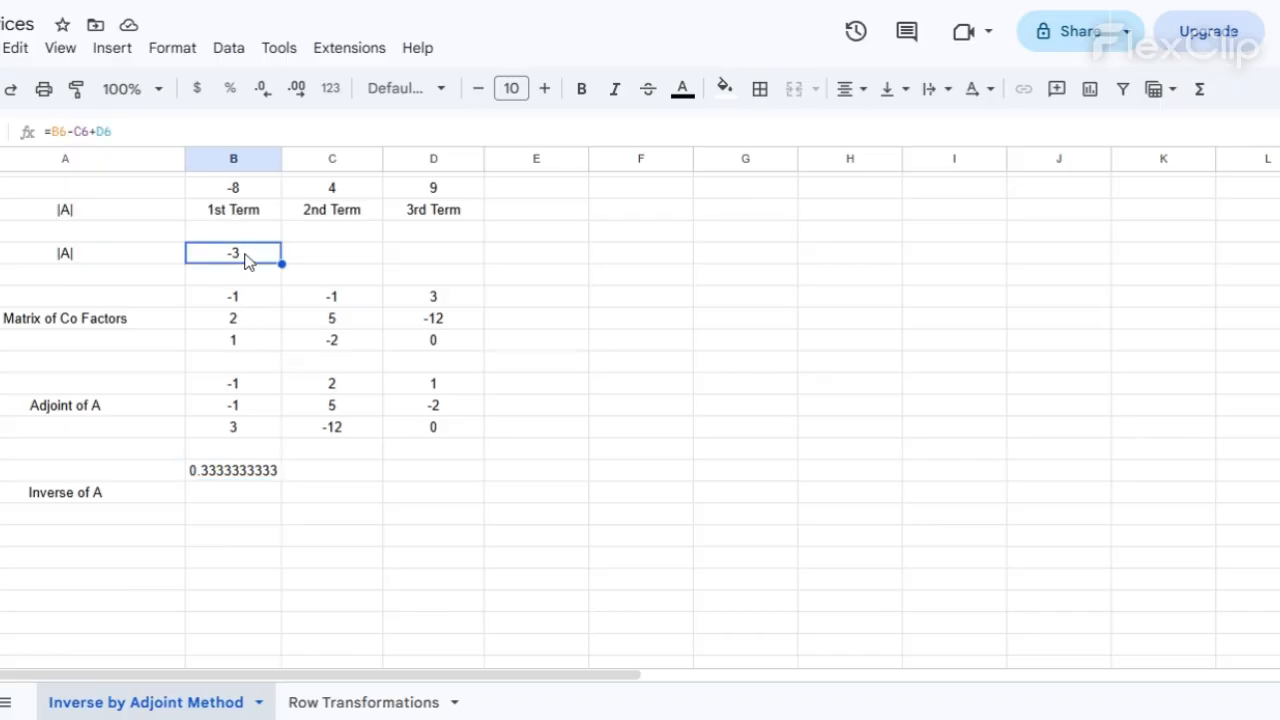
click(425, 390)
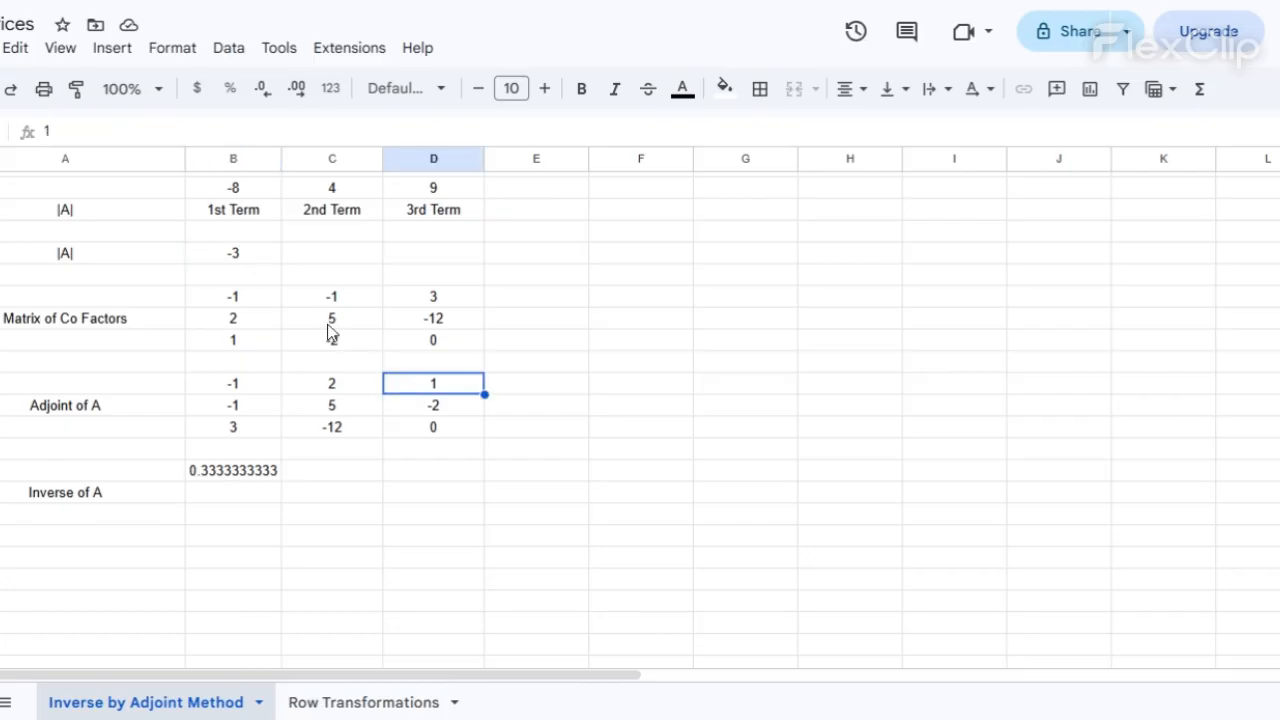
click(229, 258)
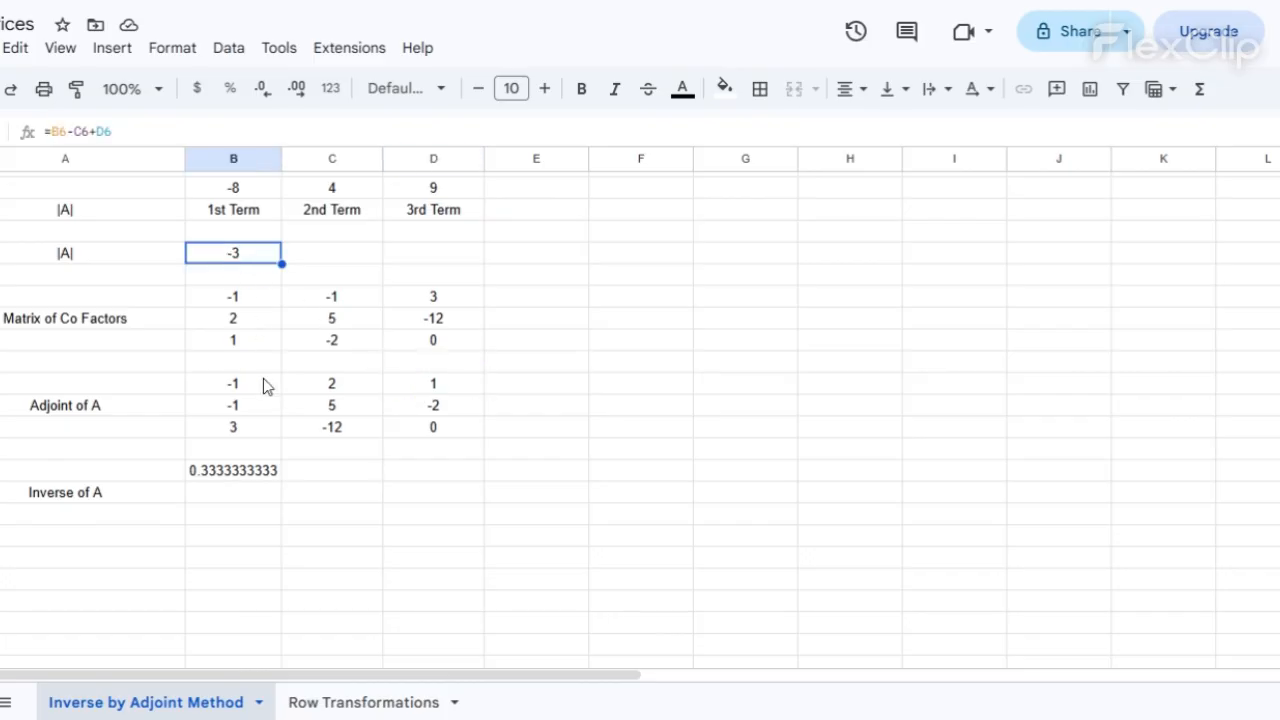
click(313, 472)
click(244, 471)
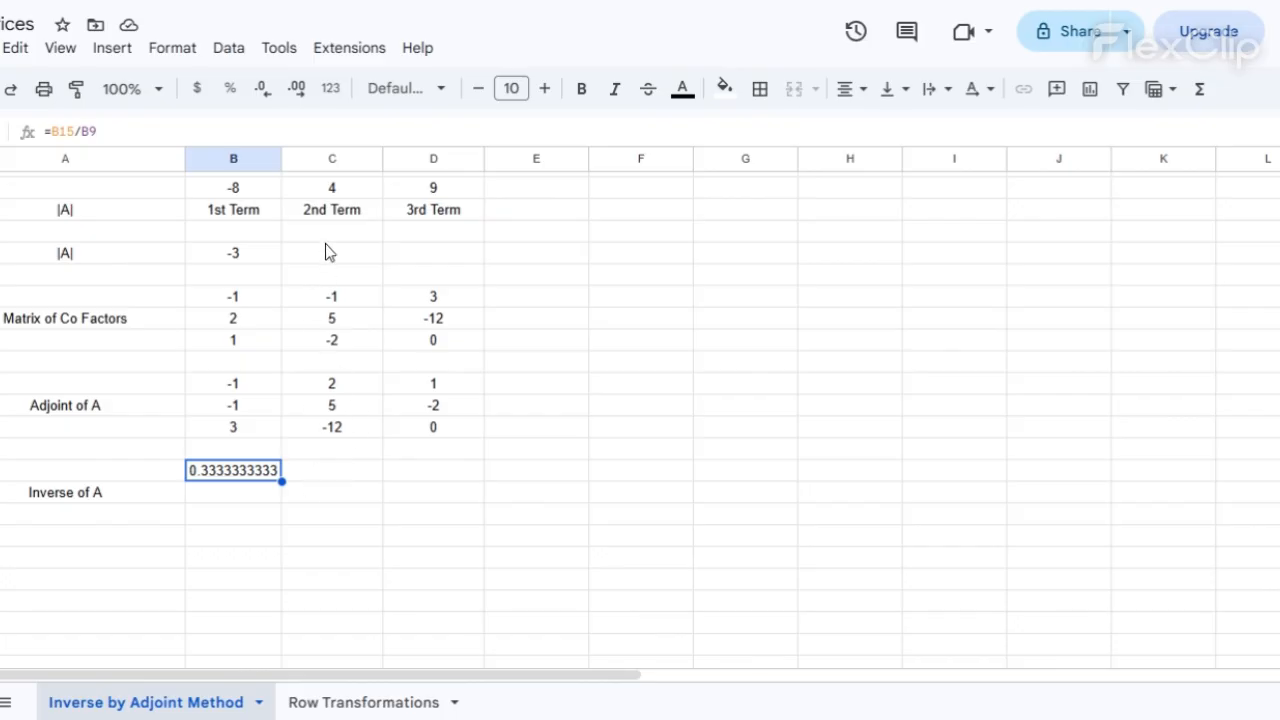
click(247, 257)
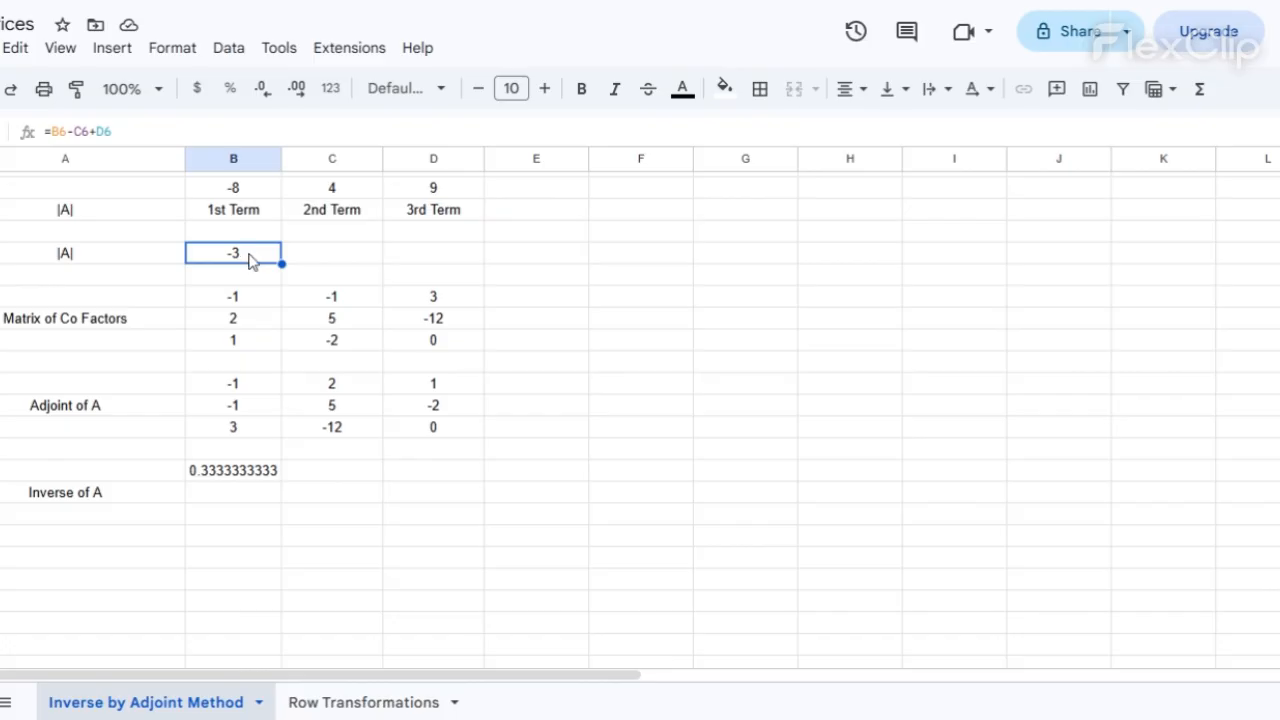
Make the determinant reference absolute in the first inverse entry so that cell B19 reads =B15/$B$9.
click(261, 469)
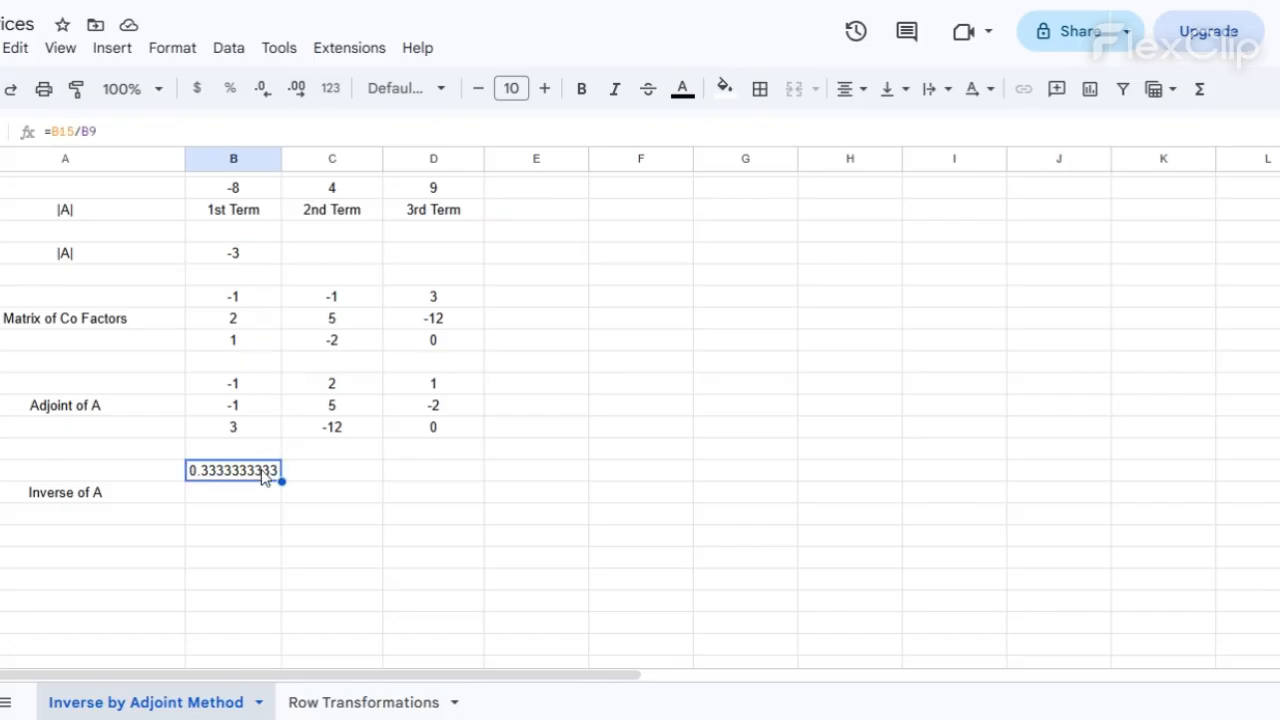
click(89, 131)
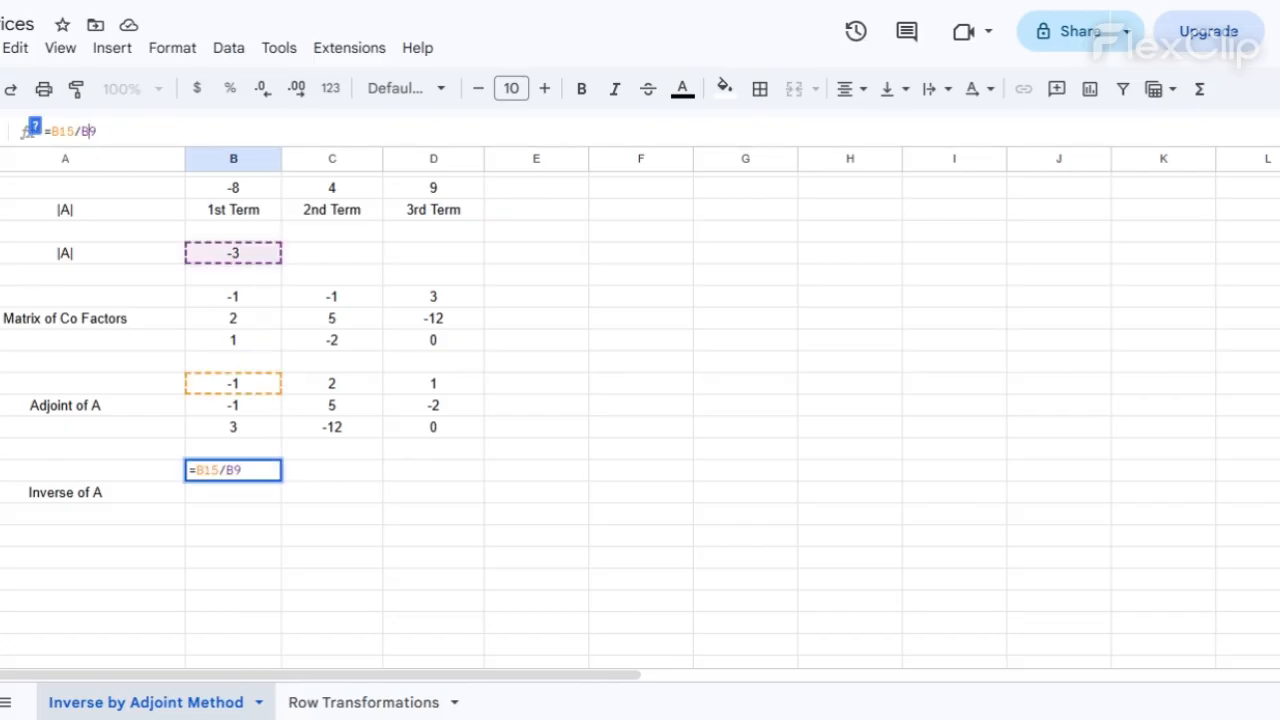
text($B$)
key(Tab)
Fill the formula from B19 across to column D and down to row 21 to complete the 3x3 inverse.
click(248, 478)
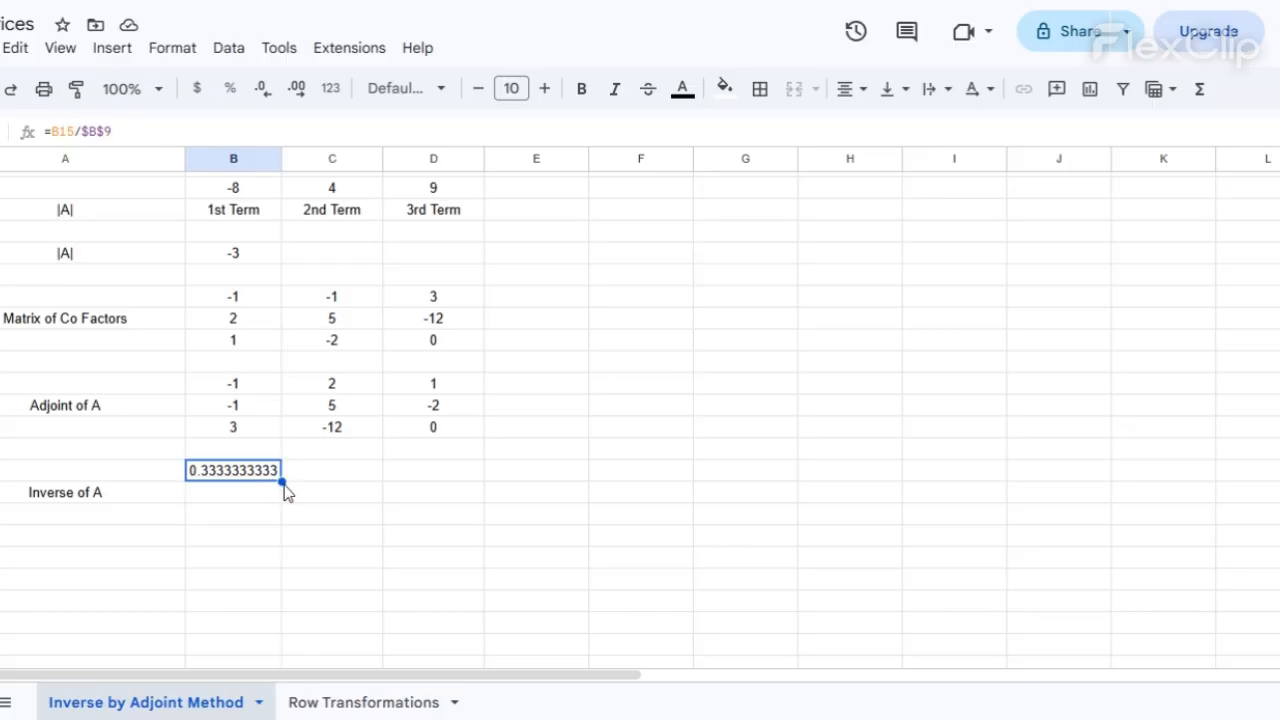
drag(283, 482, 427, 484)
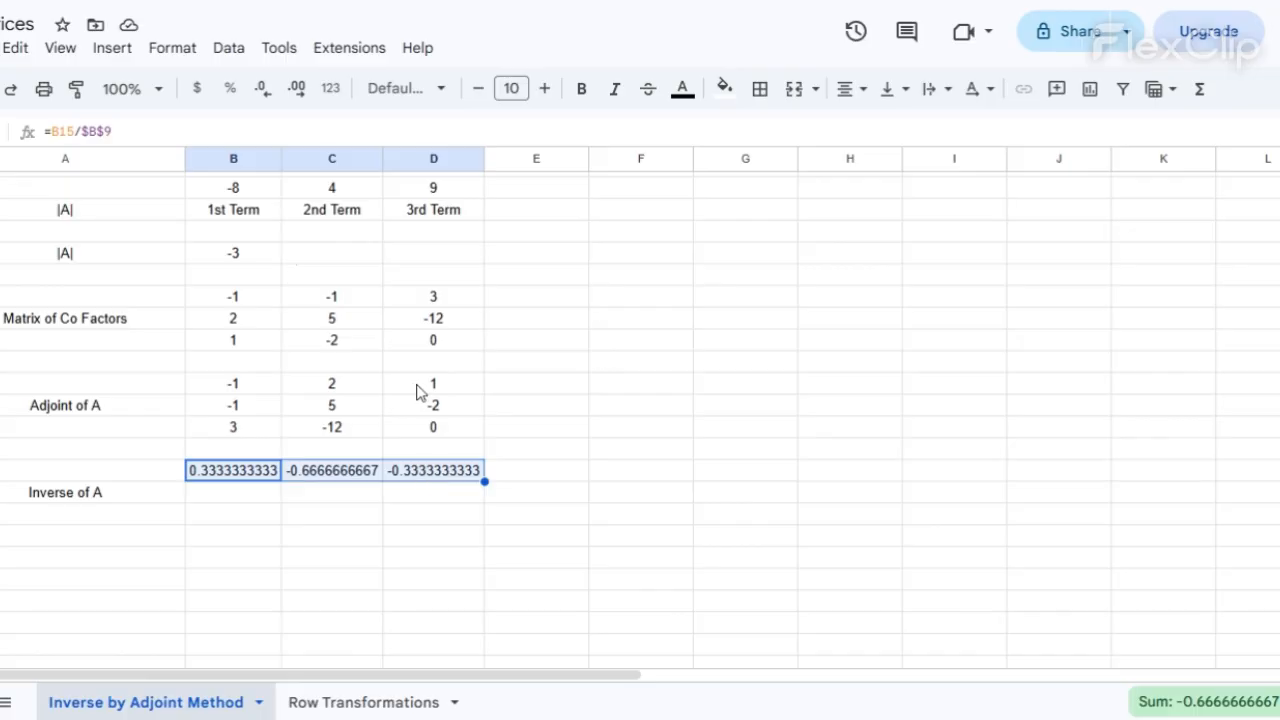
click(234, 256)
click(289, 478)
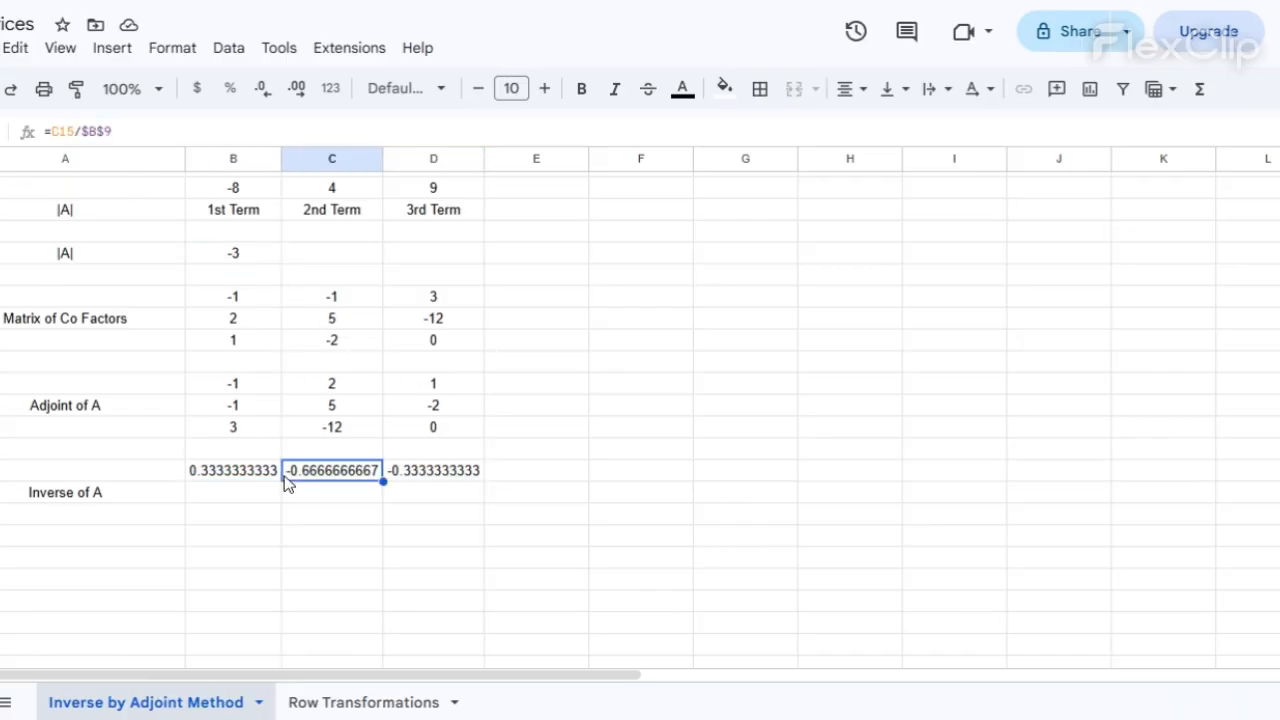
drag(246, 485, 486, 522)
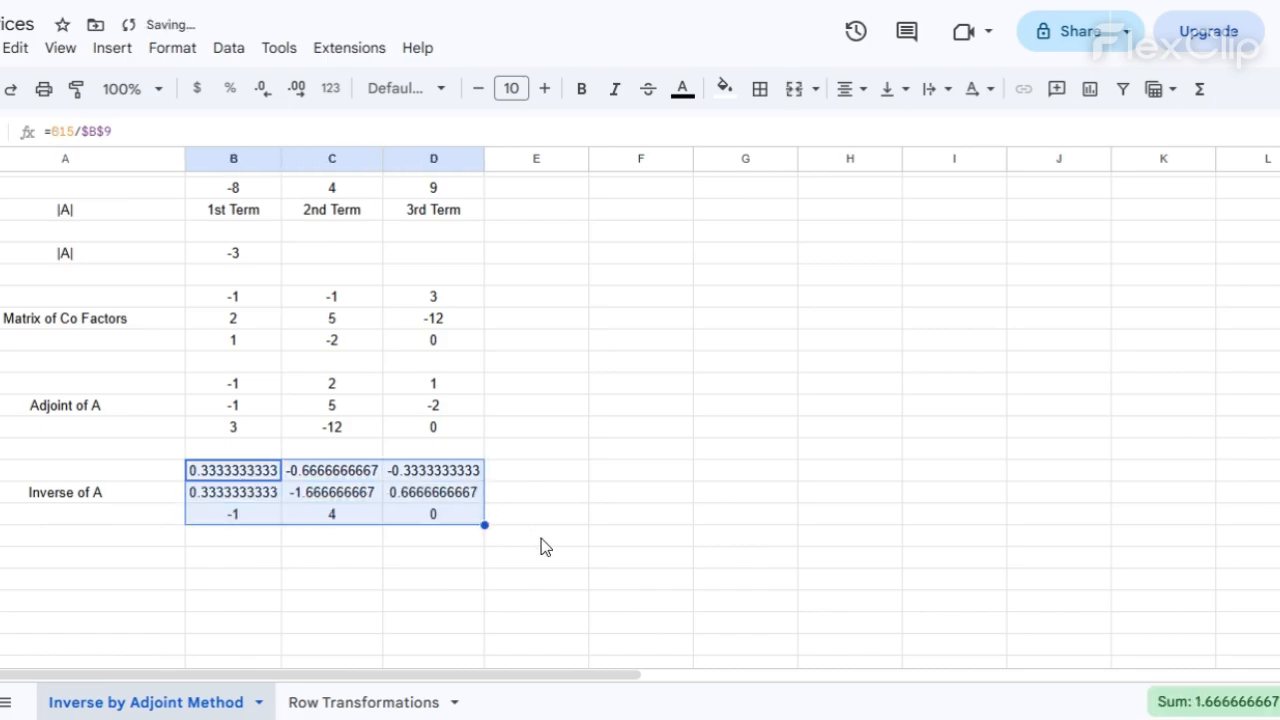
click(312, 578)
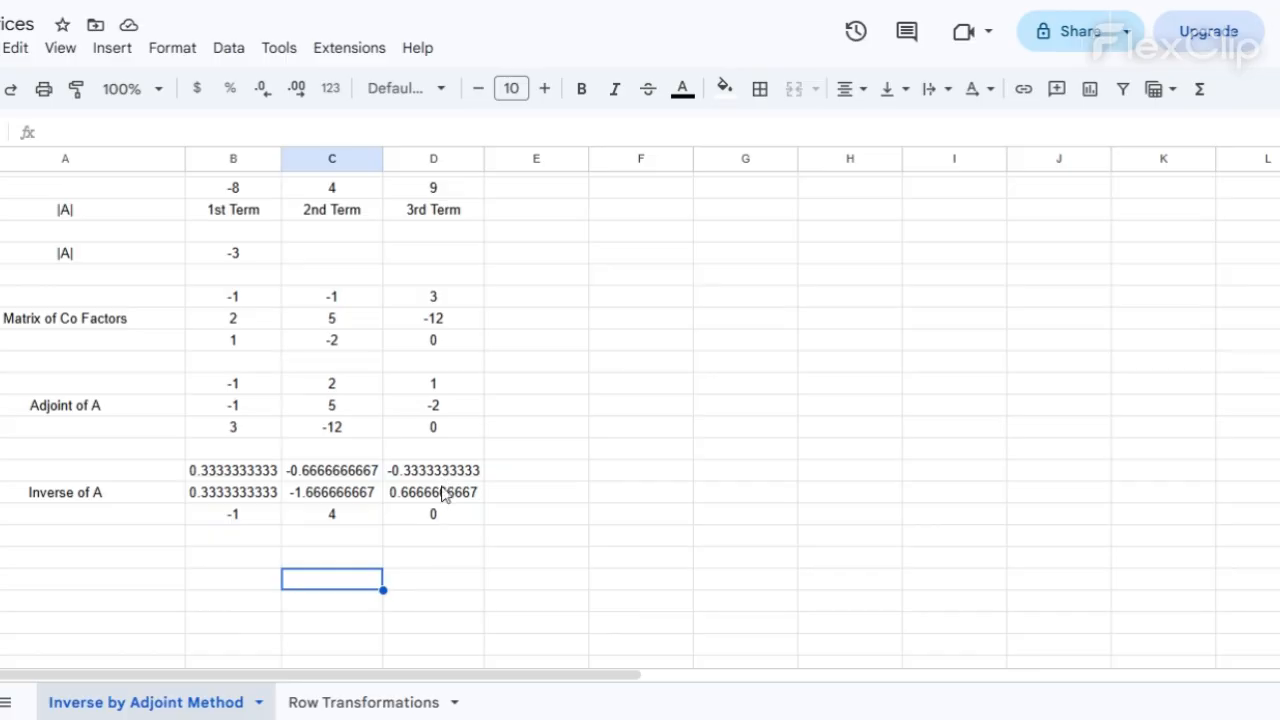
Calculate the inverse of Matrix A directly in cell F19 with =MINVERSE(B2:D4) as a check on the adjoint method.
click(538, 476)
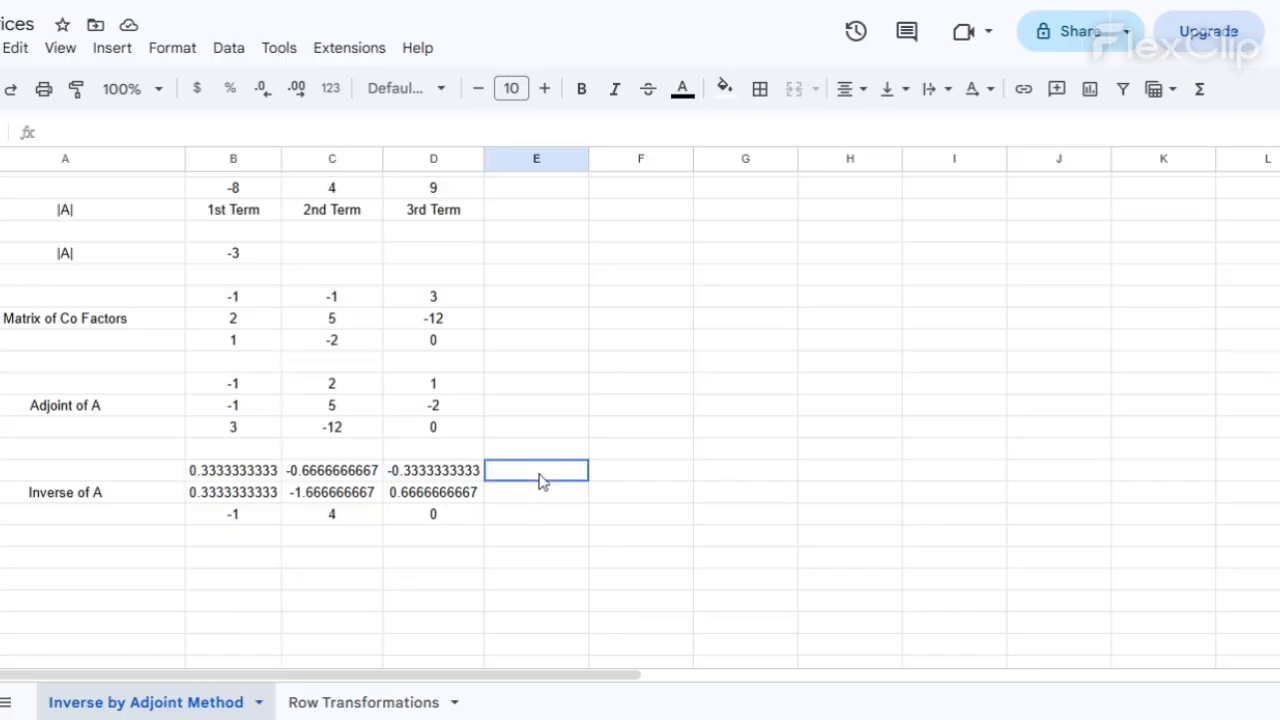
click(596, 478)
text(=)
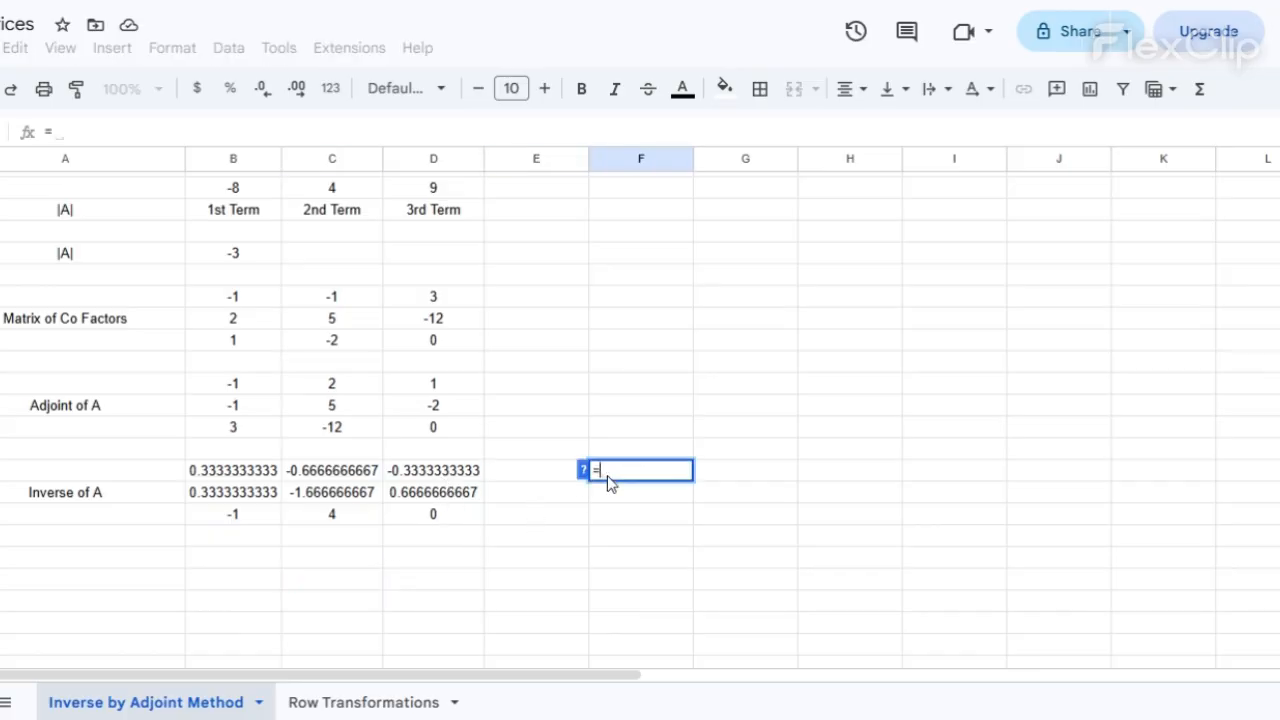
text(mi)
key(BackSpace)
text(min)
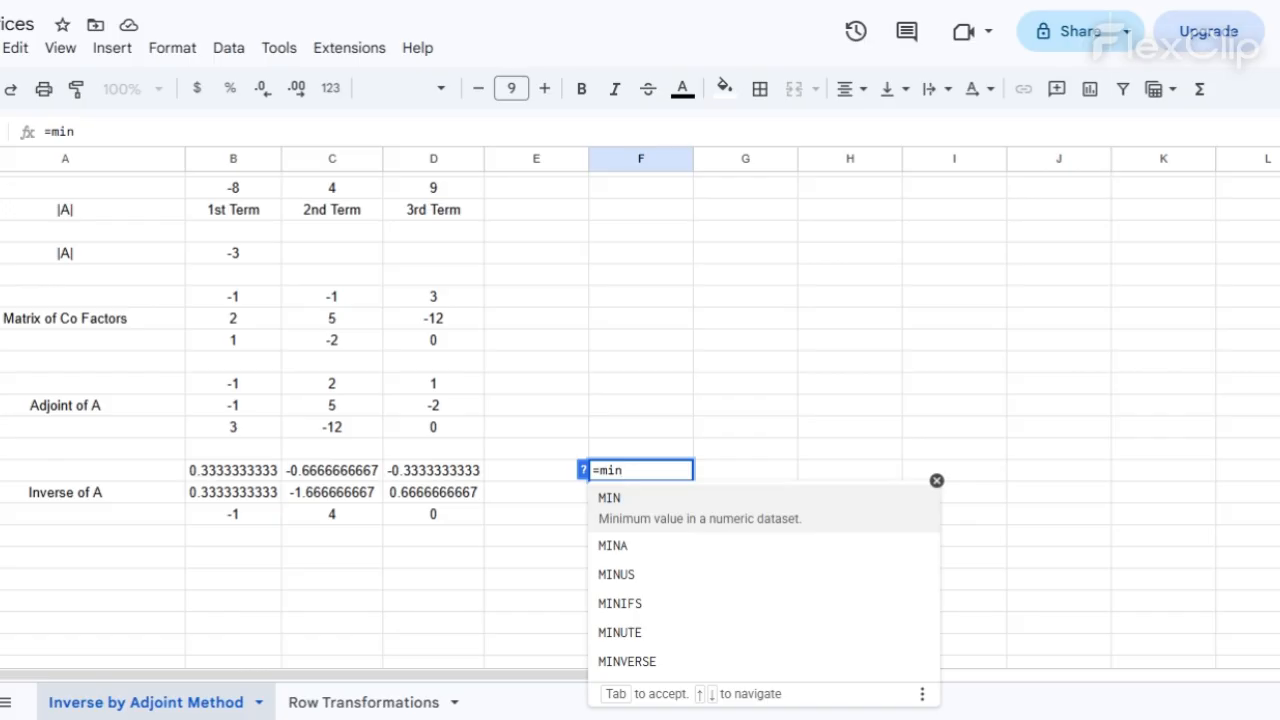
text(v)
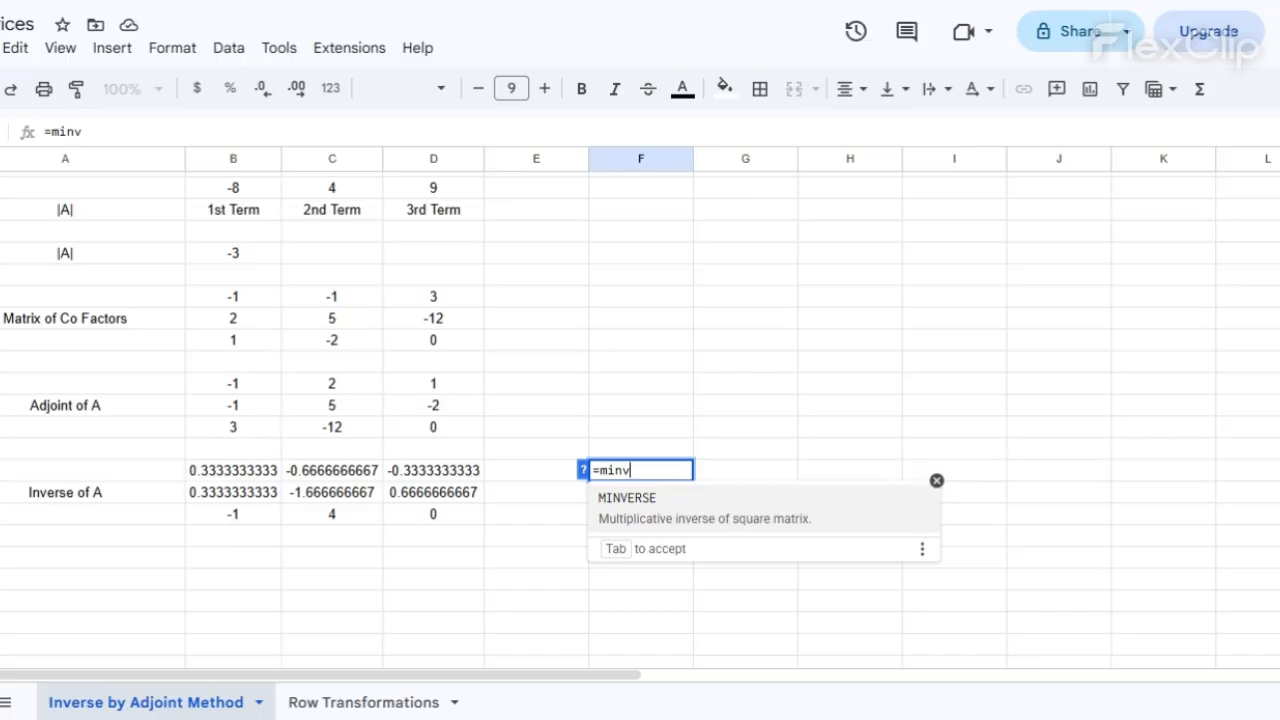
key(Tab)
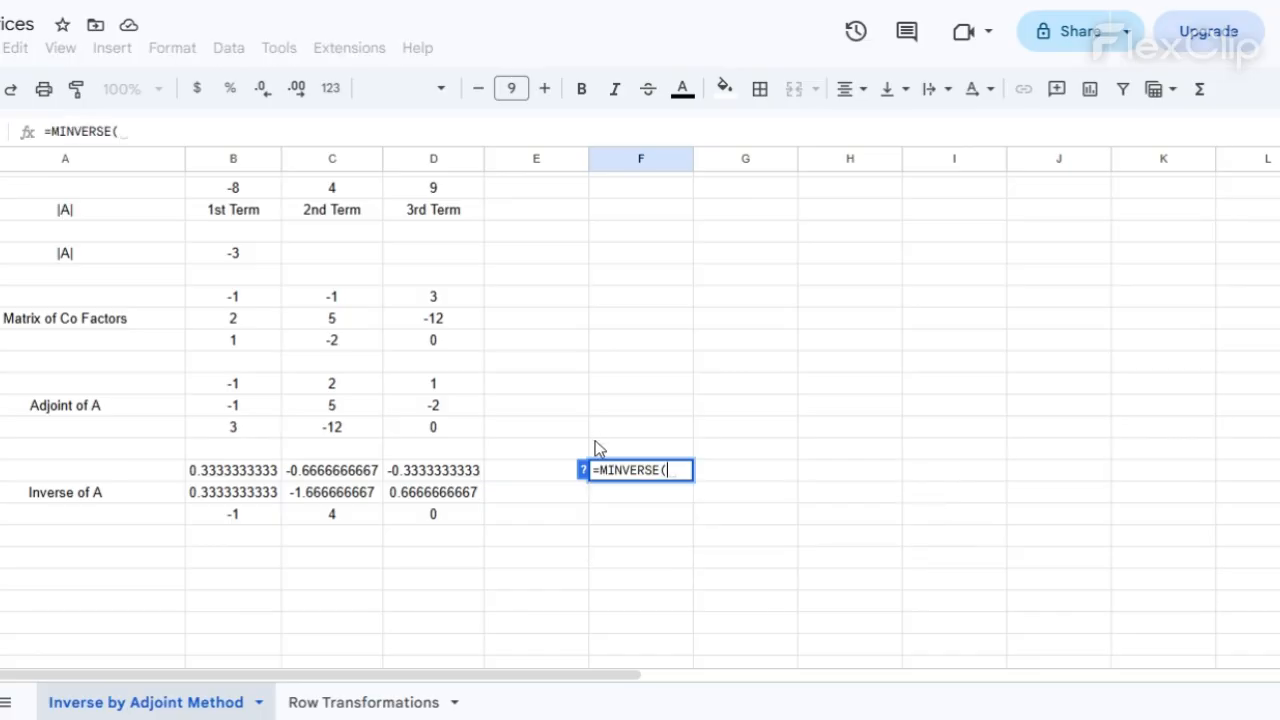
scroll(530, 465, up, 2)
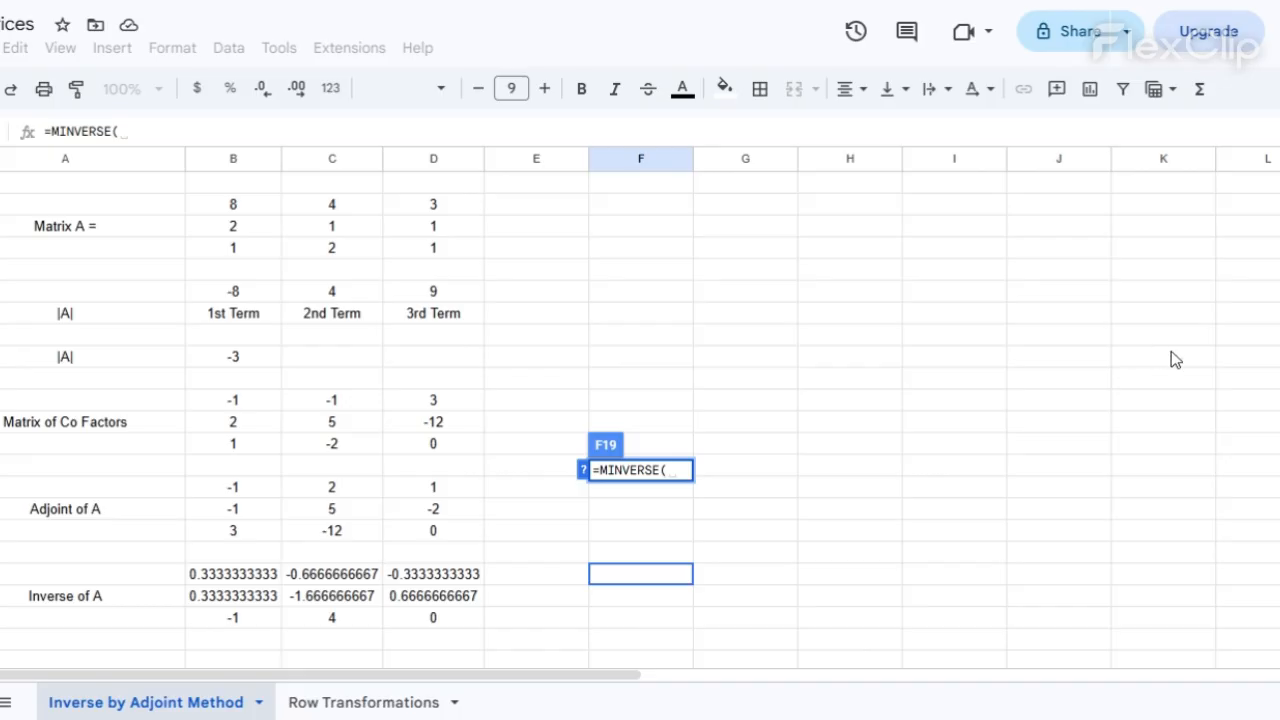
mouse_move(246, 208)
mouse_down()
mouse_move(290, 238)
mouse_move(415, 261)
mouse_up()
text())
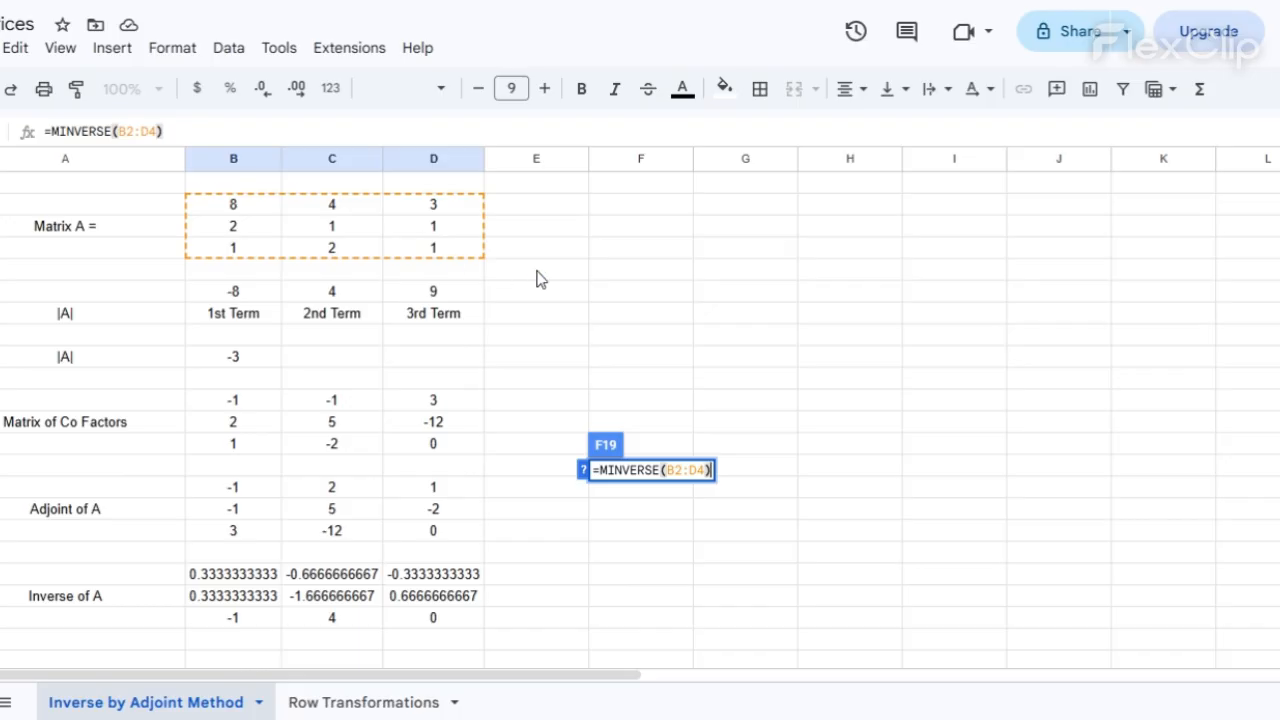
key(Return)
Compare the MINVERSE output with the adjoint-method inverse, and review Matrix A, the determinant terms, the cofactors and the adjoint.
scroll(675, 440, down, 3)
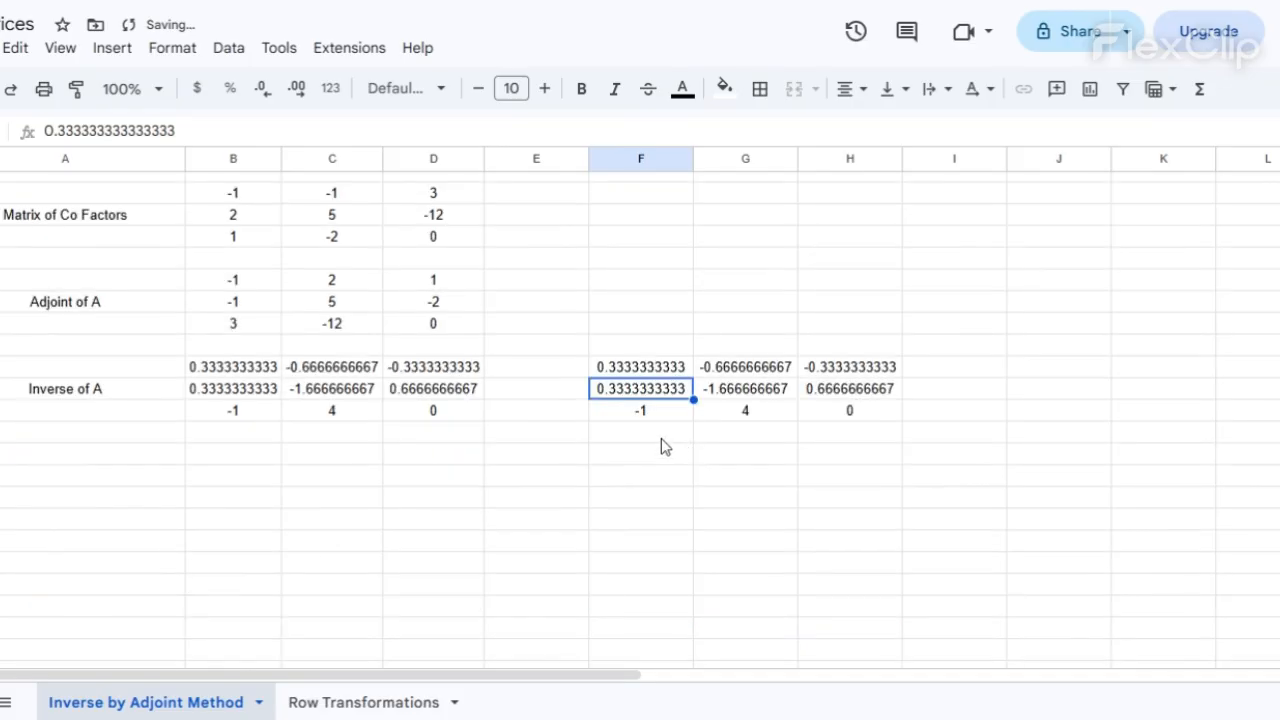
scroll(643, 406, up, 3)
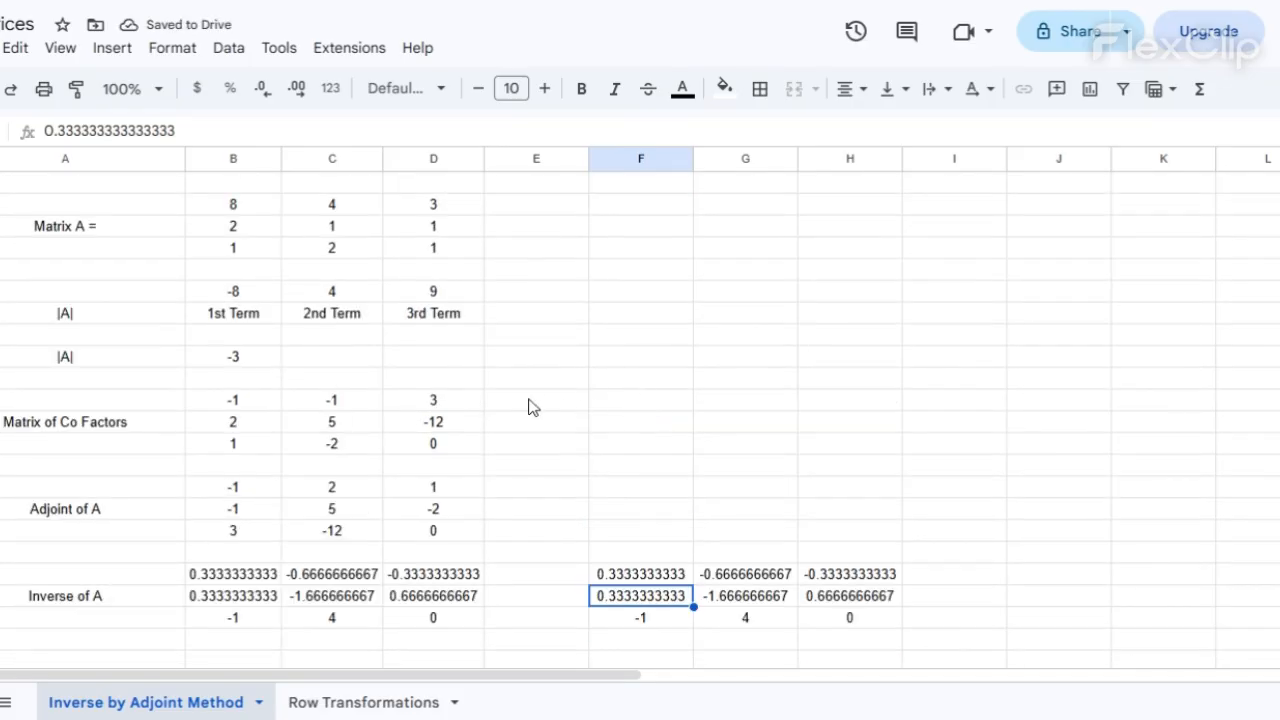
scroll(670, 580, down, 3)
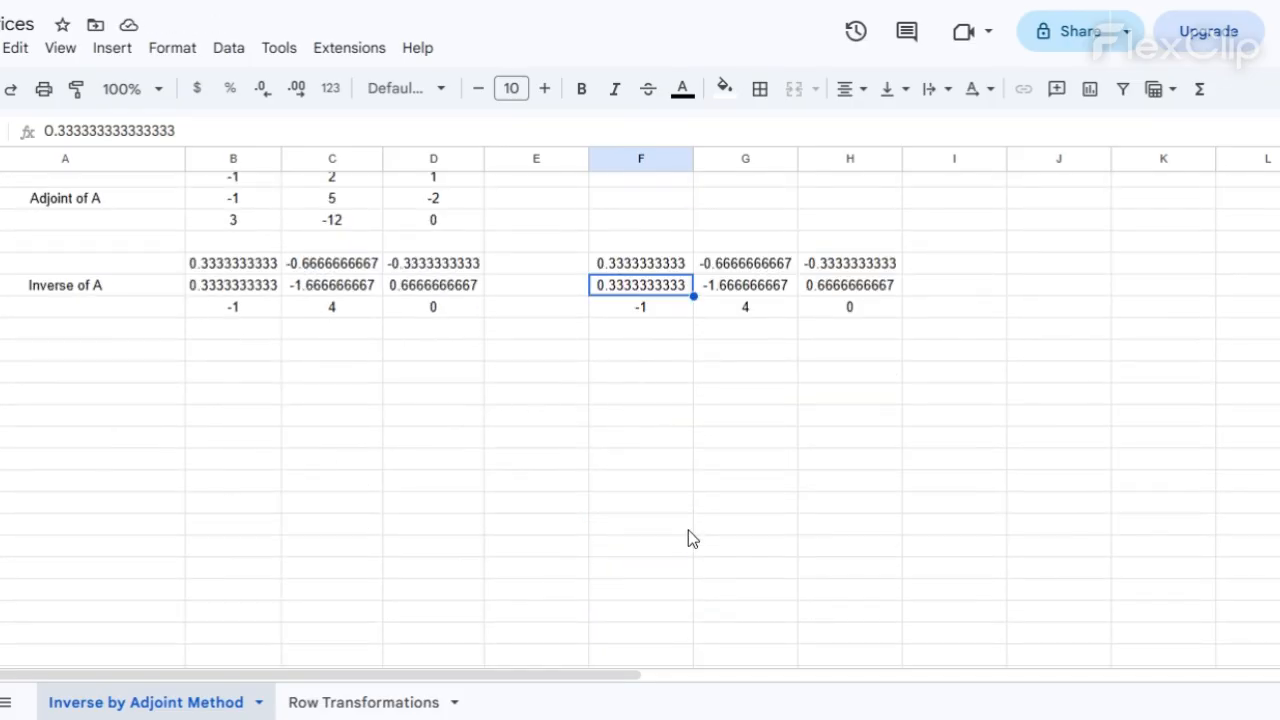
scroll(637, 471, up, 3)
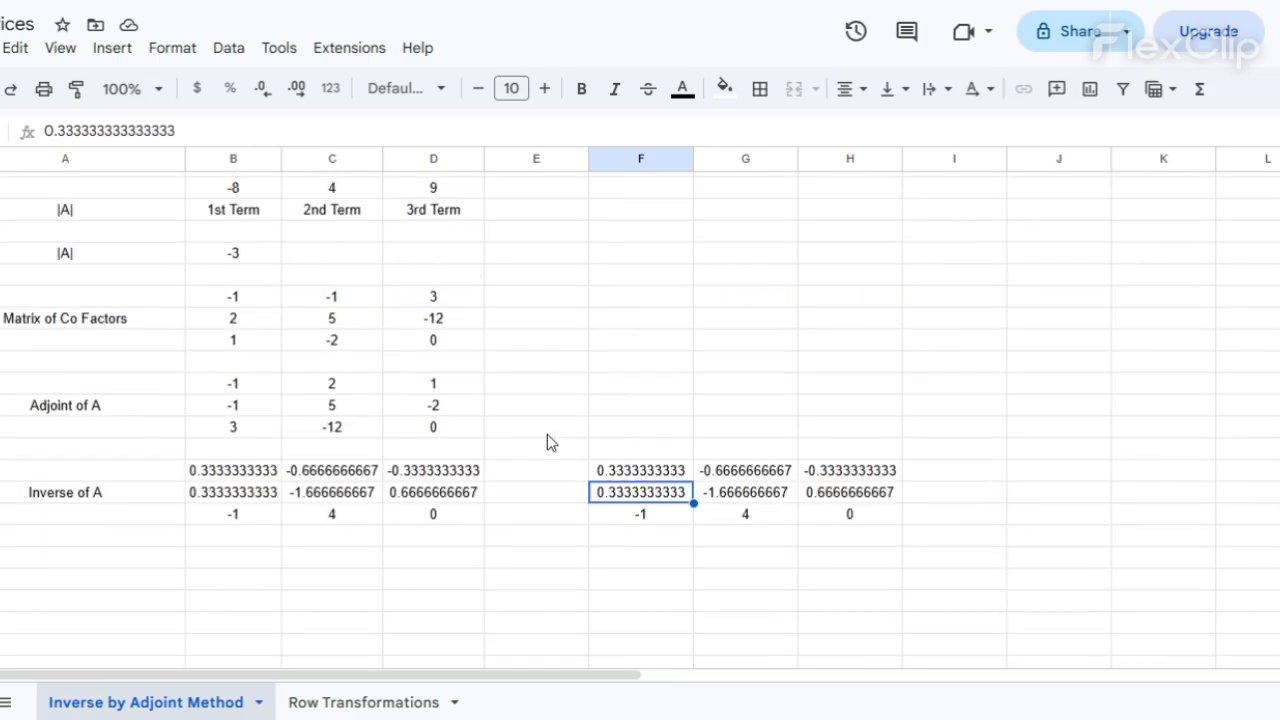
scroll(549, 443, up, 2)
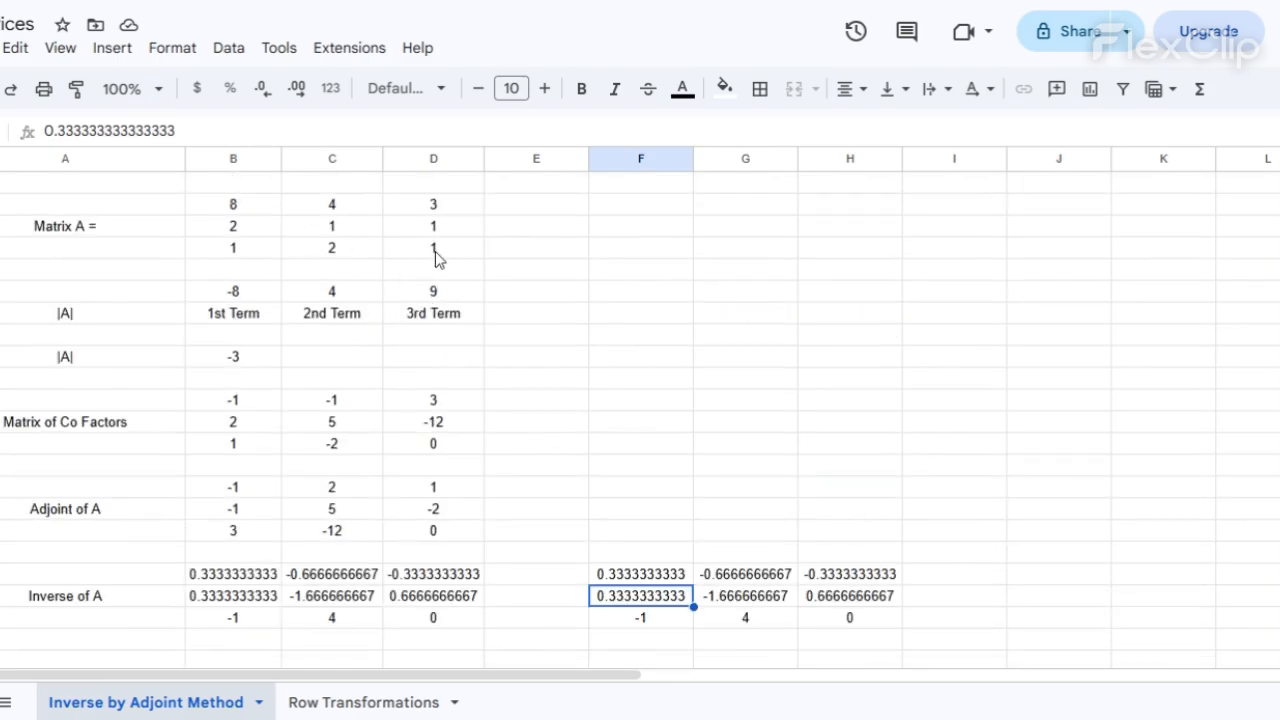
scroll(600, 410, down, 2)
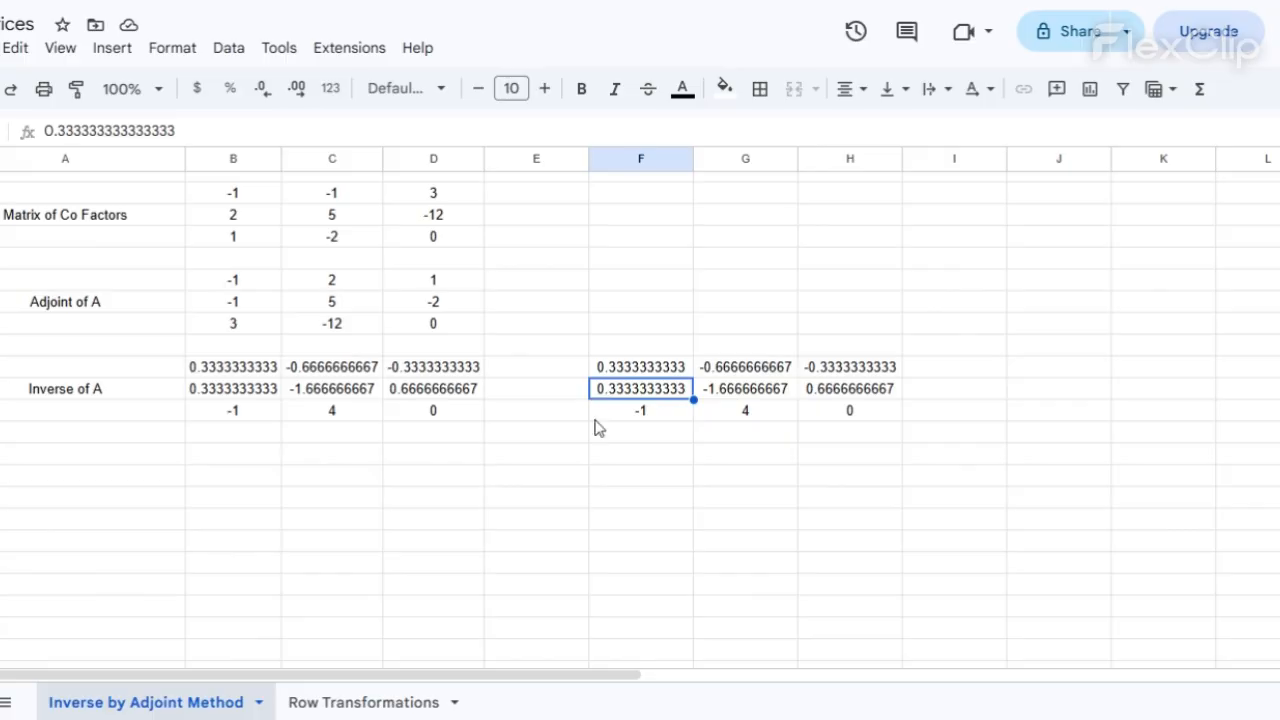
scroll(597, 426, up, 2)
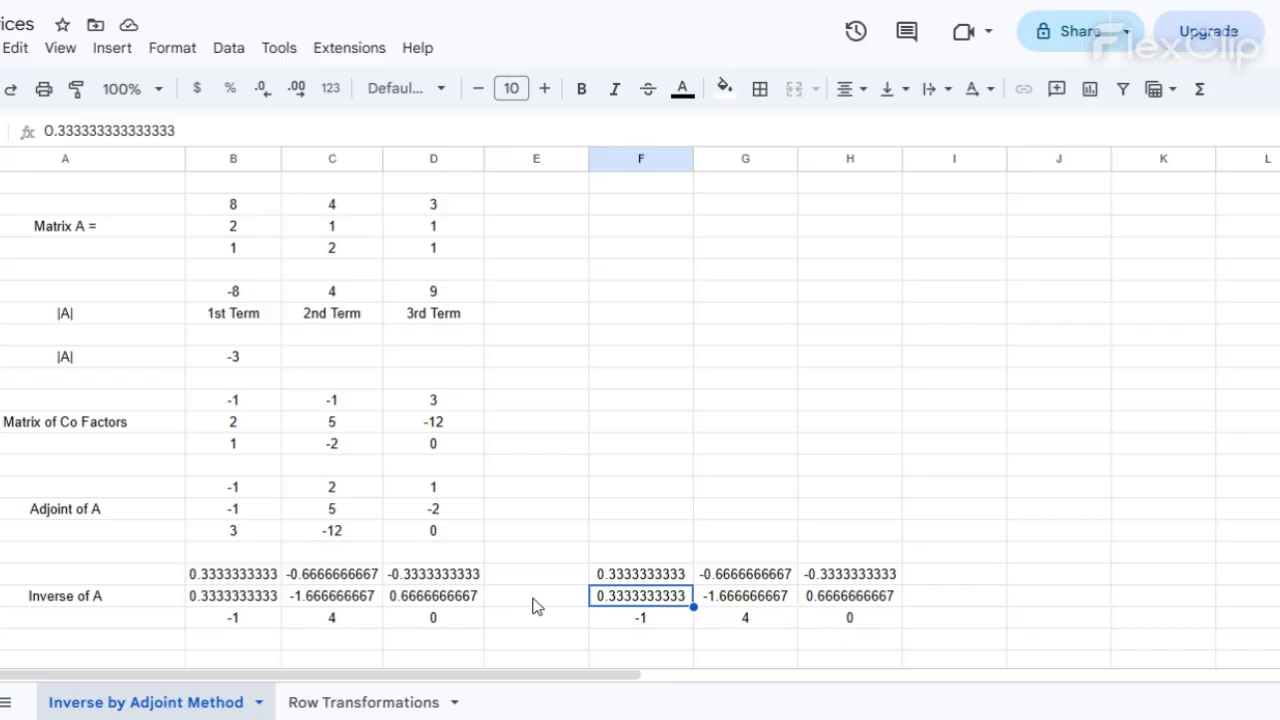
scroll(760, 592, down, 3)
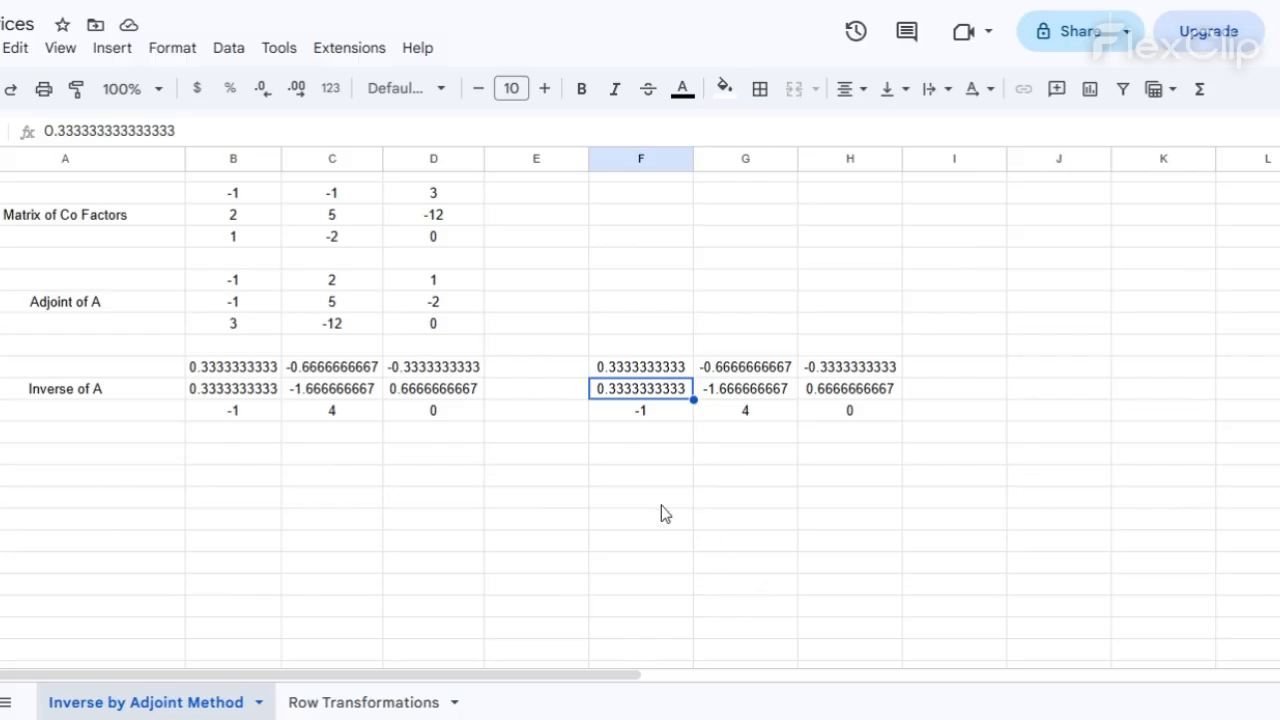
click(725, 482)
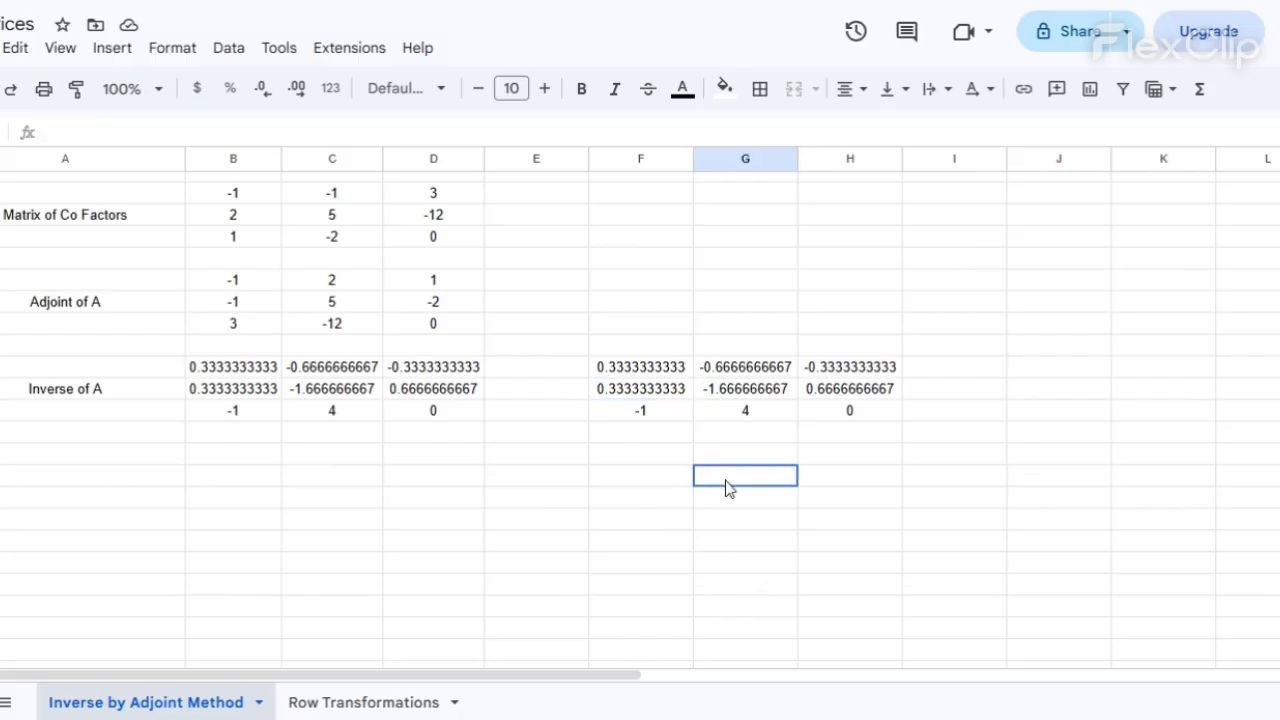
scroll(586, 561, up, 3)
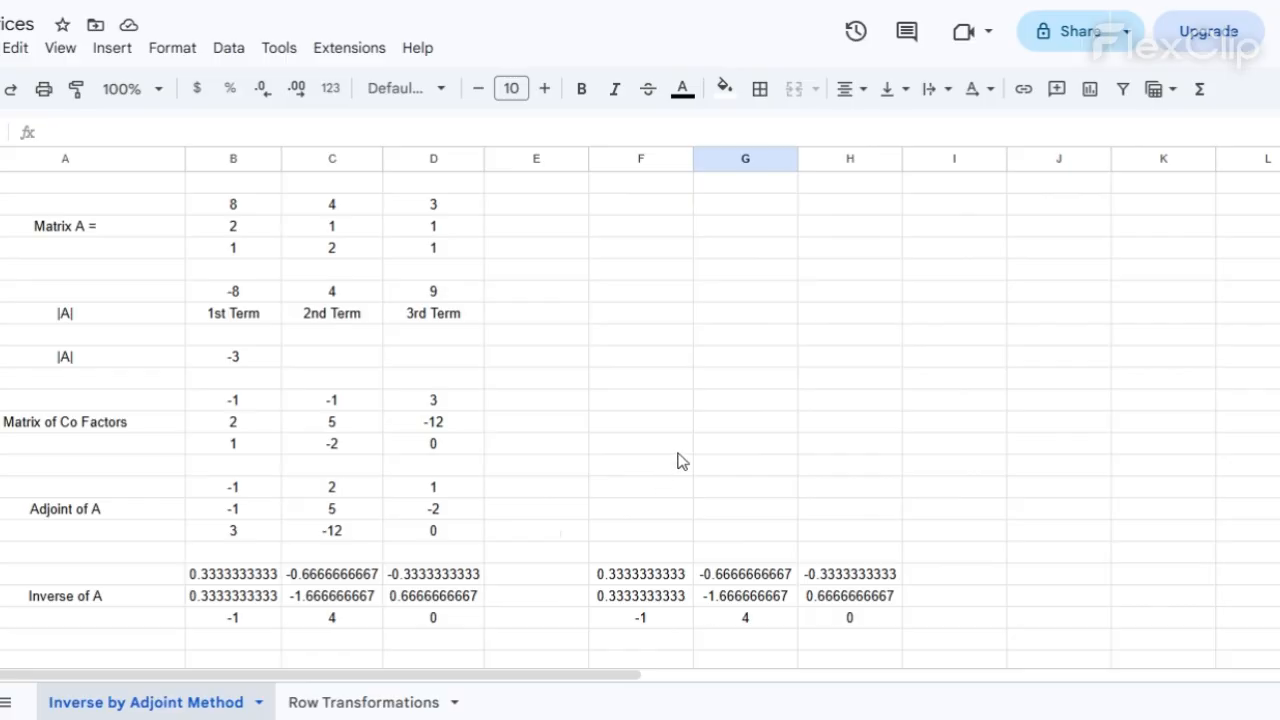
click(652, 404)
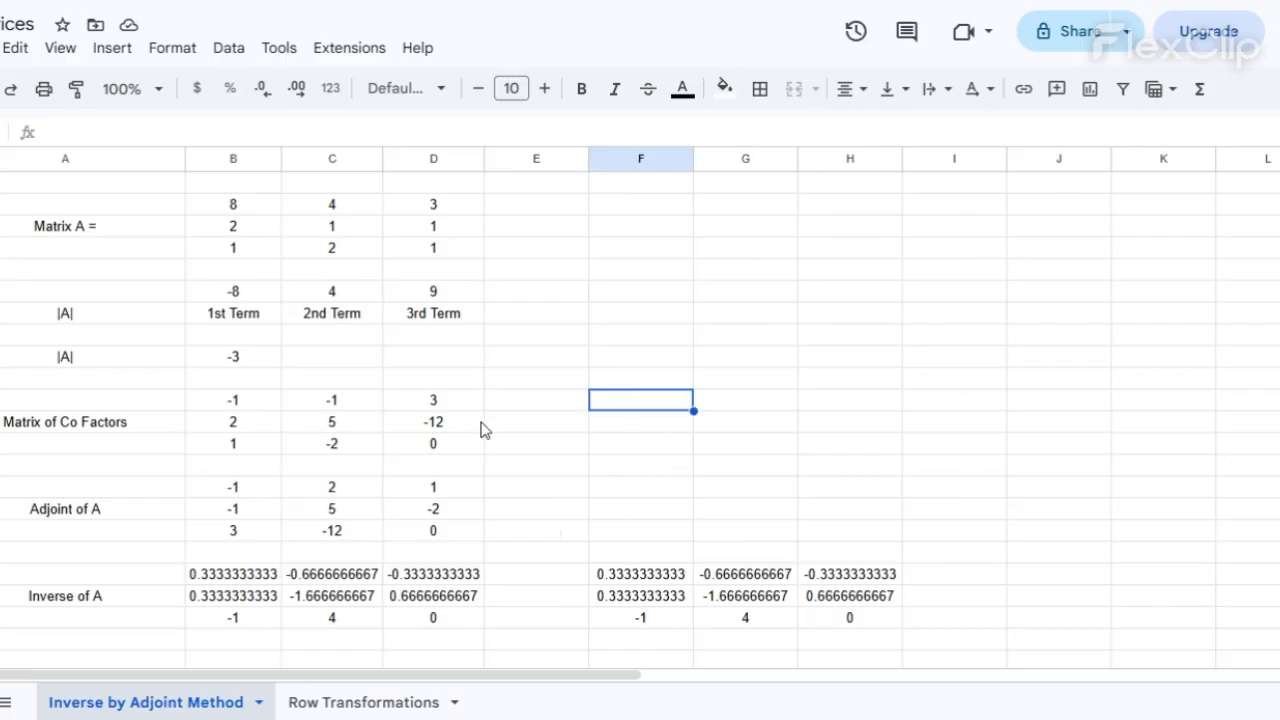
click(514, 432)
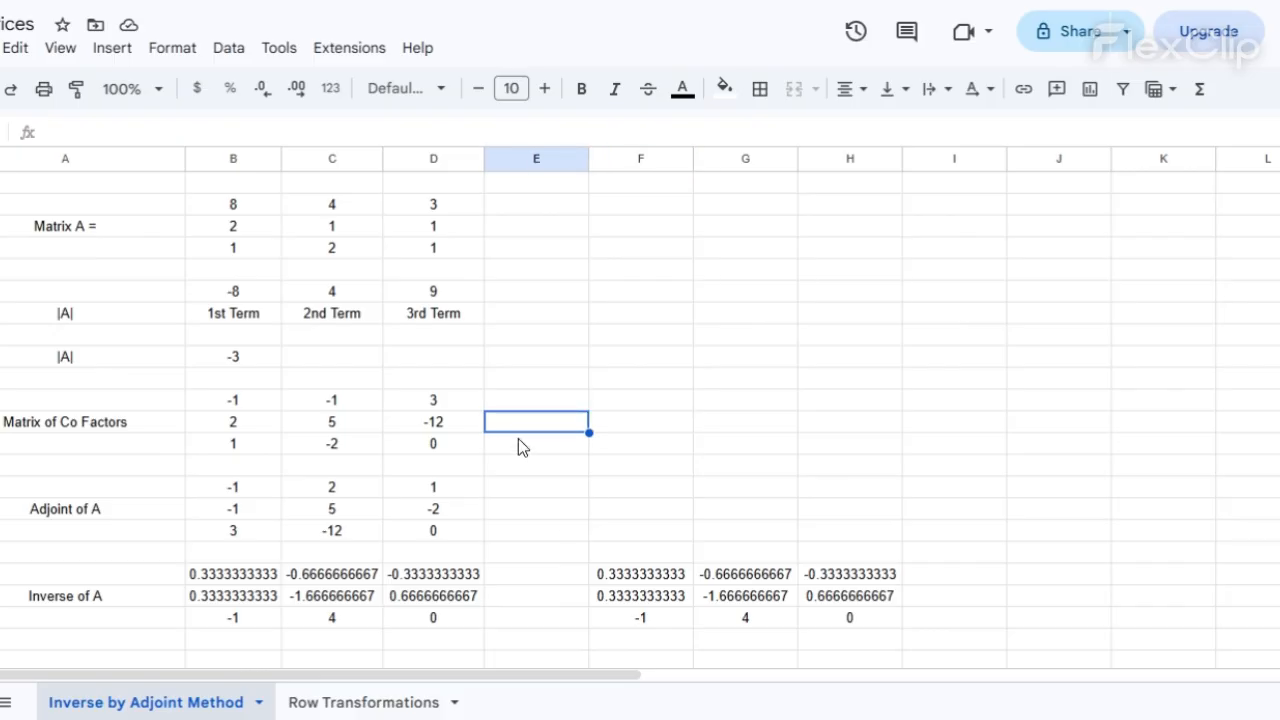
click(504, 318)
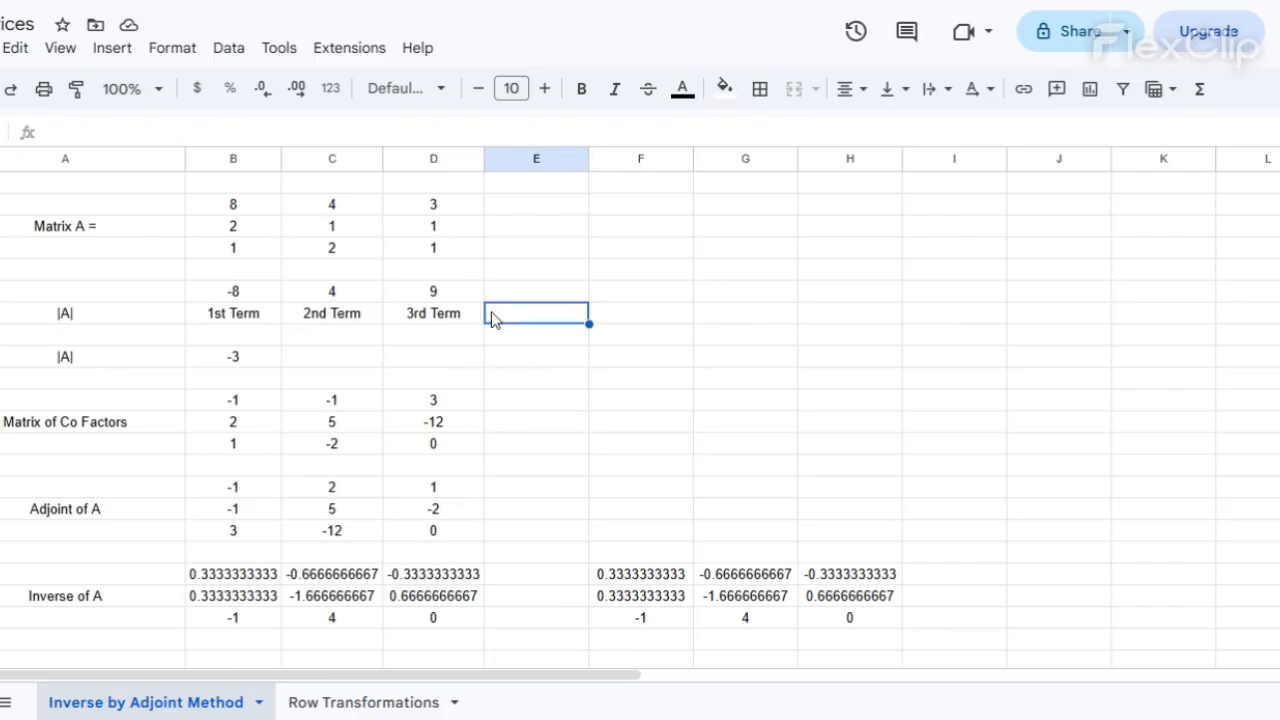
click(456, 297)
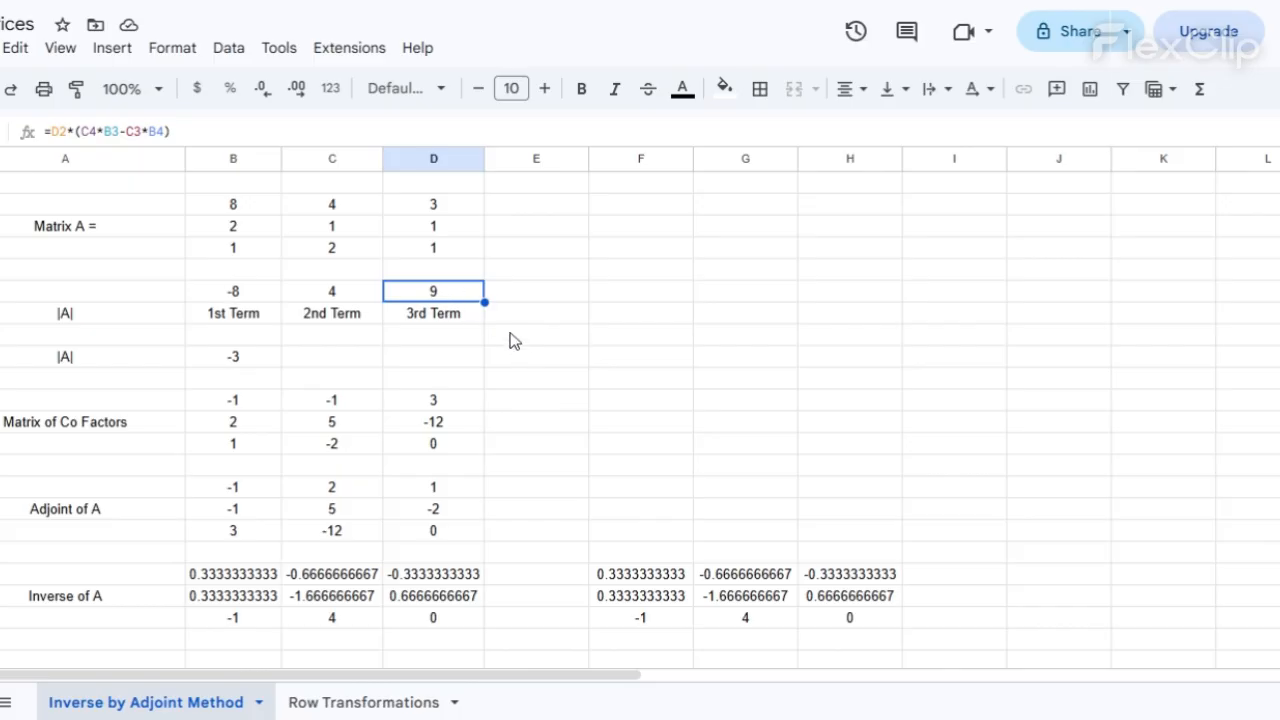